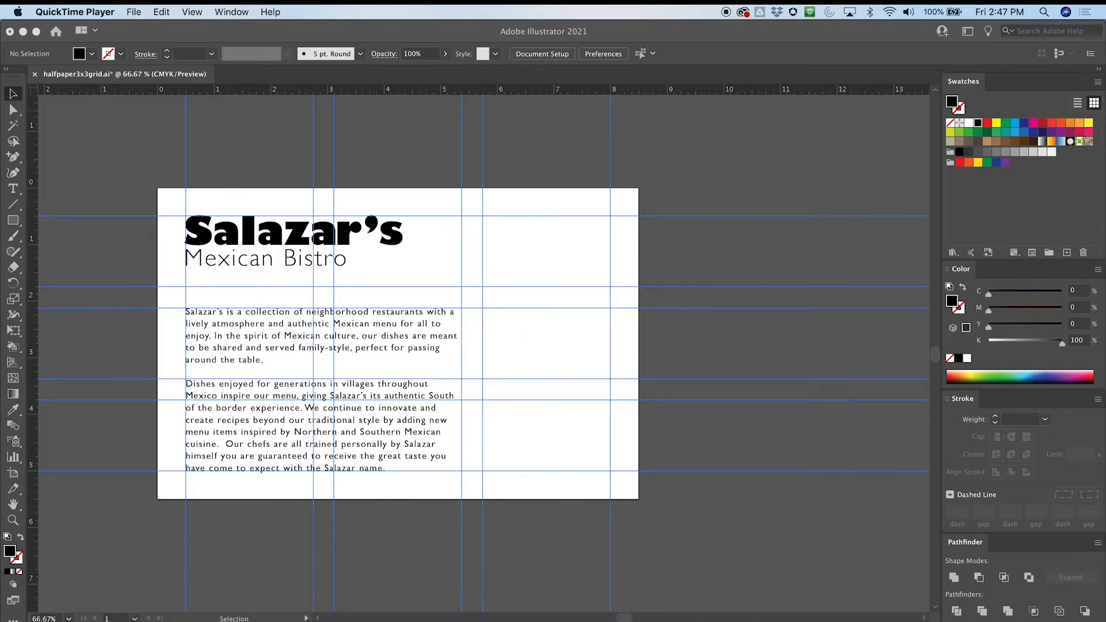
# Show the hidden "Great for parties and banquets" tagline beside the Mexican Bistro heading and check the source copy in Word
pyautogui.press('super+Tab')
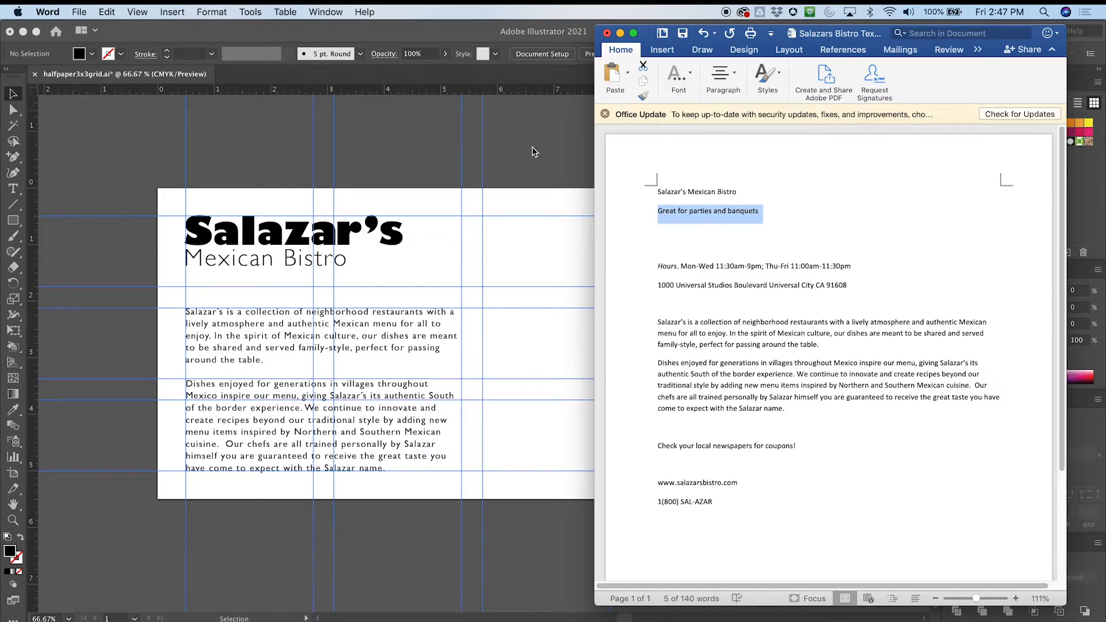
pyautogui.click(563, 197)
pyautogui.click(785, 277)
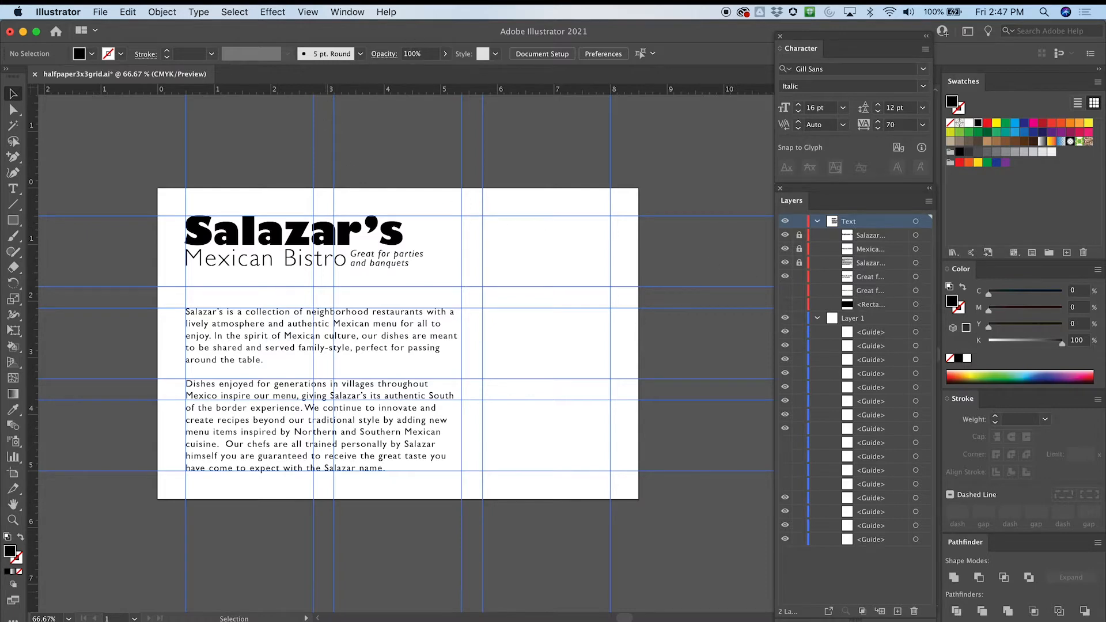
pyautogui.press('super+Tab')
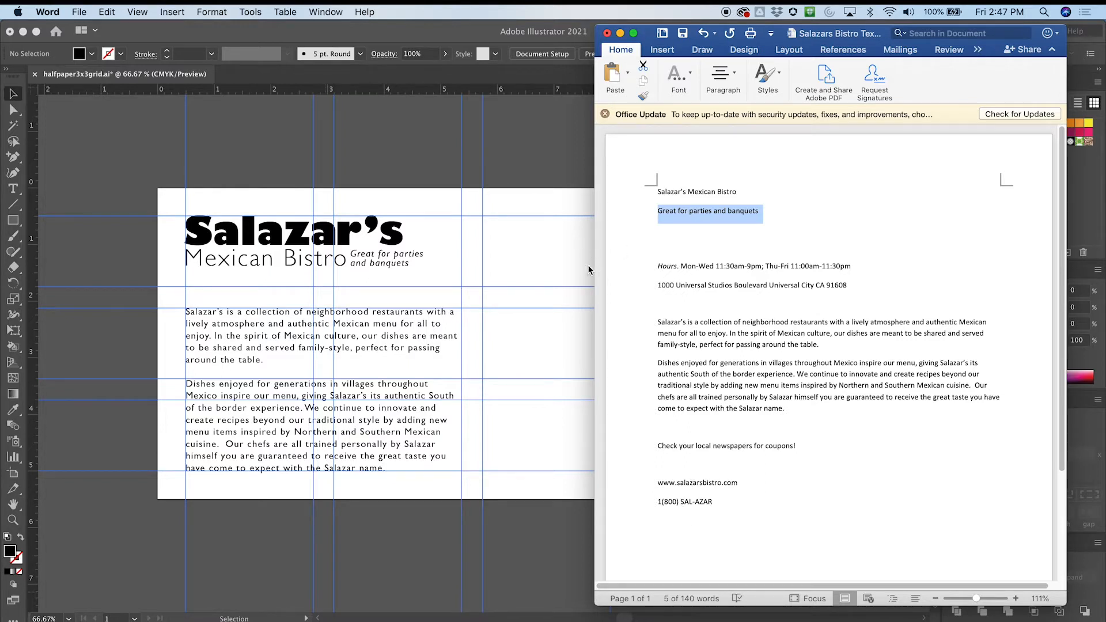
pyautogui.click(19, 188)
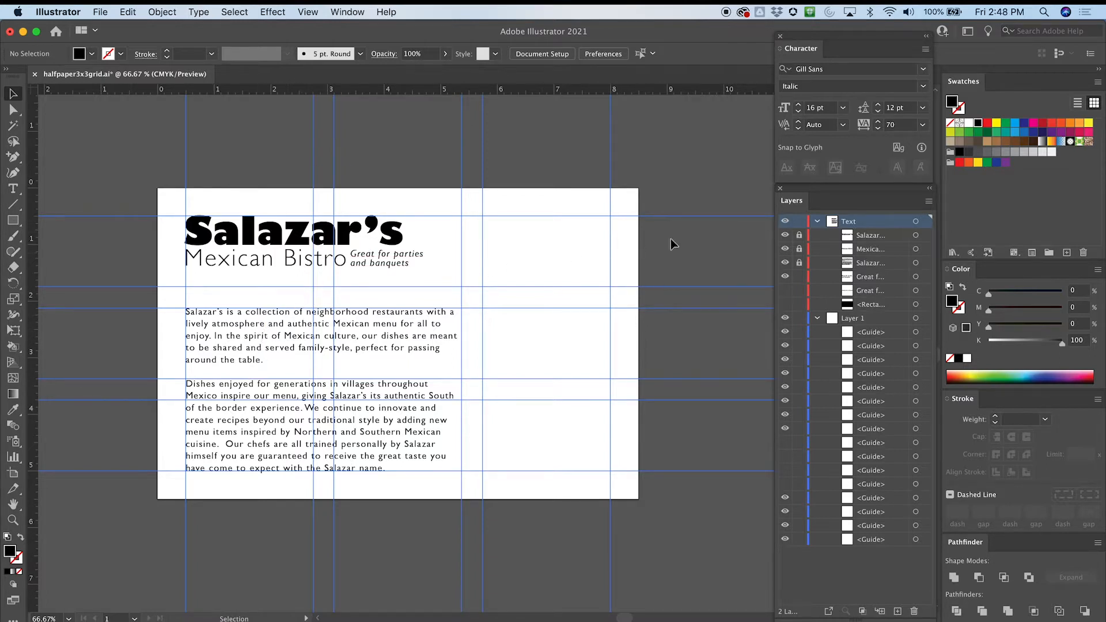
# Unlock the body paragraph text object and select it to inspect its text frame and formatting
pyautogui.click(804, 266)
pyautogui.click(296, 318)
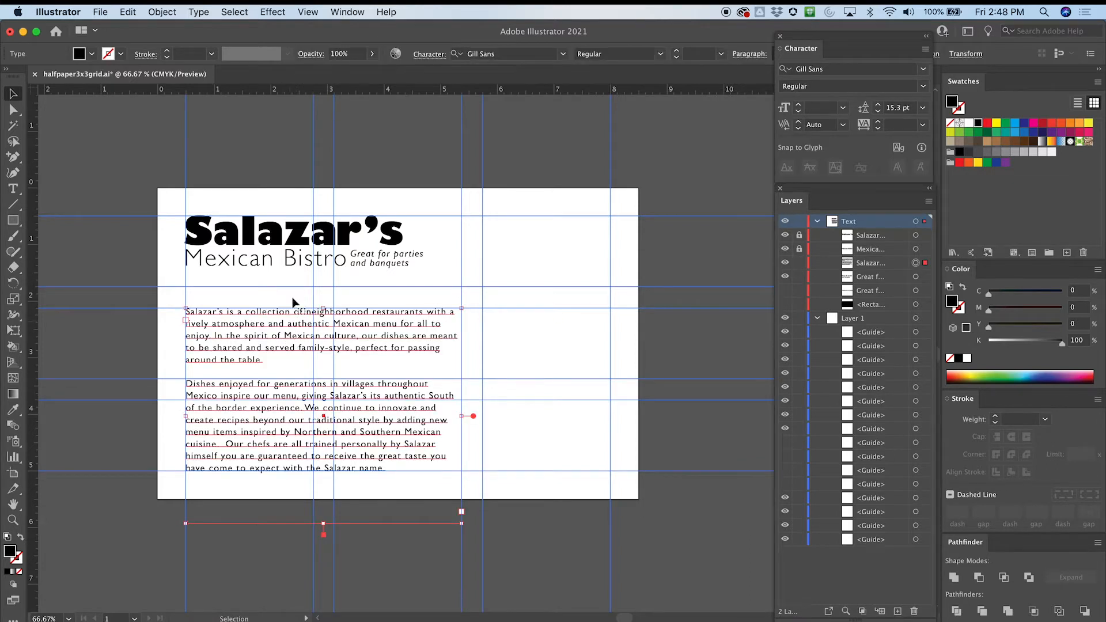
pyautogui.click(179, 178)
# Create an area text box in the middle cell of the third grid column and extend its left edge to the column guide
pyautogui.click(14, 188)
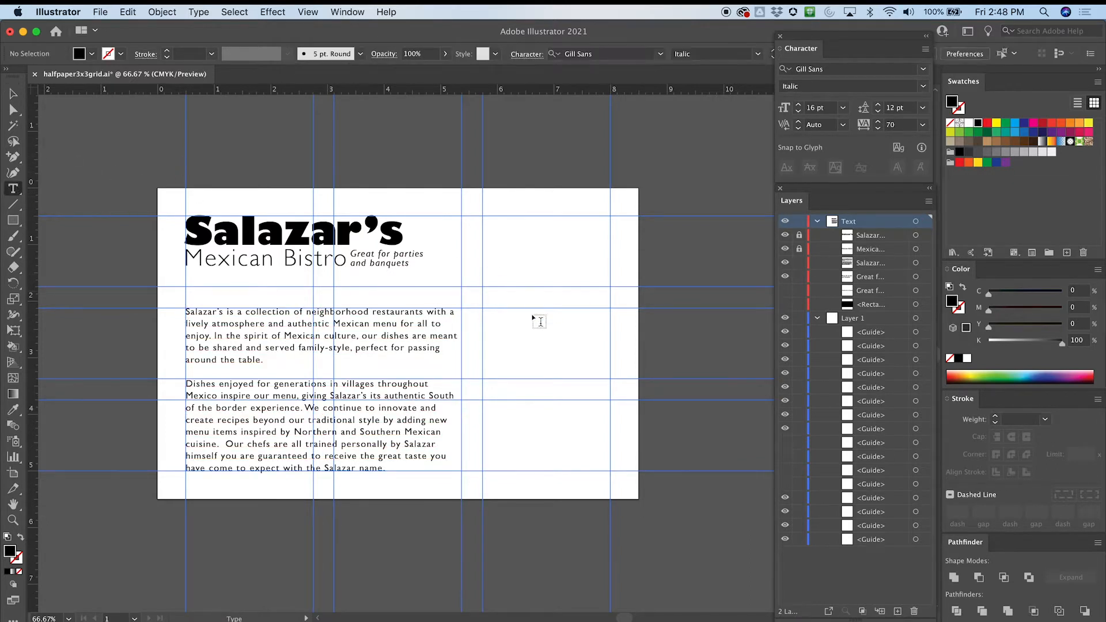
pyautogui.moveTo(485, 309); pyautogui.dragTo(610, 375)
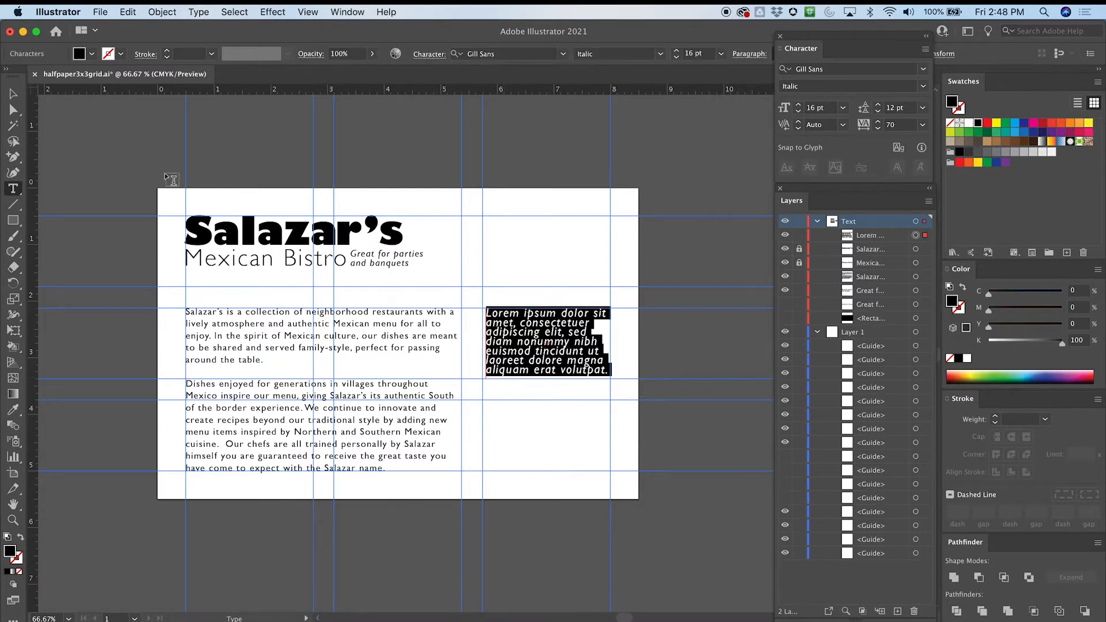
pyautogui.click(13, 109)
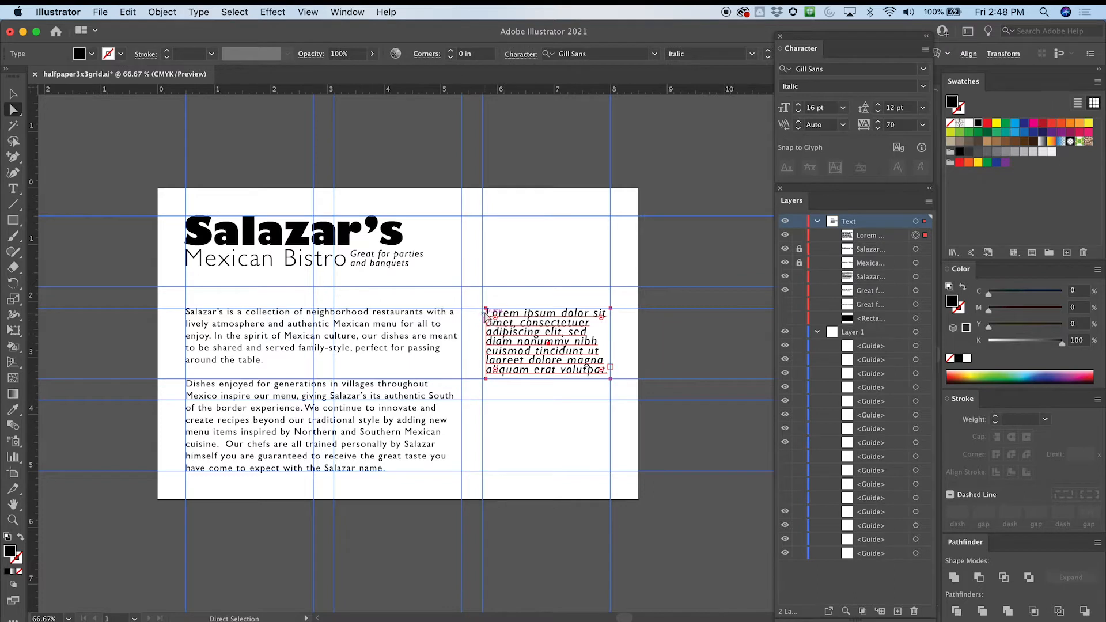
pyautogui.click(13, 94)
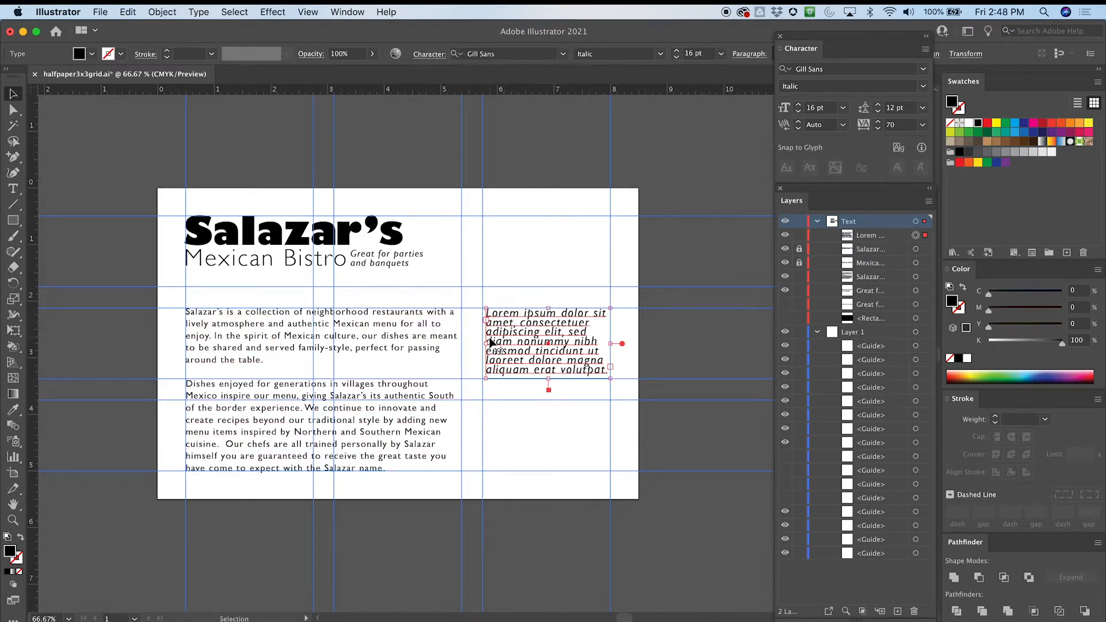
pyautogui.moveTo(489, 344); pyautogui.dragTo(484, 347)
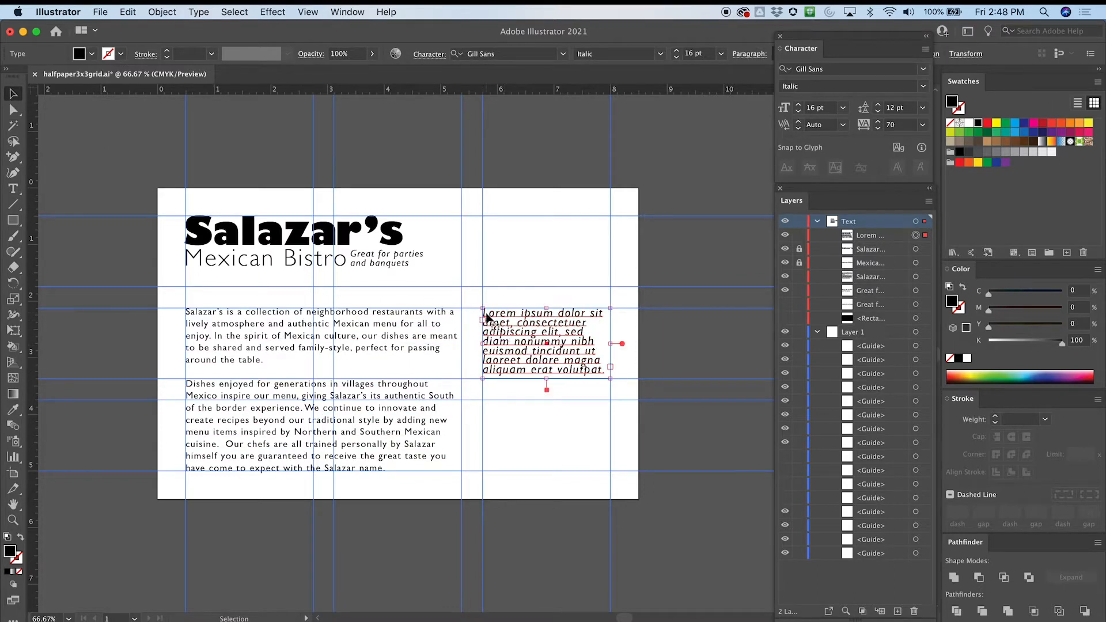
# Delete all the placeholder text from the new text box in the third column
pyautogui.press('super+equal')
pyautogui.press('super+equal')
pyautogui.press('super+equal')
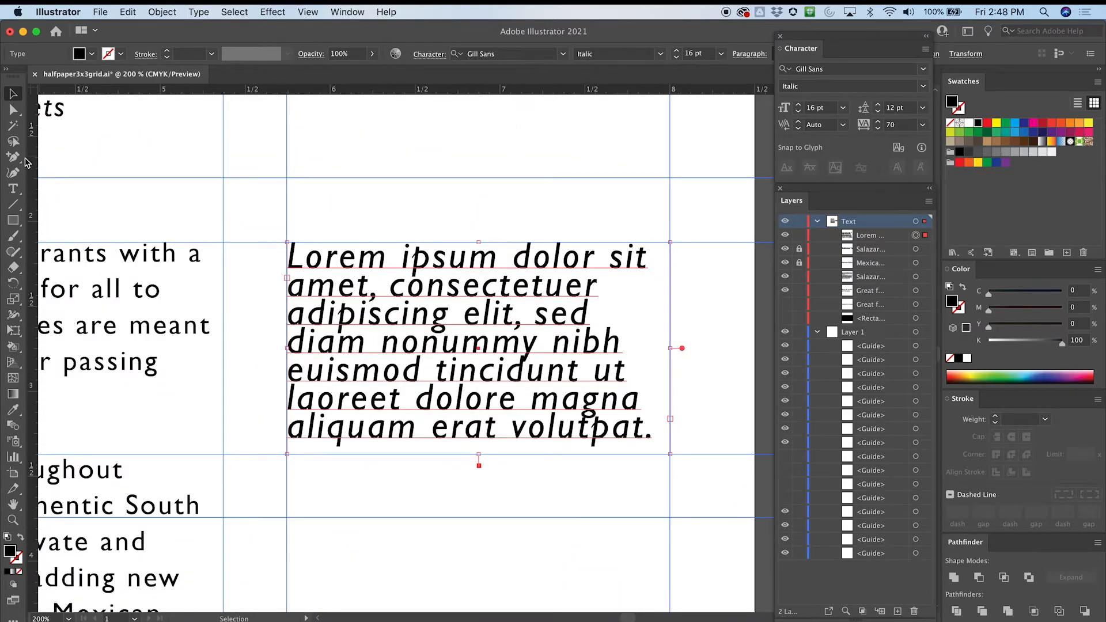
pyautogui.click(13, 189)
pyautogui.click(299, 260)
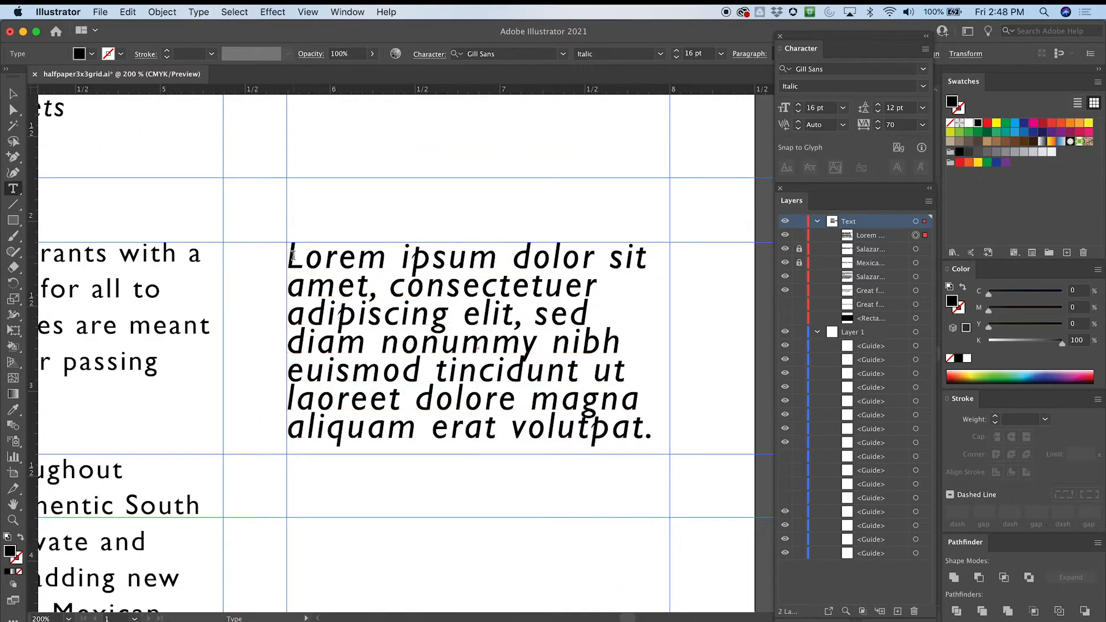
pyautogui.press('super+a')
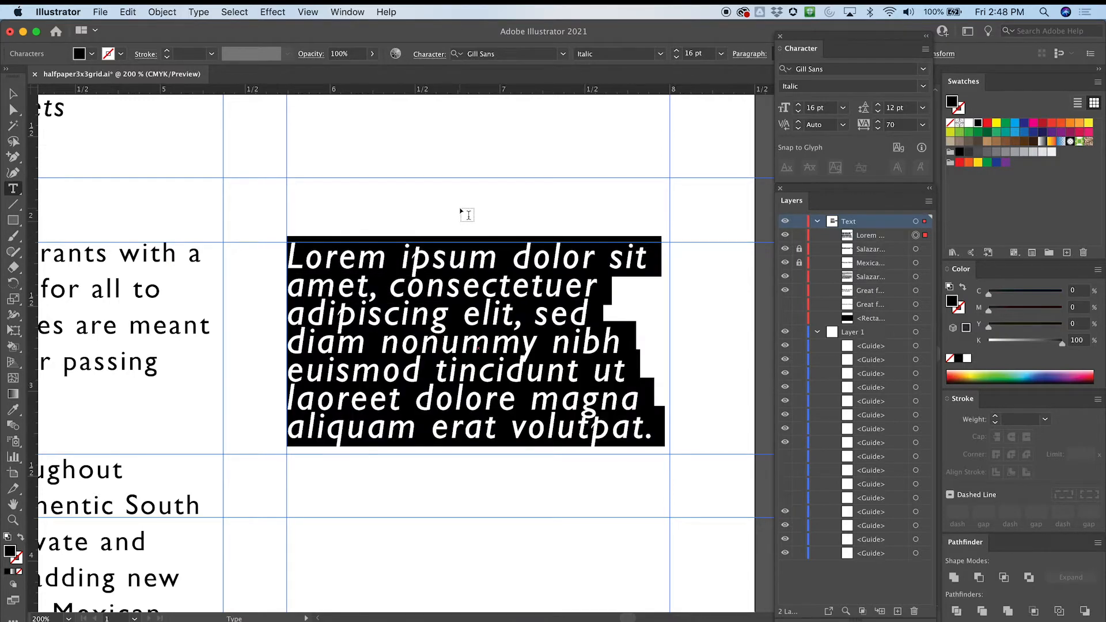
pyautogui.press('BackSpace')
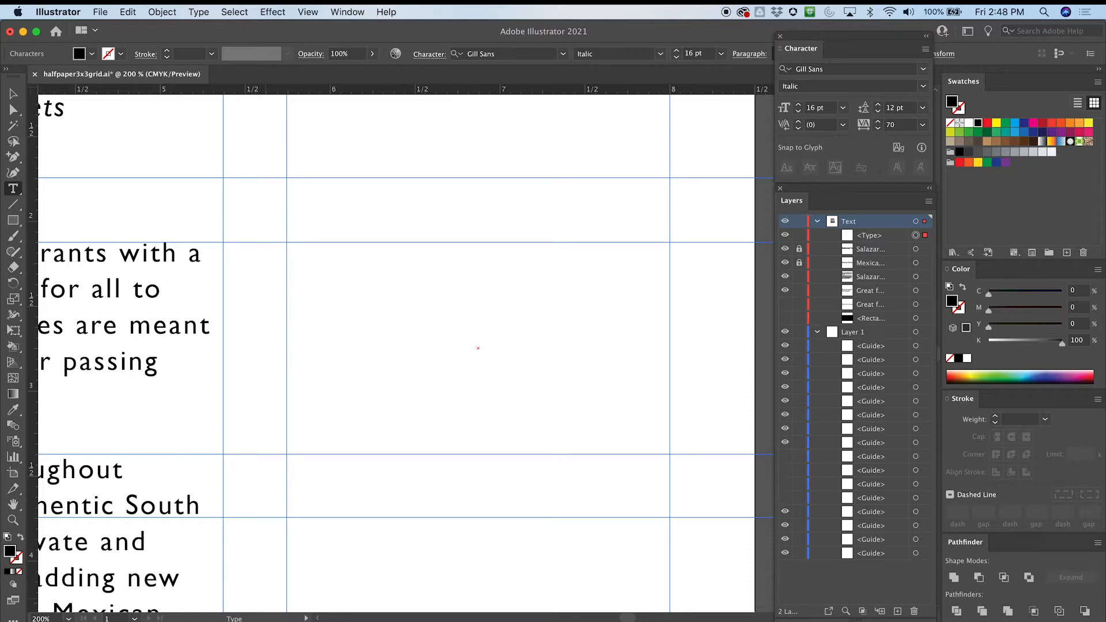
# Copy the hours and address lines from the Word document and paste them into the empty text box in Illustrator
pyautogui.press('super+Tab')
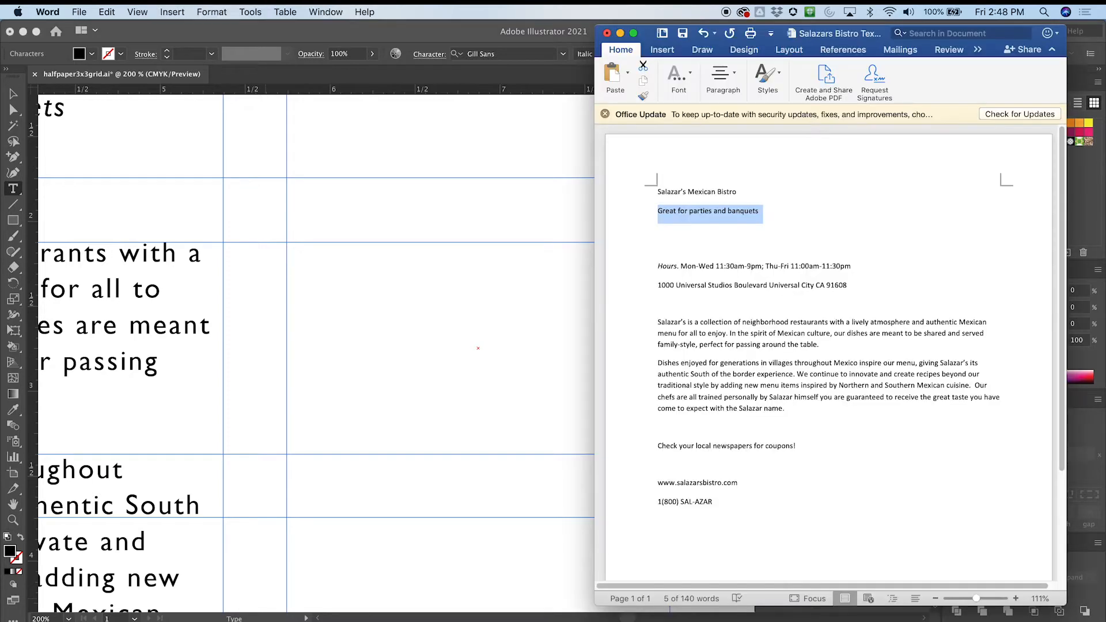
pyautogui.moveTo(660, 267); pyautogui.dragTo(833, 301)
pyautogui.press('super+c')
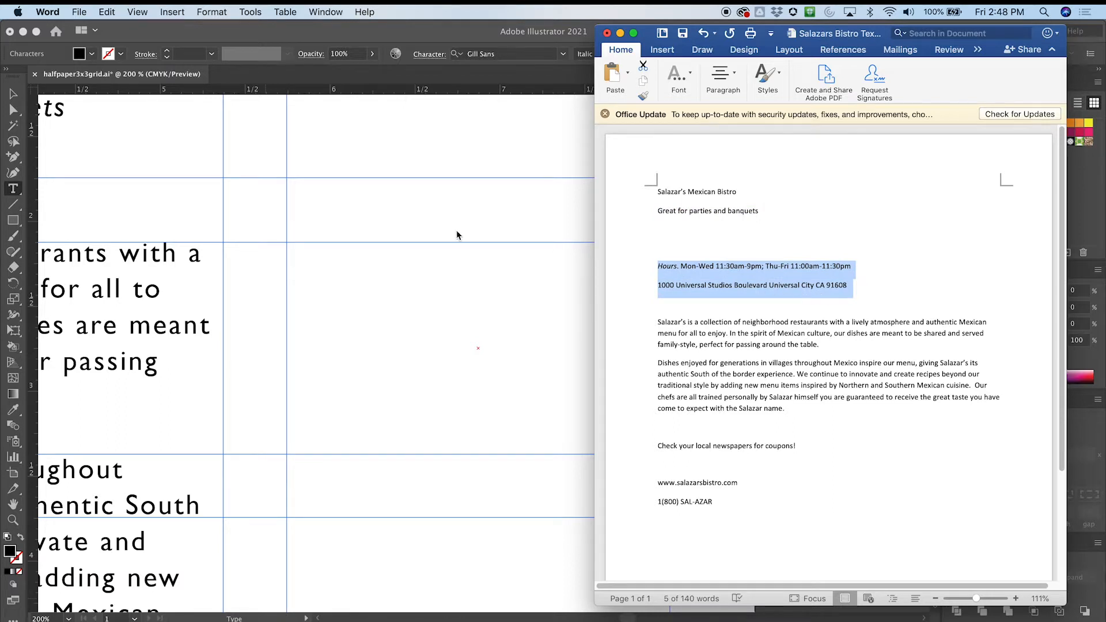
pyautogui.click(459, 42)
pyautogui.click(12, 93)
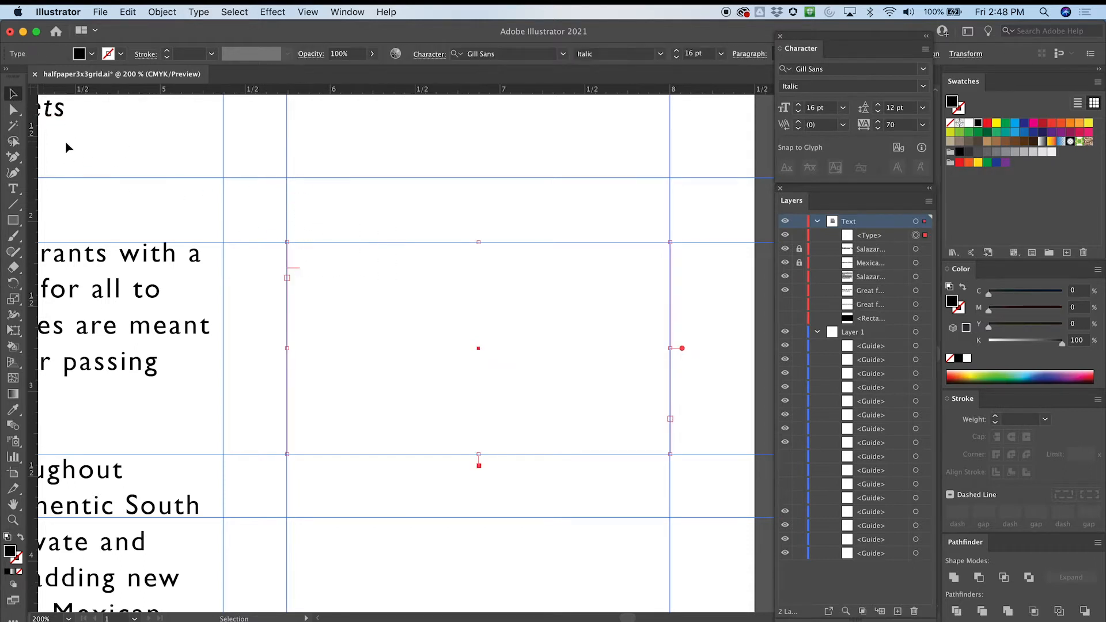
pyautogui.click(12, 188)
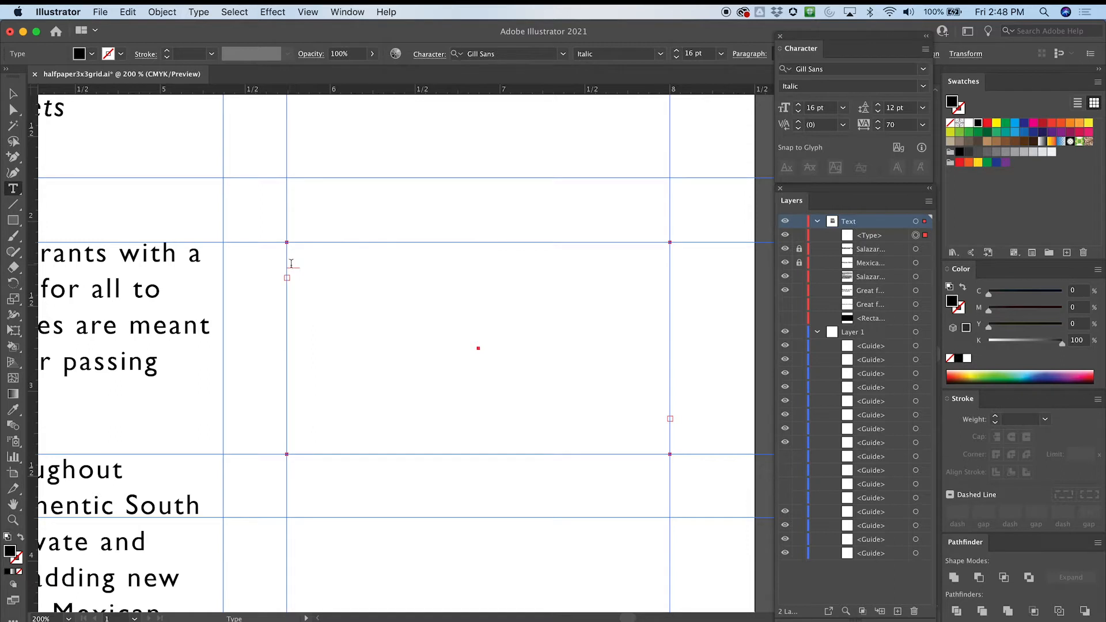
pyautogui.click(291, 271)
pyautogui.press('super+v')
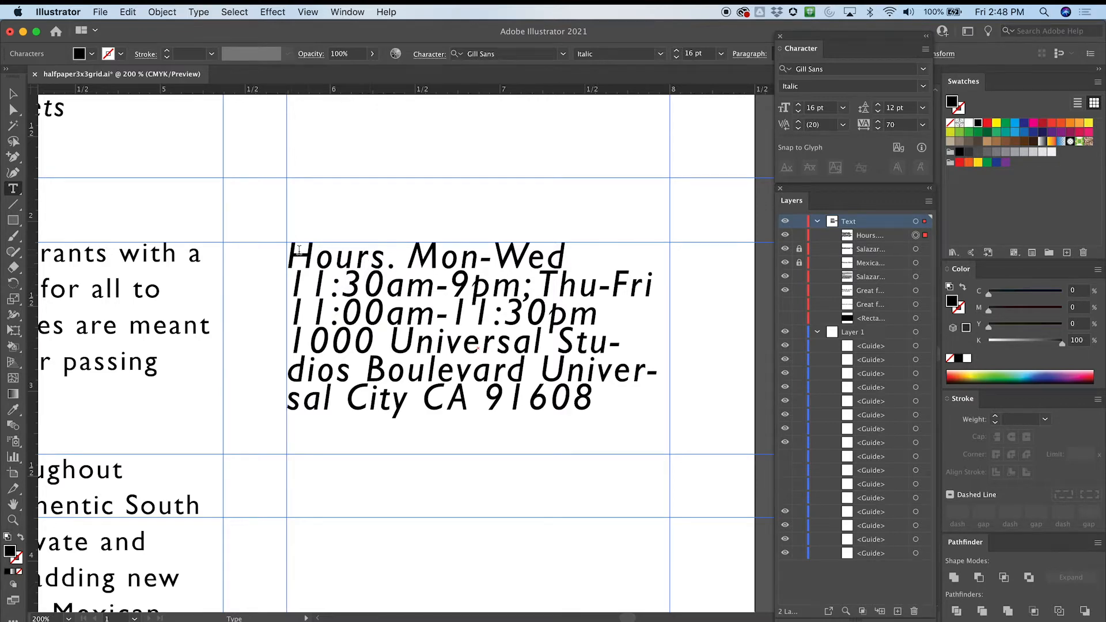
# Set the font size of the entire hours and address text to 12 pt
pyautogui.moveTo(289, 253); pyautogui.dragTo(645, 432)
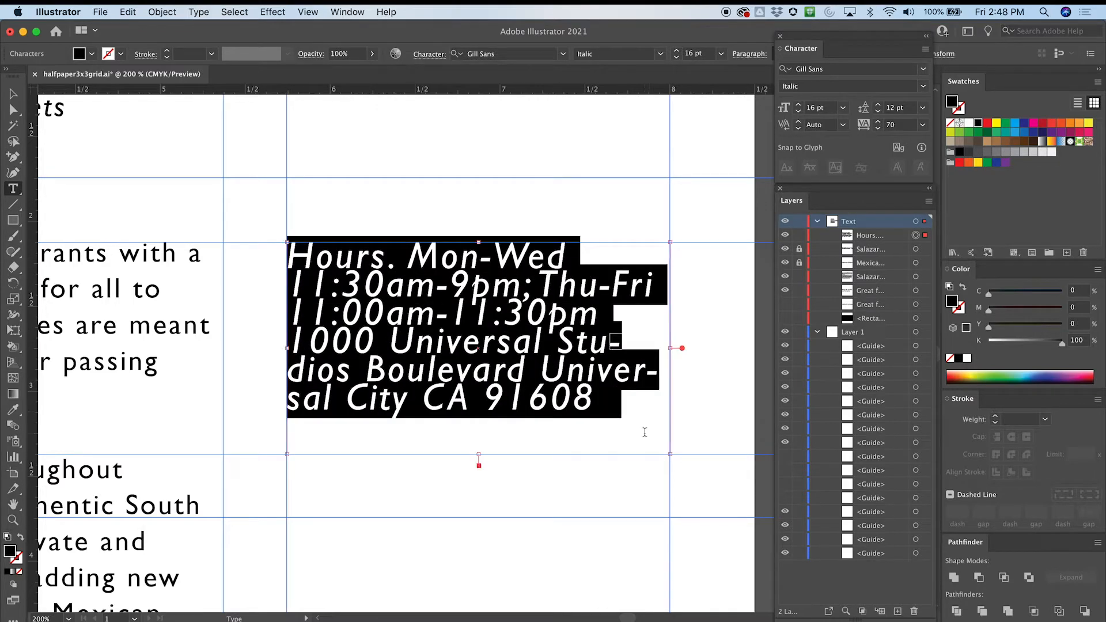
pyautogui.press('super+minus')
pyautogui.press('super+minus')
pyautogui.press('super+minus')
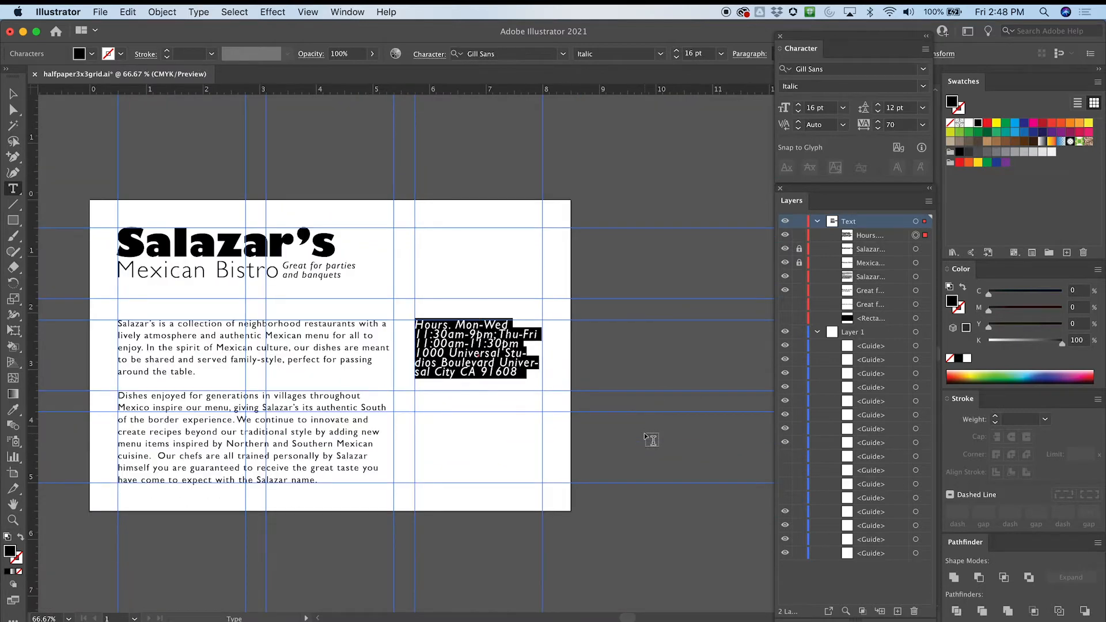
pyautogui.press('super+plus')
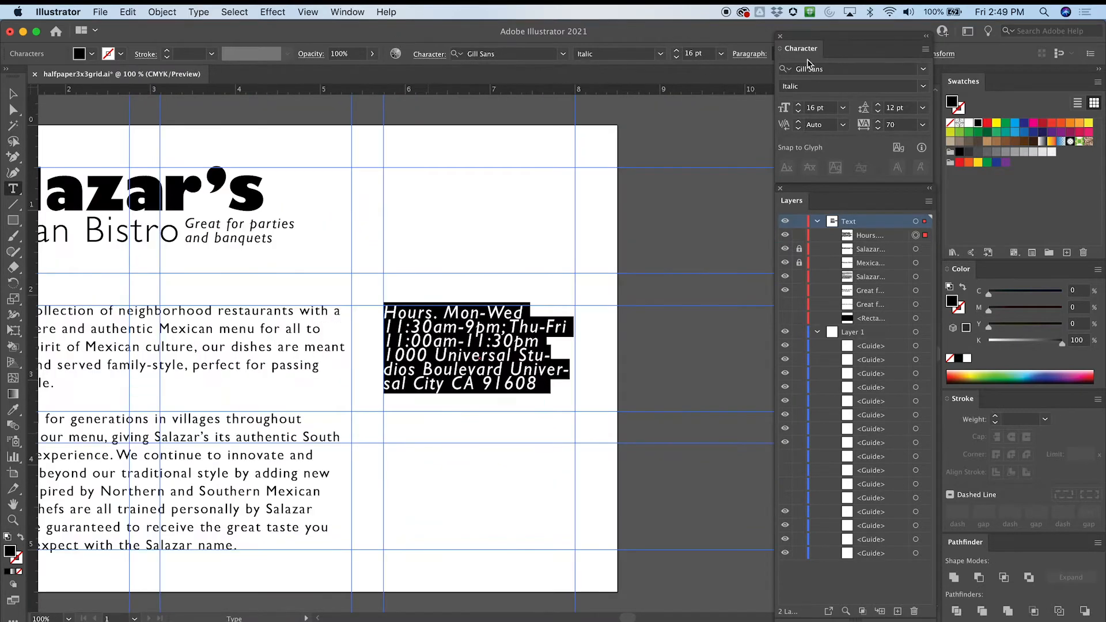
pyautogui.click(720, 55)
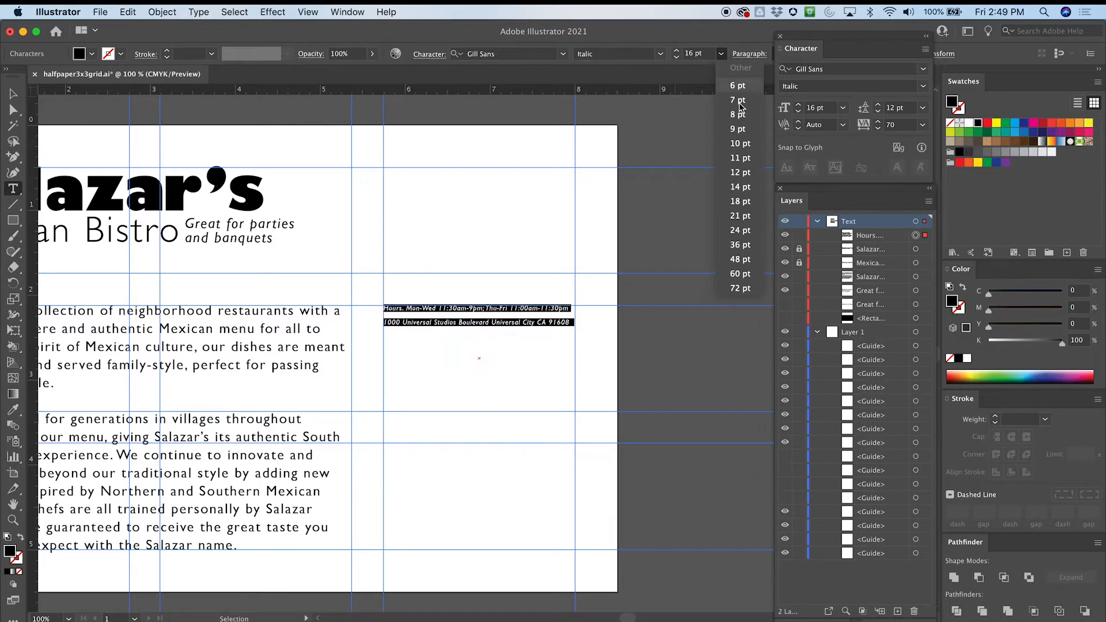
pyautogui.click(748, 180)
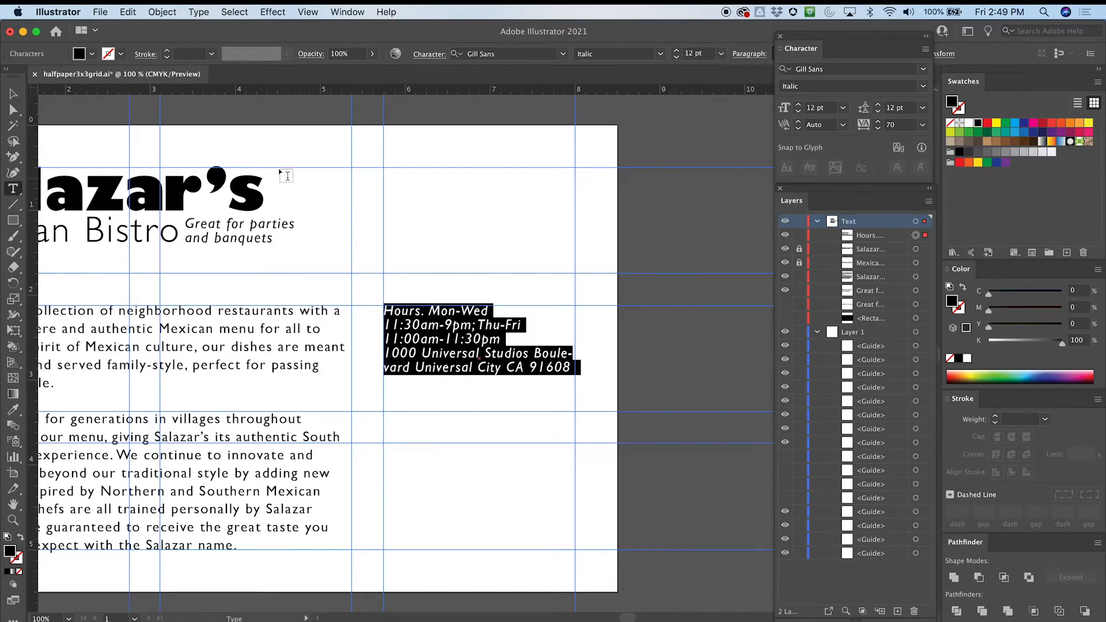
pyautogui.click(13, 93)
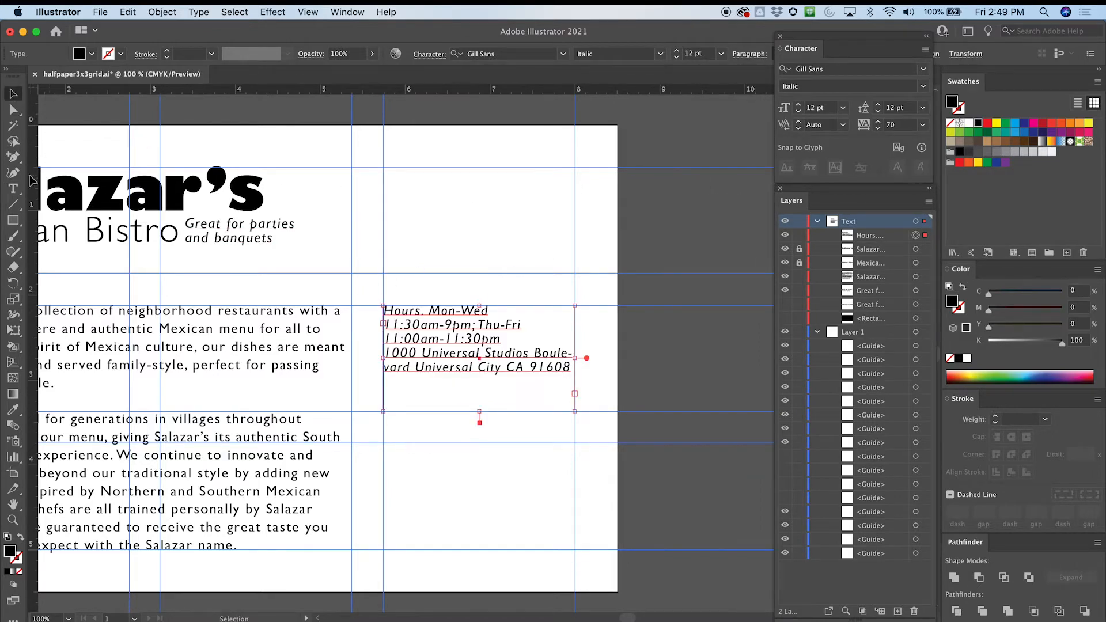
# Insert a blank line between the opening hours and the address in the third-column text box
pyautogui.click(12, 188)
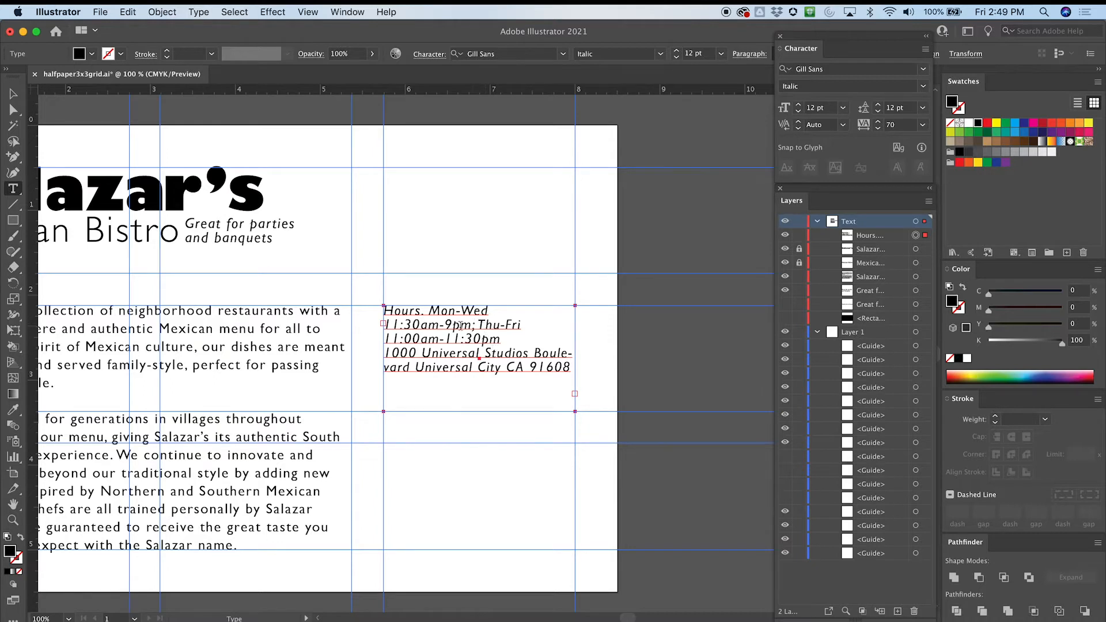
pyautogui.moveTo(430, 310); pyautogui.dragTo(369, 330)
pyautogui.click(421, 313)
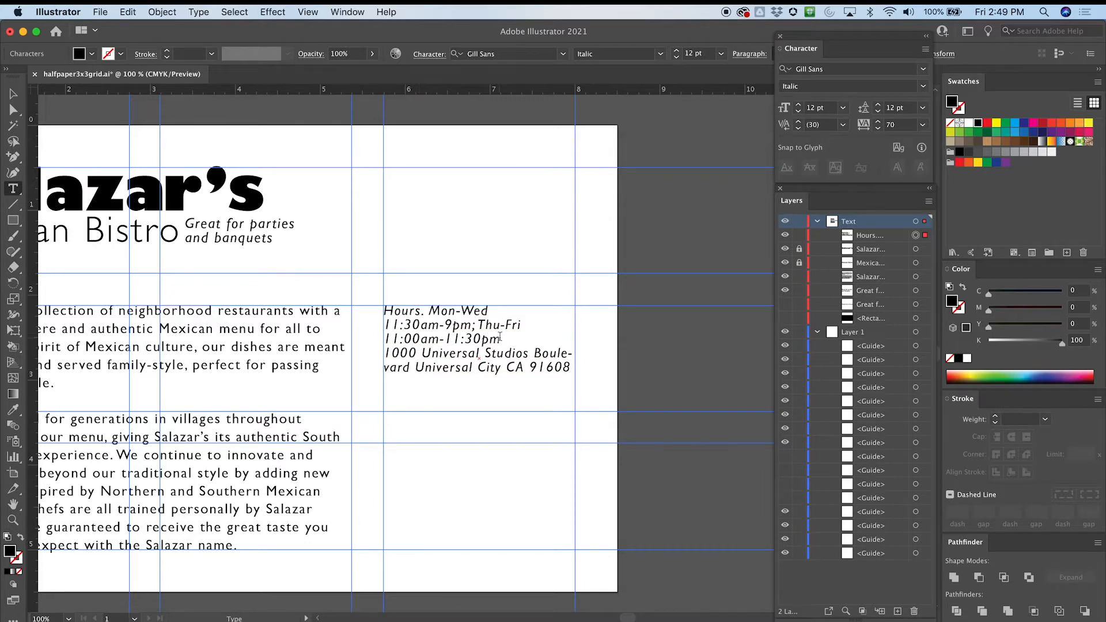
pyautogui.click(488, 351)
pyautogui.press('Return')
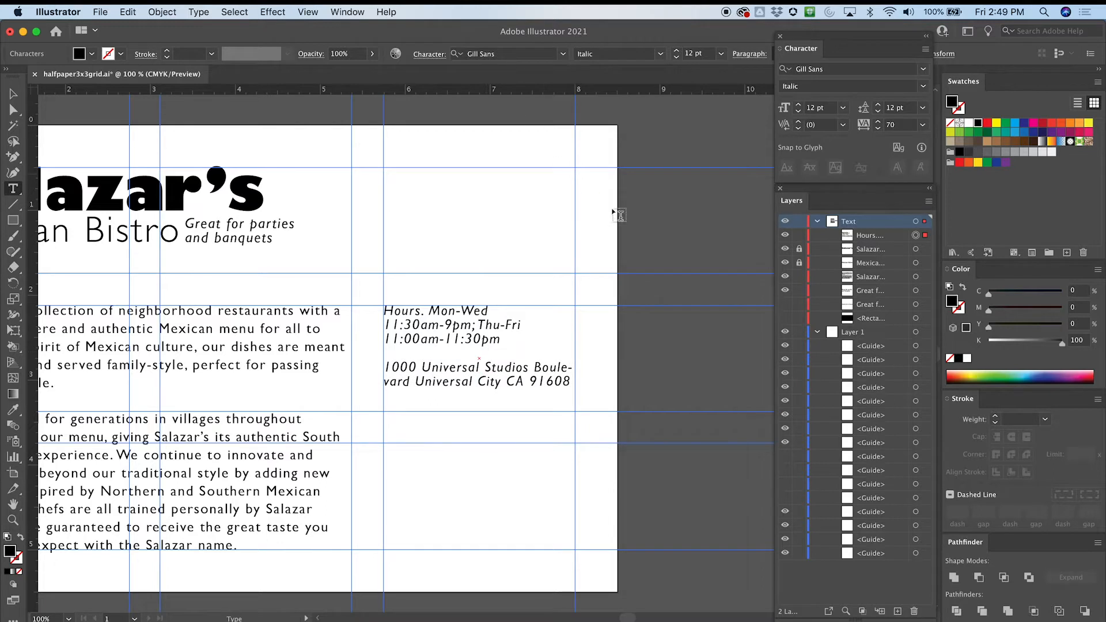
# Set the font style of all the hours and address text to Gill Sans Regular
pyautogui.doubleClick(501, 368)
pyautogui.click(538, 390)
pyautogui.moveTo(567, 382); pyautogui.dragTo(409, 311)
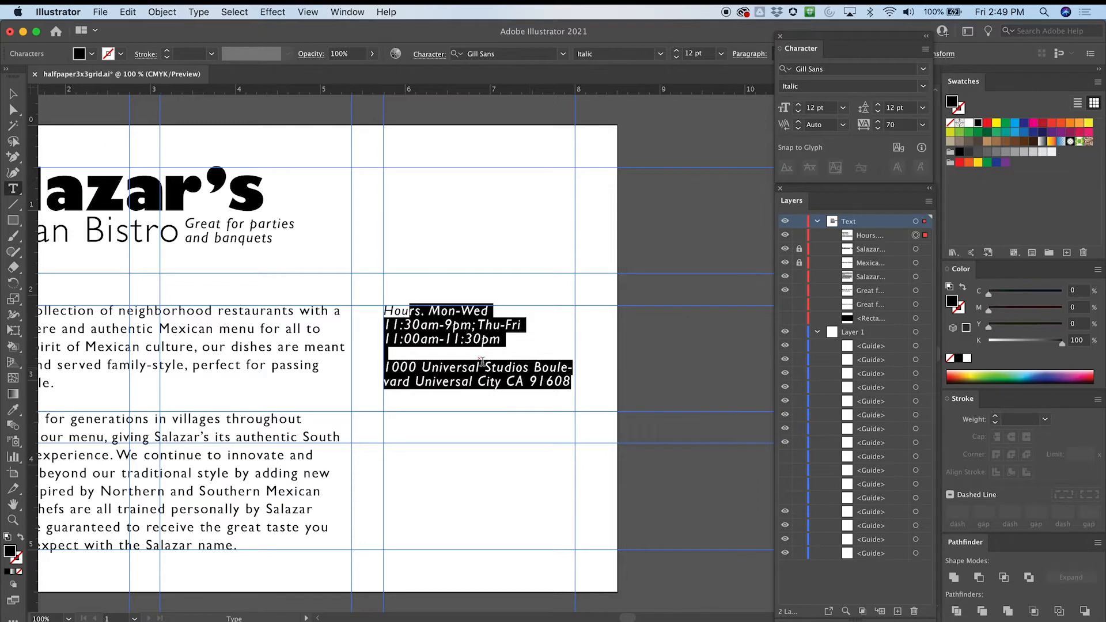
pyautogui.click(464, 344)
pyautogui.moveTo(255, 328); pyautogui.dragTo(213, 326)
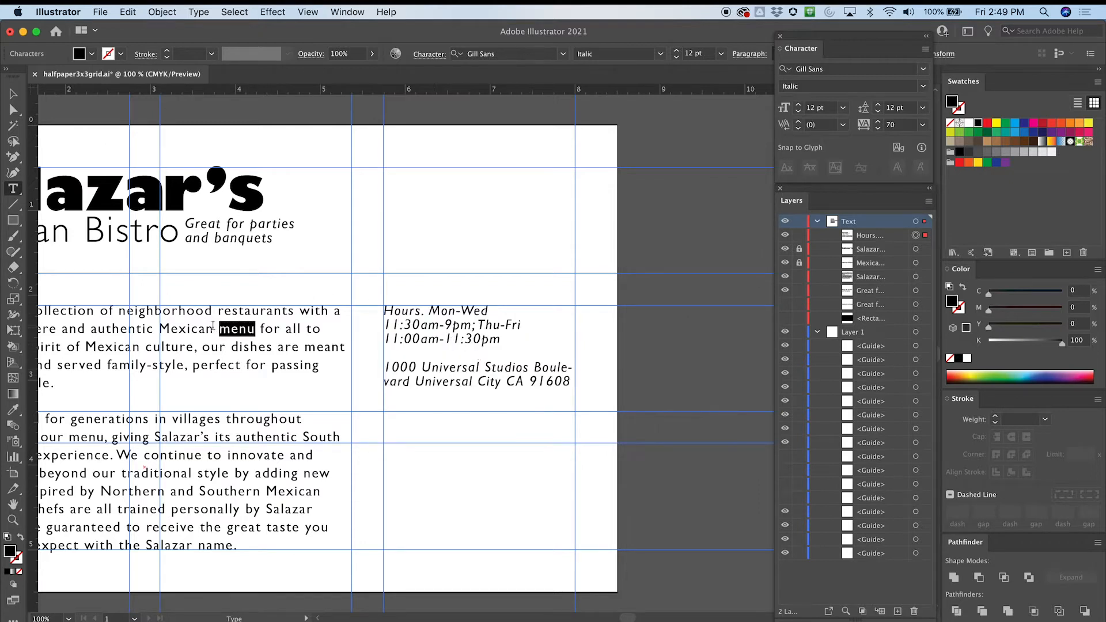
pyautogui.click(418, 332)
pyautogui.moveTo(385, 312); pyautogui.dragTo(584, 398)
pyautogui.click(660, 53)
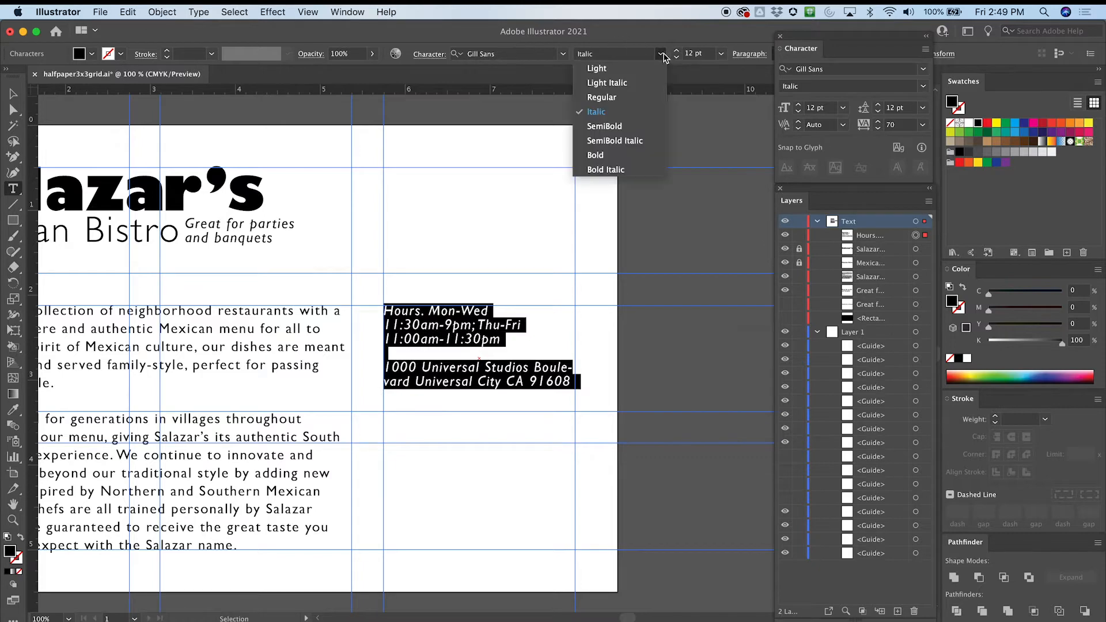
pyautogui.click(611, 99)
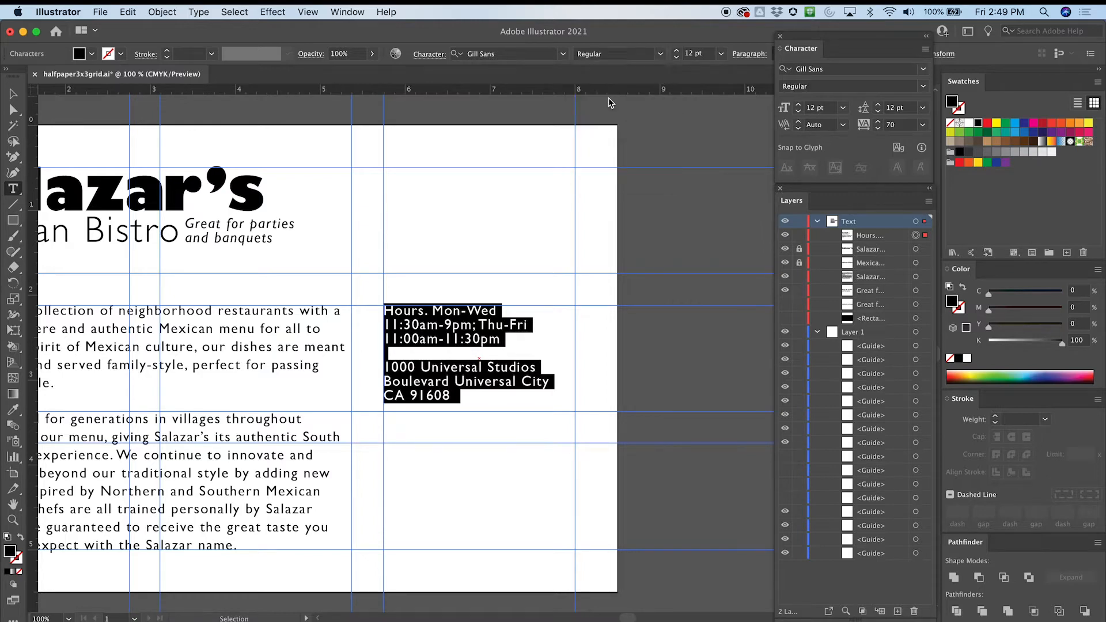
# Check the size, leading and tracking of words in both body paragraphs for comparison with the hours and address text
pyautogui.click(419, 377)
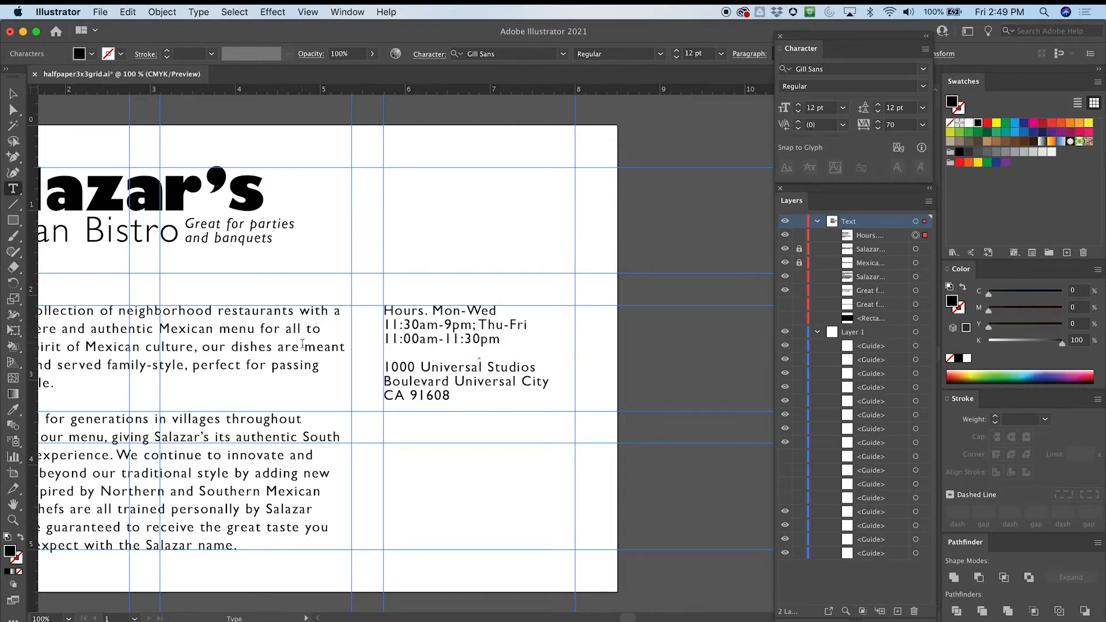
pyautogui.moveTo(294, 329); pyautogui.dragTo(239, 332)
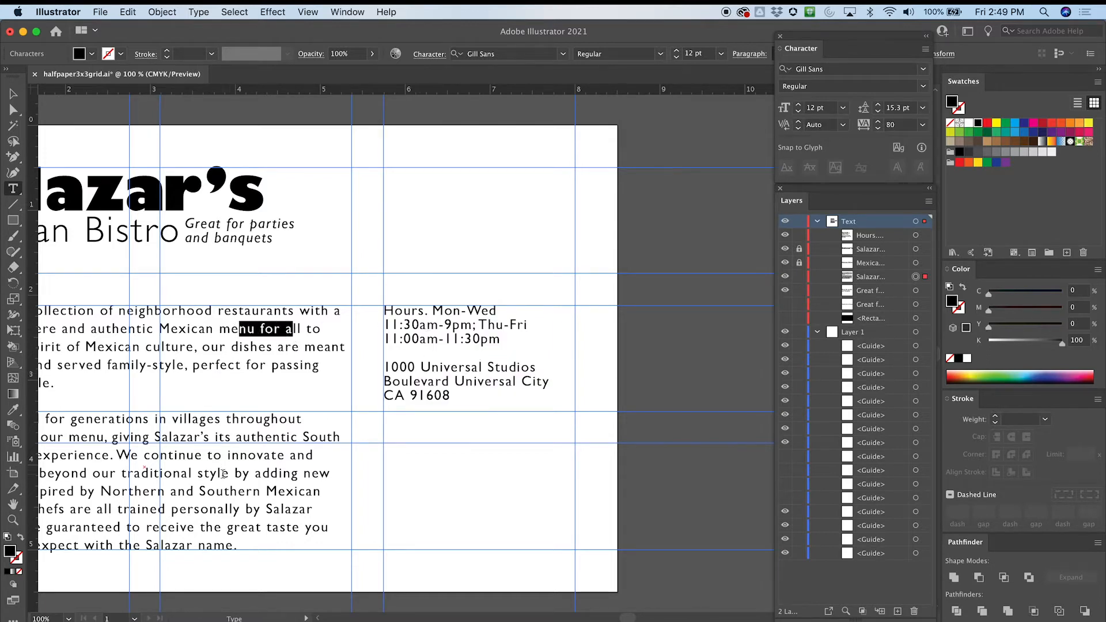
pyautogui.moveTo(234, 474); pyautogui.dragTo(182, 473)
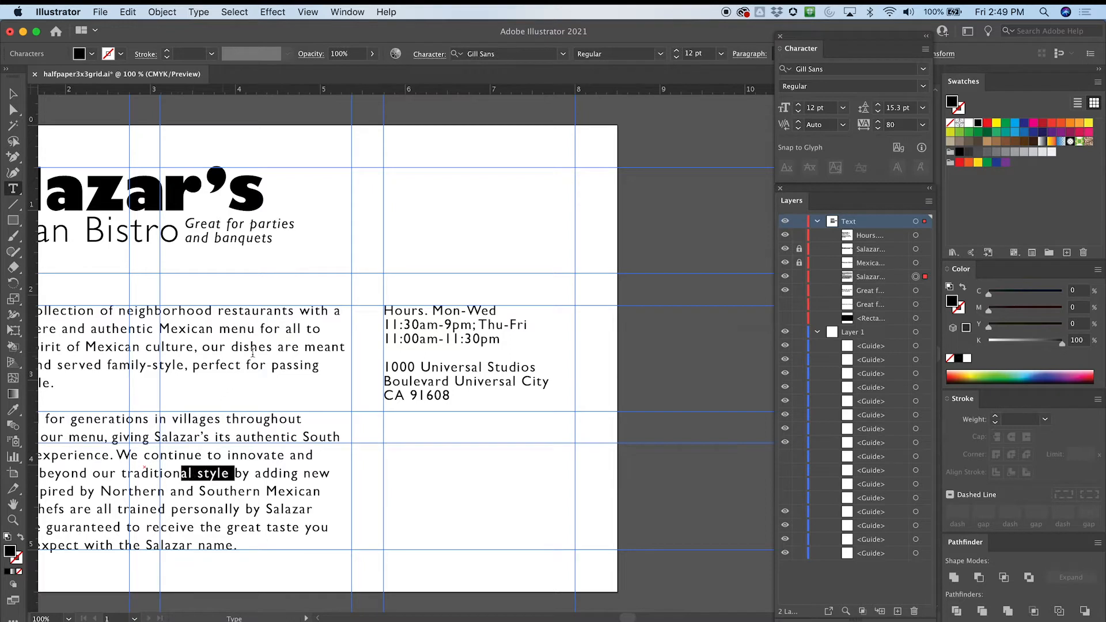
# Check the character settings of a phrase in the first body paragraph and view the source text in Word before returning to Illustrator
pyautogui.moveTo(258, 347); pyautogui.dragTo(198, 340)
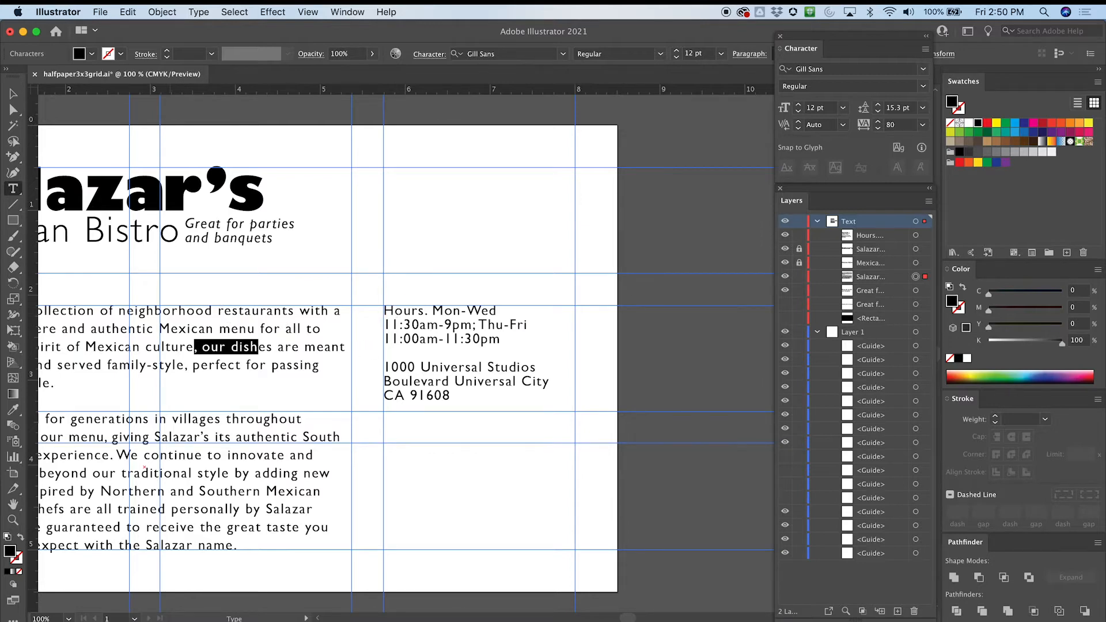
pyautogui.press('super+Tab')
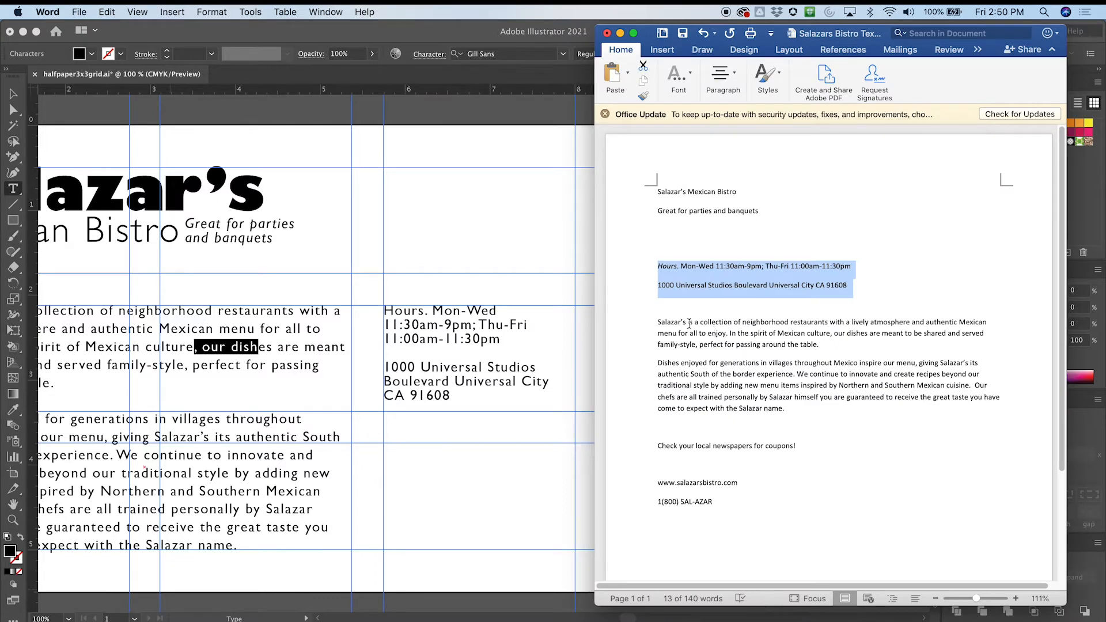
pyautogui.click(16, 95)
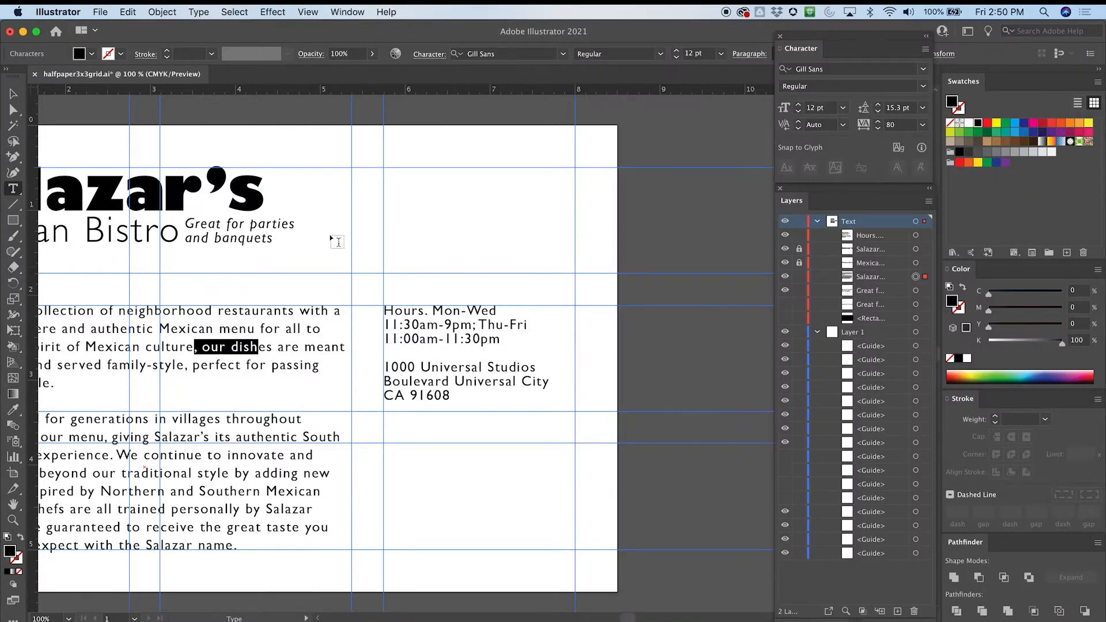
pyautogui.press('Escape')
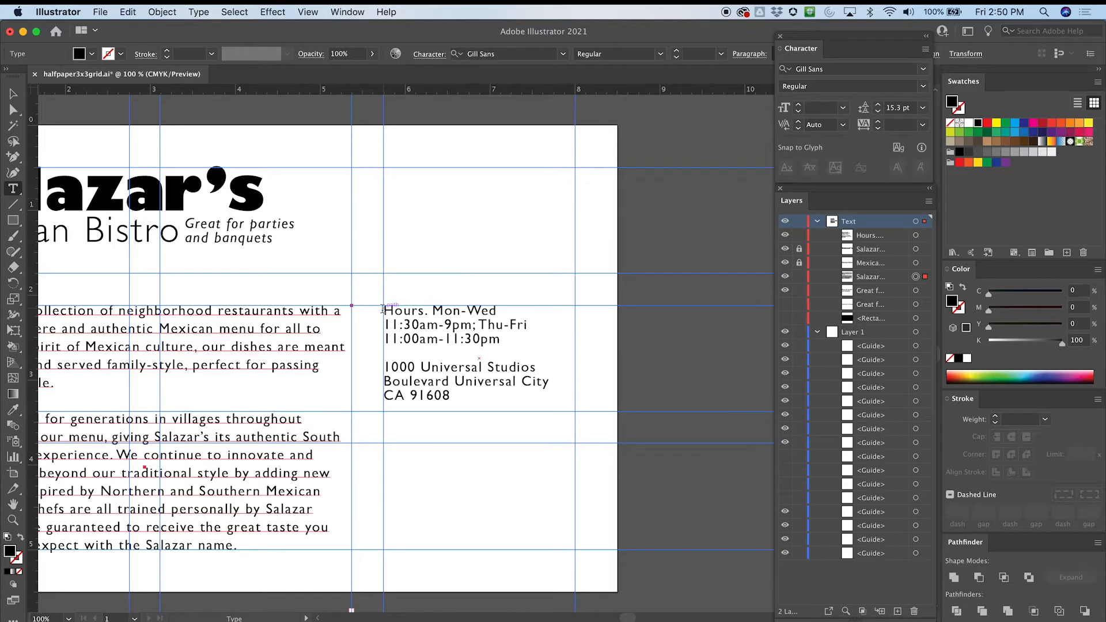
# Try larger font sizes of 14, 13 and 16 pt on all the hours and address text
pyautogui.moveTo(382, 310); pyautogui.dragTo(544, 408)
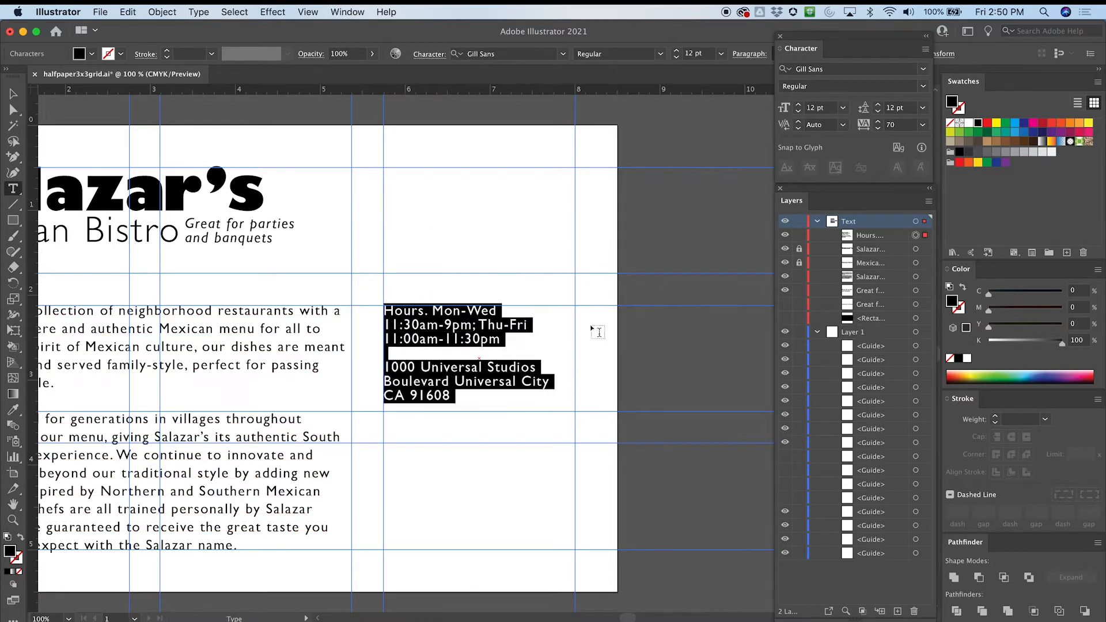
pyautogui.click(677, 51)
pyautogui.click(677, 51)
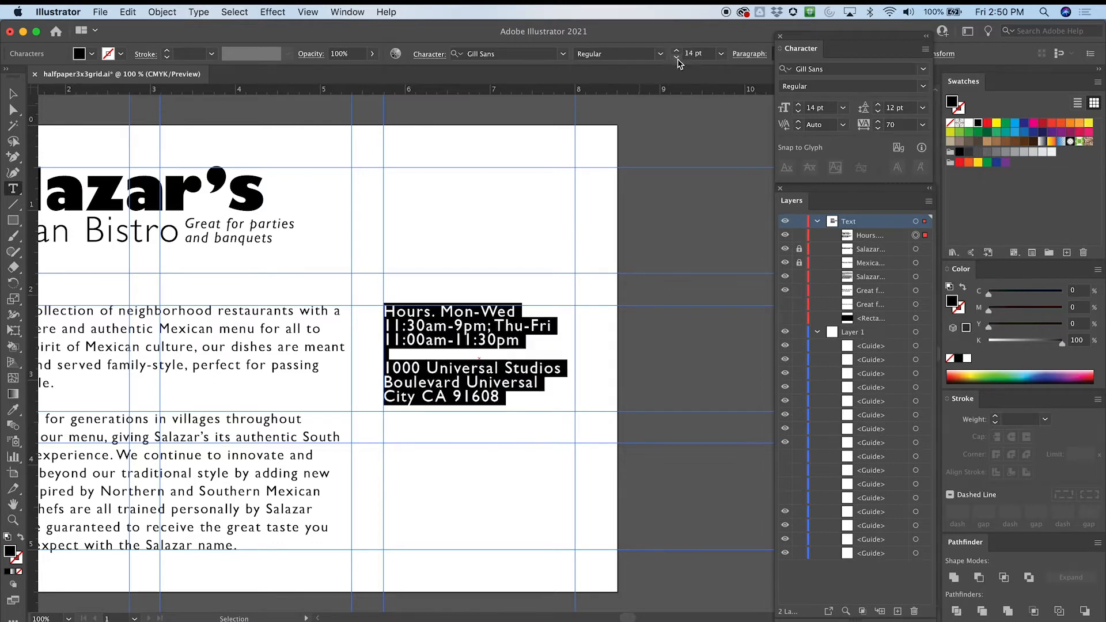
pyautogui.click(677, 57)
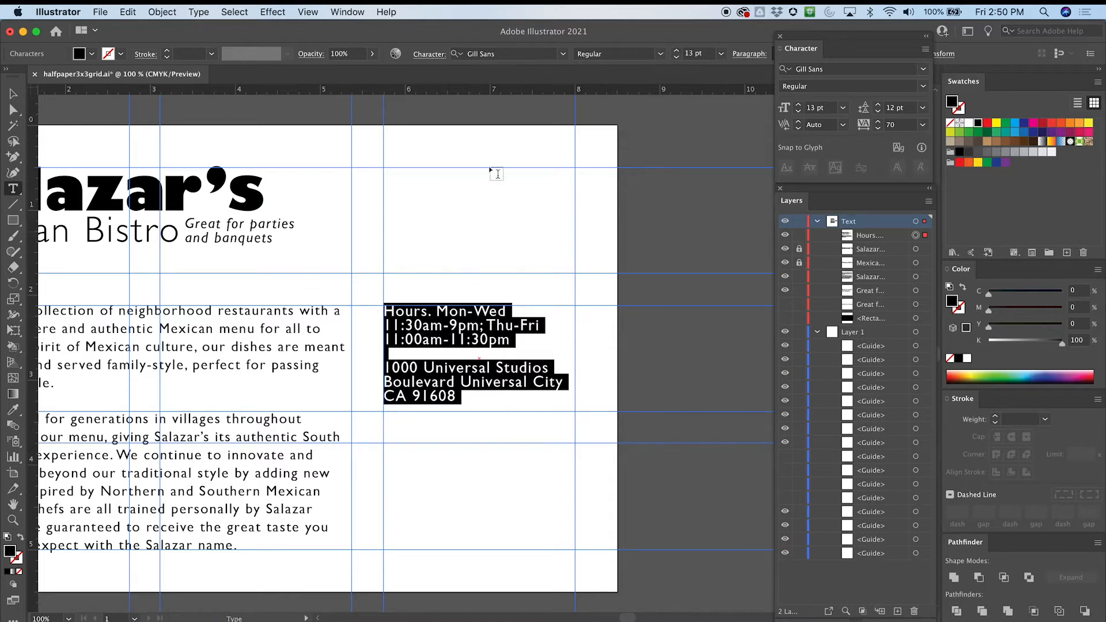
pyautogui.click(677, 50)
pyautogui.click(677, 51)
pyautogui.click(677, 51)
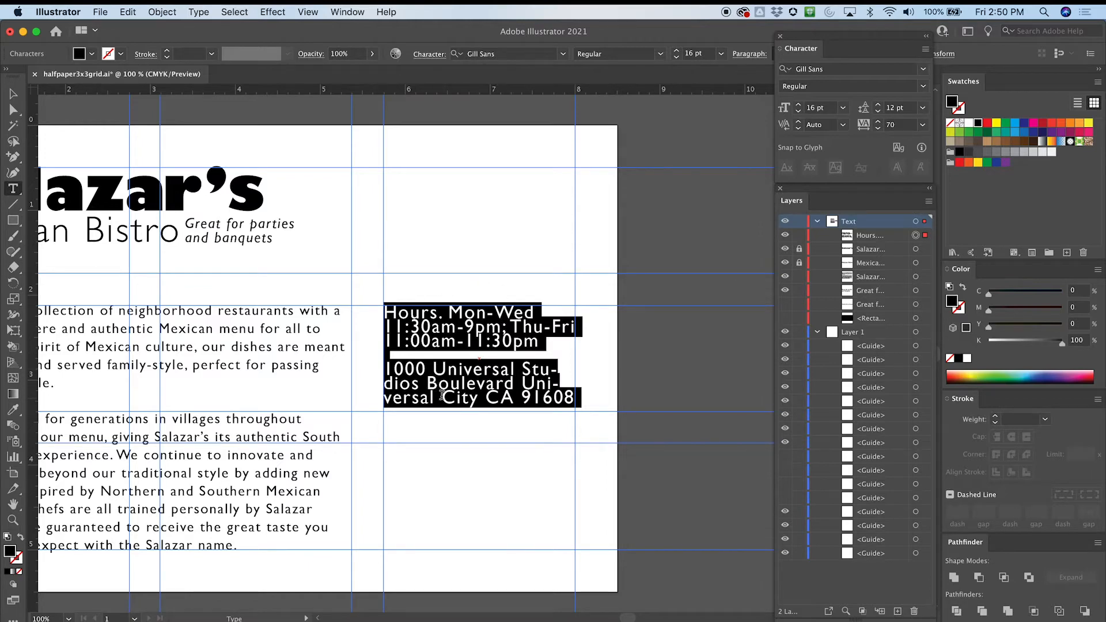
# Abbreviate "Boulevard" to "Blvd" in the address and insert a line break after it
pyautogui.moveTo(440, 384); pyautogui.dragTo(514, 379)
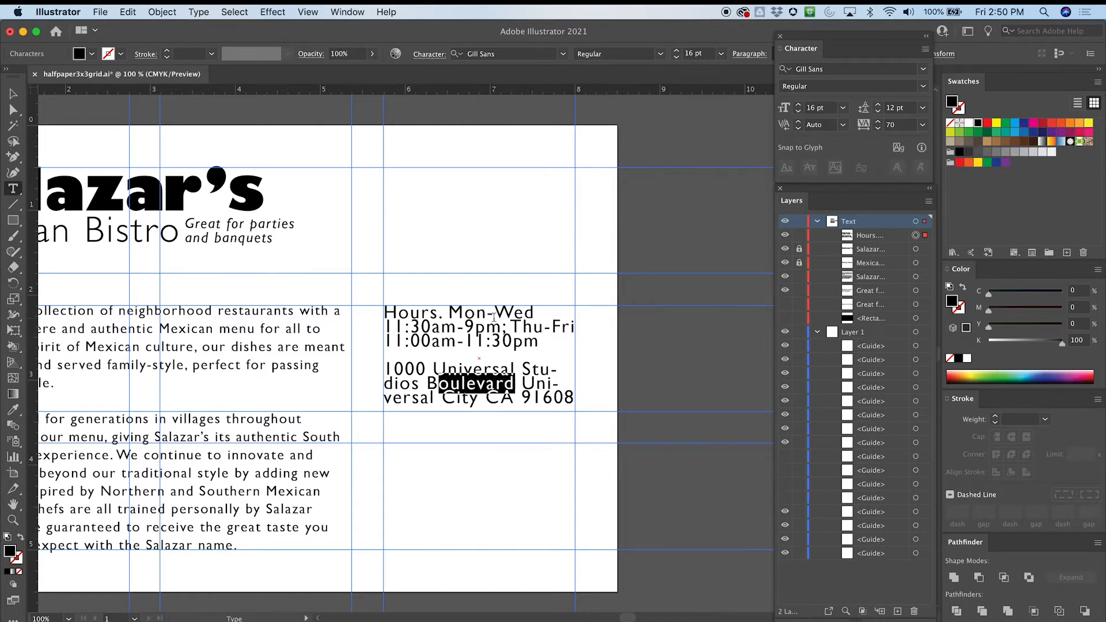
pyautogui.write('lvd')
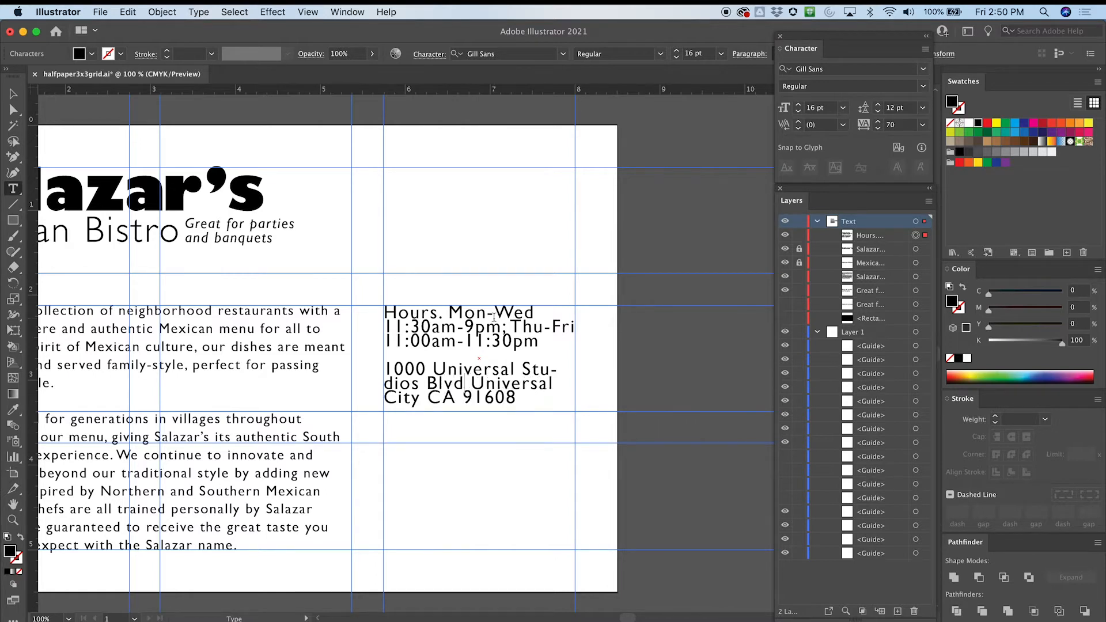
pyautogui.press('Return')
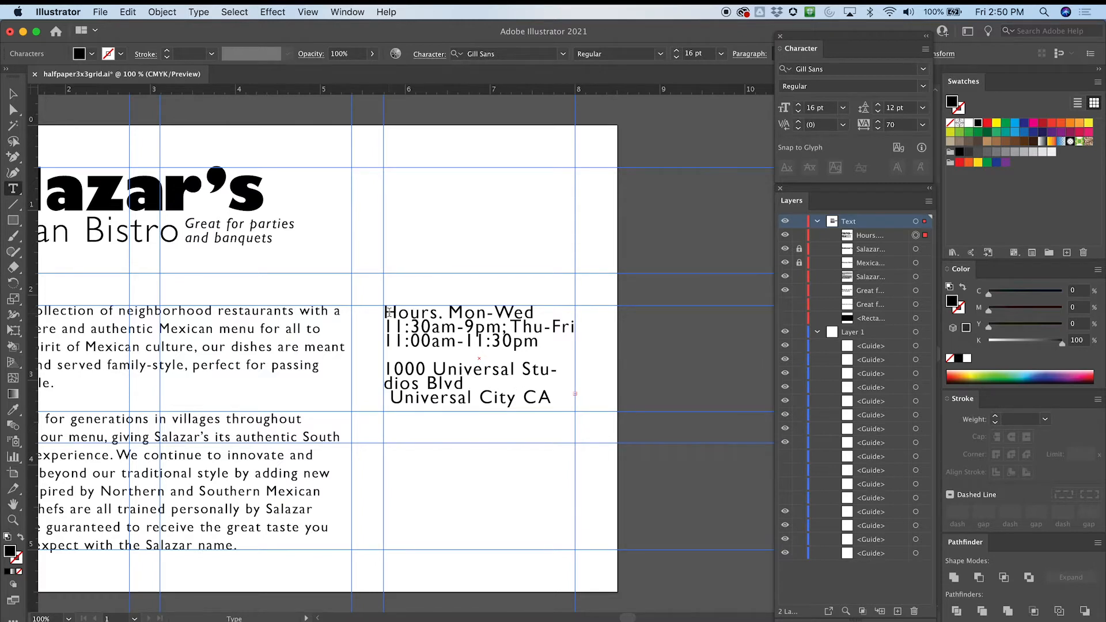
# Set the font size of all the hours and address text, including the overflowing ZIP code, to 12 pt
pyautogui.moveTo(385, 312); pyautogui.dragTo(562, 401)
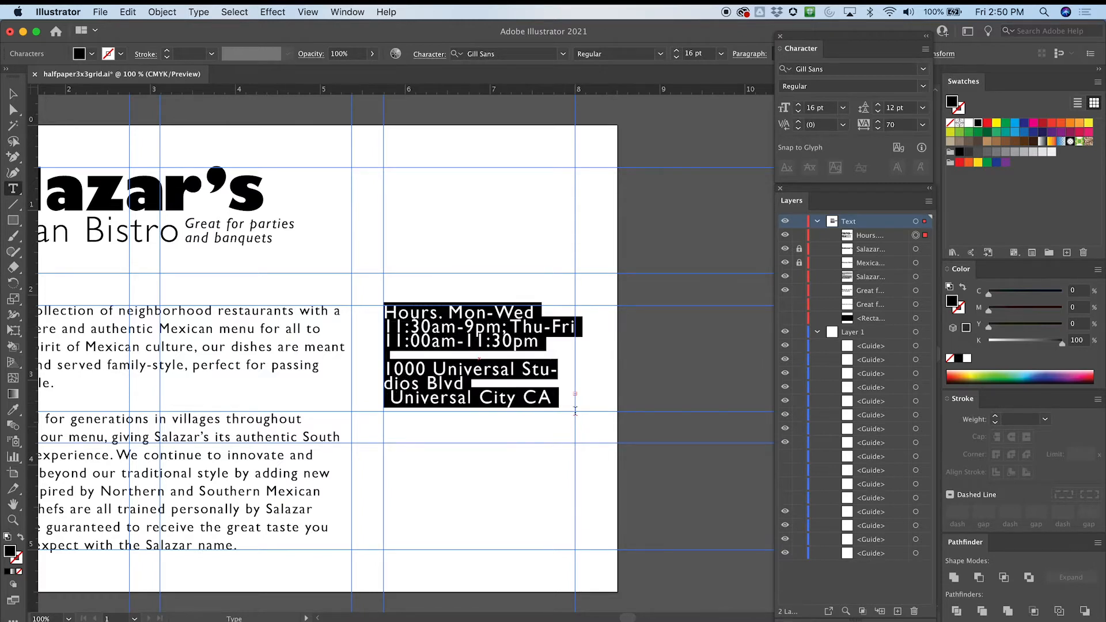
pyautogui.click(676, 57)
pyautogui.click(677, 57)
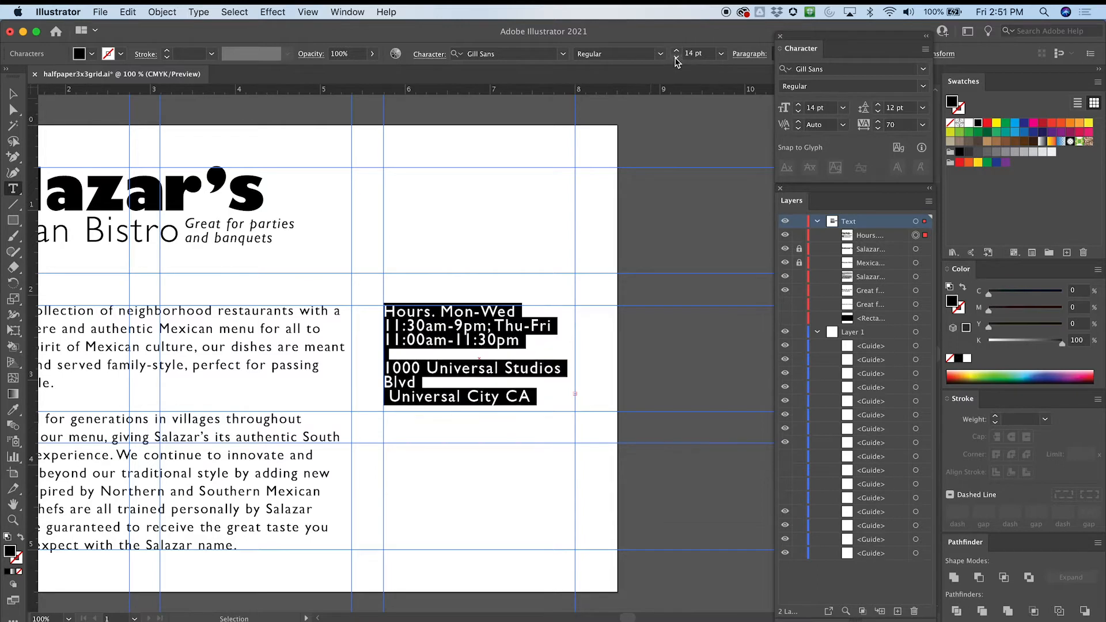
pyautogui.click(677, 57)
pyautogui.click(677, 57)
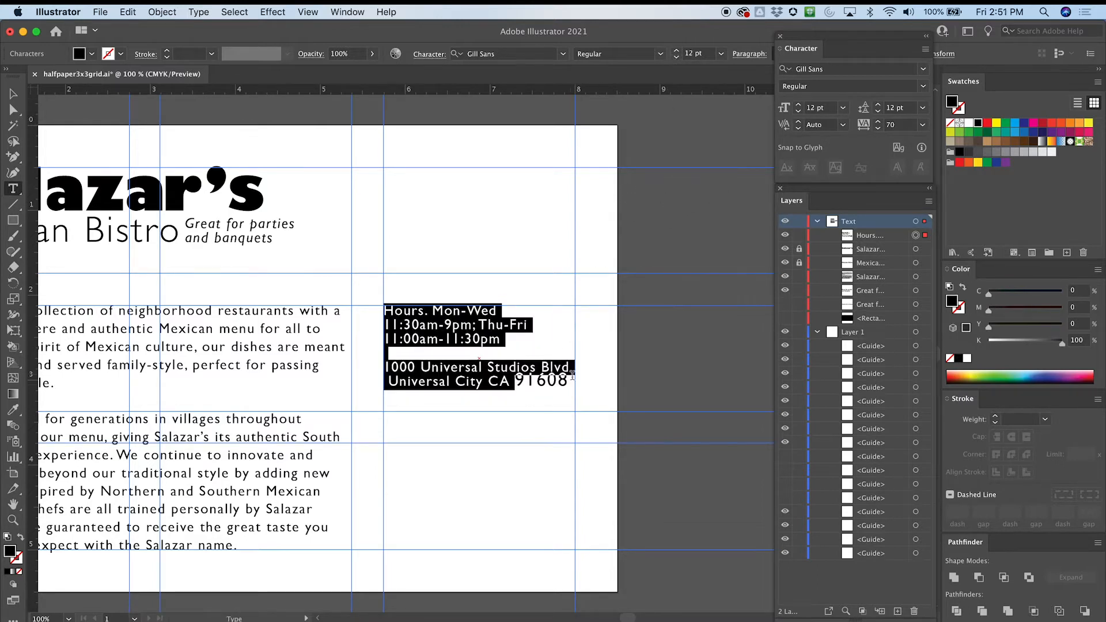
pyautogui.moveTo(571, 380); pyautogui.dragTo(376, 298)
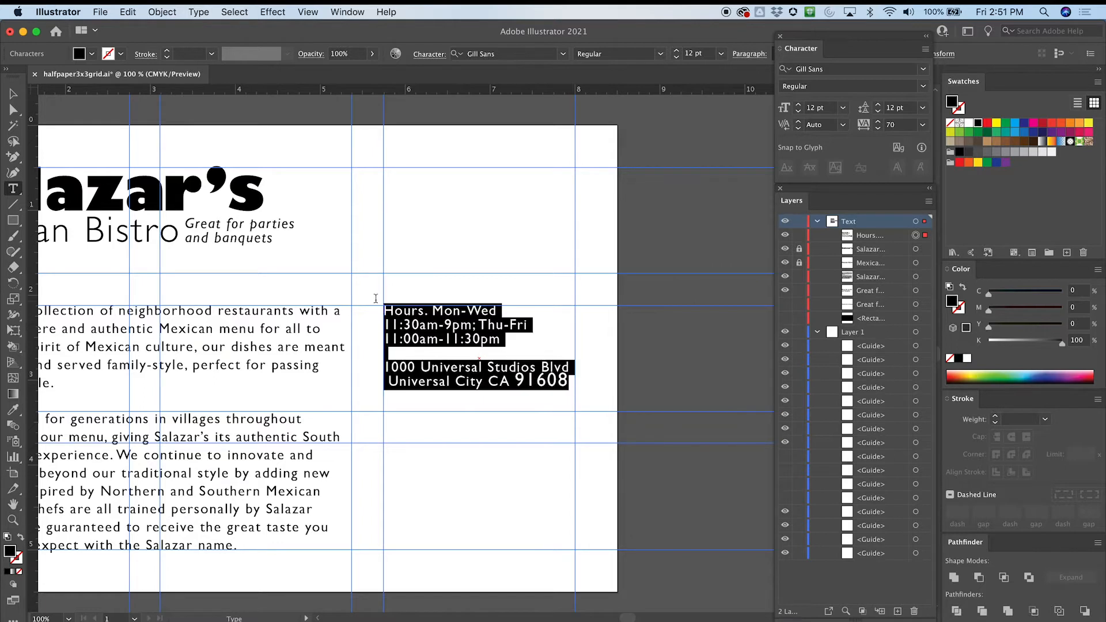
pyautogui.click(677, 50)
pyautogui.click(677, 57)
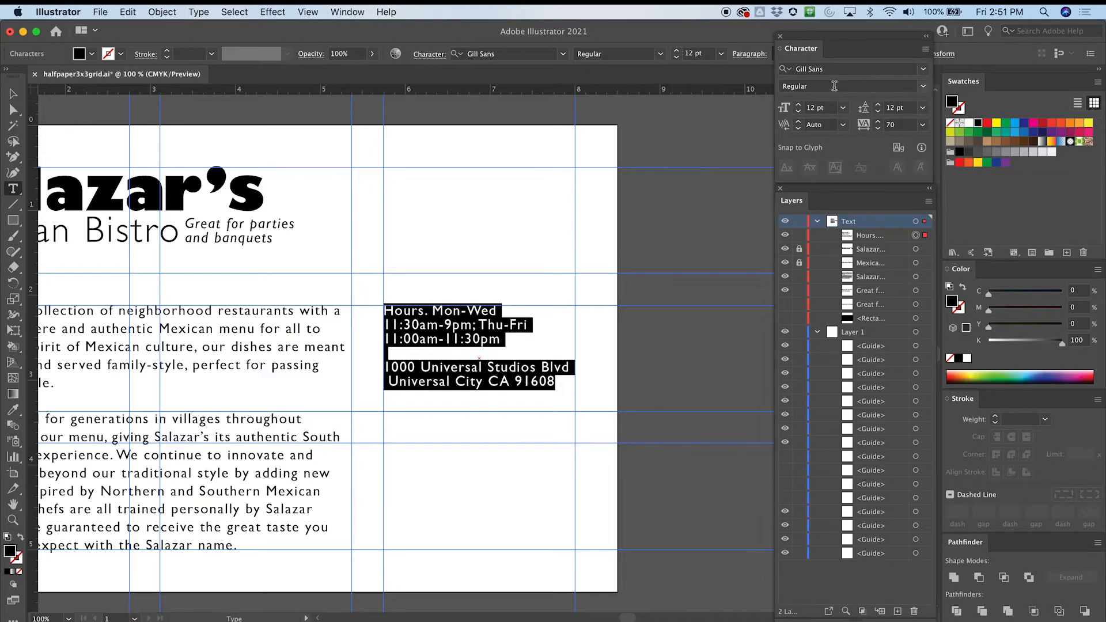
# Set the font style of all the hours and address text to Gill Sans SemiBold
pyautogui.click(923, 68)
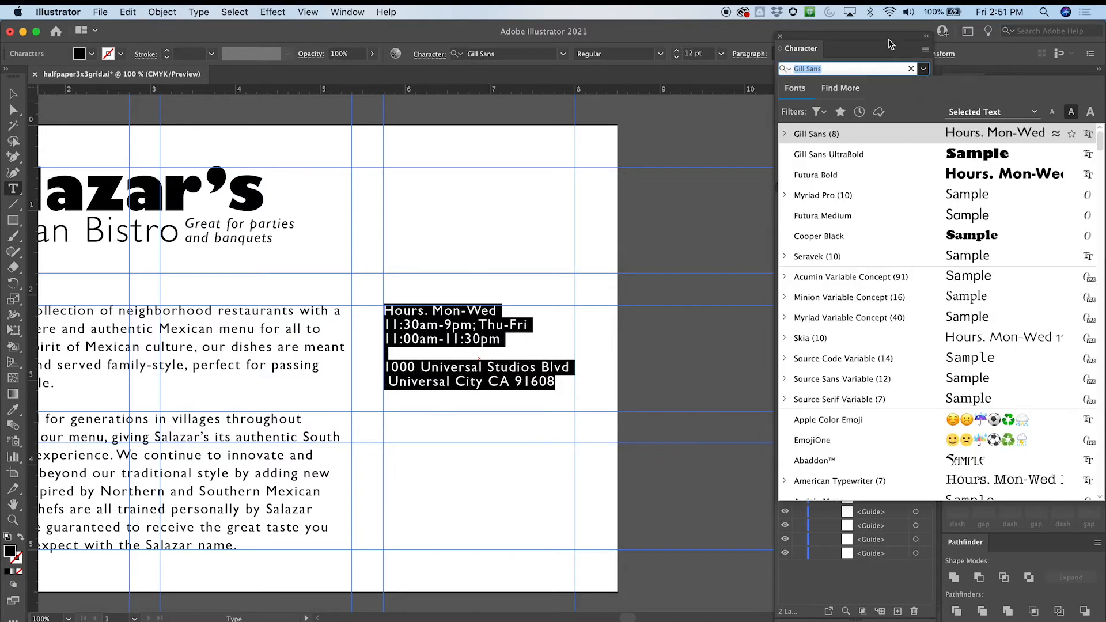
pyautogui.press('Escape')
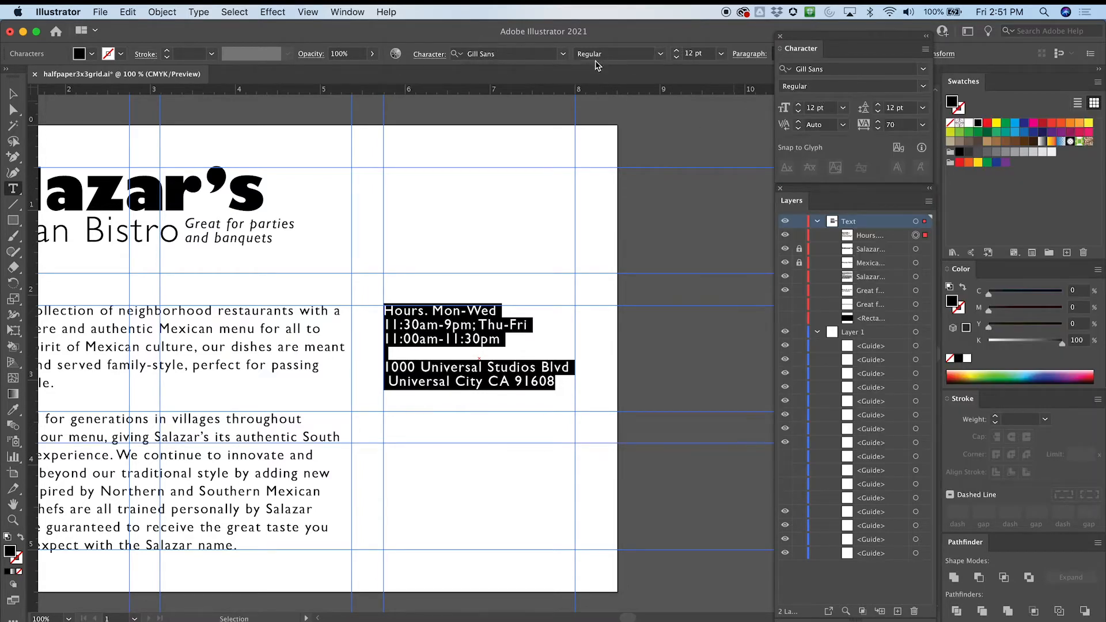
pyautogui.click(563, 54)
pyautogui.click(564, 54)
pyautogui.click(564, 55)
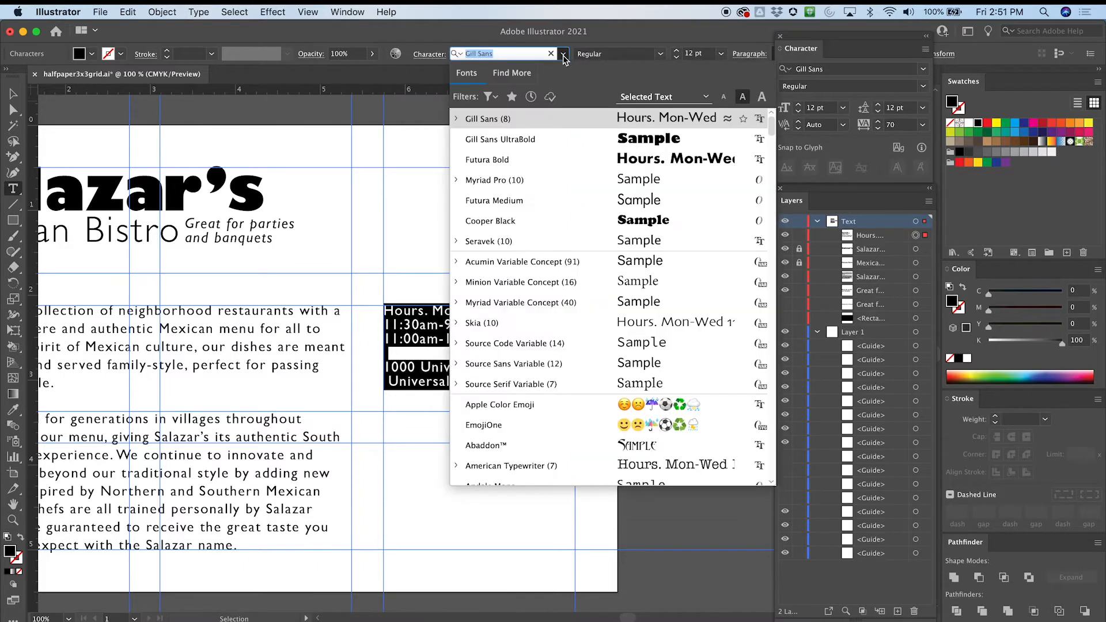
pyautogui.click(660, 53)
pyautogui.click(661, 54)
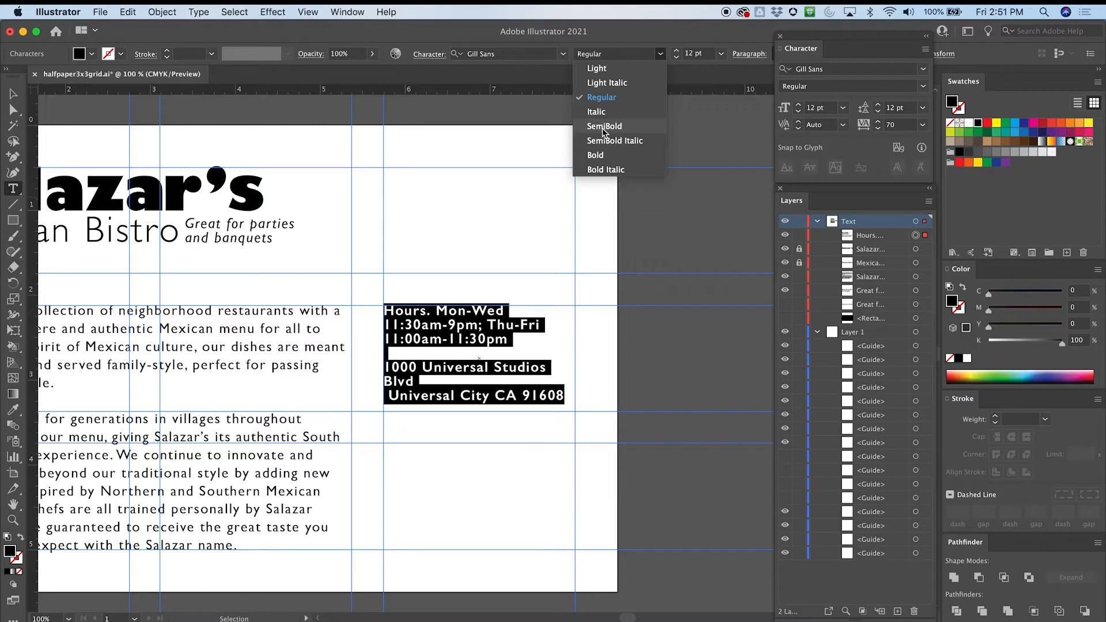
pyautogui.click(604, 128)
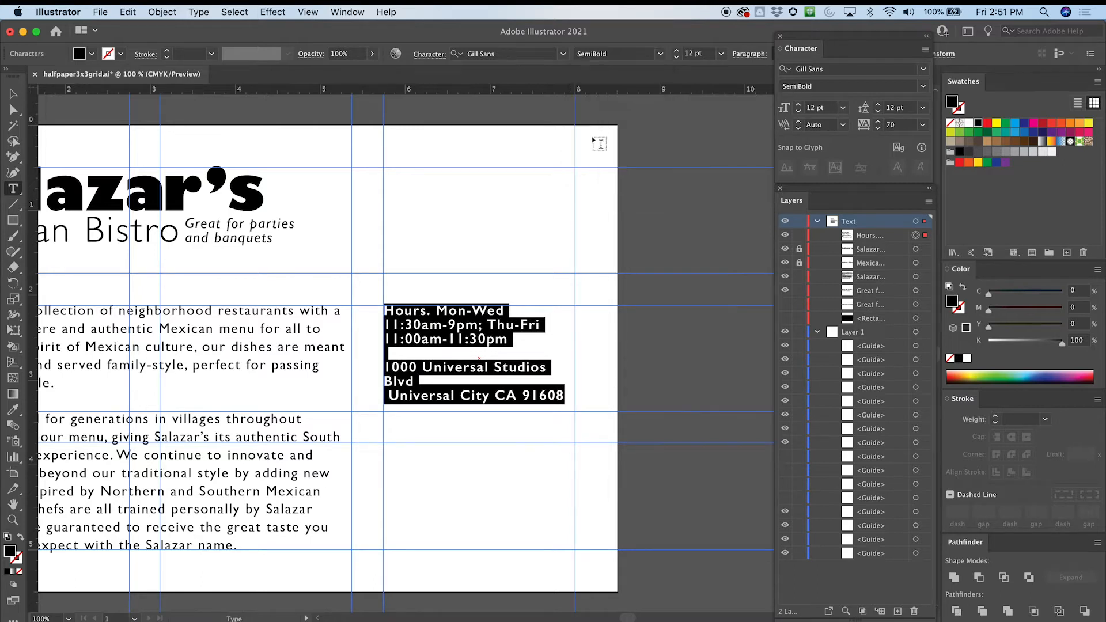
# Try font sizes of 10 and 11 pt on the street line of the address, then set it back to 12 pt
pyautogui.click(431, 366)
pyautogui.moveTo(388, 367); pyautogui.dragTo(415, 381)
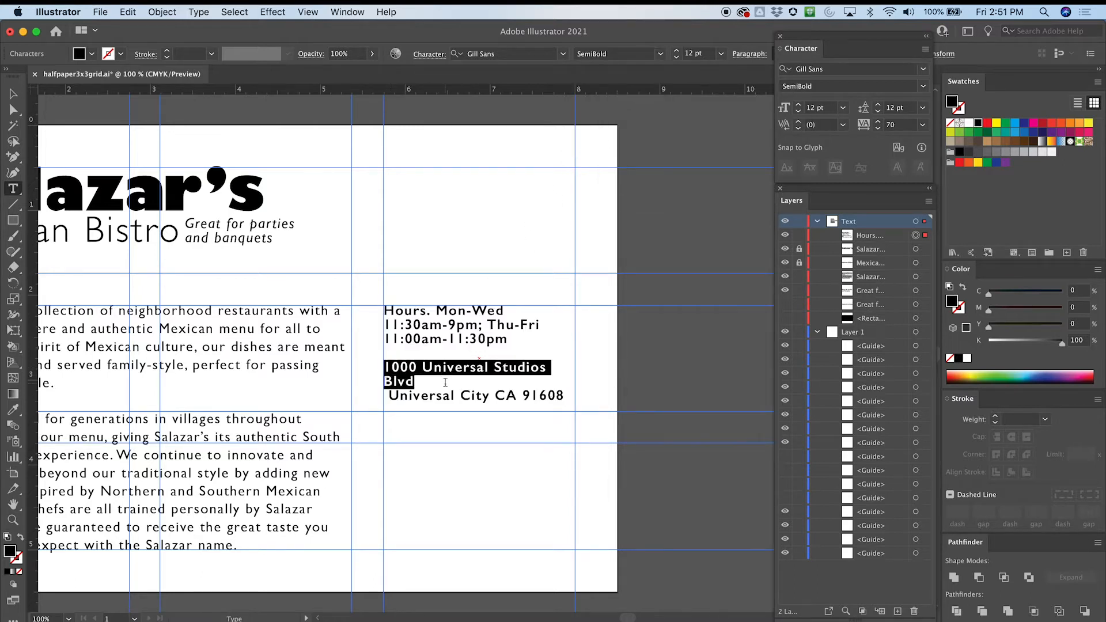
pyautogui.click(677, 56)
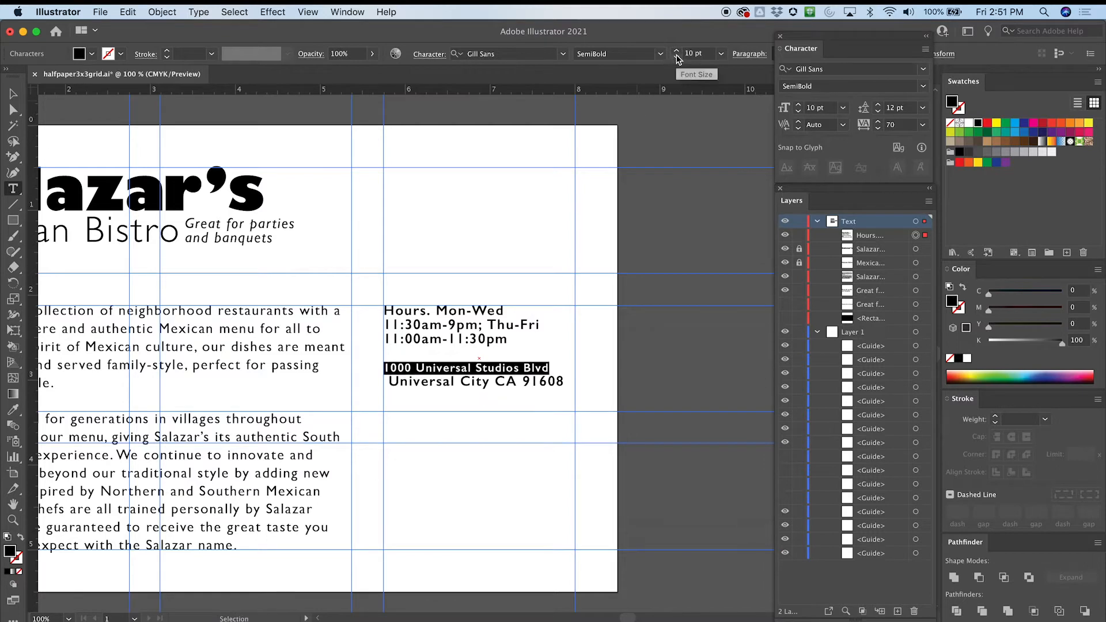
pyautogui.click(677, 57)
pyautogui.click(677, 51)
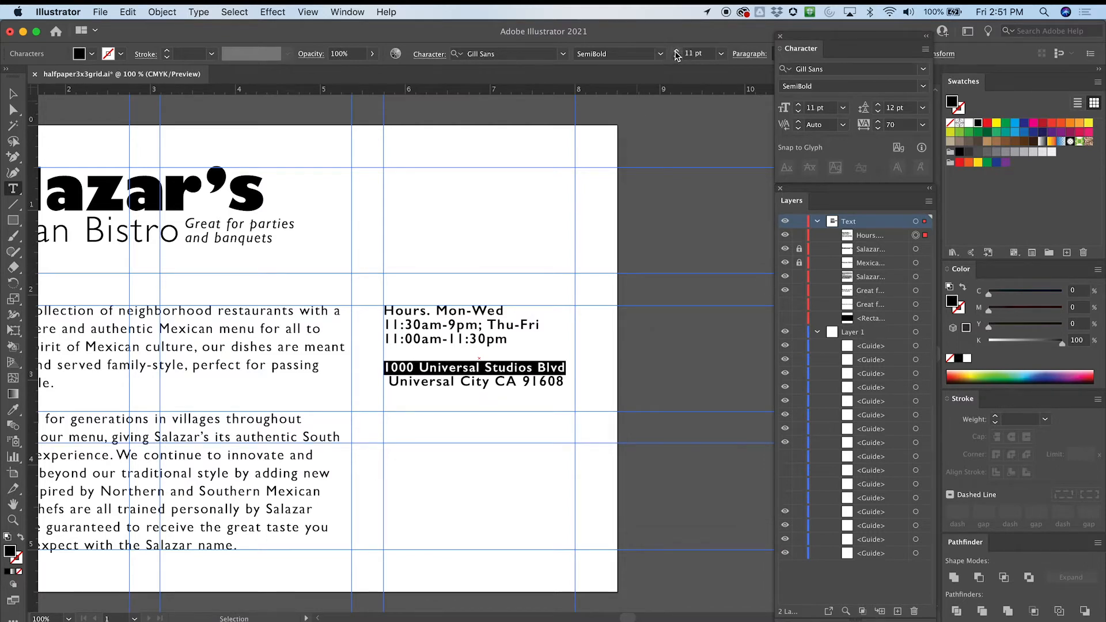
pyautogui.click(677, 51)
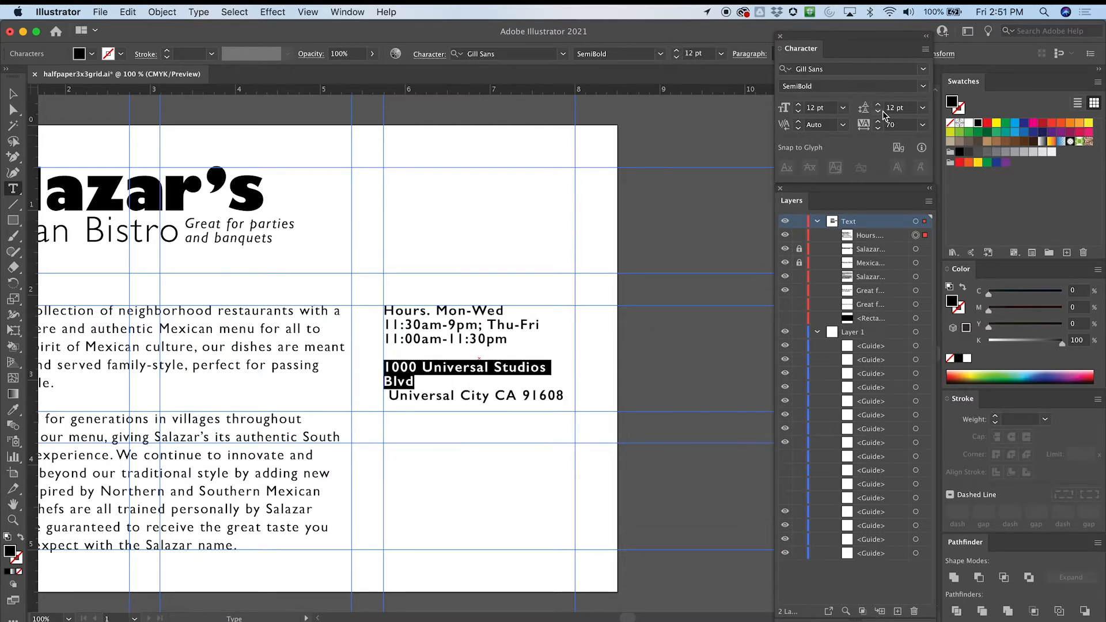
# Tighten the tracking of the street line to 52 so that it fits on a single line in the third column
pyautogui.click(879, 128)
pyautogui.click(879, 128)
pyautogui.click(879, 129)
pyautogui.click(878, 129)
pyautogui.click(879, 128)
pyautogui.click(879, 129)
pyautogui.click(879, 128)
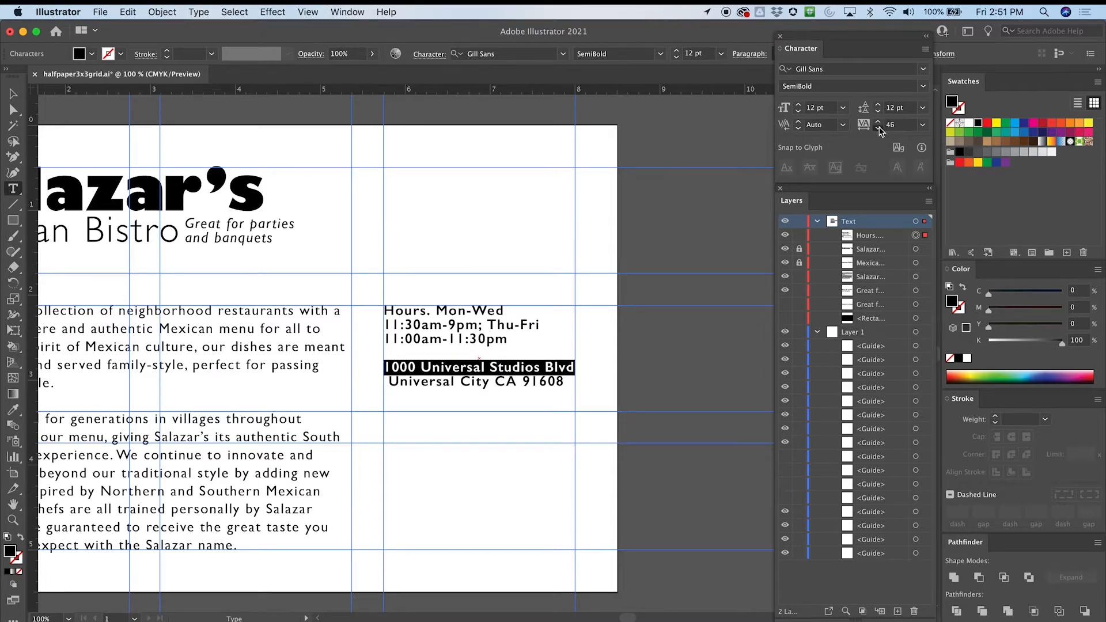
pyautogui.click(878, 128)
pyautogui.click(878, 122)
pyautogui.click(878, 122)
pyautogui.click(878, 122)
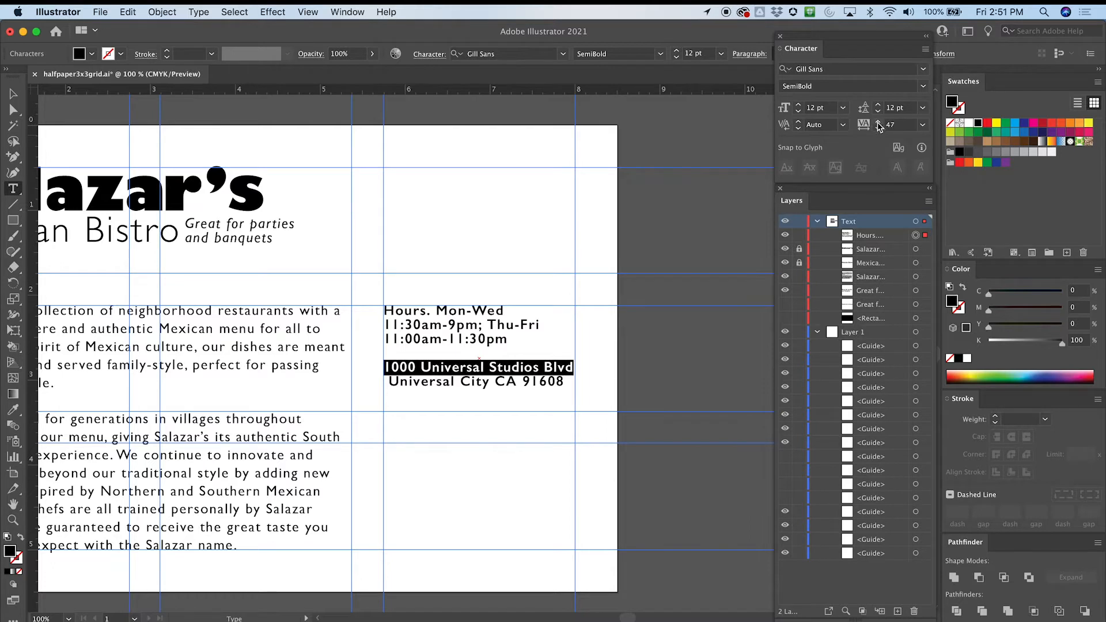
pyautogui.click(878, 123)
pyautogui.click(878, 122)
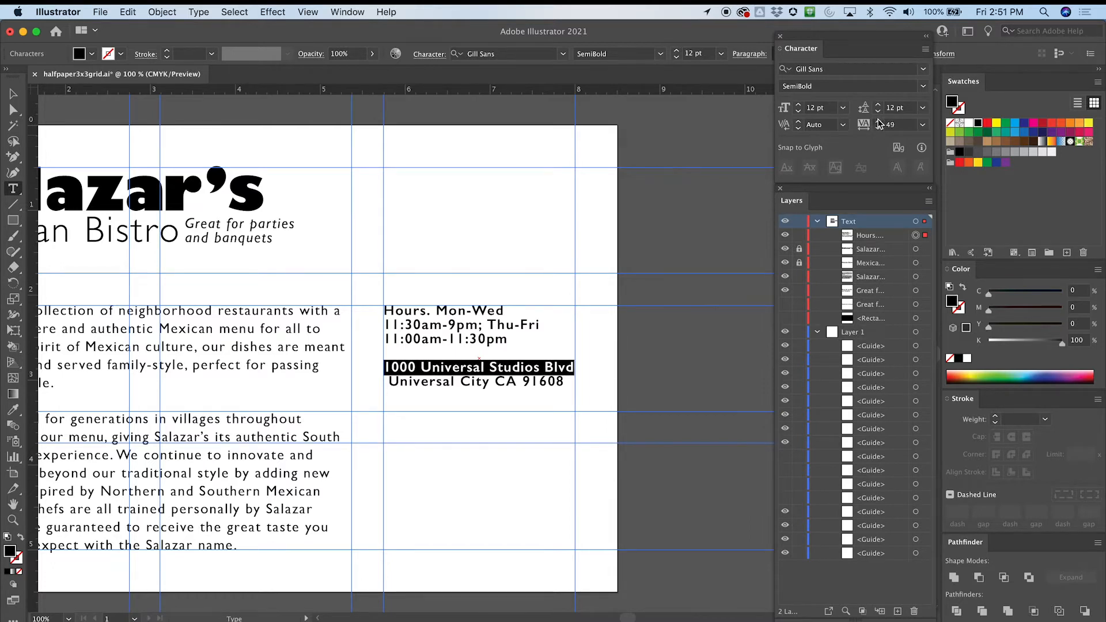
pyautogui.click(879, 123)
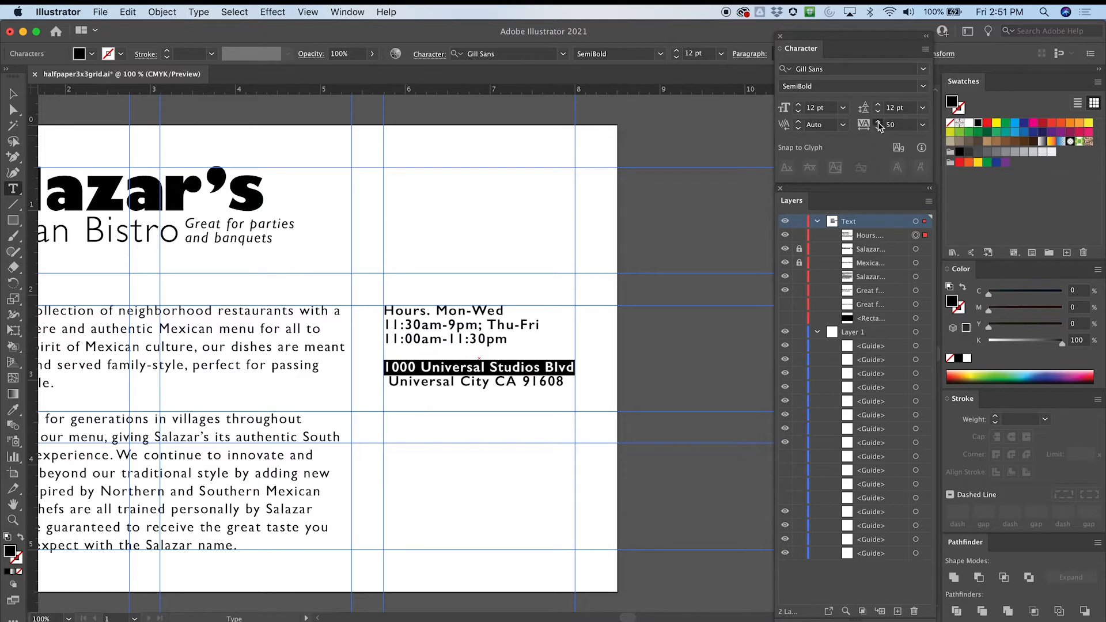
pyautogui.click(878, 123)
pyautogui.click(878, 123)
pyautogui.click(878, 123)
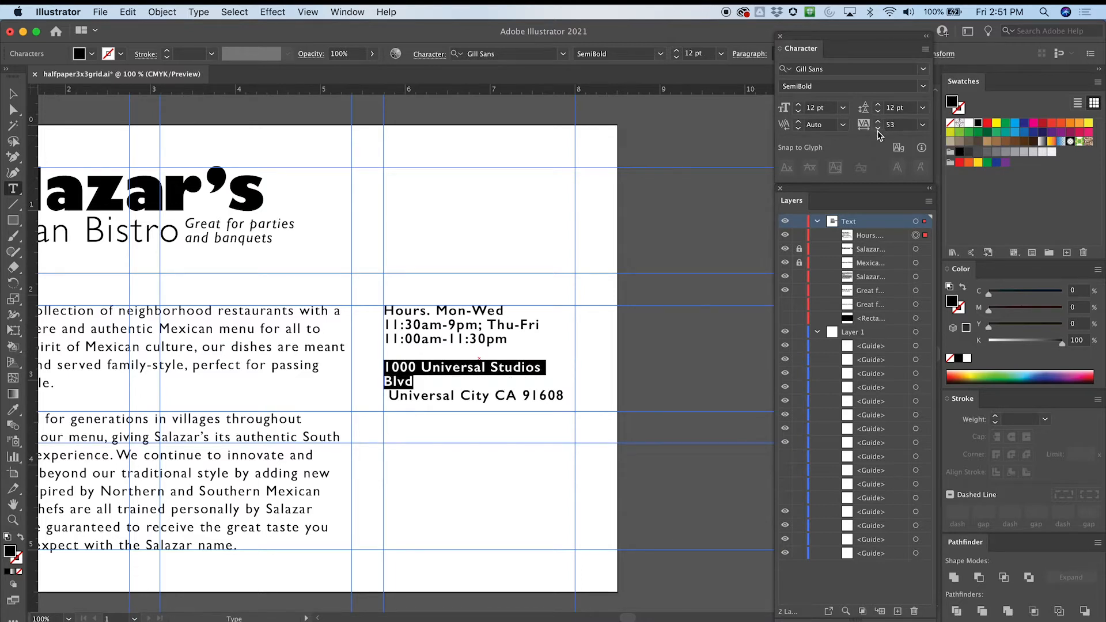
pyautogui.click(879, 128)
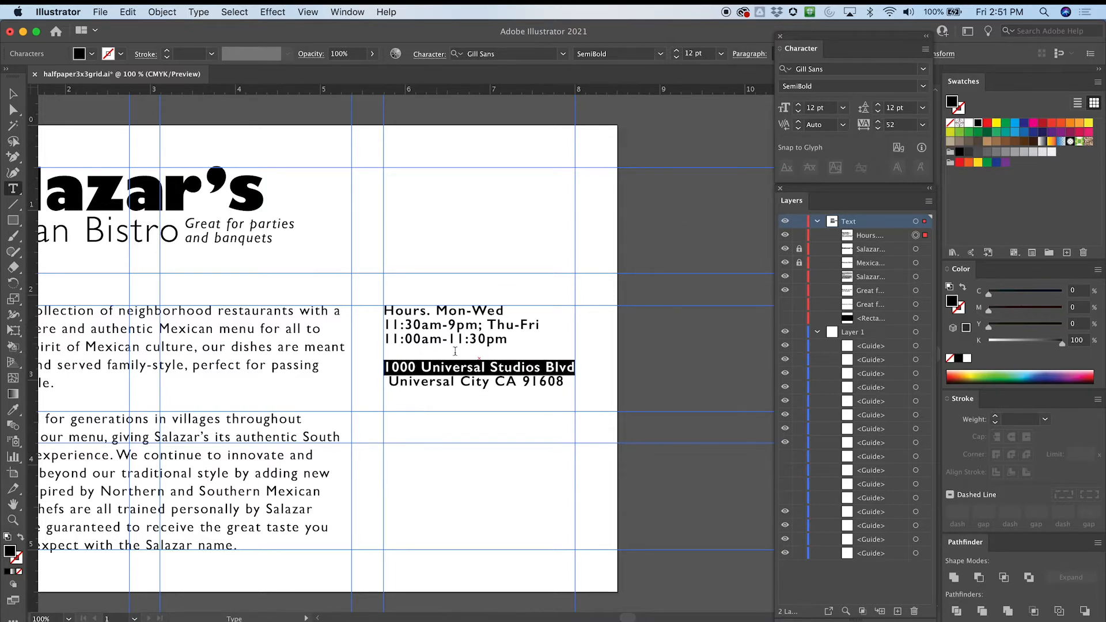
# Delete the leading space before the city name in the address
pyautogui.click(388, 382)
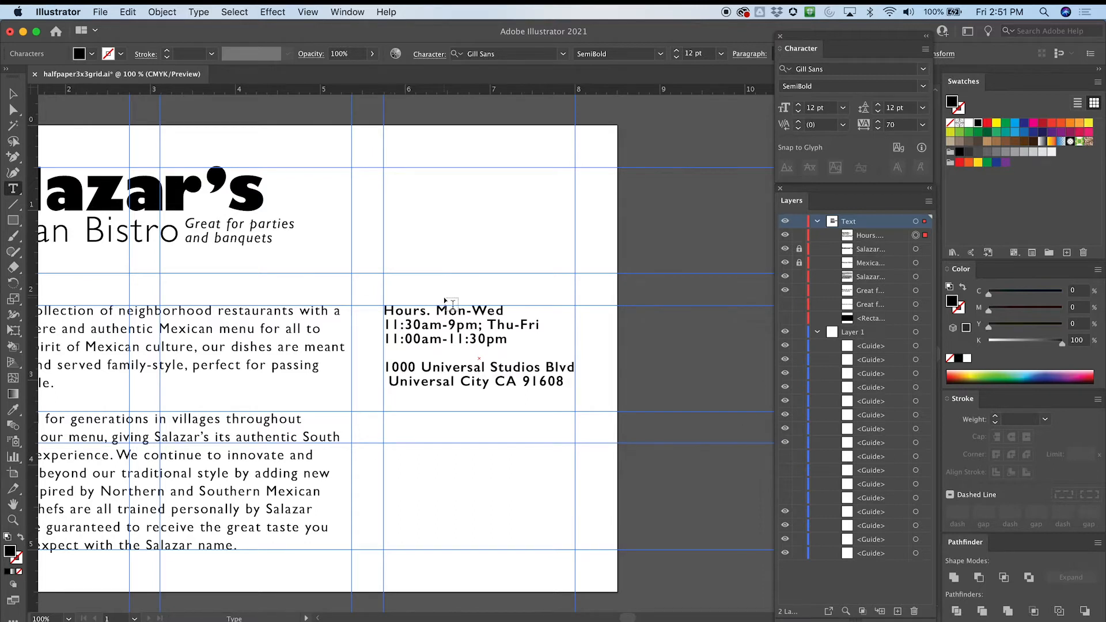
pyautogui.press('BackSpace')
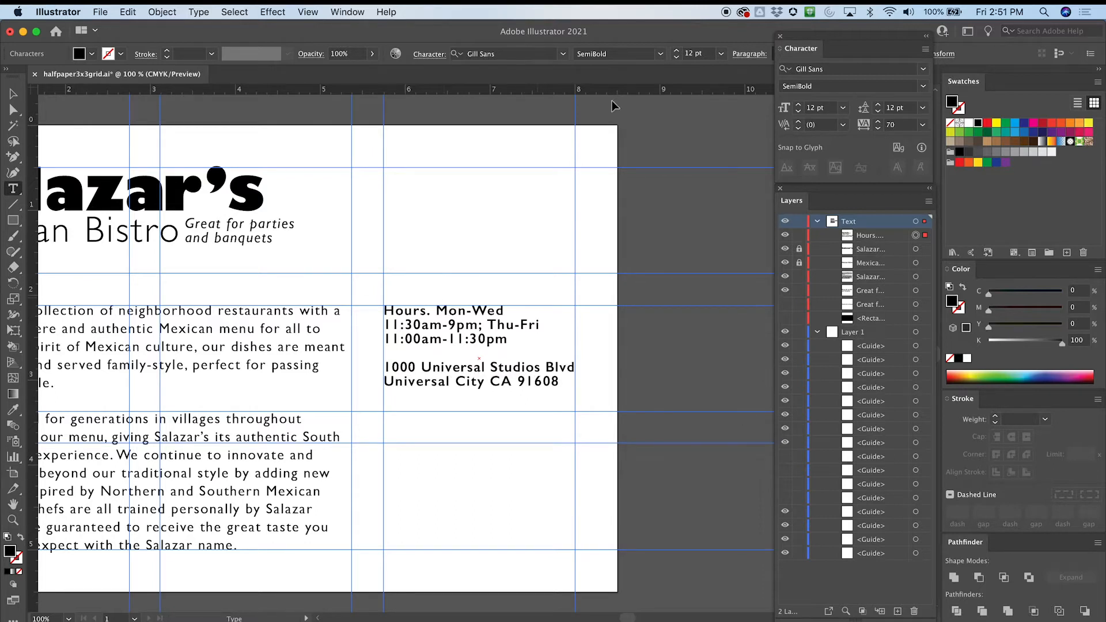
# Reset the tracking of all the hours and address text to 0
pyautogui.moveTo(458, 311); pyautogui.dragTo(524, 337)
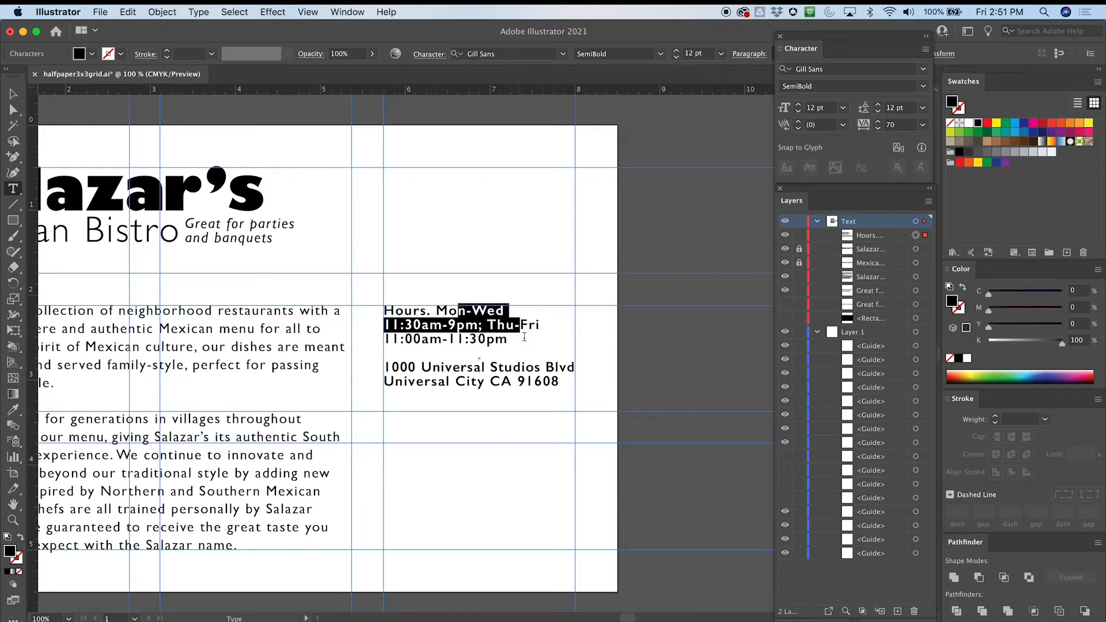
pyautogui.click(473, 334)
pyautogui.moveTo(385, 311); pyautogui.dragTo(567, 381)
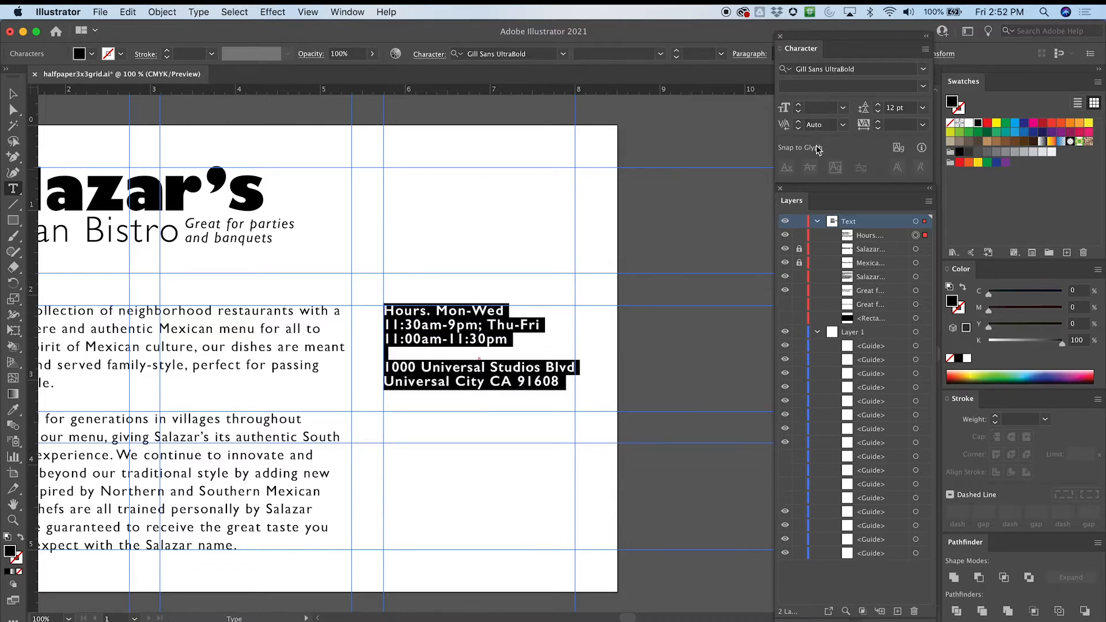
pyautogui.click(923, 125)
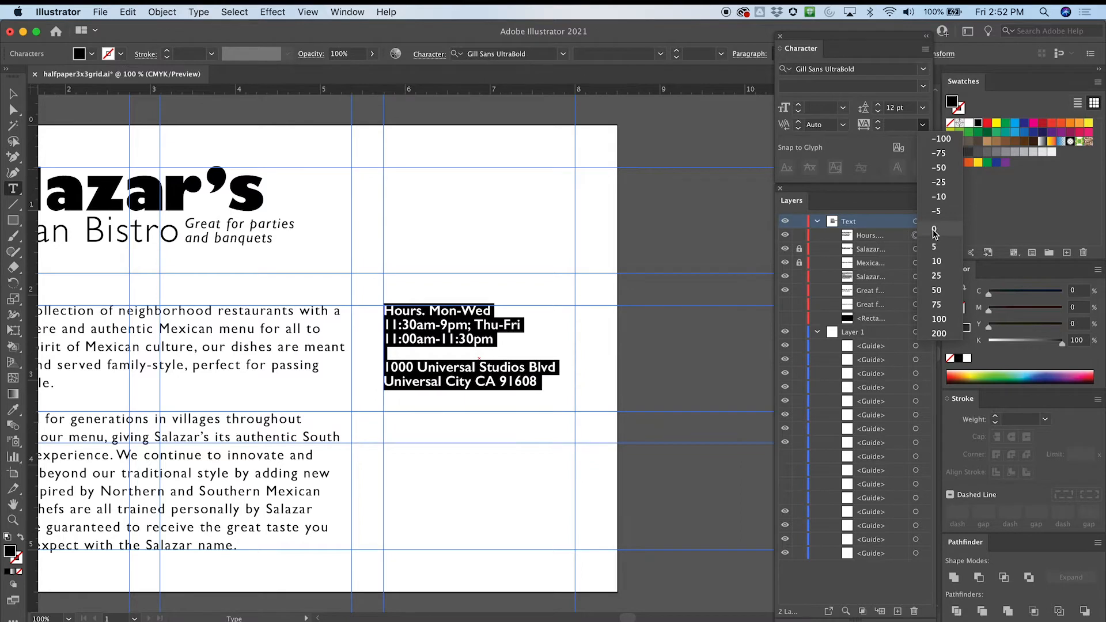
pyautogui.click(935, 231)
pyautogui.click(492, 311)
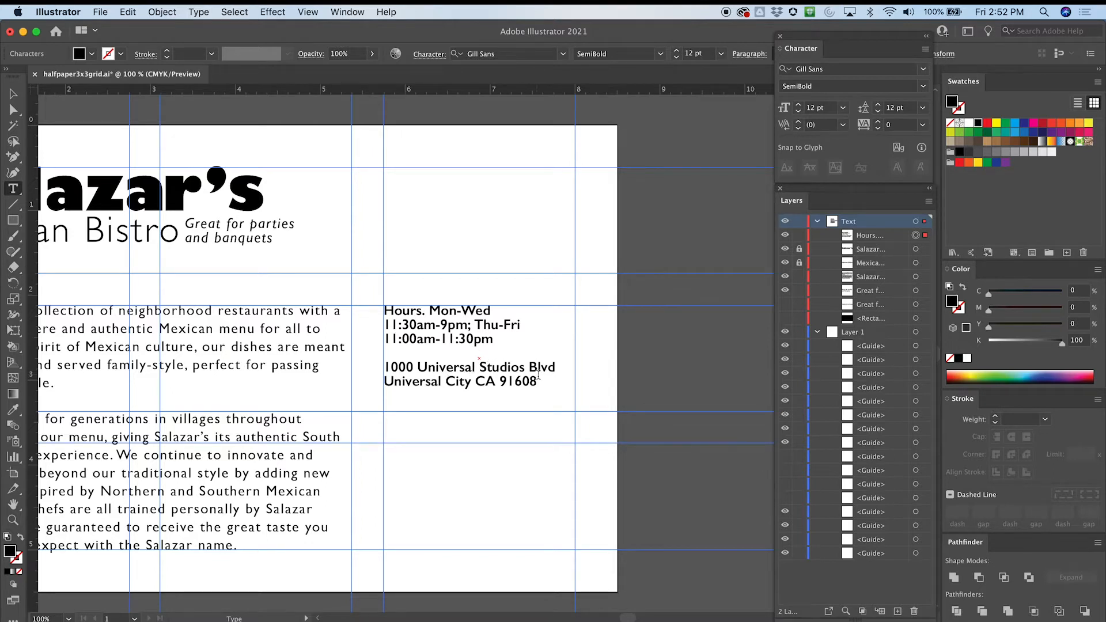
# Set the tracking of the whole hours and address text to 52, then deselect the text
pyautogui.moveTo(538, 382); pyautogui.dragTo(365, 282)
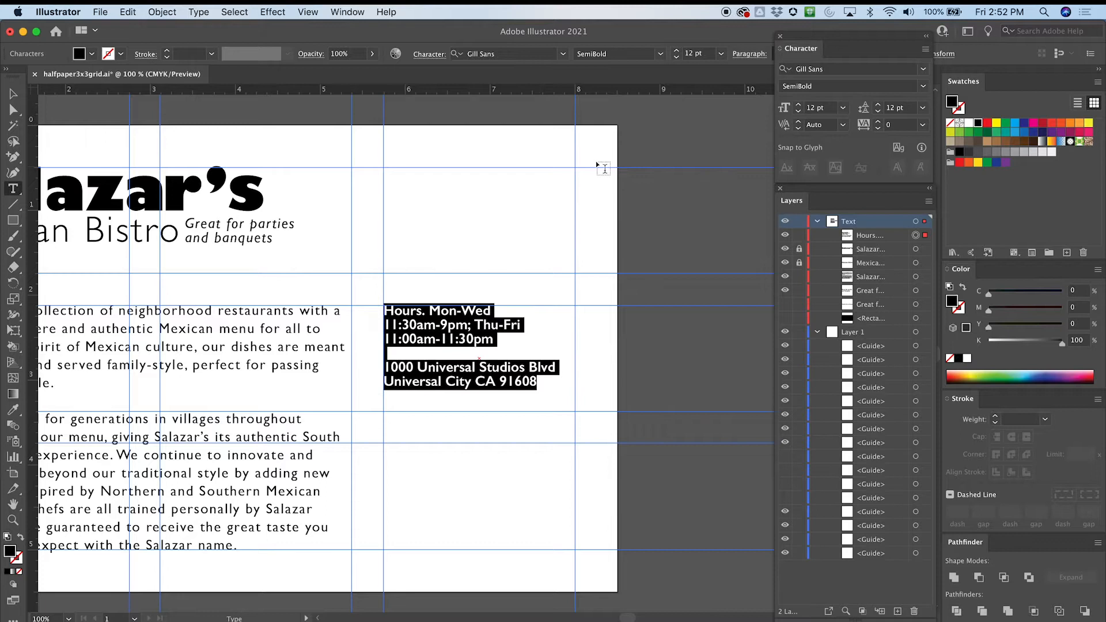
pyautogui.click(877, 121)
pyautogui.moveTo(878, 123); pyautogui.dragTo(878, 124)
pyautogui.click(879, 129)
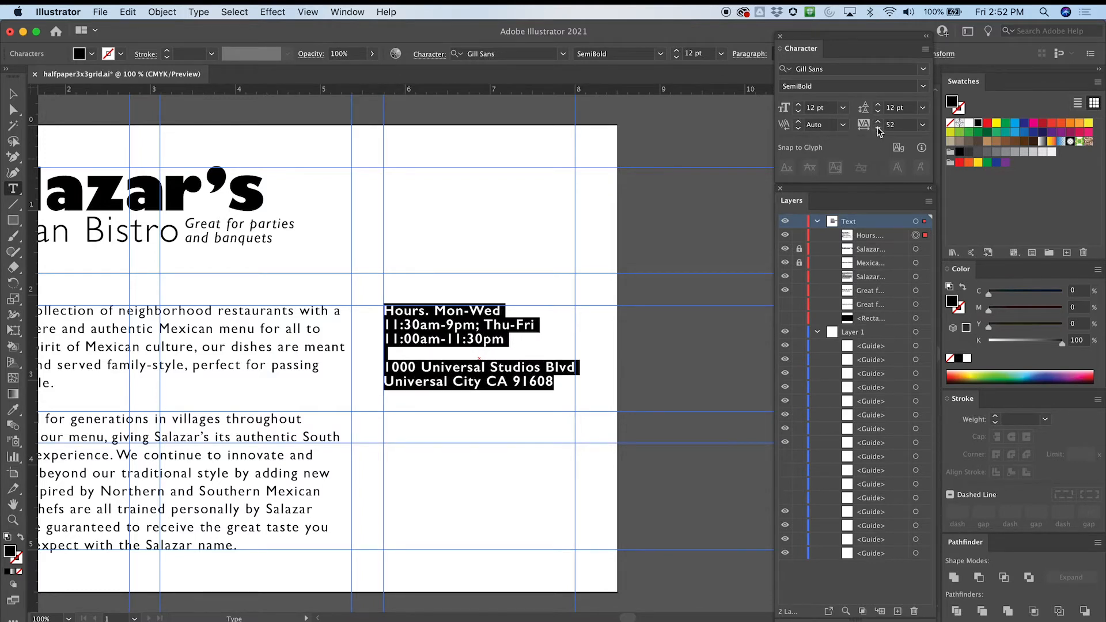
pyautogui.click(412, 364)
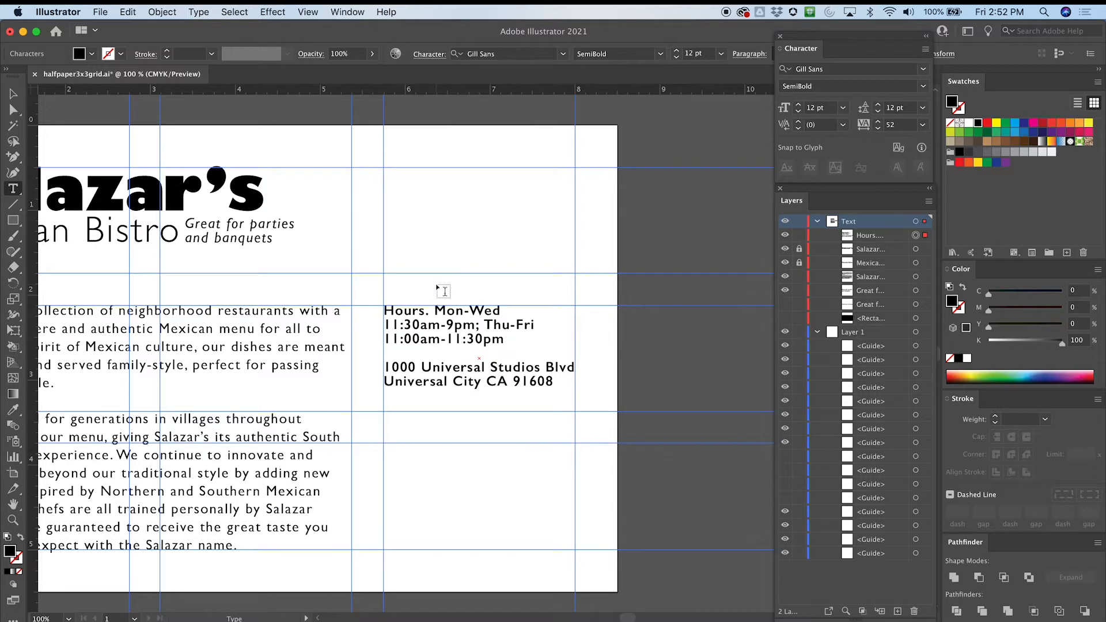
# Put "Hours." on its own line, delete the semicolon after 9pm, and start the Thu-Fri hours on a new line
pyautogui.press('Return')
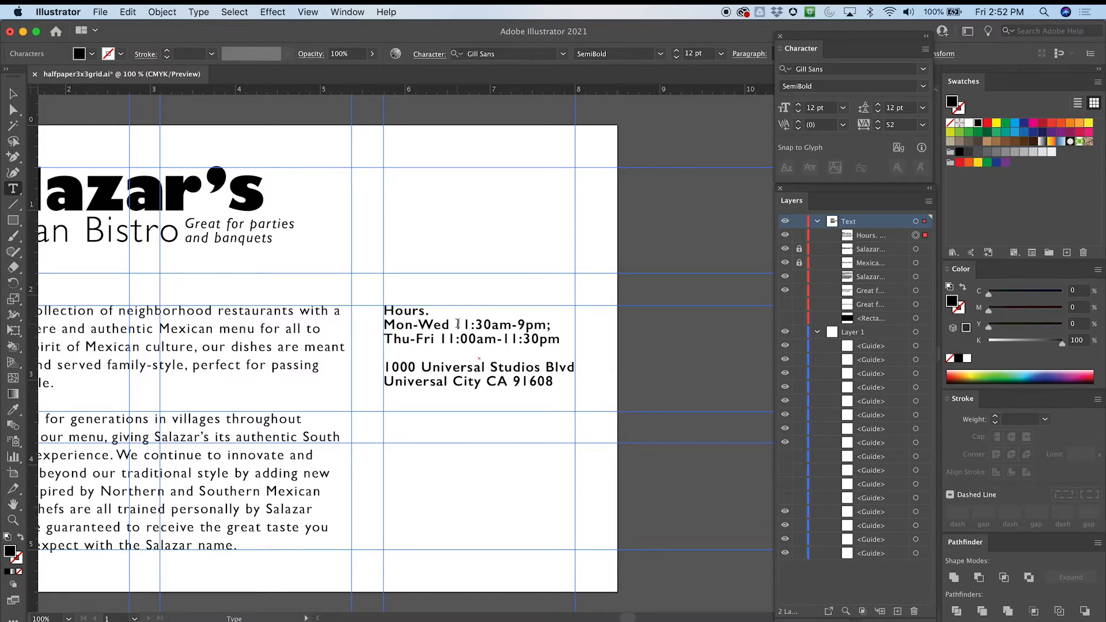
pyautogui.moveTo(548, 324); pyautogui.dragTo(553, 326)
pyautogui.press('BackSpace')
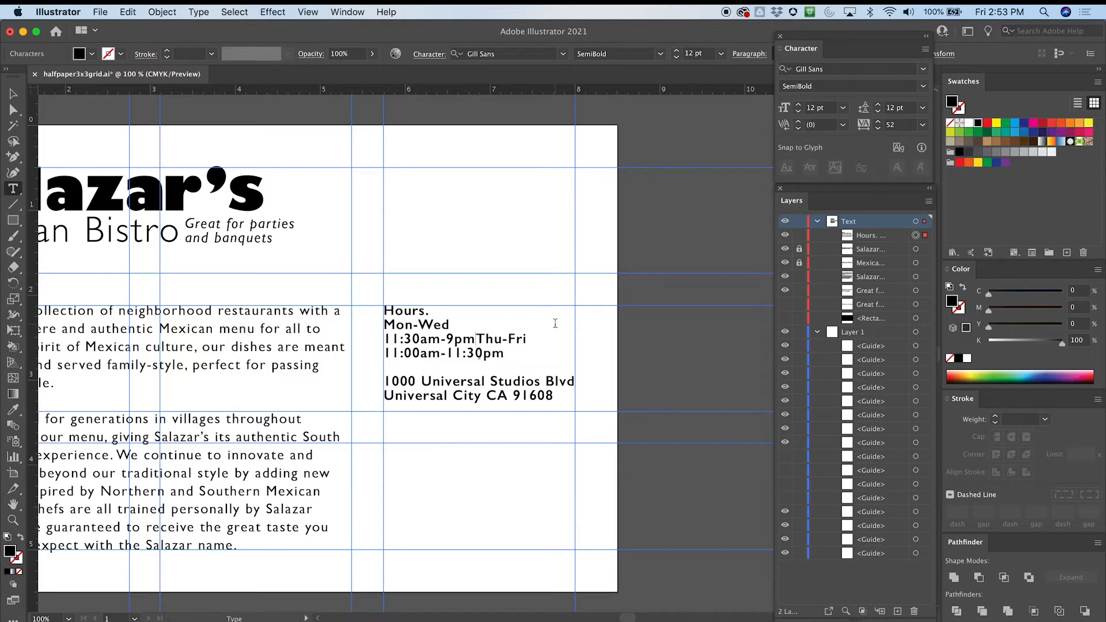
pyautogui.press('Return')
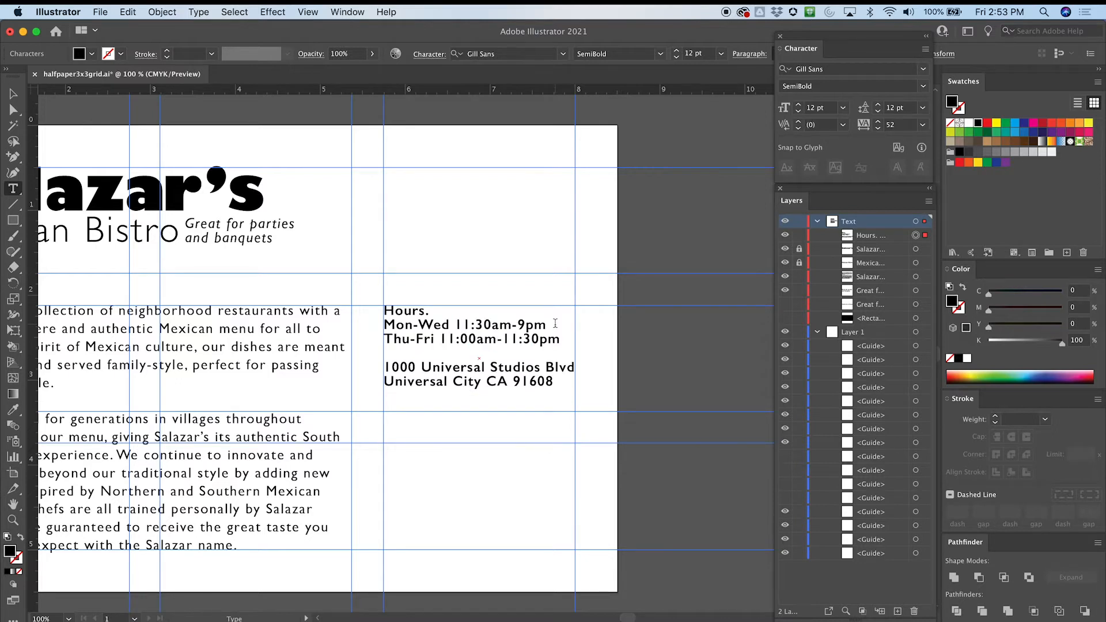
# Insert extra spaces between the days and the times on the Mon-Wed and Thu-Fri lines
pyautogui.click(458, 324)
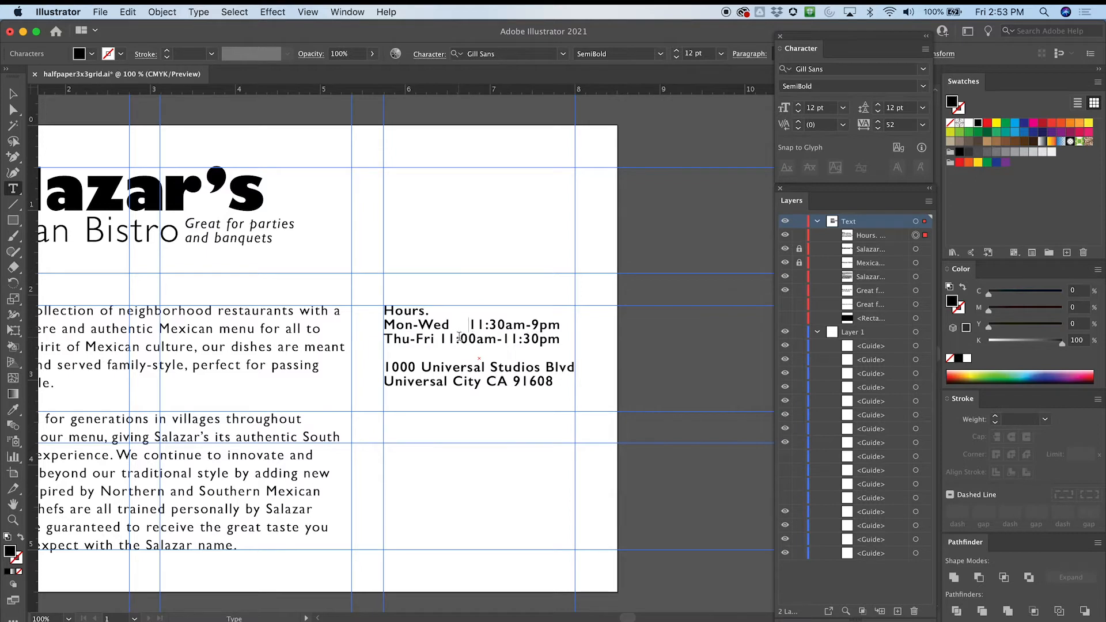
pyautogui.click(442, 339)
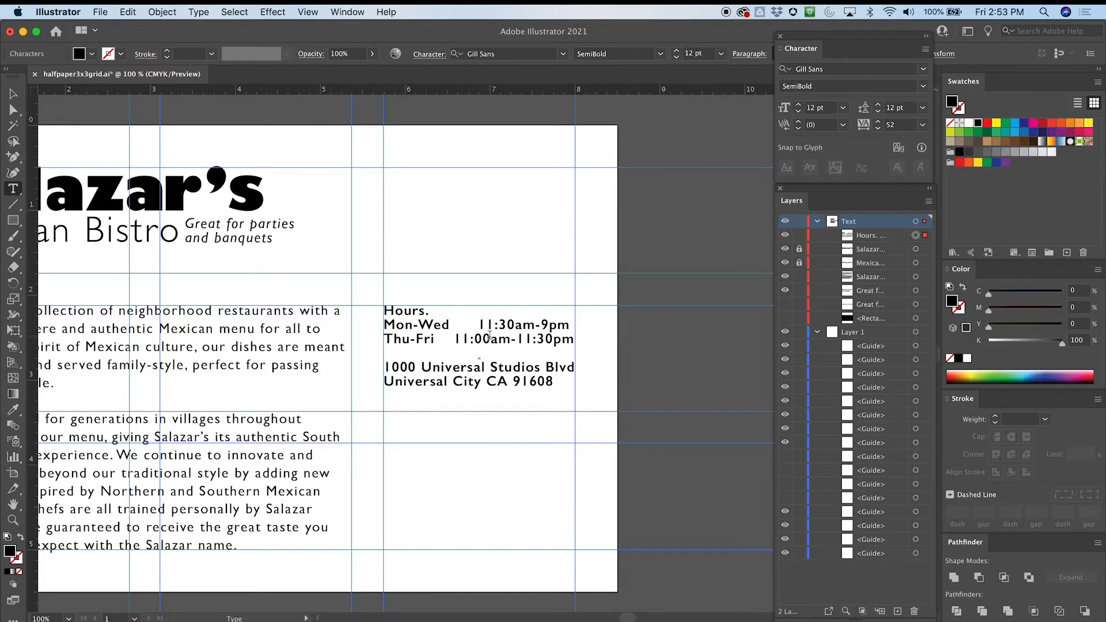
# Change the Mon-Wed closing time to 9:00pm and delete the surplus spaces before 11:30am to align it with the Thu-Fri time
pyautogui.moveTo(489, 337); pyautogui.dragTo(471, 339)
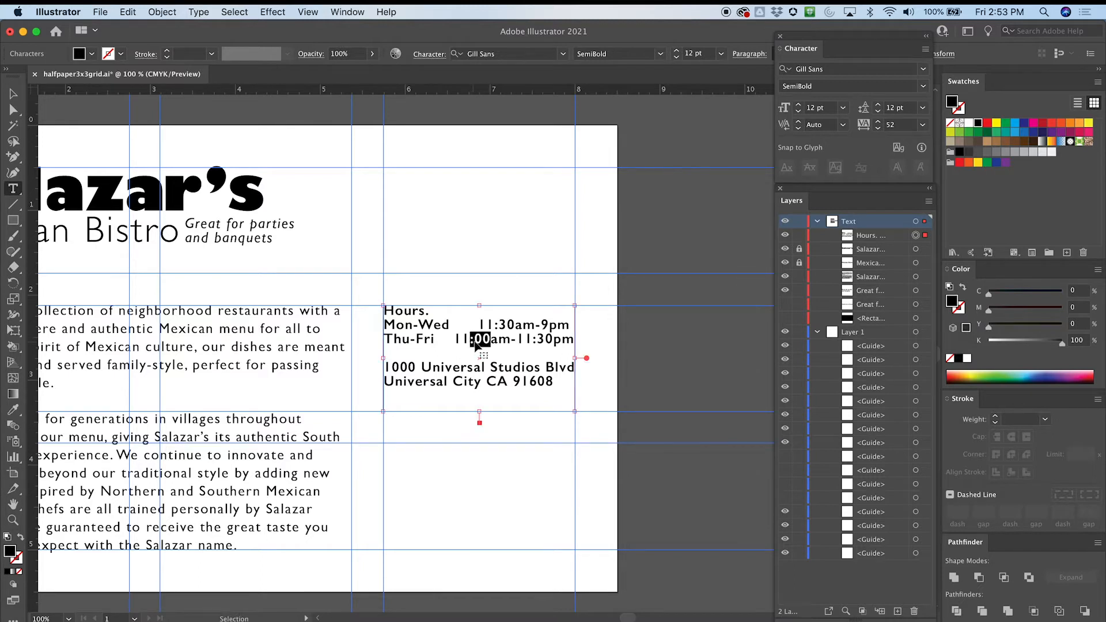
pyautogui.click(549, 323)
pyautogui.write(':00')
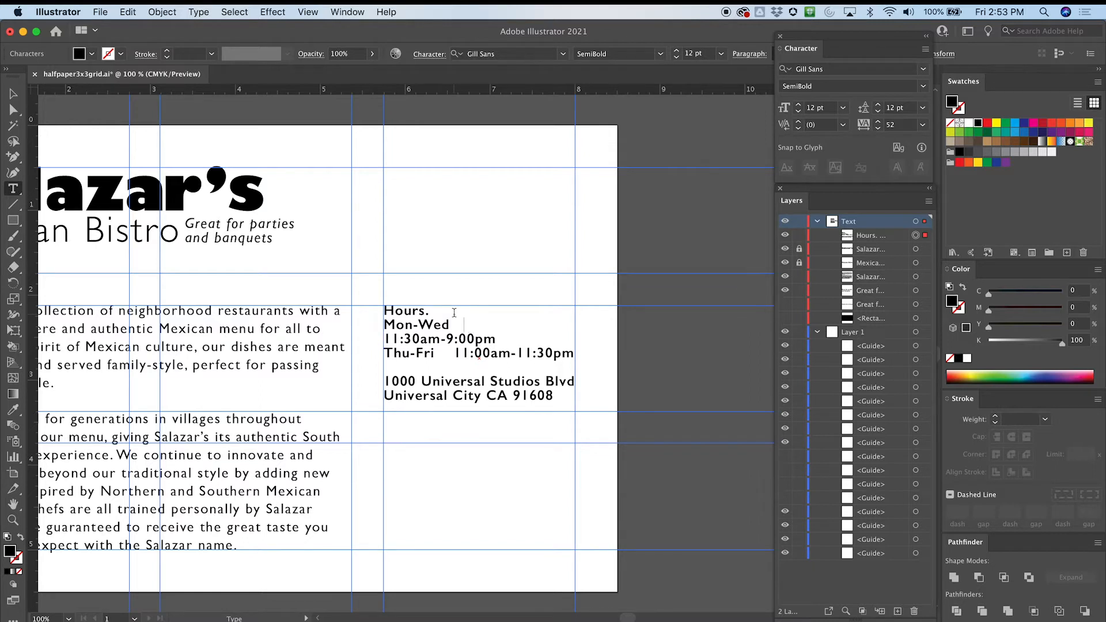
pyautogui.press('Delete')
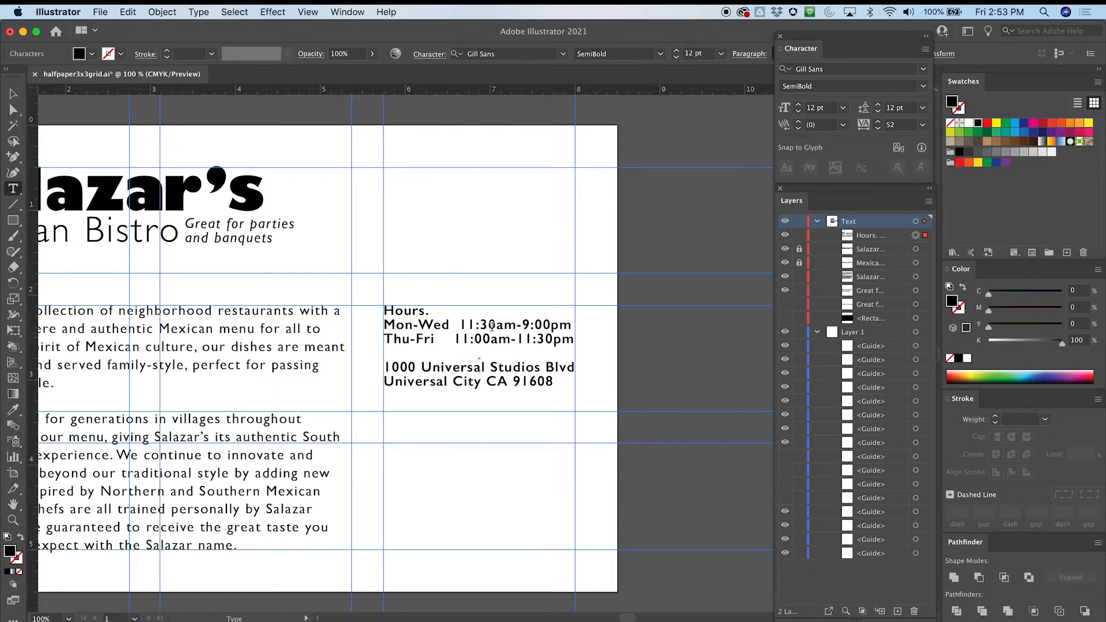
pyautogui.press('BackSpace')
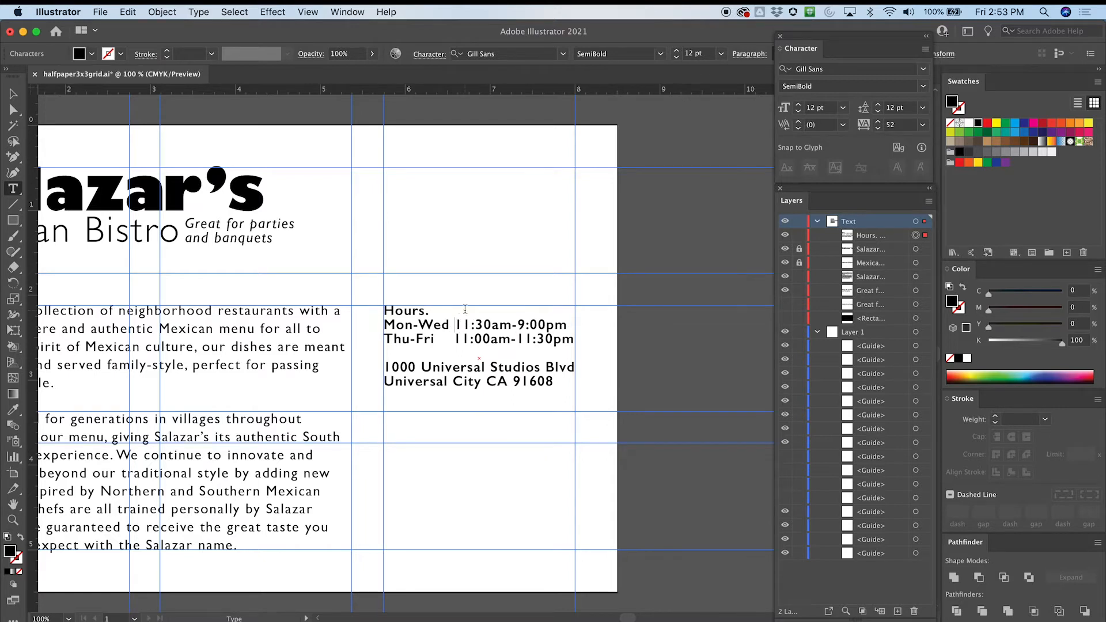
# Try adding a space before the hyphen in both time ranges, then undo it
pyautogui.click(512, 328)
pyautogui.click(512, 340)
pyautogui.press('Return')
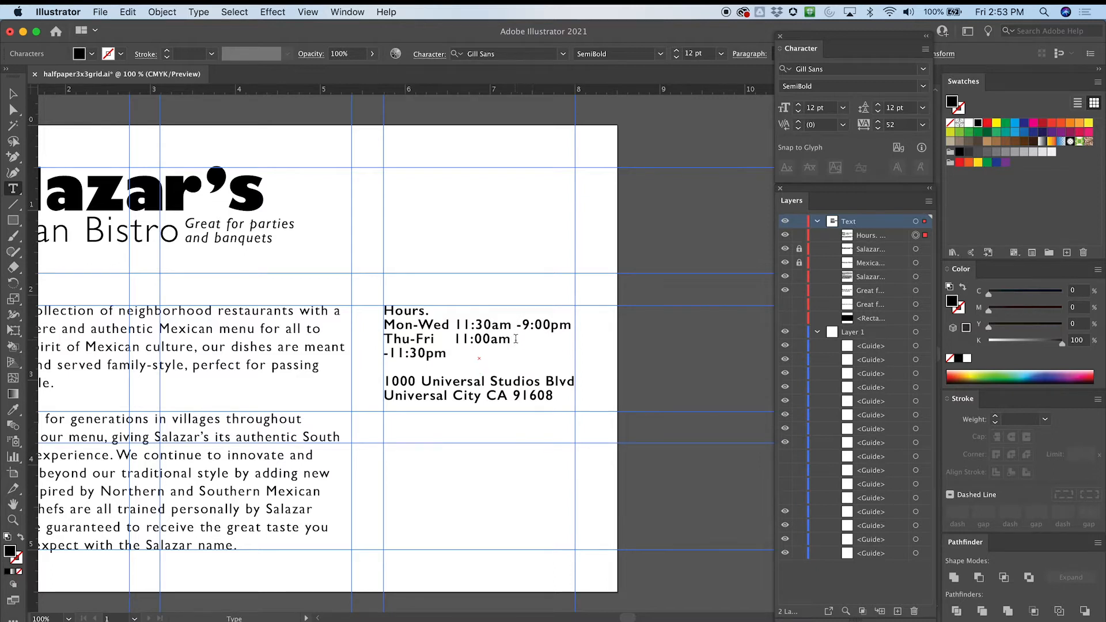
pyautogui.press('super+z')
pyautogui.press('super+z')
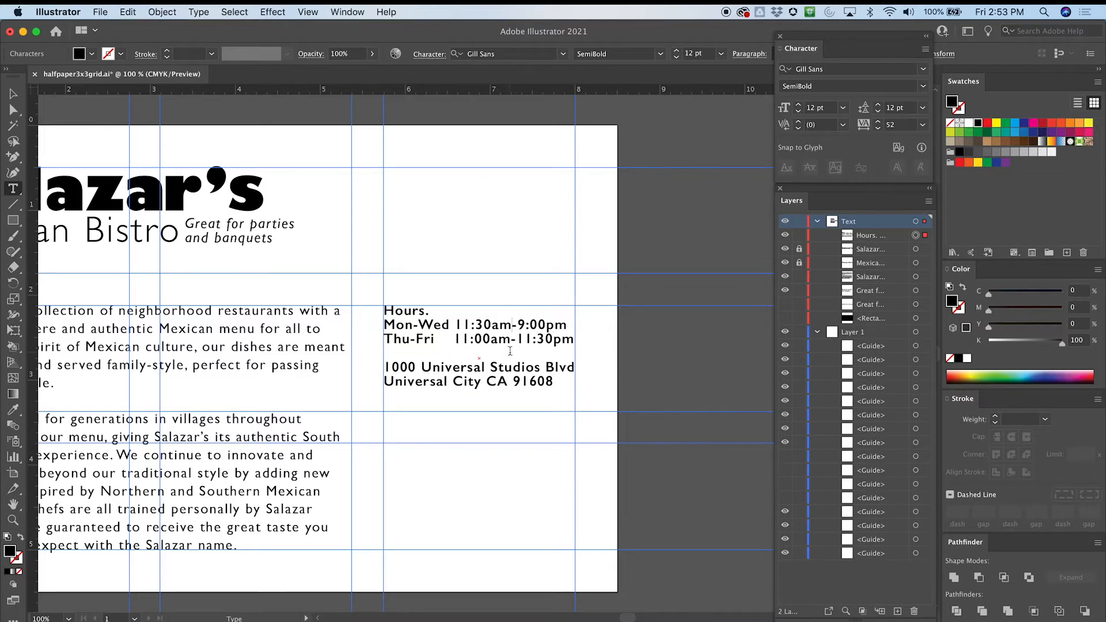
# Insert a single space after the hyphen in the Mon-Wed time range, before 9:00pm
pyautogui.click(521, 324)
pyautogui.press('Return')
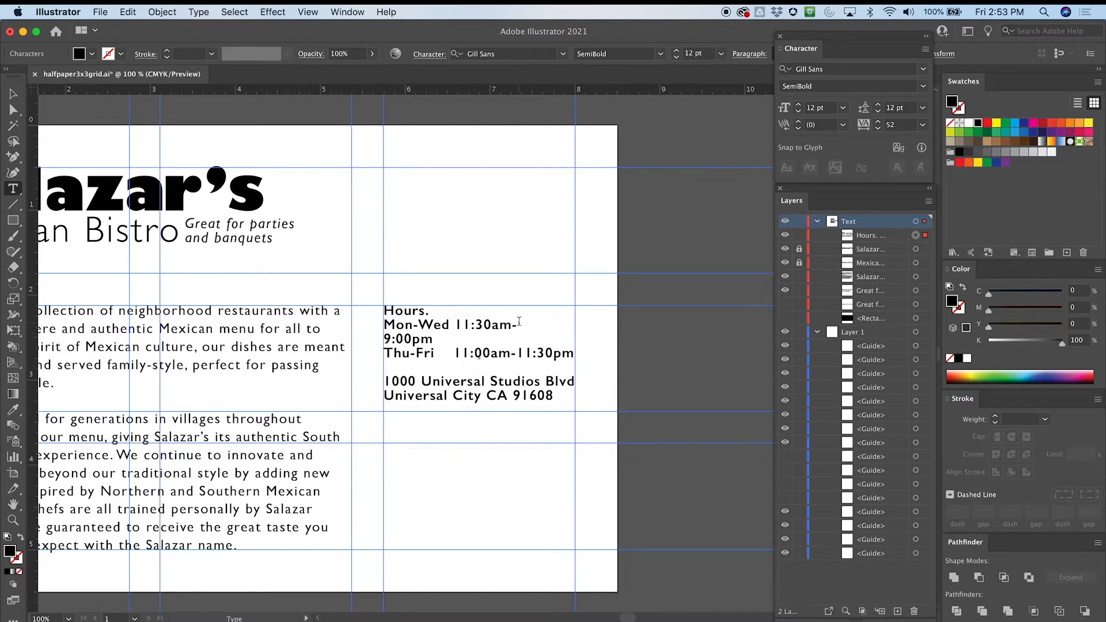
pyautogui.press('BackSpace')
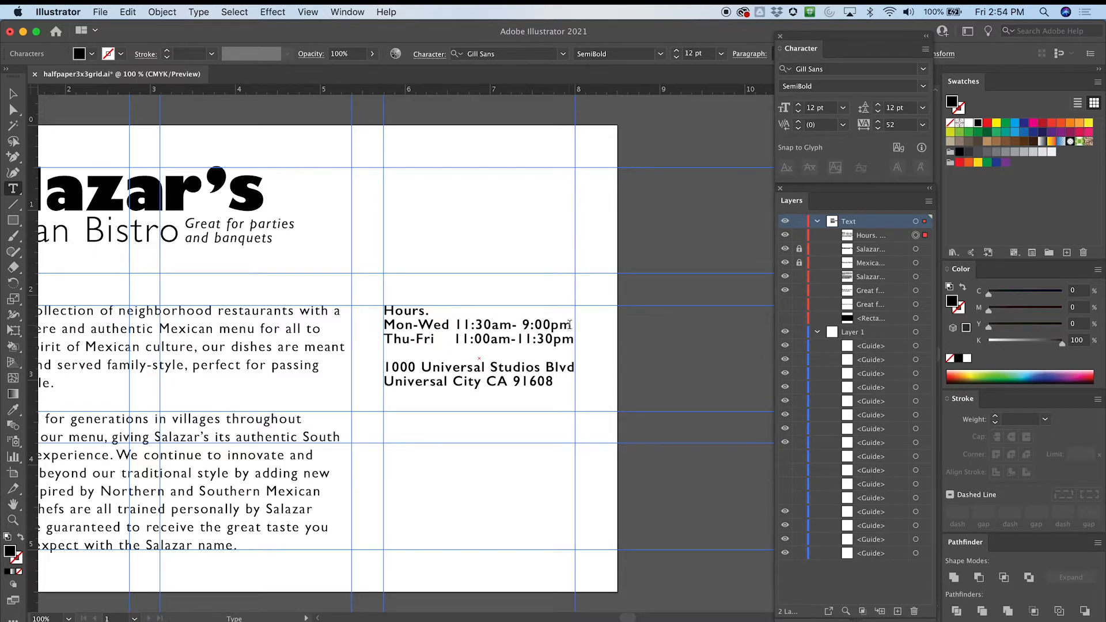
# Set the kerning of the hyphen in the Thu-Fri time range to 0
pyautogui.moveTo(570, 325); pyautogui.dragTo(526, 323)
pyautogui.moveTo(519, 324); pyautogui.dragTo(513, 324)
pyautogui.click(520, 322)
pyautogui.doubleClick(516, 322)
pyautogui.click(526, 323)
pyautogui.click(542, 335)
pyautogui.moveTo(518, 340)
pyautogui.mouseDown()
pyautogui.moveTo(511, 325)
pyautogui.moveTo(513, 340)
pyautogui.mouseUp()
pyautogui.click(841, 124)
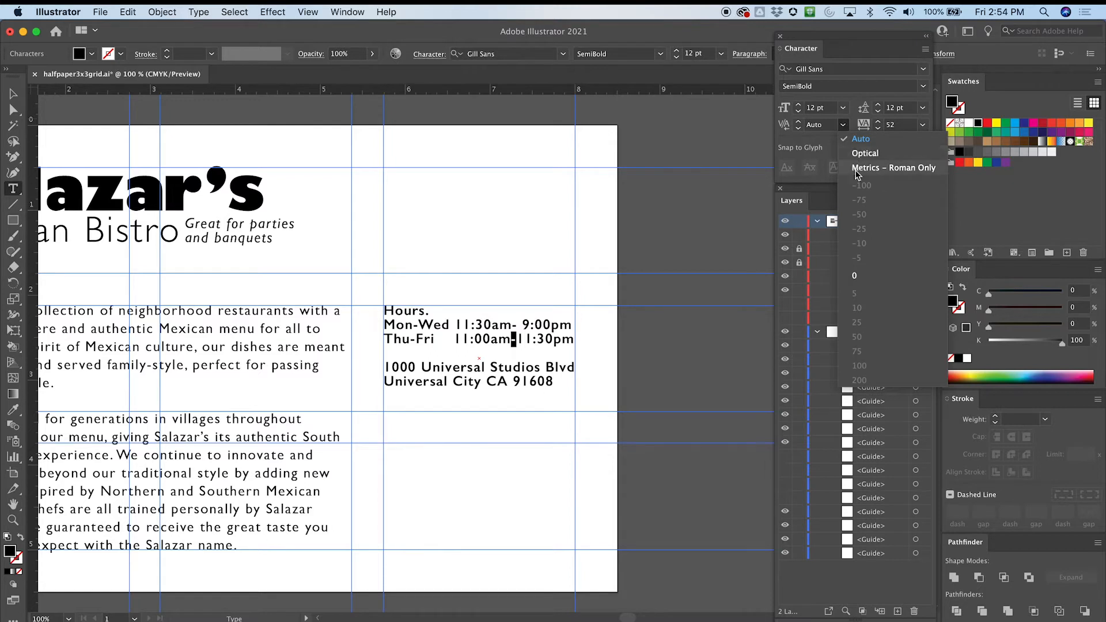
pyautogui.click(856, 275)
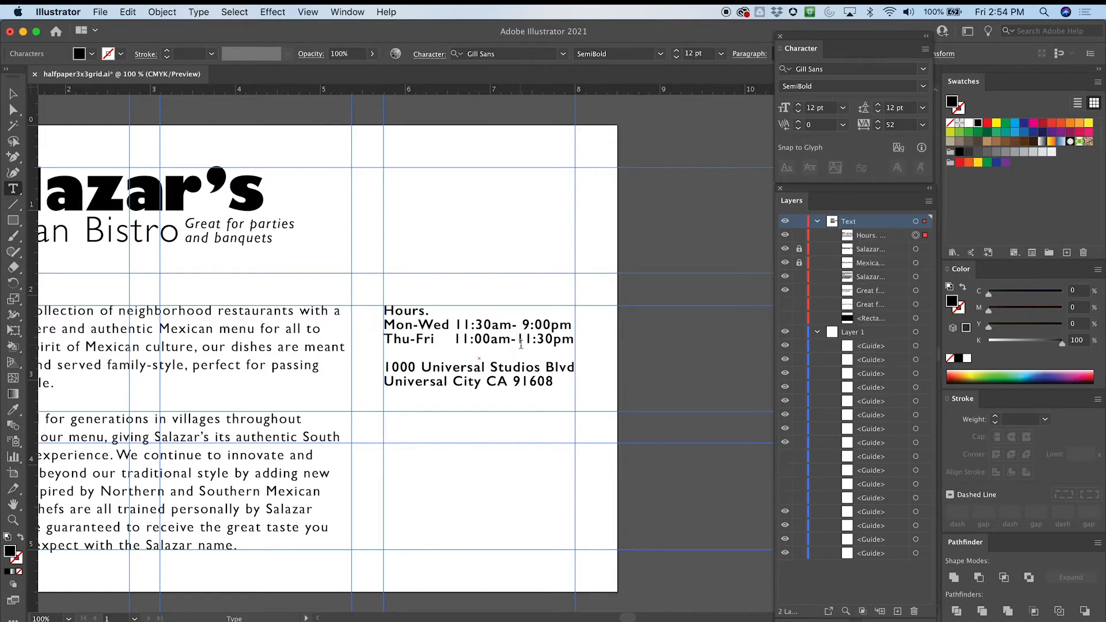
pyautogui.click(497, 344)
# Increase the tracking of the space before 9:00pm to 172 so both closing times line up, then deselect the text
pyautogui.moveTo(516, 325); pyautogui.dragTo(520, 325)
pyautogui.click(879, 122)
pyautogui.click(879, 122)
pyautogui.click(878, 122)
pyautogui.click(879, 122)
pyautogui.click(879, 122)
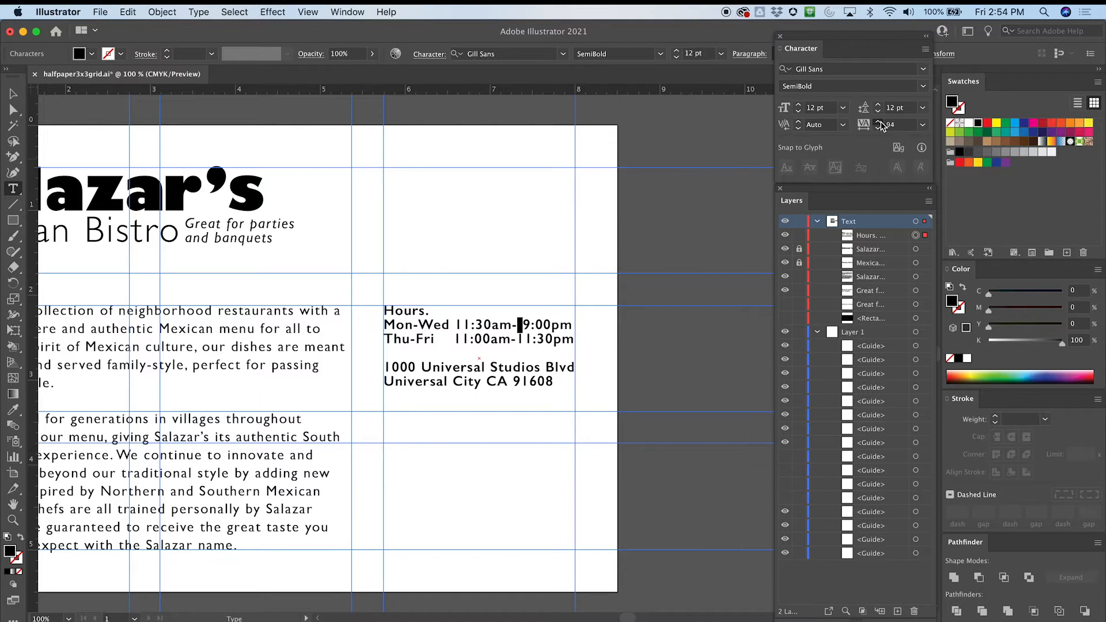
pyautogui.click(879, 122)
pyautogui.click(879, 122)
pyautogui.click(878, 122)
pyautogui.click(879, 122)
pyautogui.click(879, 122)
pyautogui.click(879, 122)
pyautogui.click(879, 122)
pyautogui.click(880, 122)
pyautogui.click(879, 122)
pyautogui.click(878, 122)
pyautogui.click(879, 122)
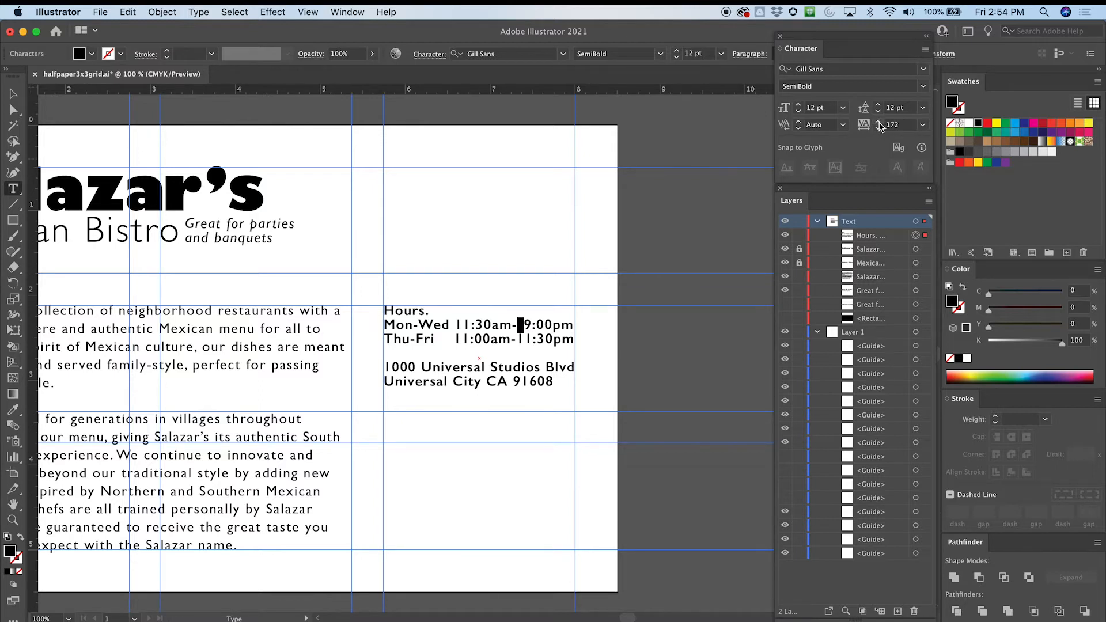
pyautogui.click(13, 93)
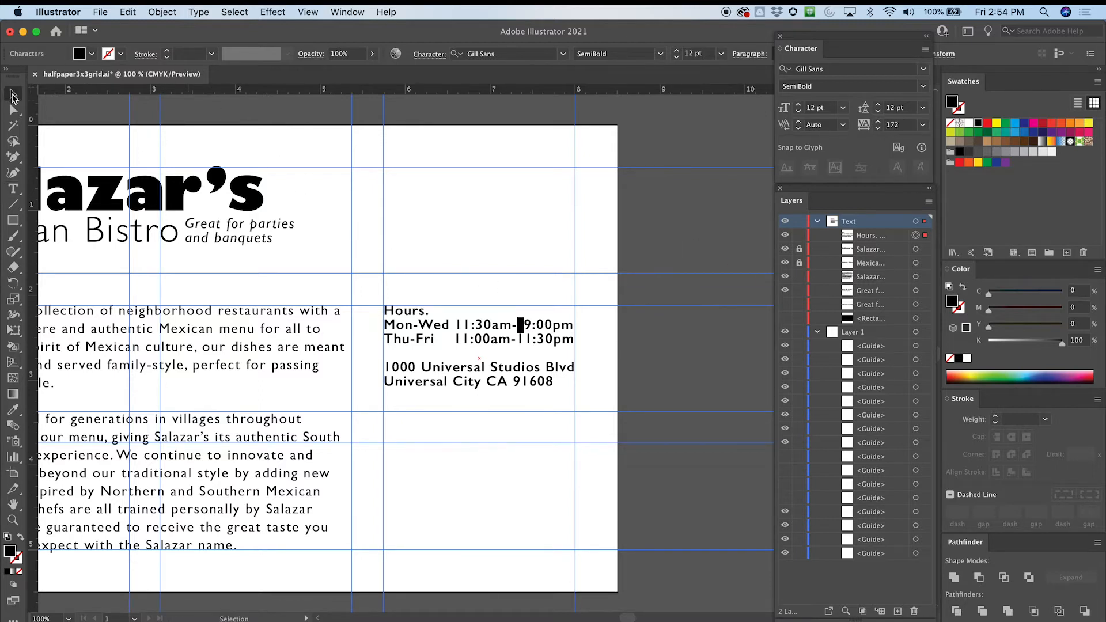
pyautogui.click(465, 169)
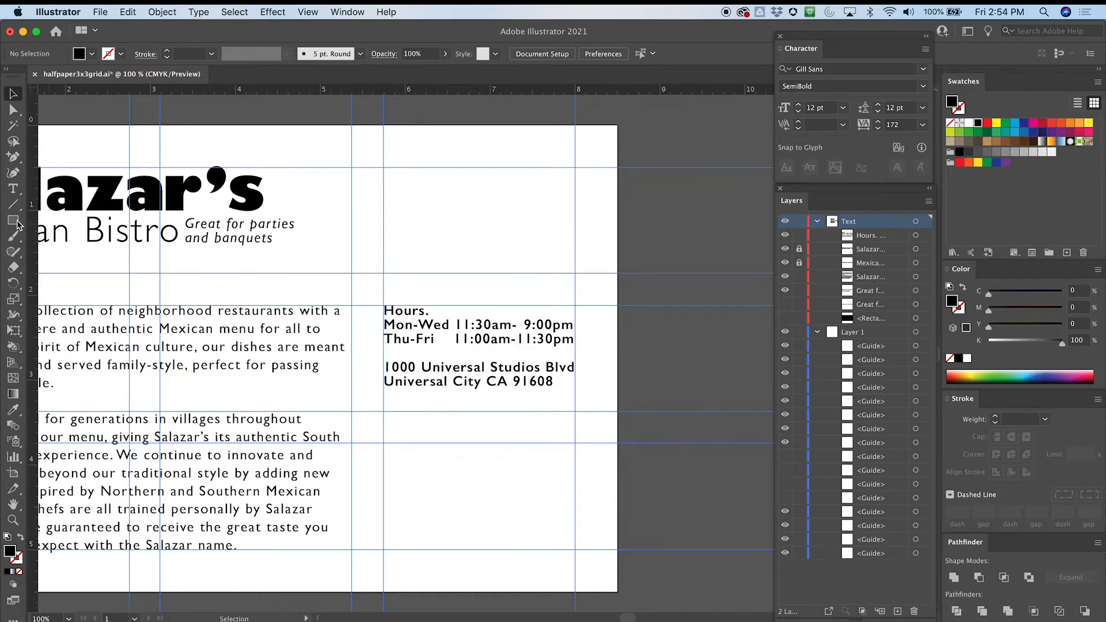
# Delete the period after the "Hours" heading and rewrite the heading in capitals as HOURS
pyautogui.click(13, 189)
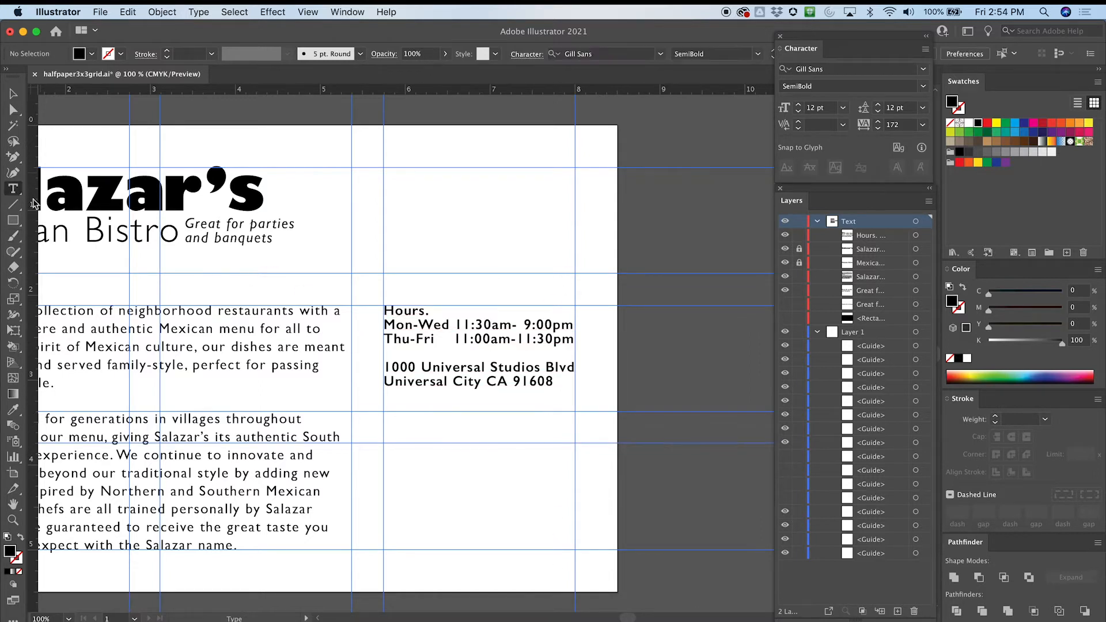
pyautogui.click(427, 312)
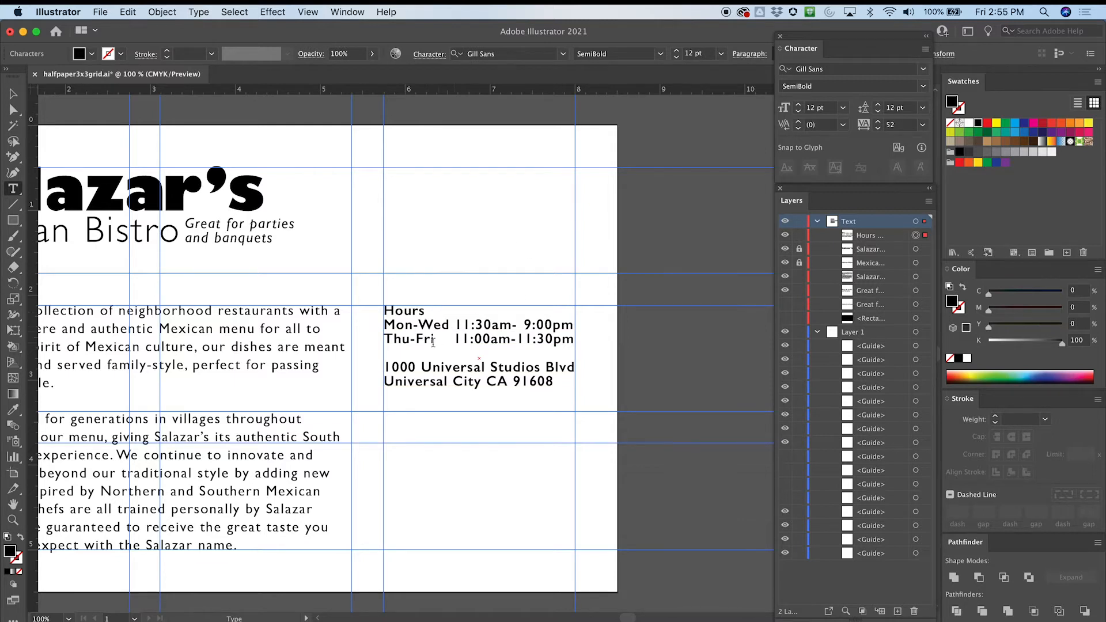
pyautogui.moveTo(428, 311); pyautogui.dragTo(381, 311)
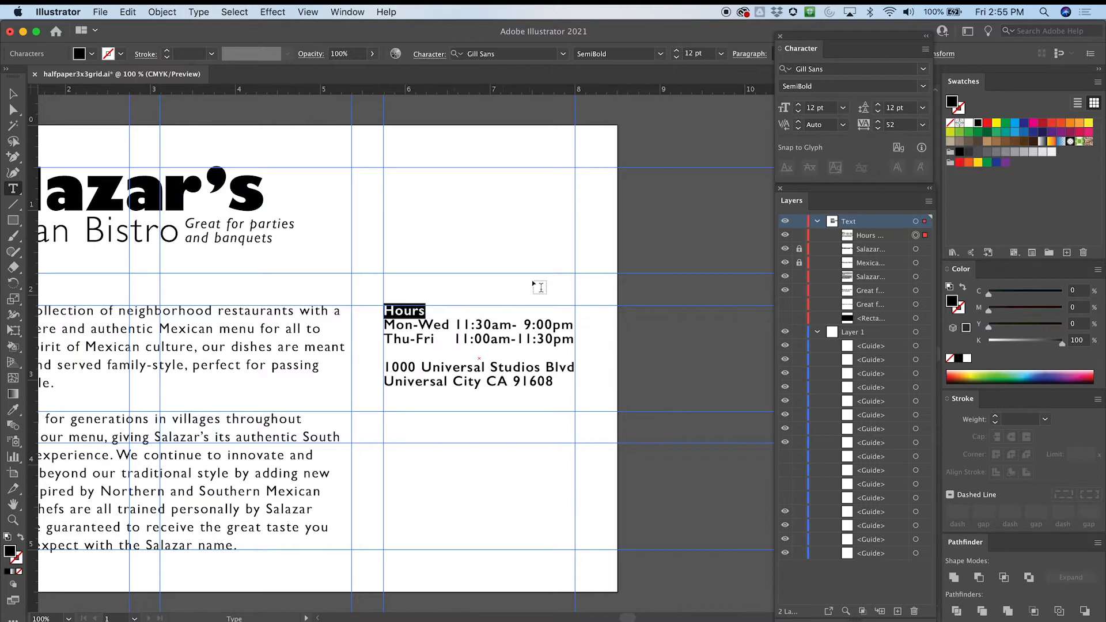
pyautogui.click(397, 312)
pyautogui.moveTo(398, 312); pyautogui.dragTo(441, 301)
pyautogui.write('O')
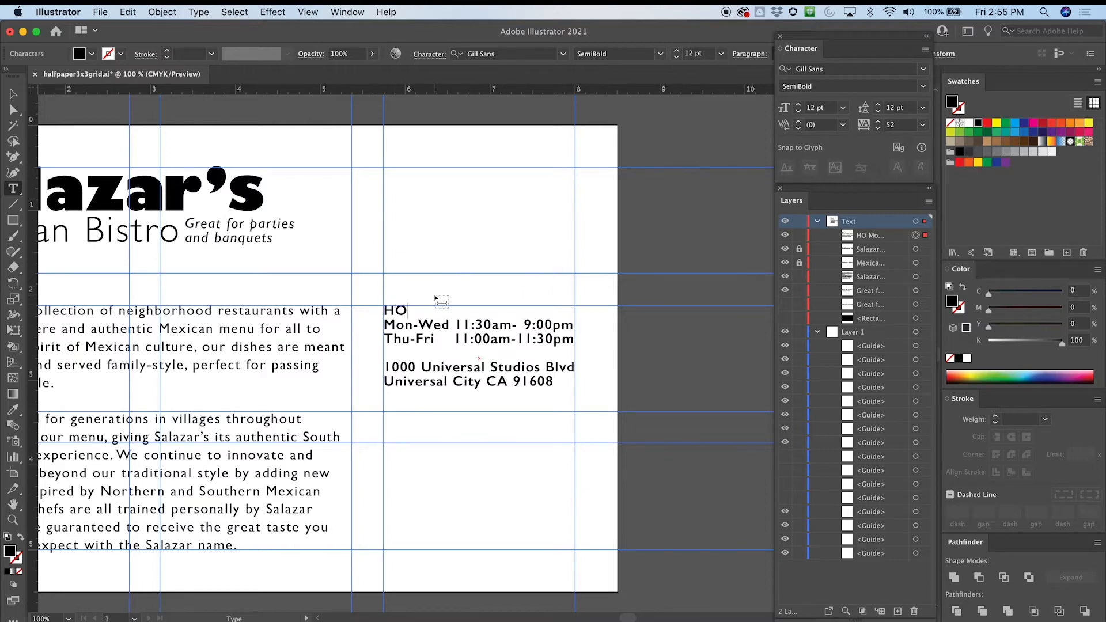
pyautogui.write('URS')
# Set the font style of the HOURS heading to Gill Sans Bold
pyautogui.moveTo(437, 310); pyautogui.dragTo(384, 311)
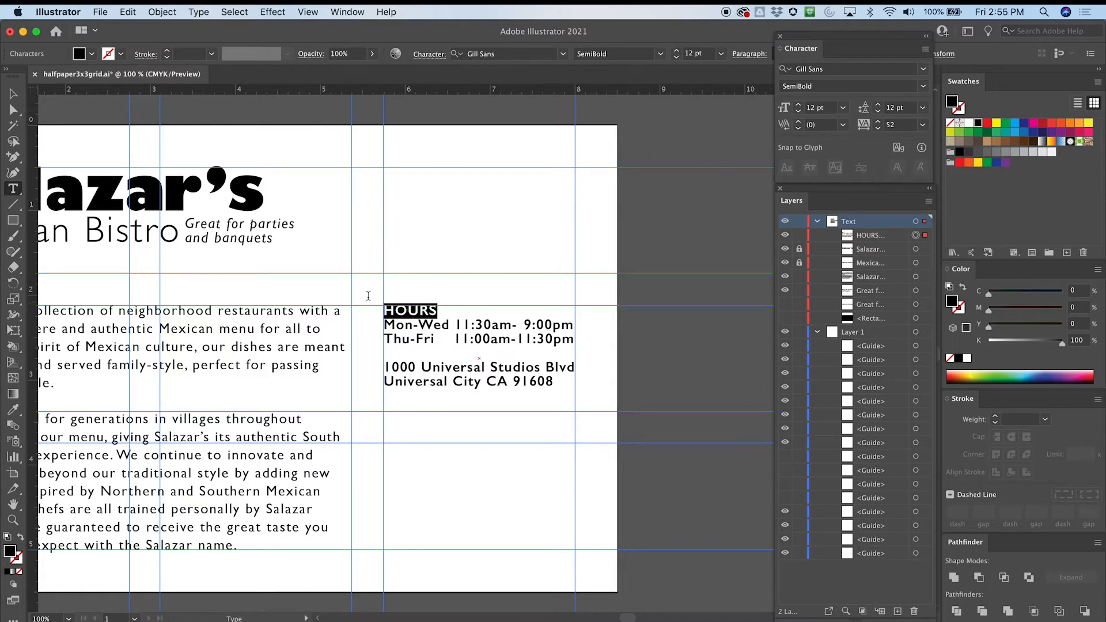
pyautogui.click(661, 56)
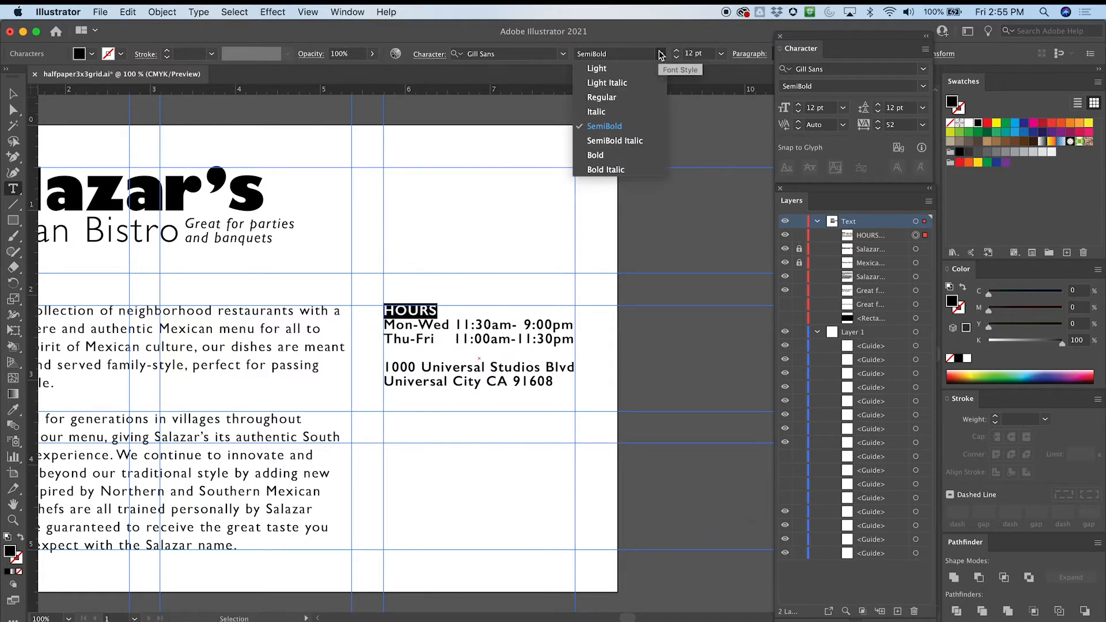
pyautogui.click(605, 156)
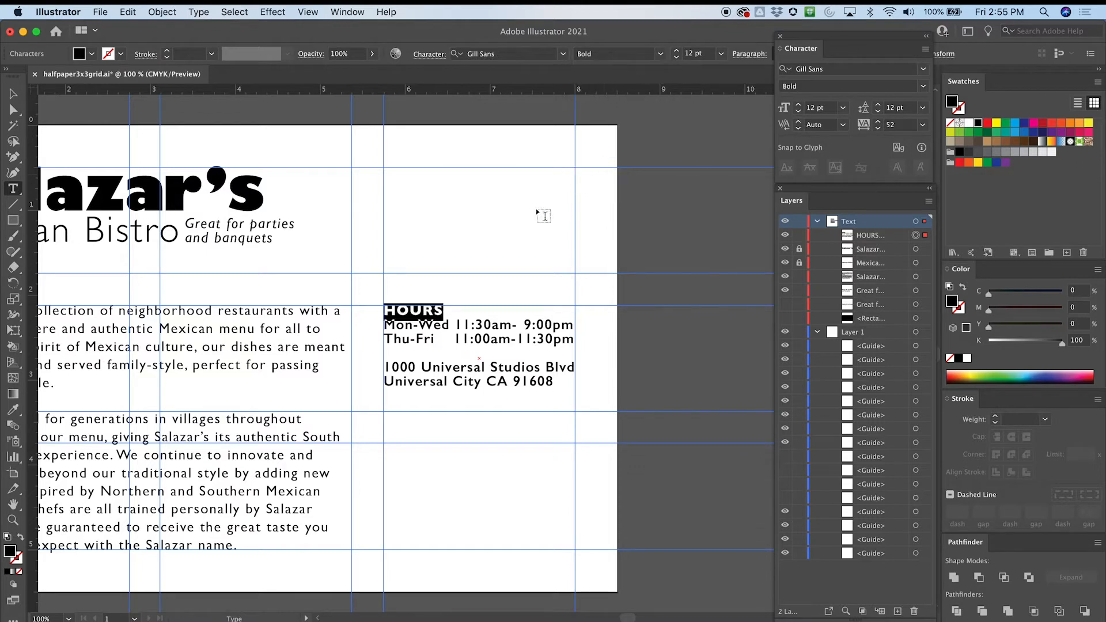
pyautogui.click(446, 323)
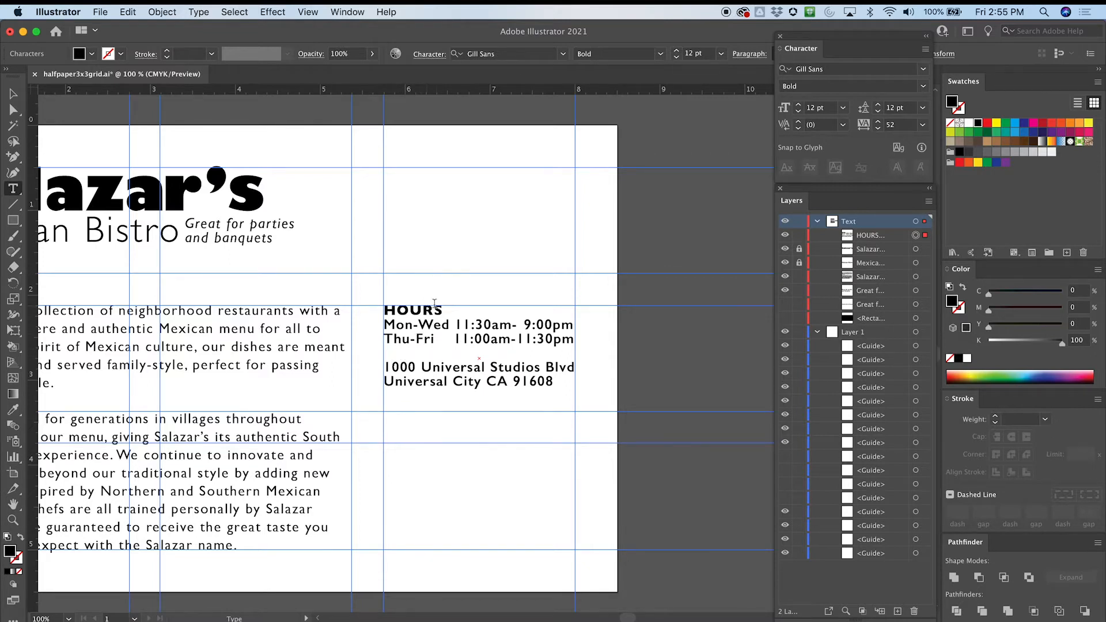
# Add a second blank line between the opening hours and the address
pyautogui.click(417, 353)
pyautogui.press('Return')
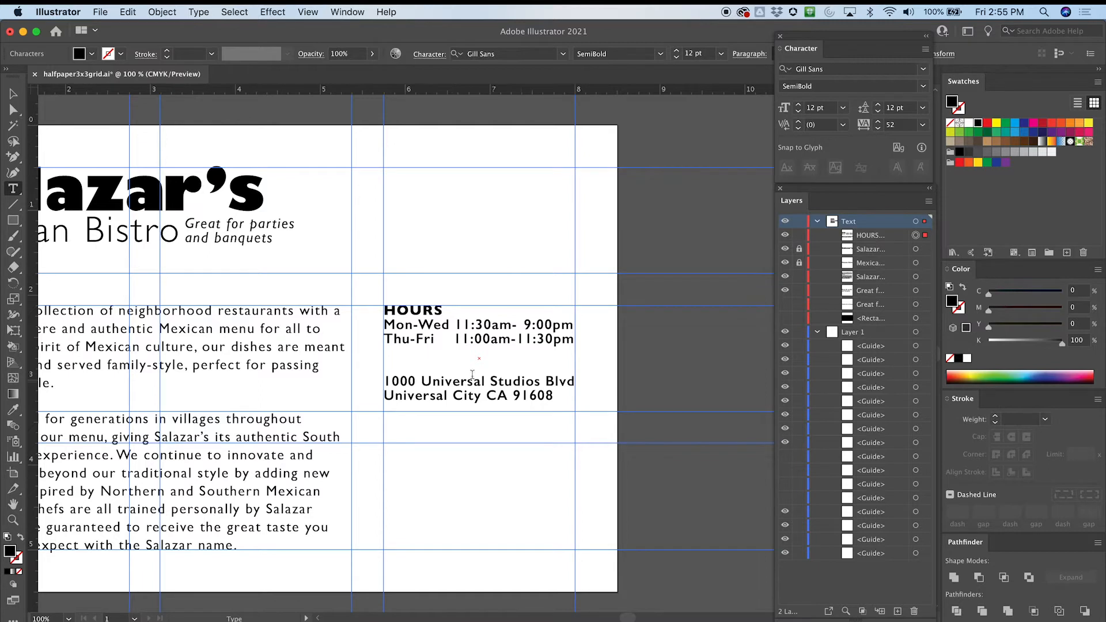
# Add the line "Salazar's Mexican Bistro" directly above the street address in the third column
pyautogui.click(384, 372)
pyautogui.write('A')
pyautogui.press('BackSpace')
pyautogui.write("Salazar's Mexican B")
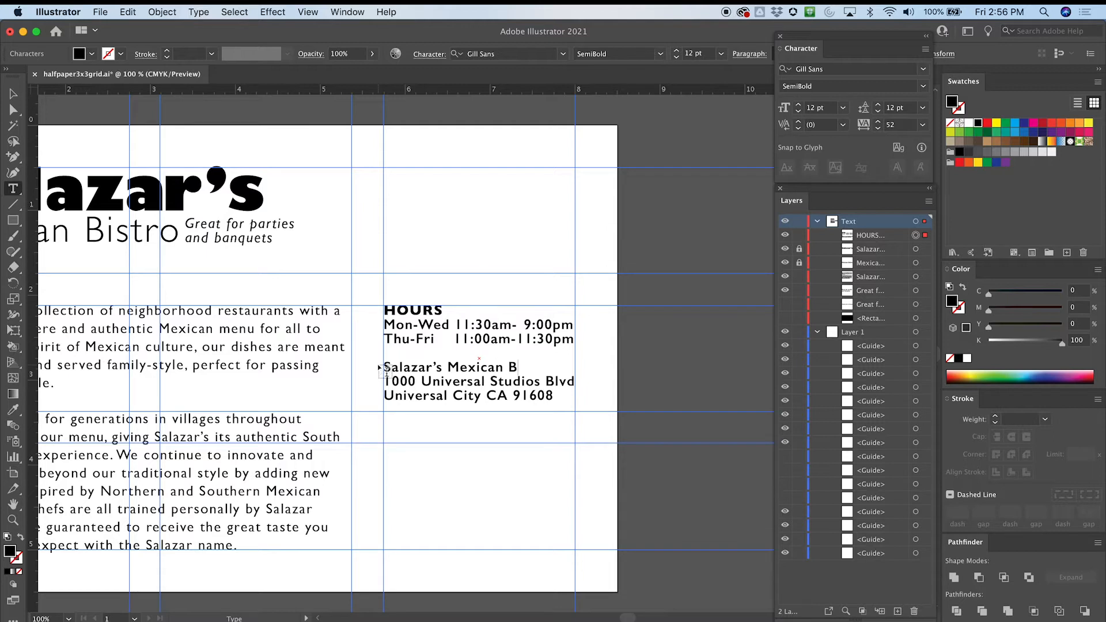
pyautogui.write('istro')
# Set the Salazar's Mexican Bistro line to Gill Sans Bold with tracking 49 so it fits on one line
pyautogui.moveTo(550, 369)
pyautogui.mouseDown()
pyautogui.moveTo(385, 352)
pyautogui.moveTo(387, 367)
pyautogui.moveTo(552, 367)
pyautogui.mouseUp()
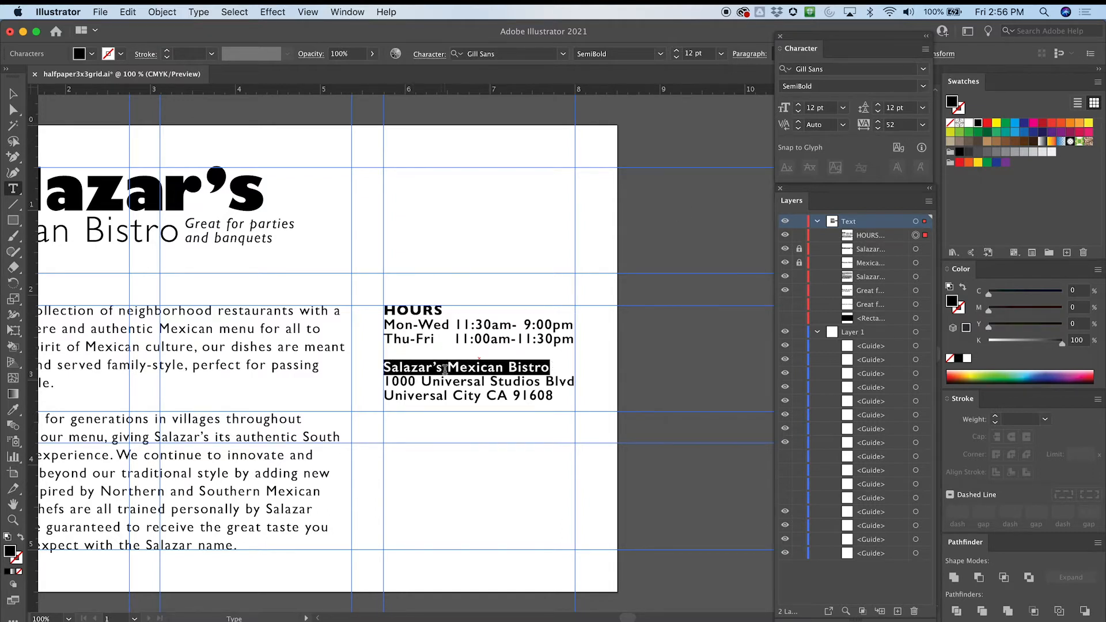
pyautogui.click(922, 86)
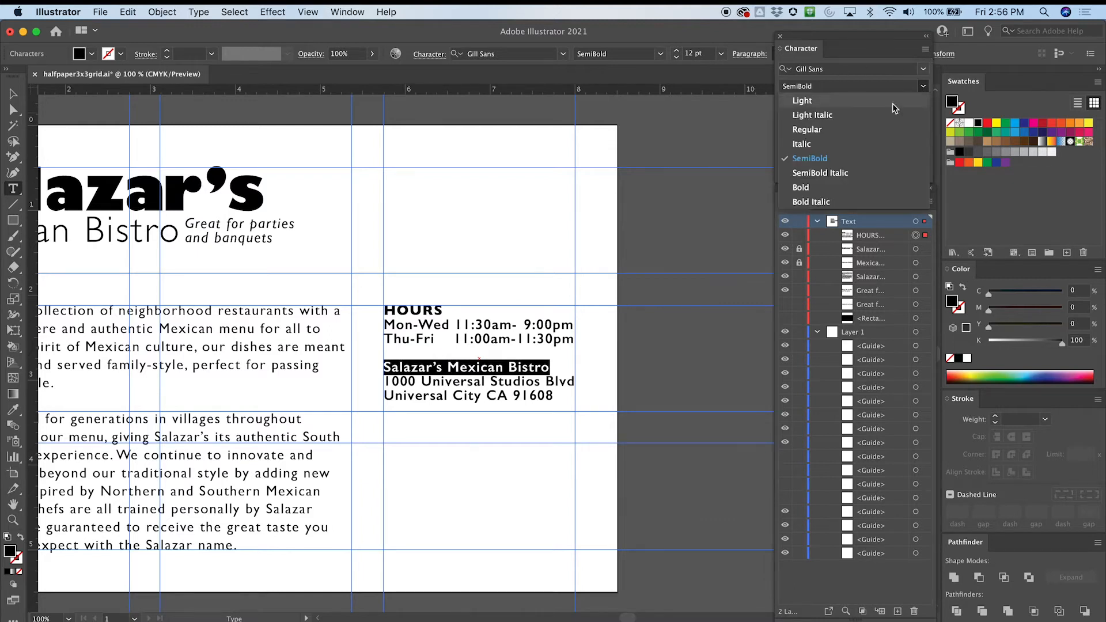
pyautogui.click(807, 188)
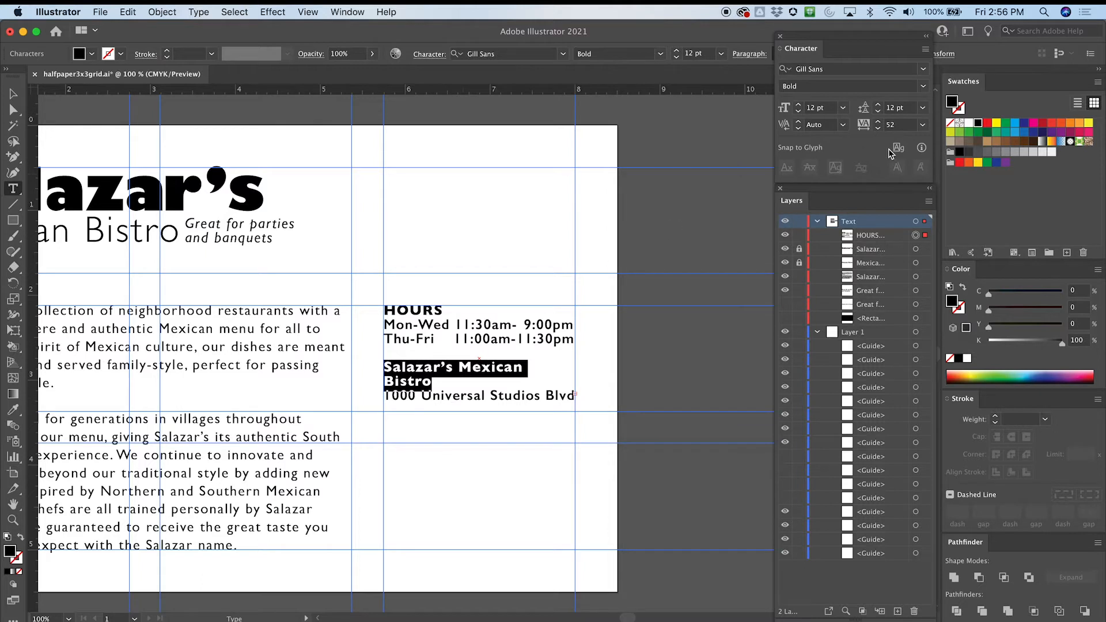
pyautogui.click(878, 128)
pyautogui.click(879, 129)
pyautogui.click(878, 128)
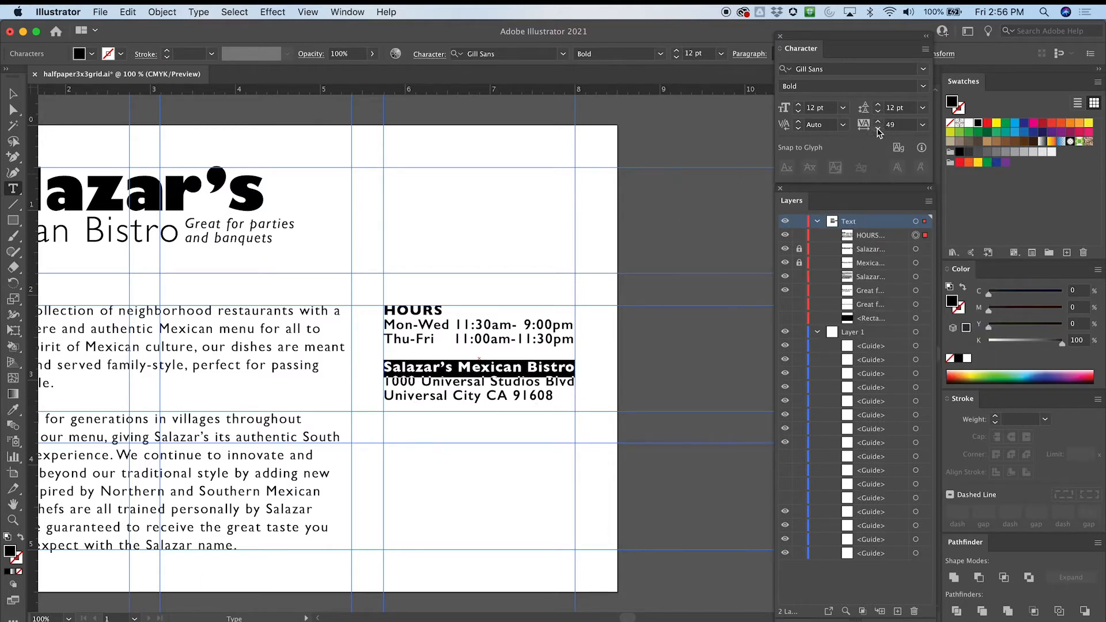
pyautogui.click(439, 372)
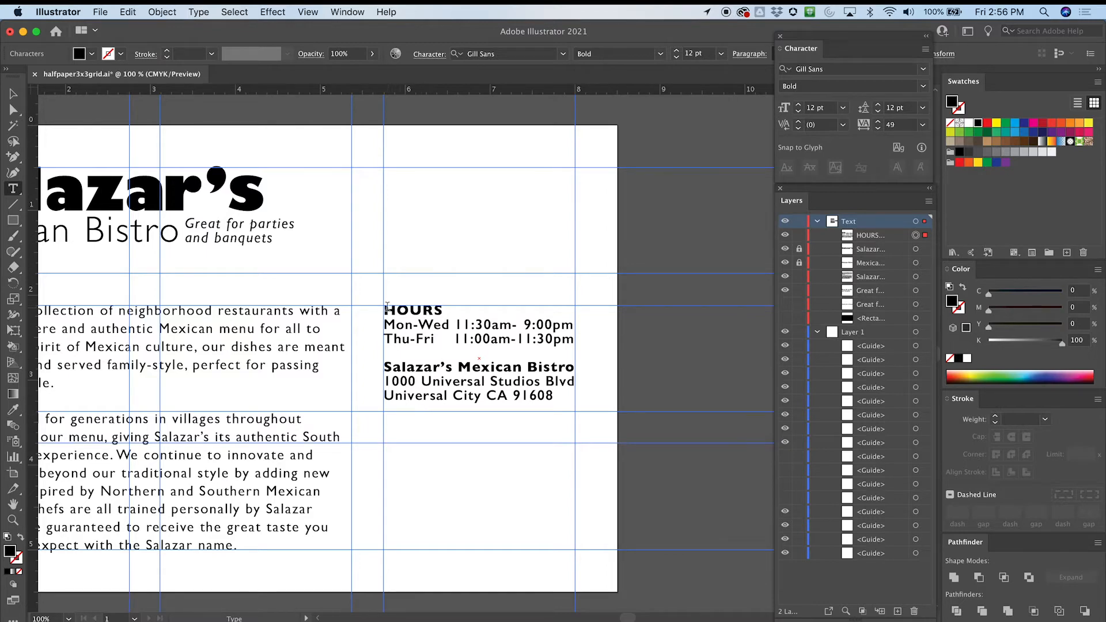
# Match the leading of all the hours and address text to the body paragraphs by setting it to 15.3 pt
pyautogui.moveTo(385, 307); pyautogui.dragTo(554, 395)
pyautogui.click(536, 350)
pyautogui.moveTo(319, 371); pyautogui.dragTo(247, 312)
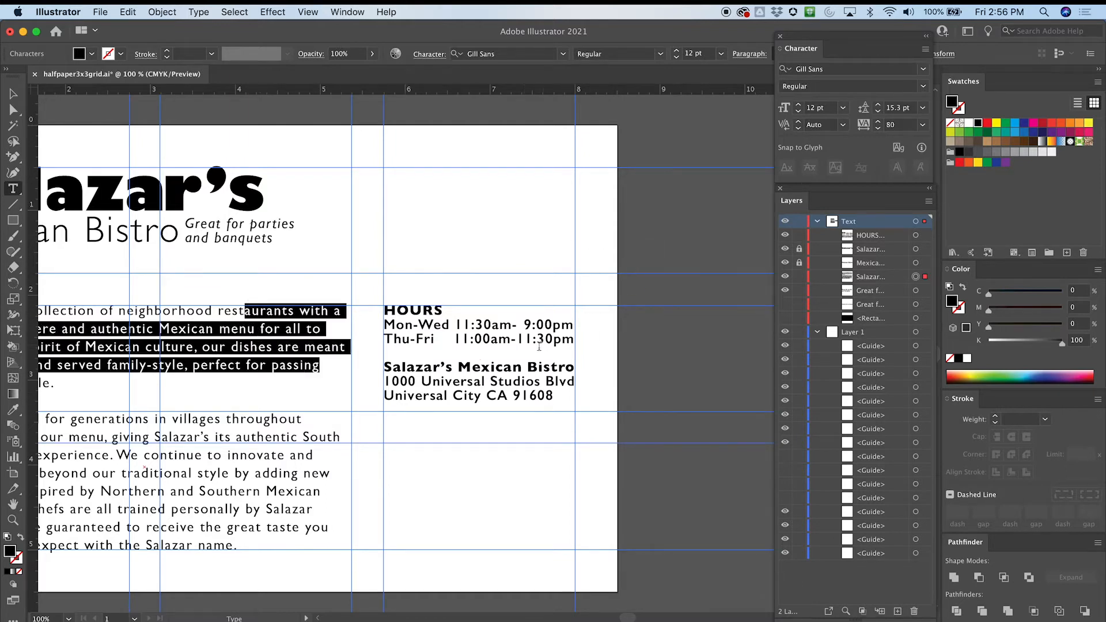
pyautogui.moveTo(281, 509); pyautogui.dragTo(229, 455)
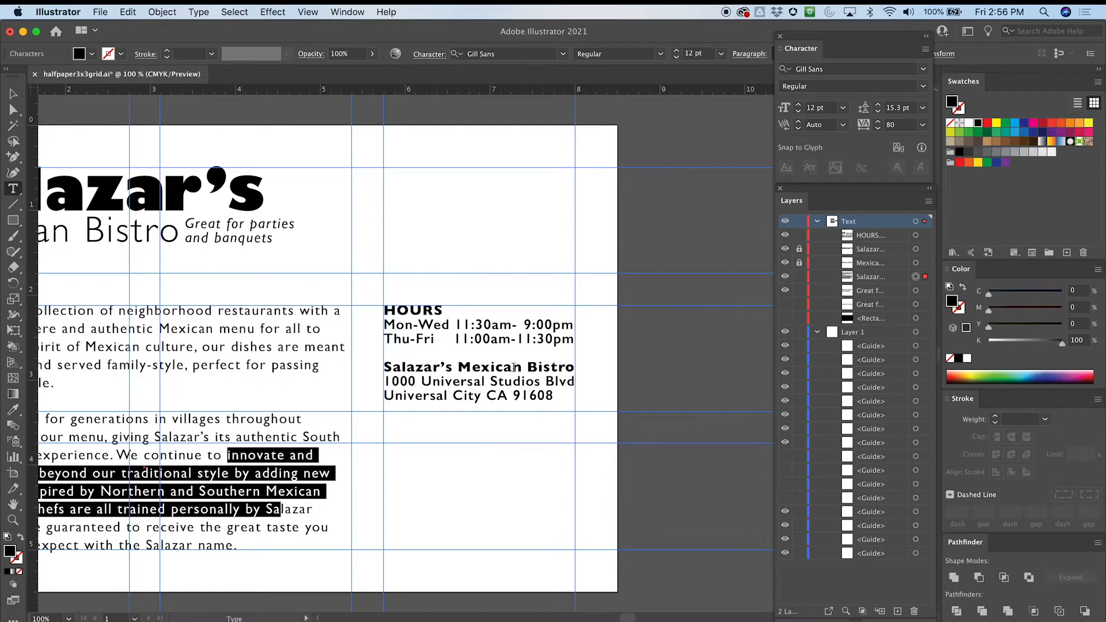
pyautogui.moveTo(554, 396); pyautogui.dragTo(439, 202)
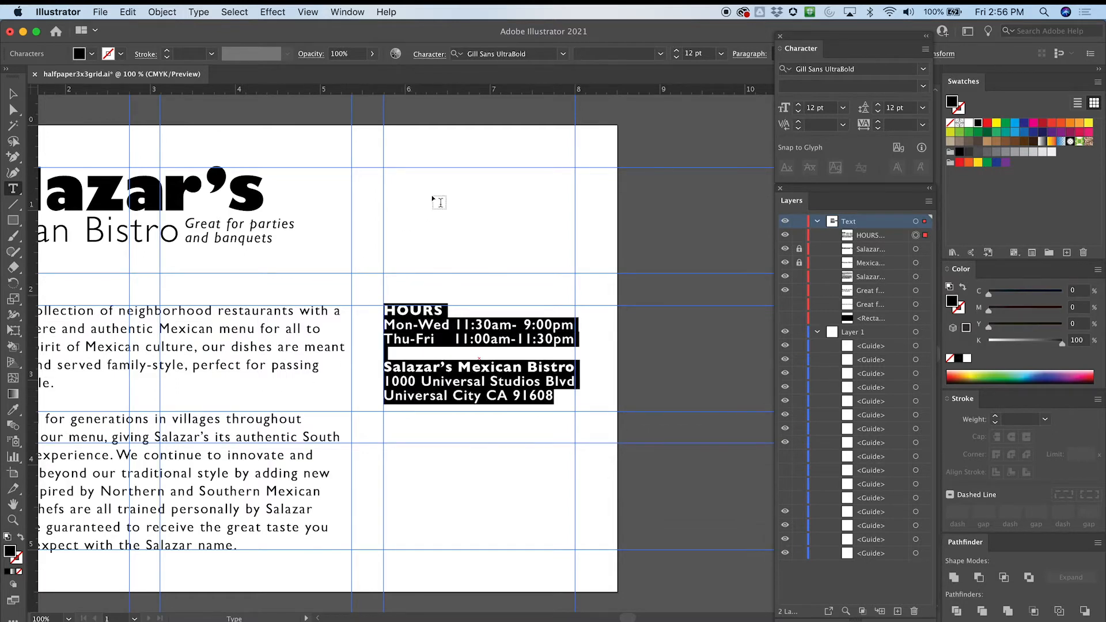
pyautogui.click(878, 105)
pyautogui.click(879, 105)
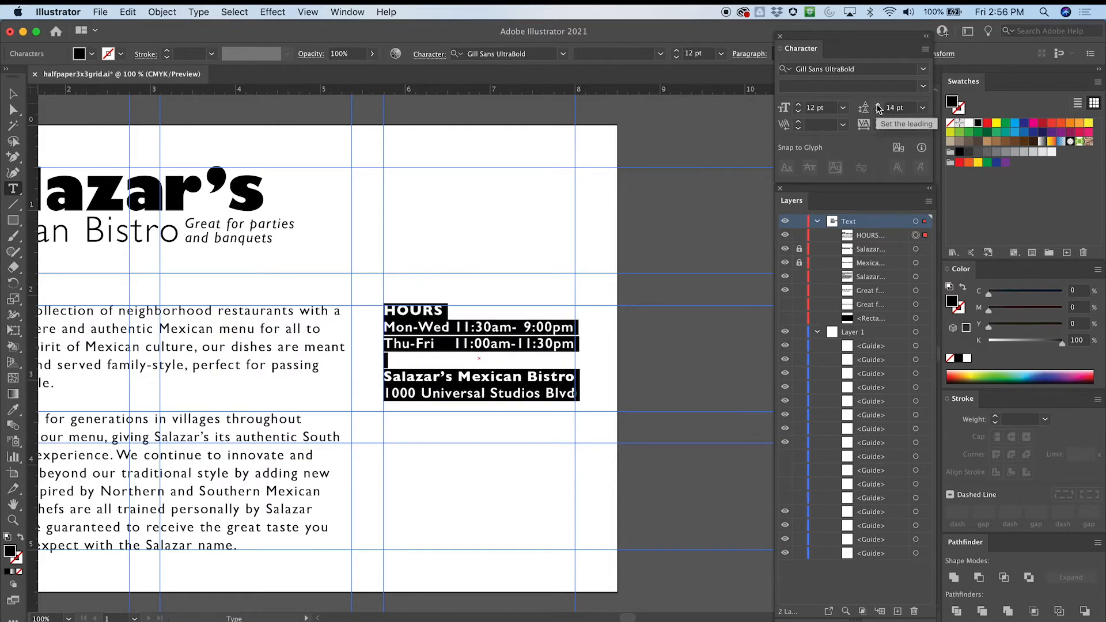
pyautogui.click(879, 112)
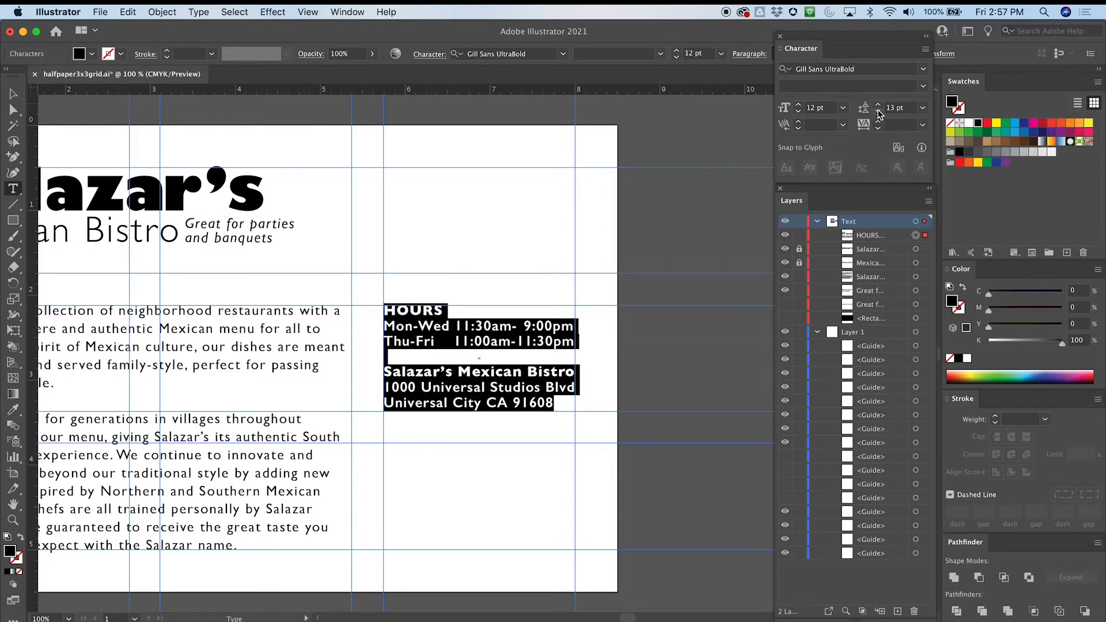
pyautogui.click(878, 106)
pyautogui.click(878, 106)
pyautogui.click(878, 106)
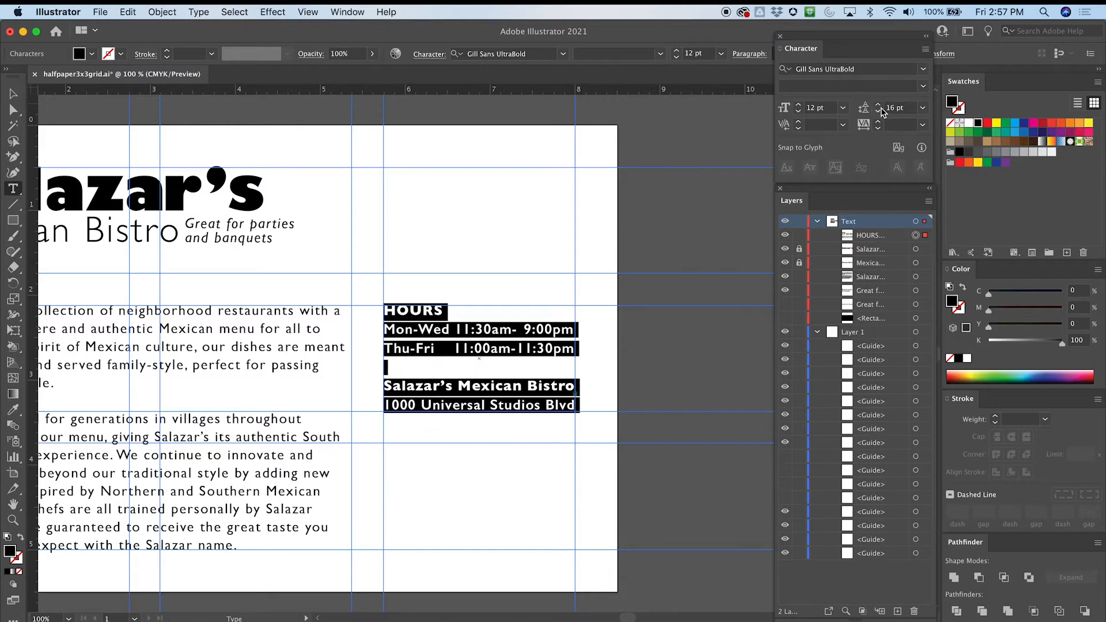
pyautogui.click(878, 112)
pyautogui.click(896, 108)
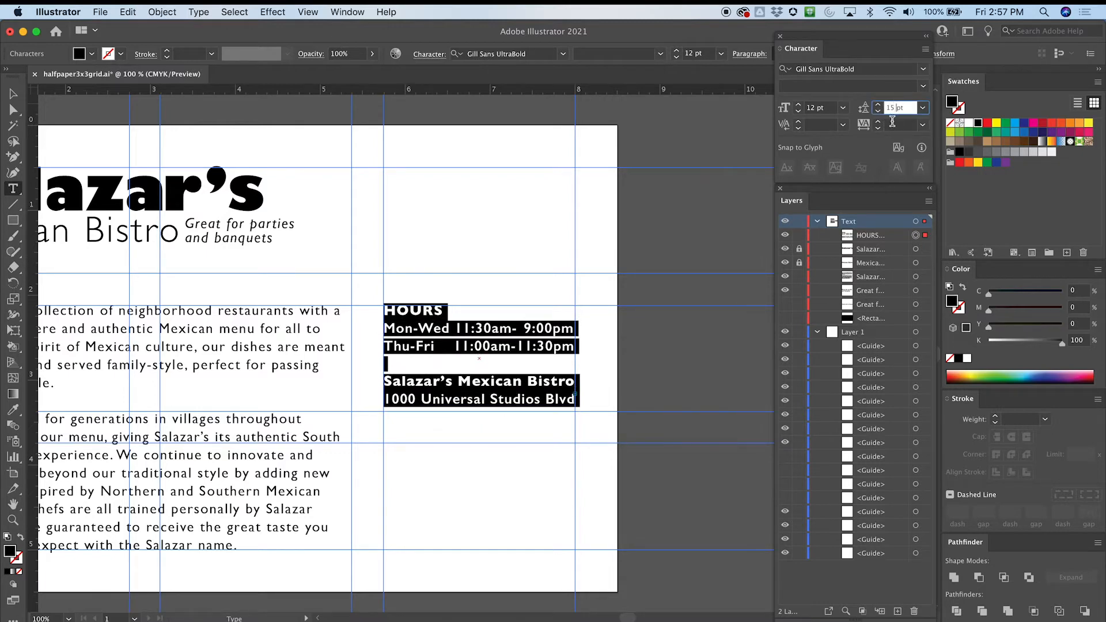
pyautogui.press('BackSpace')
pyautogui.write('.')
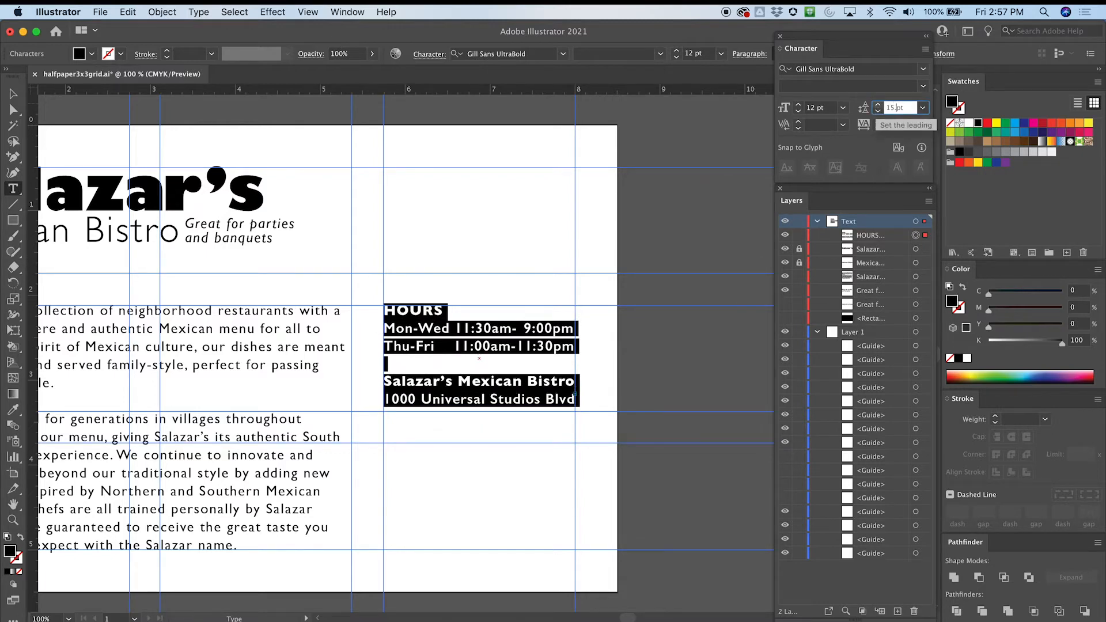
pyautogui.write('3')
pyautogui.press('Return')
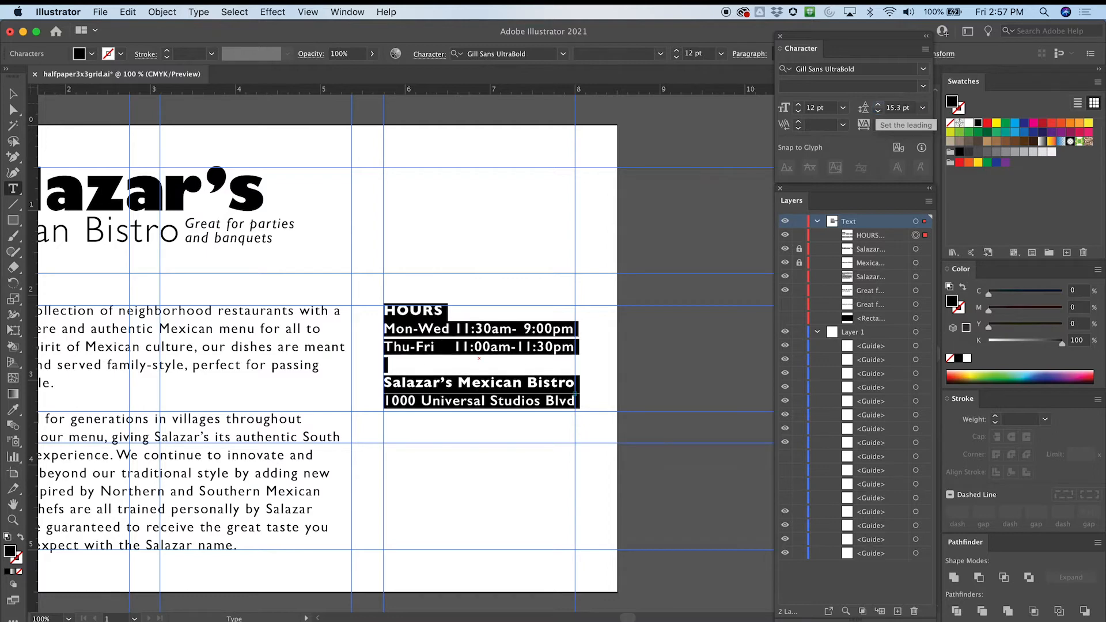
pyautogui.click(394, 355)
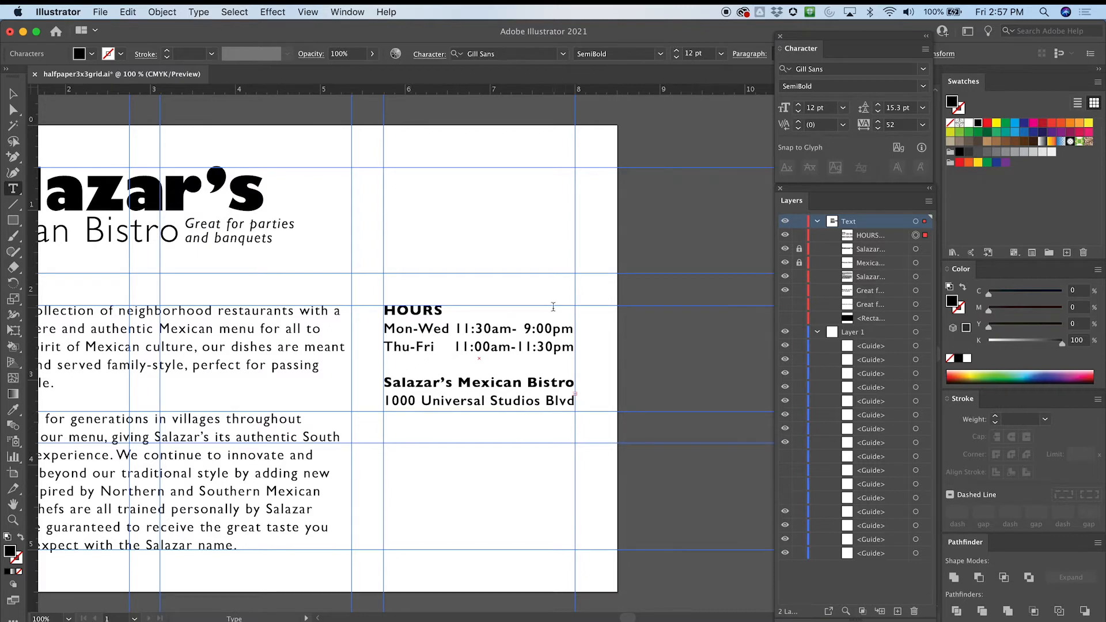
# Try tightening the tracking of the Mon-Wed hours line to 44
pyautogui.moveTo(572, 329); pyautogui.dragTo(370, 326)
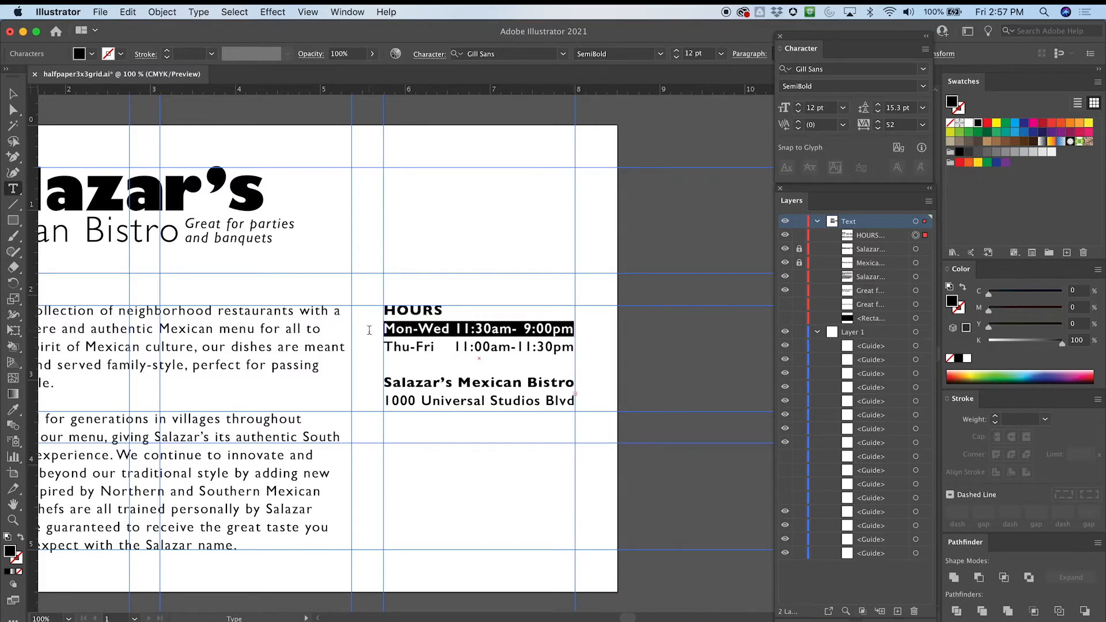
pyautogui.click(878, 127)
pyautogui.click(878, 128)
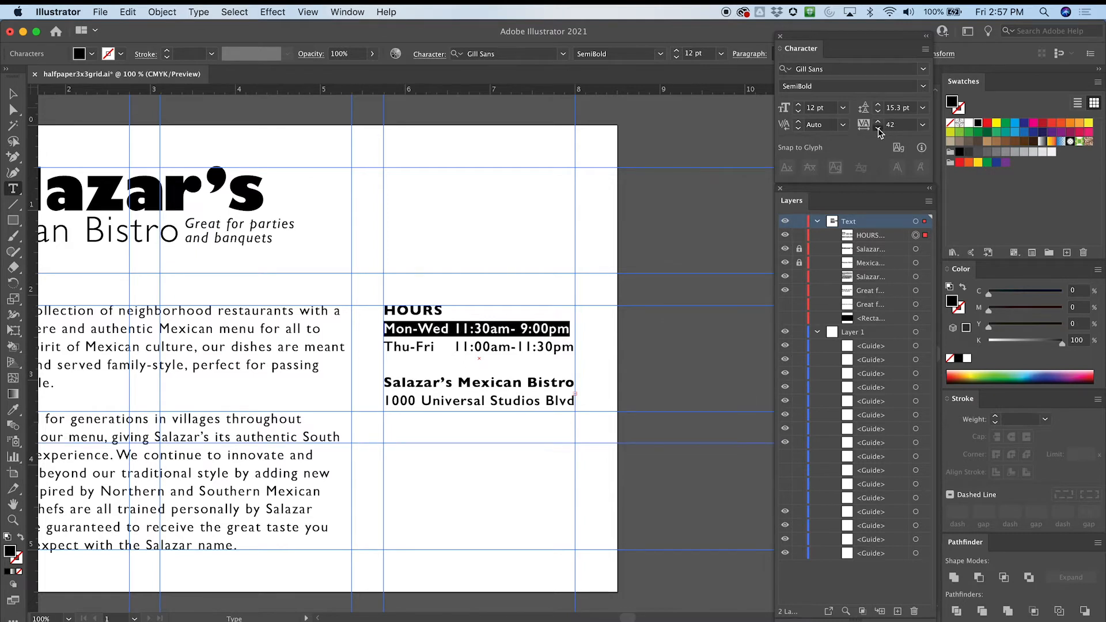
pyautogui.click(879, 122)
pyautogui.click(879, 122)
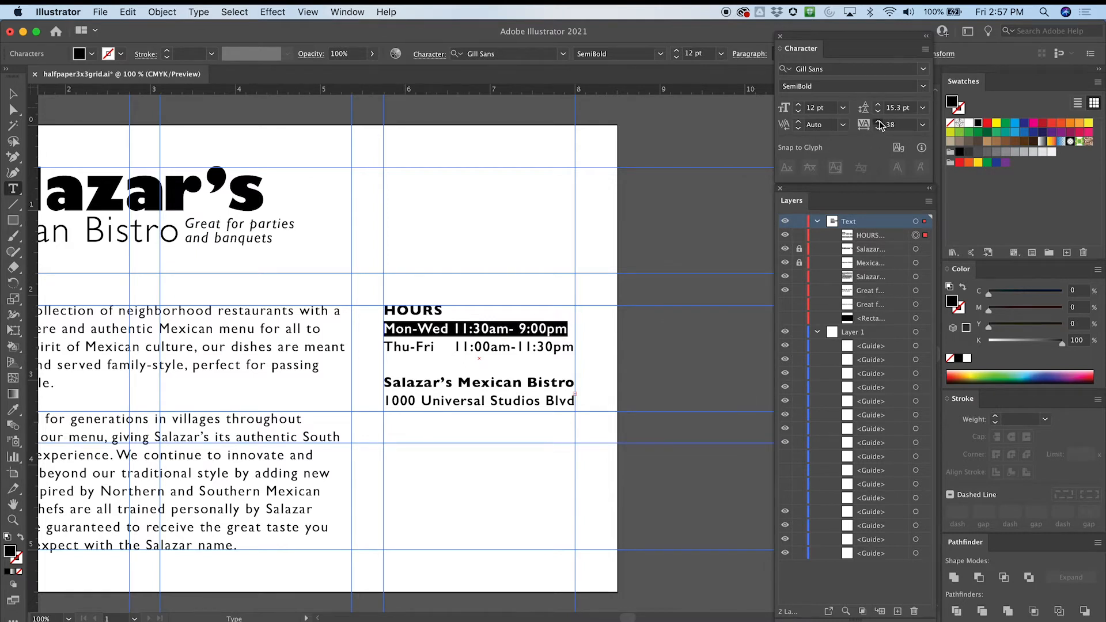
pyautogui.click(879, 122)
pyautogui.click(878, 122)
pyautogui.click(879, 122)
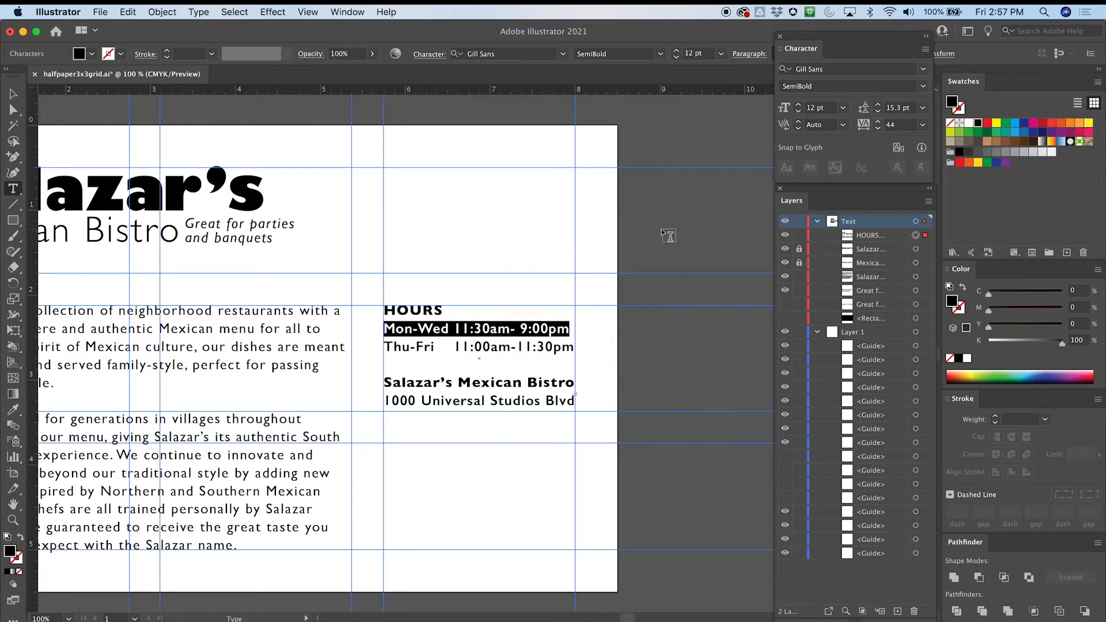
# Undo all the tracking changes made to the Mon-Wed hours line
pyautogui.press('super')
pyautogui.press('super+z')
pyautogui.hotkey('alt', 'Left')
pyautogui.hotkey('alt', 'Left')
pyautogui.hotkey('alt', 'Left')
pyautogui.hotkey('alt', 'Left')
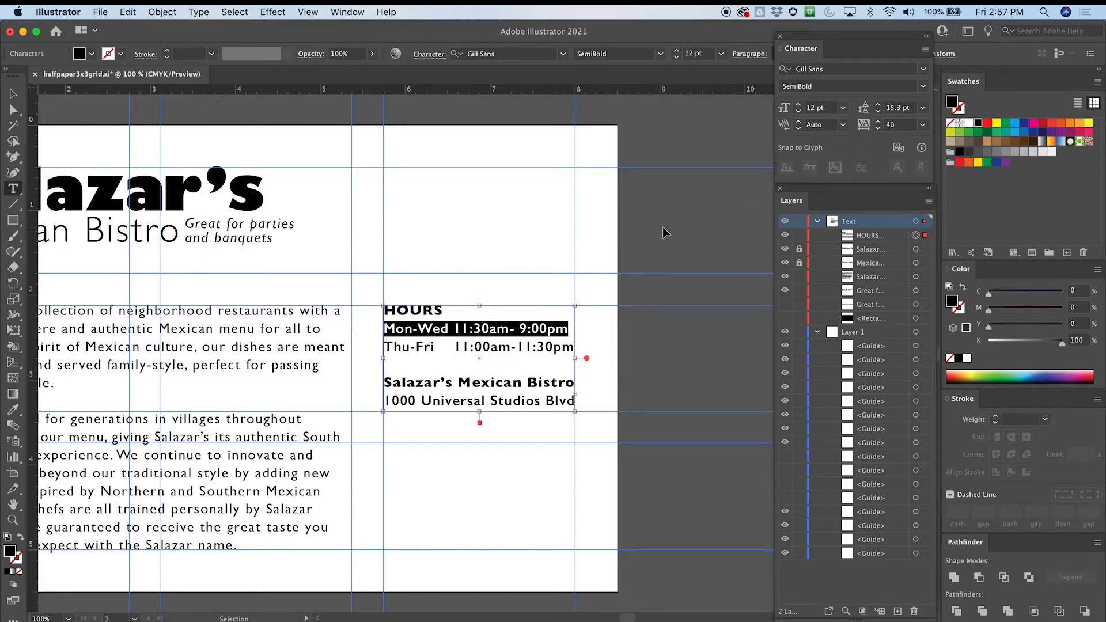
pyautogui.hotkey('alt', 'Right')
pyautogui.hotkey('alt', 'Right')
pyautogui.hotkey('alt', 'Right')
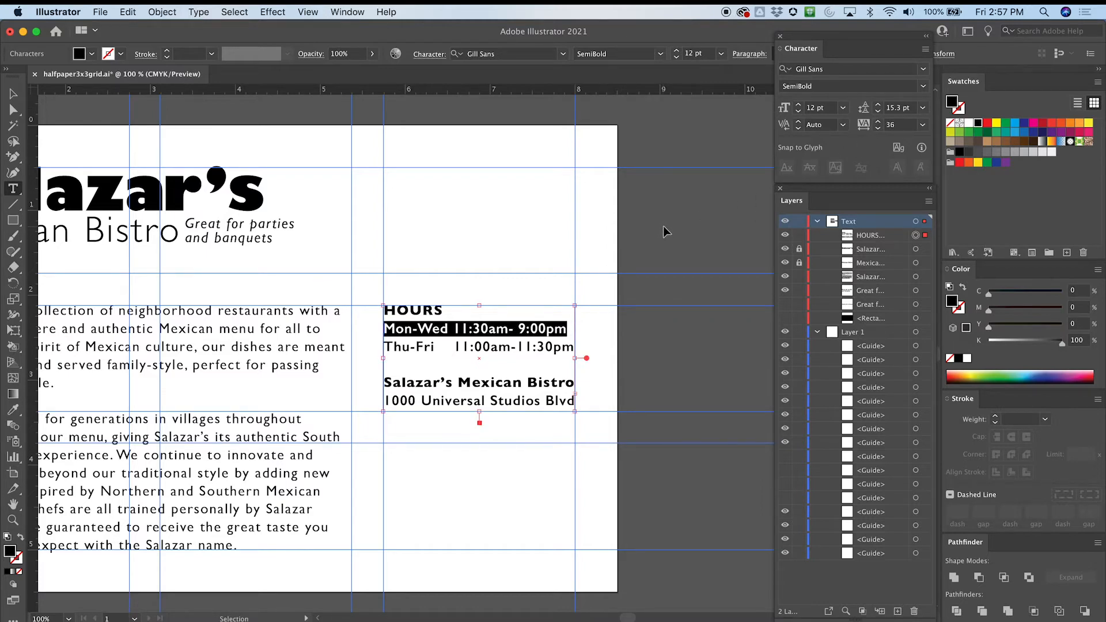
pyautogui.hotkey('alt', 'Right')
pyautogui.hotkey('alt', 'Right')
pyautogui.hotkey('alt', 'Right')
pyautogui.hotkey('alt', 'Right')
pyautogui.hotkey('alt', 'Right')
pyautogui.hotkey('alt', 'Right')
pyautogui.hotkey('alt', 'Right')
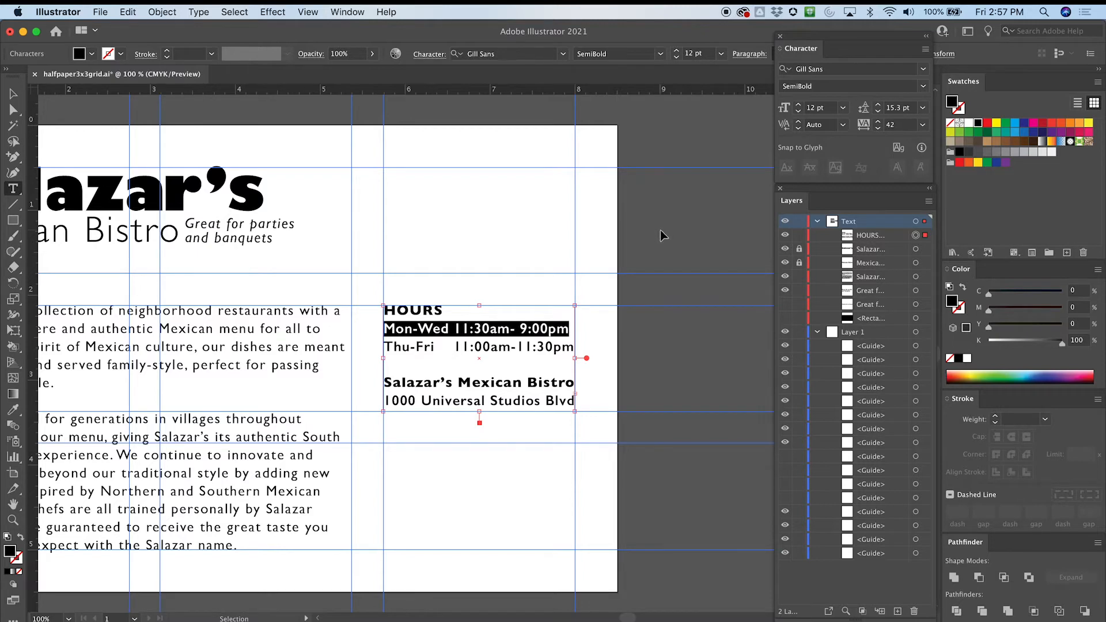
pyautogui.hotkey('alt', 'Right')
pyautogui.hotkey('alt', 'Right')
pyautogui.hotkey('alt', 'Right')
pyautogui.hotkey('alt', 'Right')
pyautogui.hotkey('alt', 'Right')
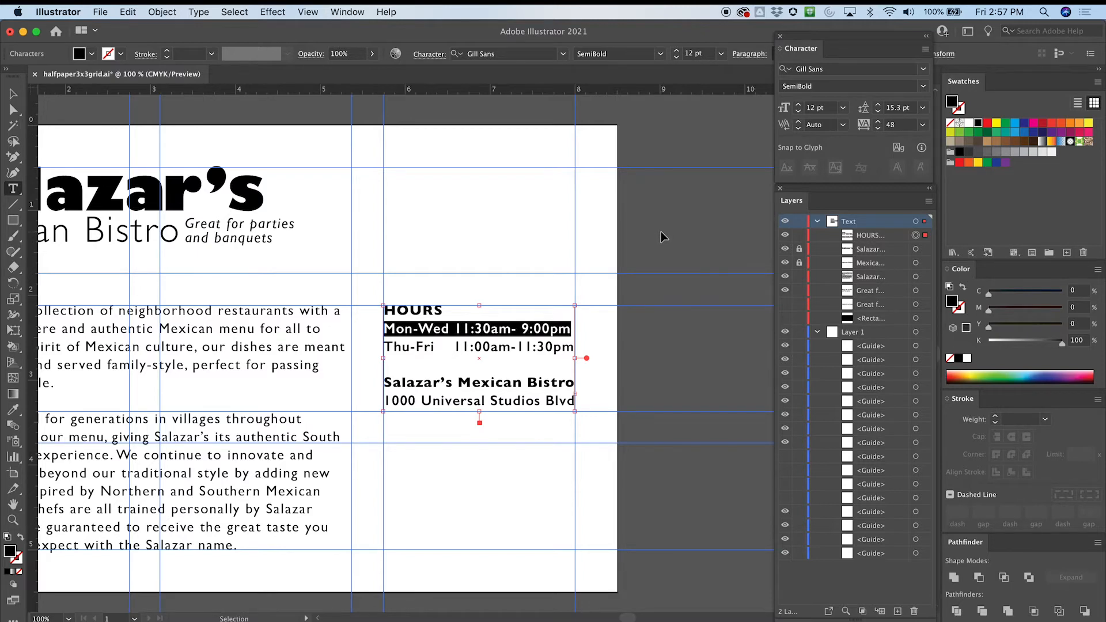
pyautogui.hotkey('alt', 'Right')
pyautogui.hotkey('alt', 'Right')
pyautogui.hotkey('alt', 'Right')
pyautogui.hotkey('alt', 'Right')
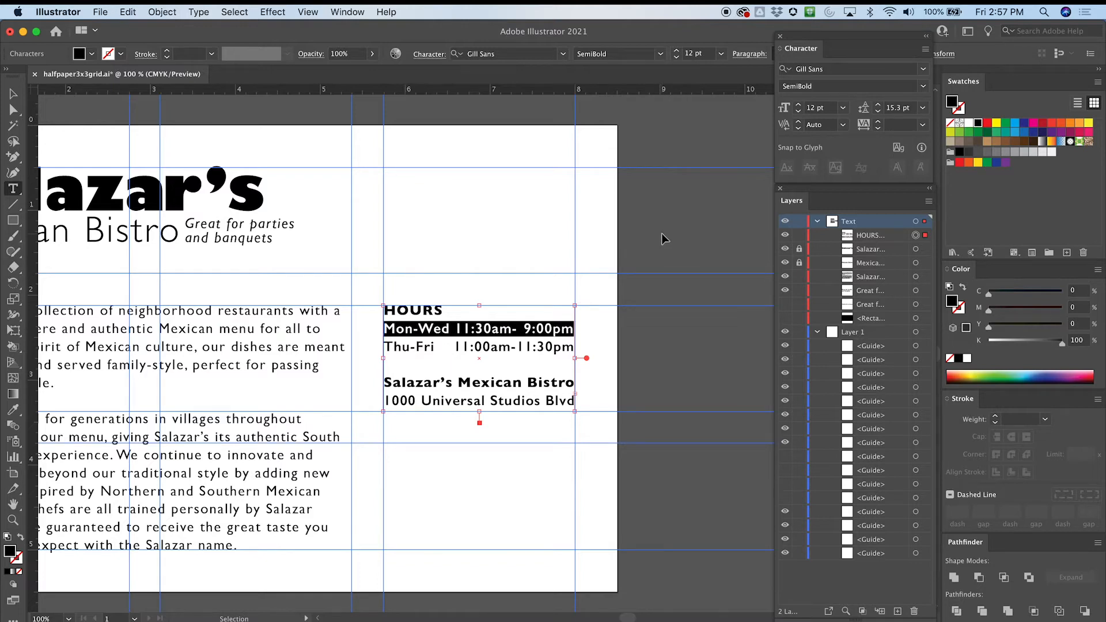
# Reduce the leading of the Mon-Wed hours line to 10 pt to bring it closer to the HOURS heading
pyautogui.click(878, 112)
pyautogui.click(879, 113)
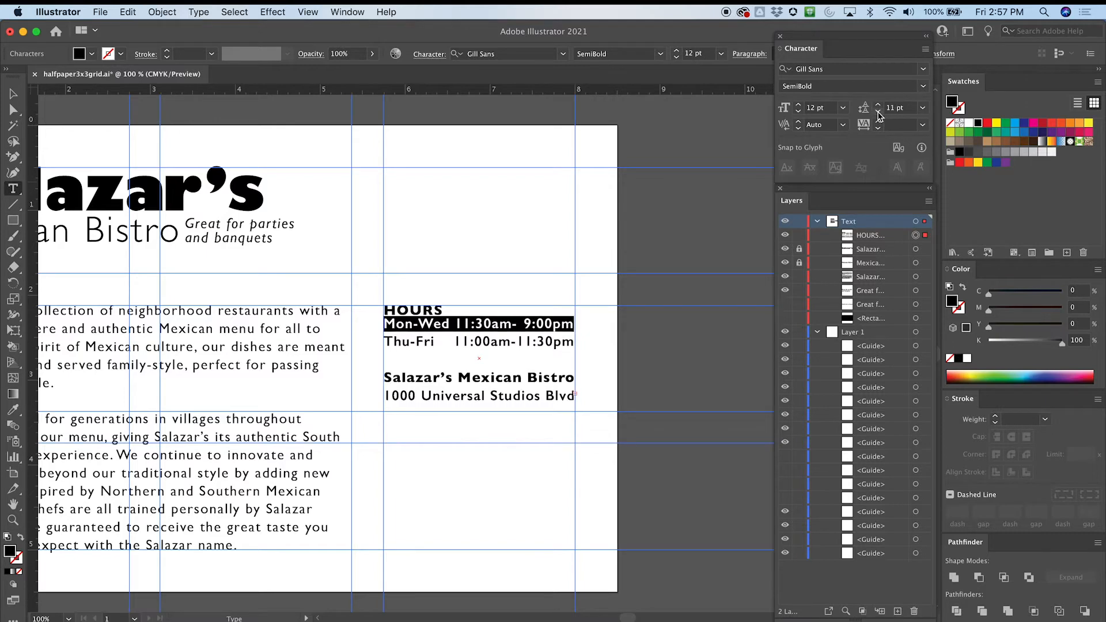
pyautogui.click(878, 114)
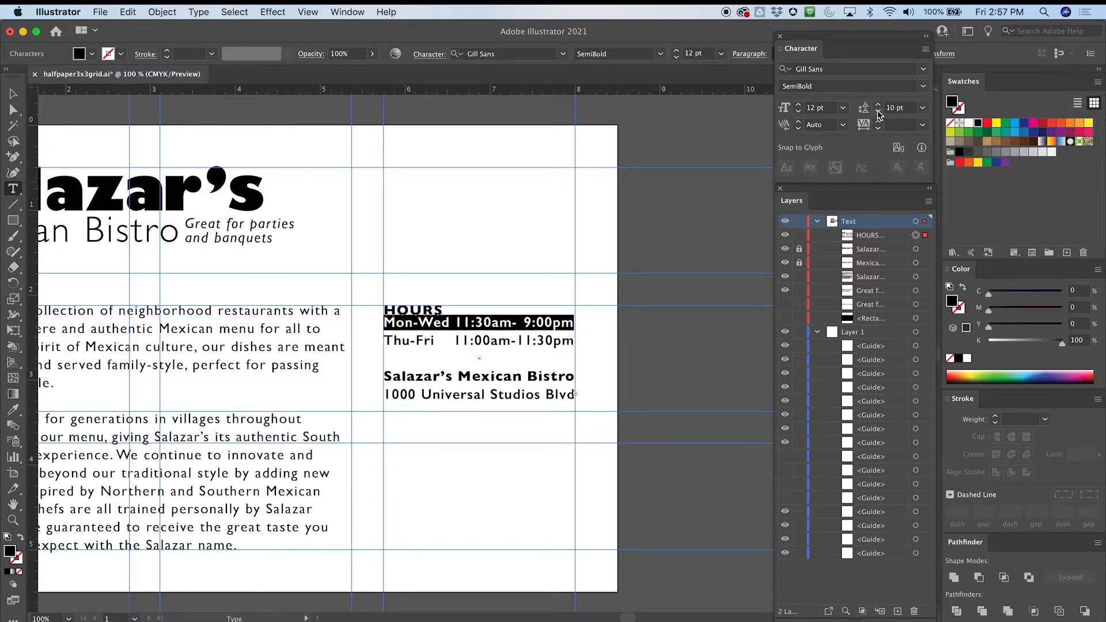
pyautogui.click(462, 352)
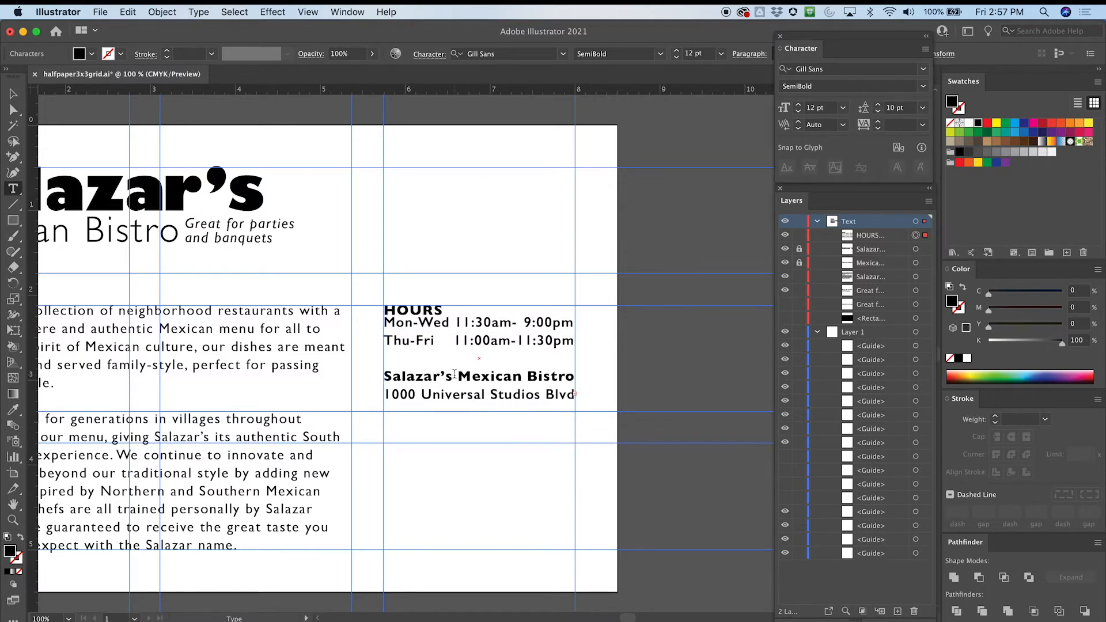
pyautogui.doubleClick(439, 321)
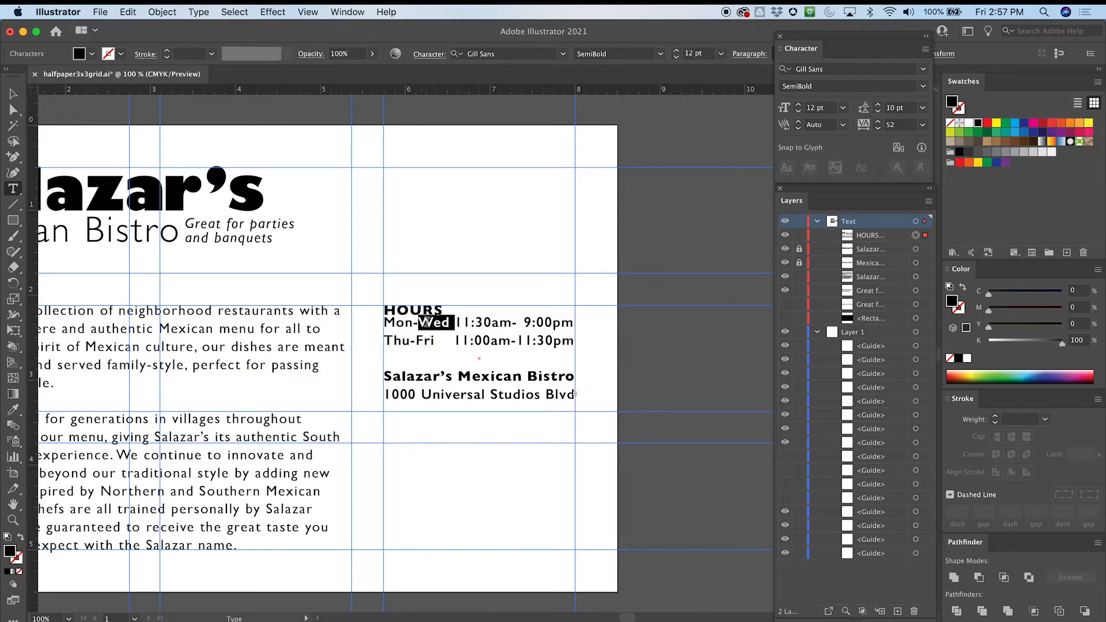
pyautogui.click(465, 332)
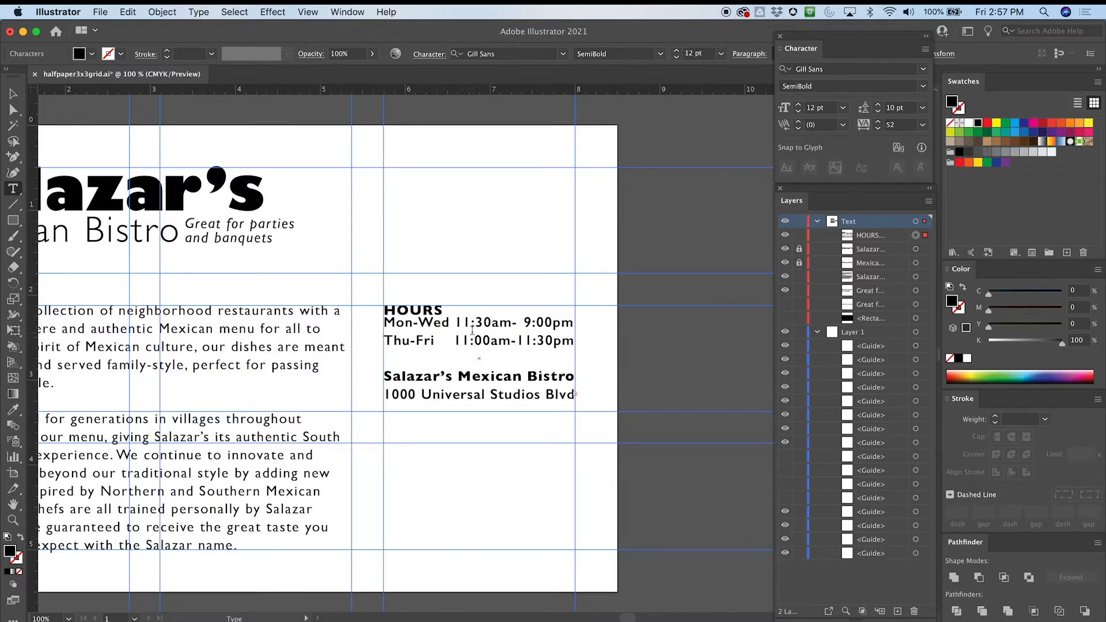
# Hide the guides and set the leading of the Mon-Wed hours line to 11 pt
pyautogui.press('super+semicolon')
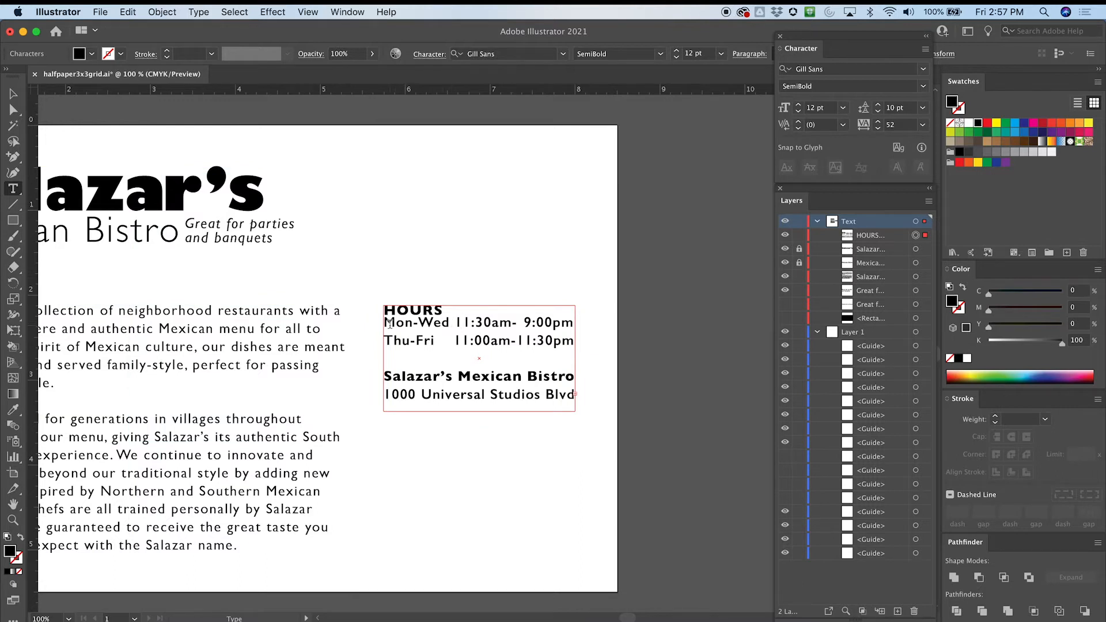
pyautogui.moveTo(385, 322); pyautogui.dragTo(591, 317)
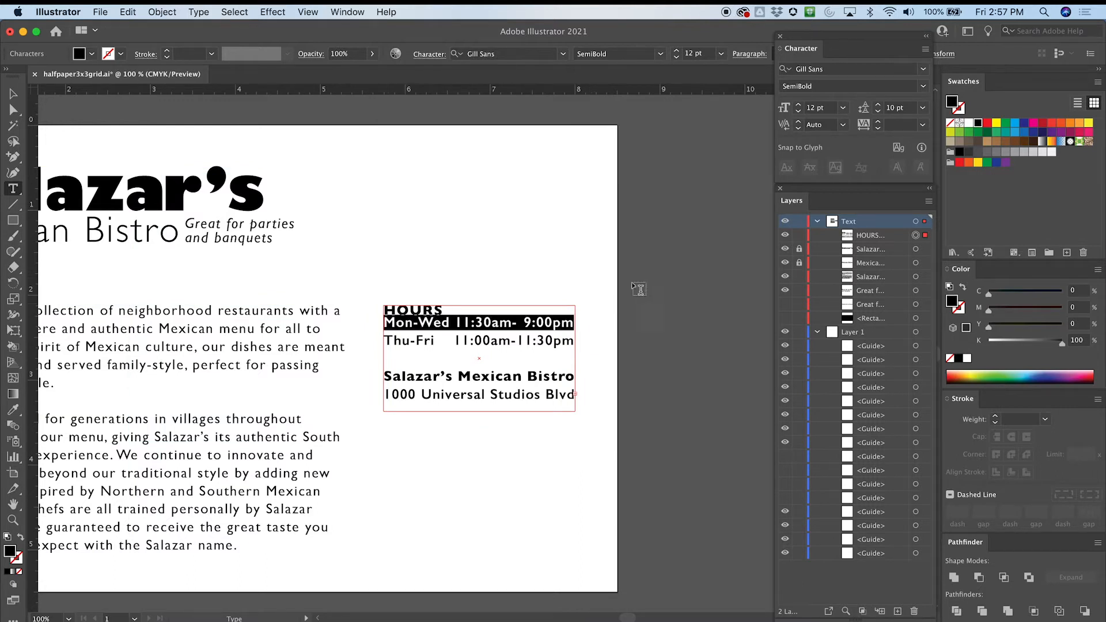
pyautogui.click(878, 106)
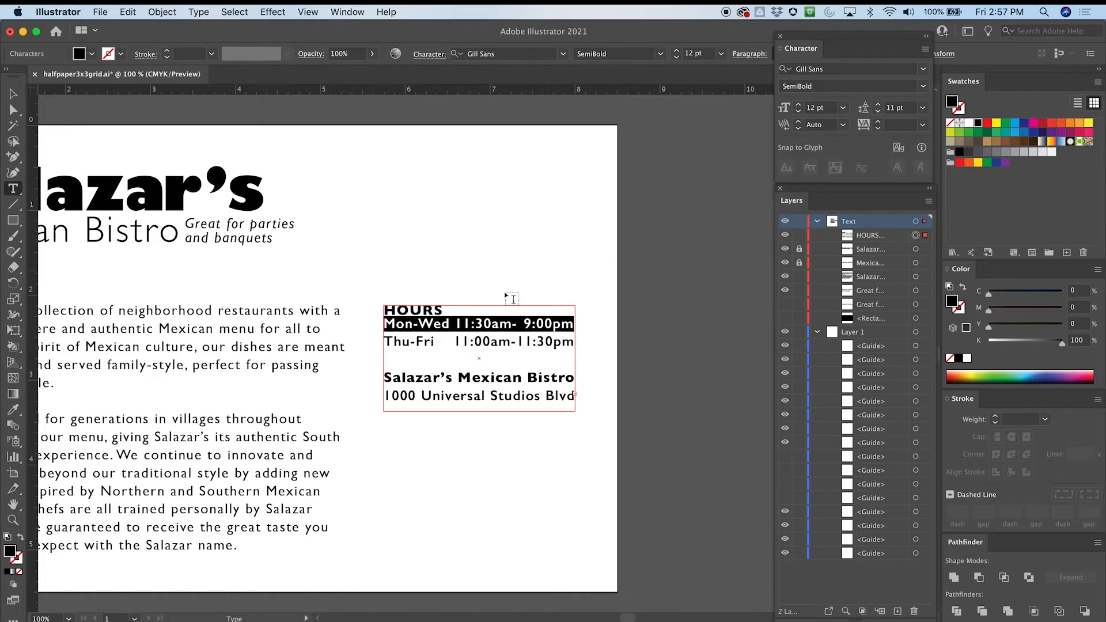
# Tighten the leading of the street address line under the Salazar's Mexican Bistro heading to 10 pt
pyautogui.click(418, 382)
pyautogui.click(389, 383)
pyautogui.moveTo(390, 395); pyautogui.dragTo(655, 393)
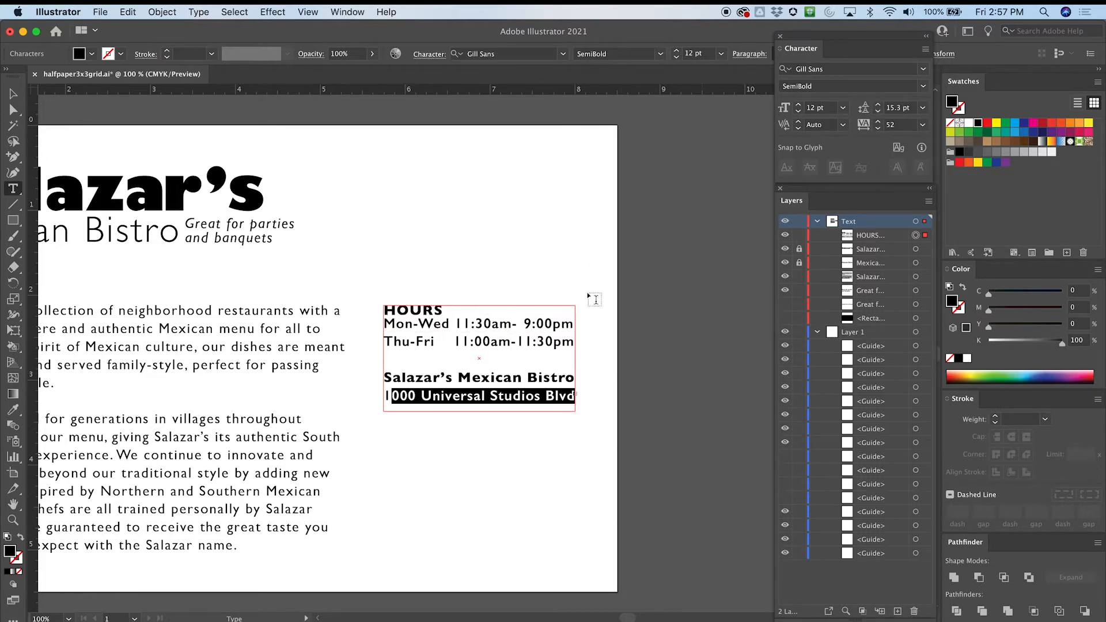
pyautogui.tripleClick(523, 400)
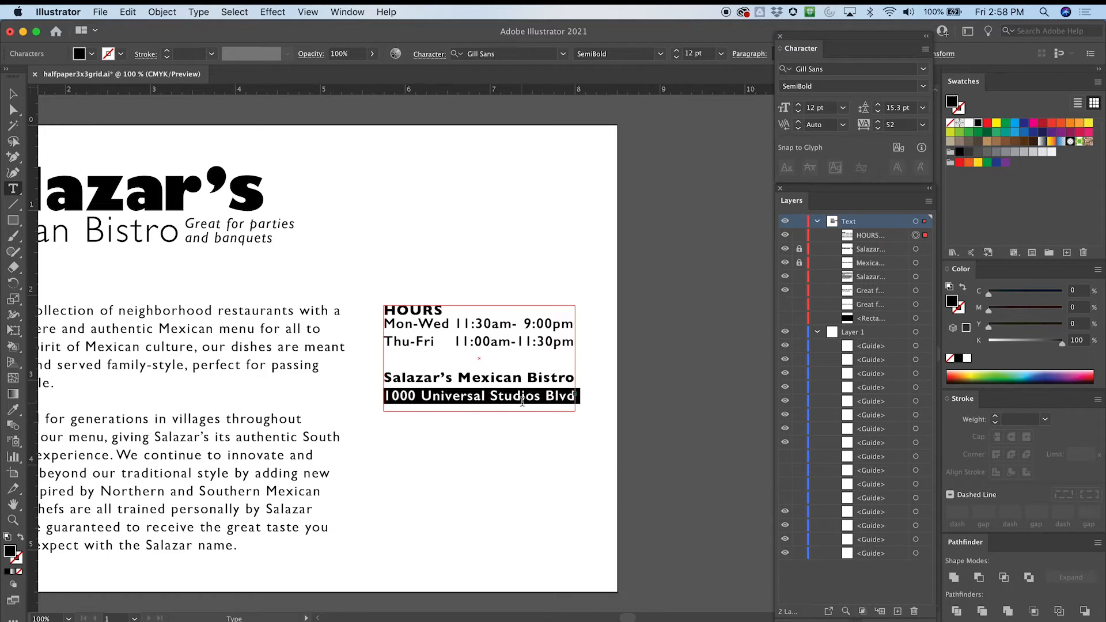
pyautogui.click(878, 112)
pyautogui.click(878, 112)
pyautogui.click(879, 112)
pyautogui.click(878, 112)
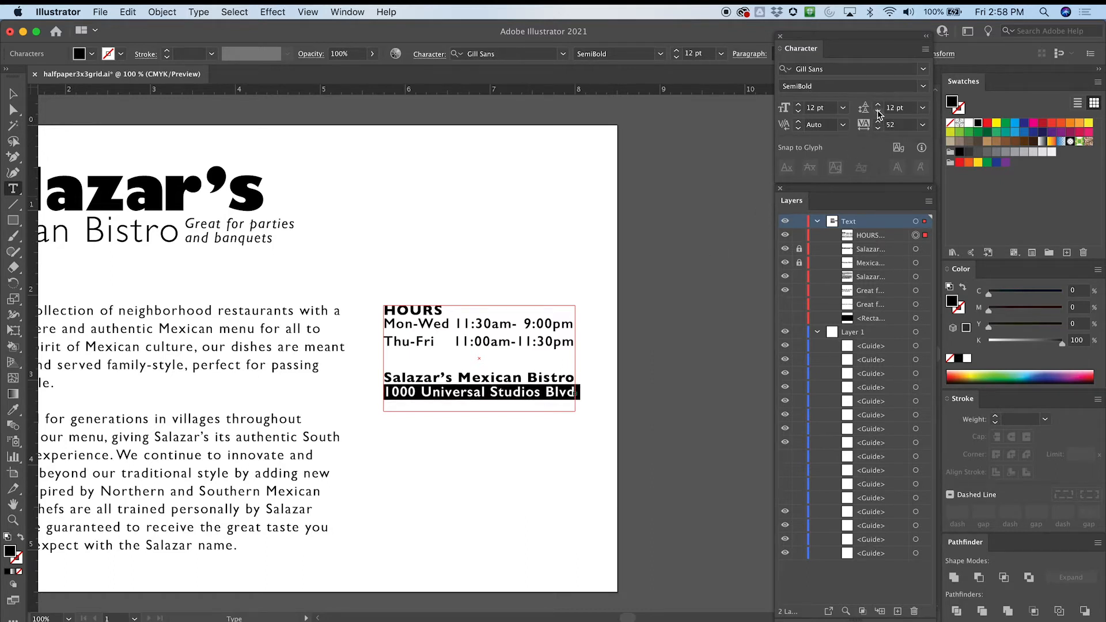
pyautogui.click(878, 112)
pyautogui.click(878, 112)
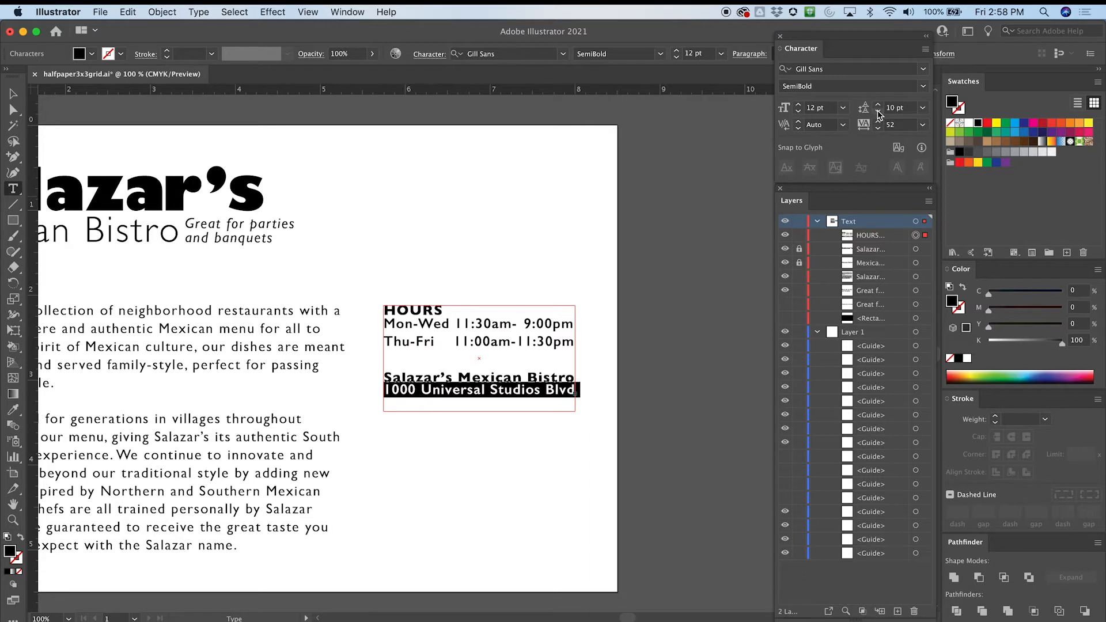
pyautogui.click(470, 357)
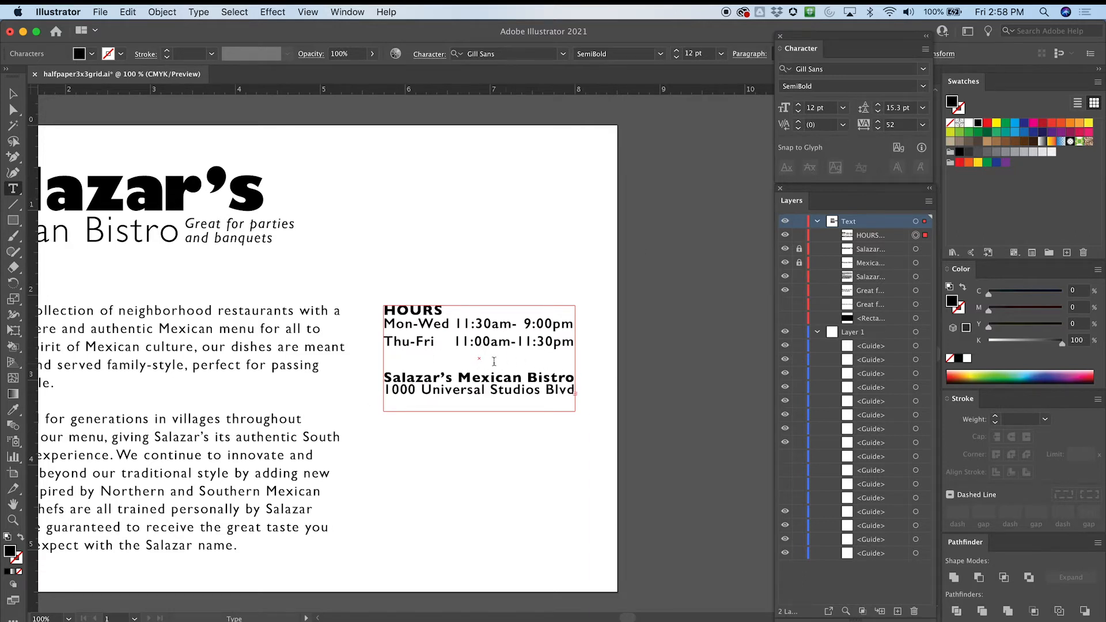
# Reduce the leading of the bold Salazar's Mexican Bistro heading in the third column to 11 pt
pyautogui.moveTo(390, 378); pyautogui.dragTo(627, 372)
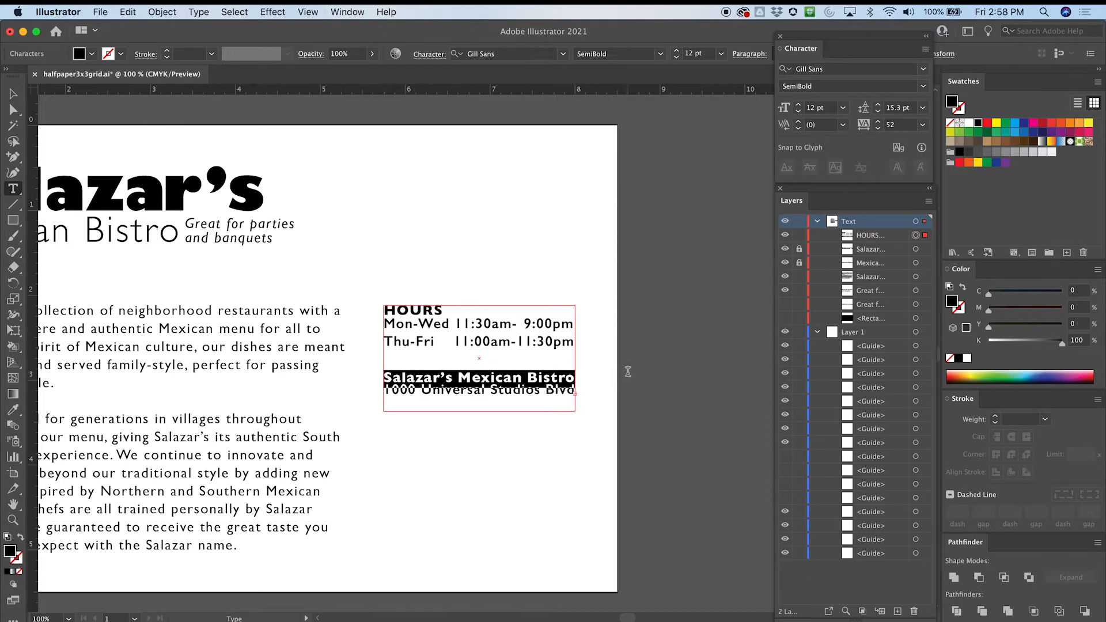
pyautogui.click(878, 111)
pyautogui.click(878, 111)
pyautogui.click(878, 112)
pyautogui.click(878, 111)
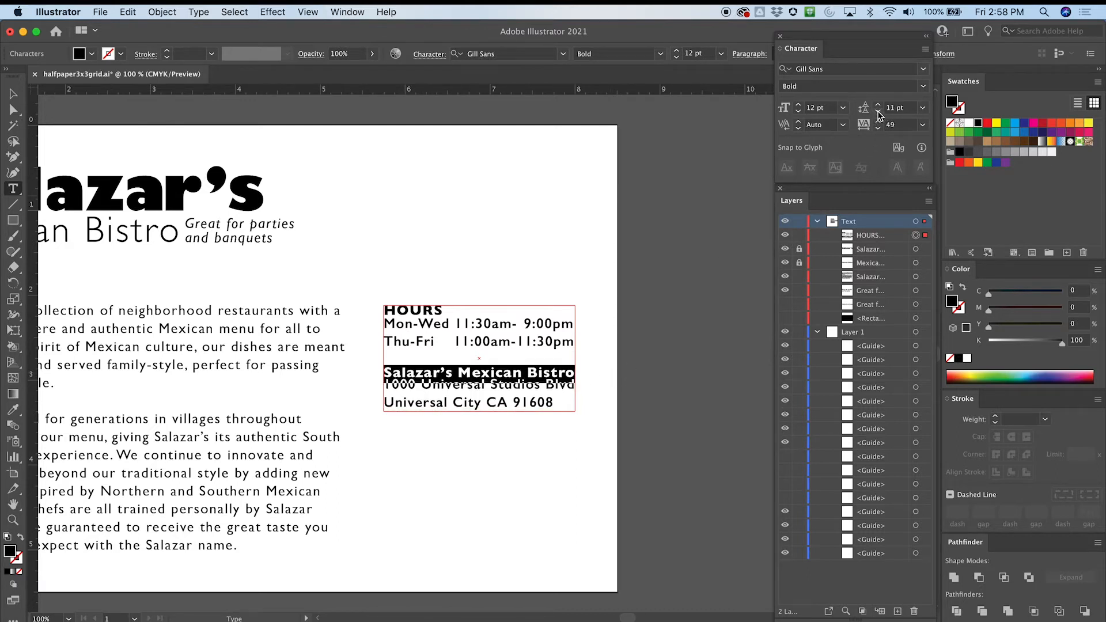
pyautogui.click(476, 321)
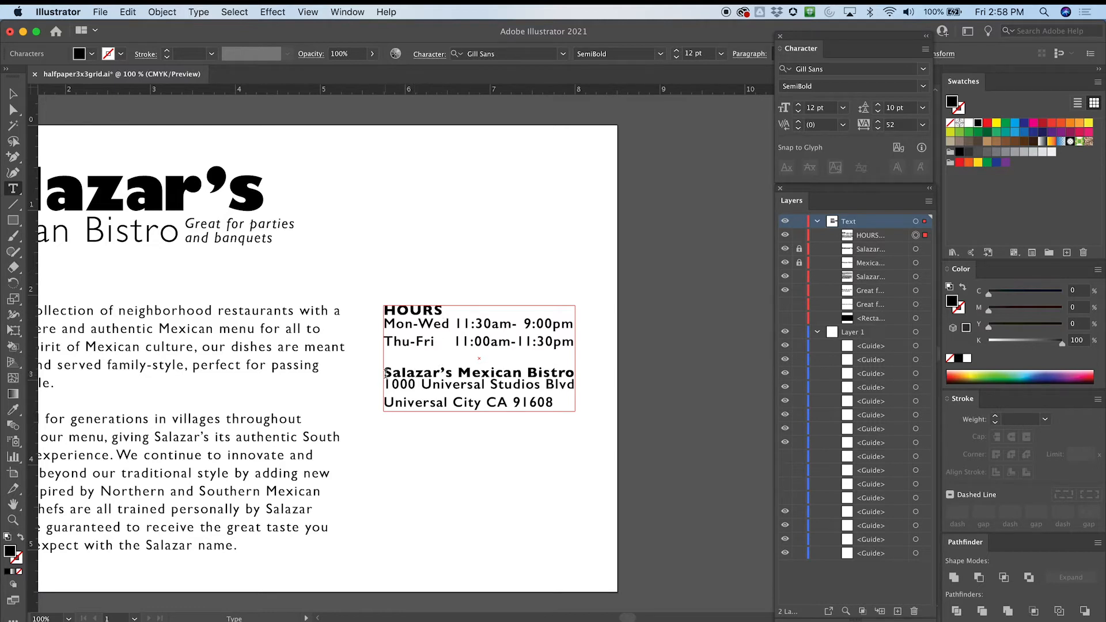
# Apply a uniform 11 pt leading to the Salazar's Mexican Bistro heading and the two address lines beneath it
pyautogui.moveTo(386, 373); pyautogui.dragTo(575, 404)
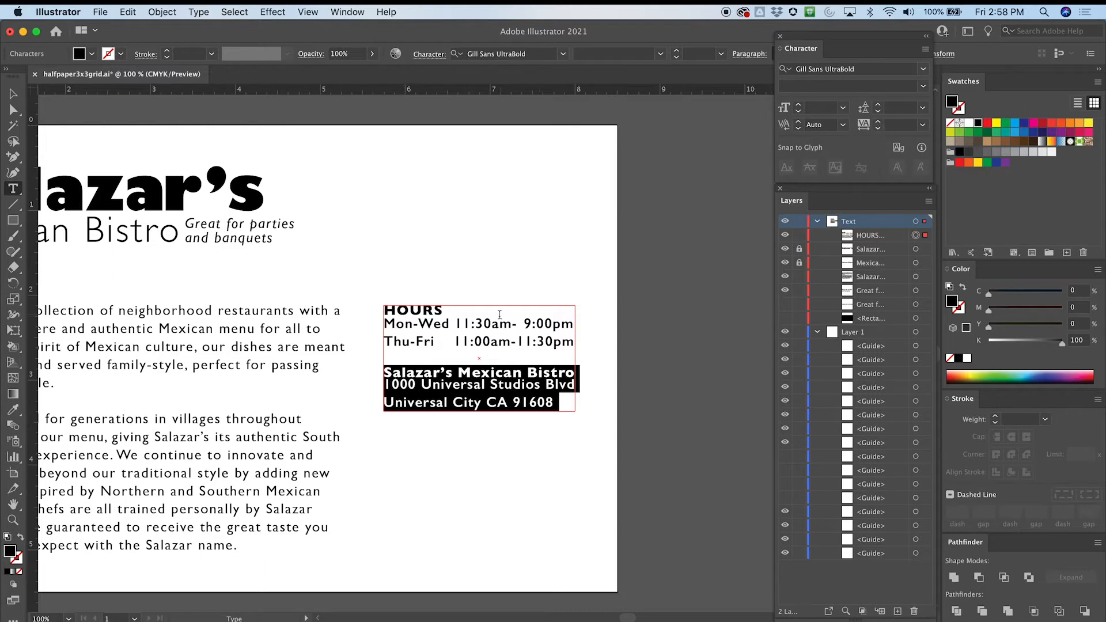
pyautogui.click(443, 341)
pyautogui.moveTo(461, 342); pyautogui.dragTo(525, 342)
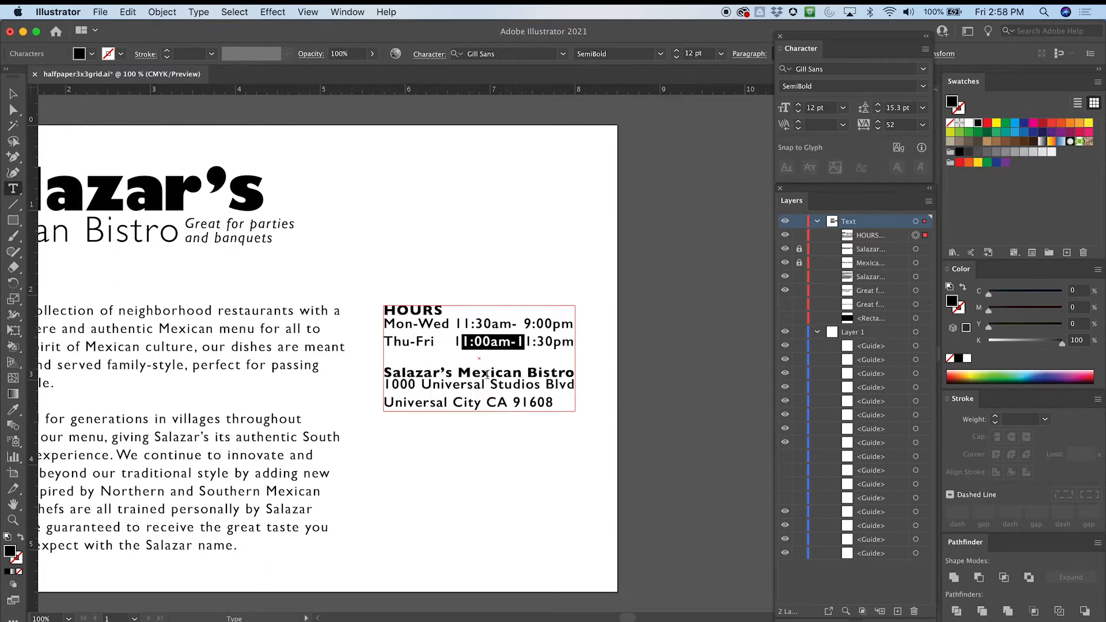
pyautogui.moveTo(390, 372); pyautogui.dragTo(562, 411)
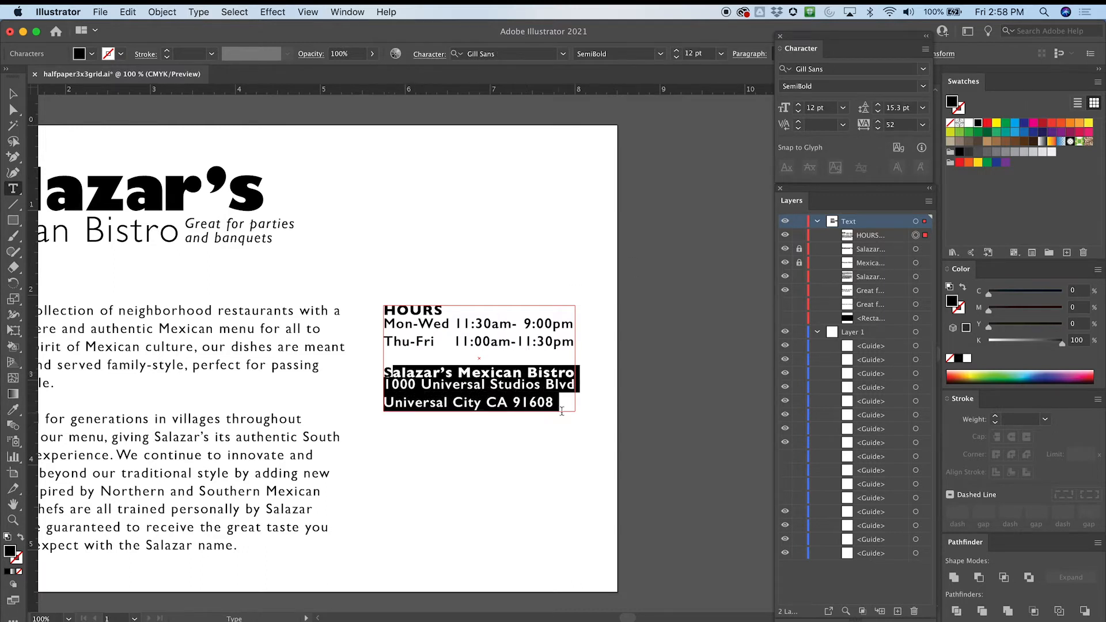
pyautogui.click(553, 394)
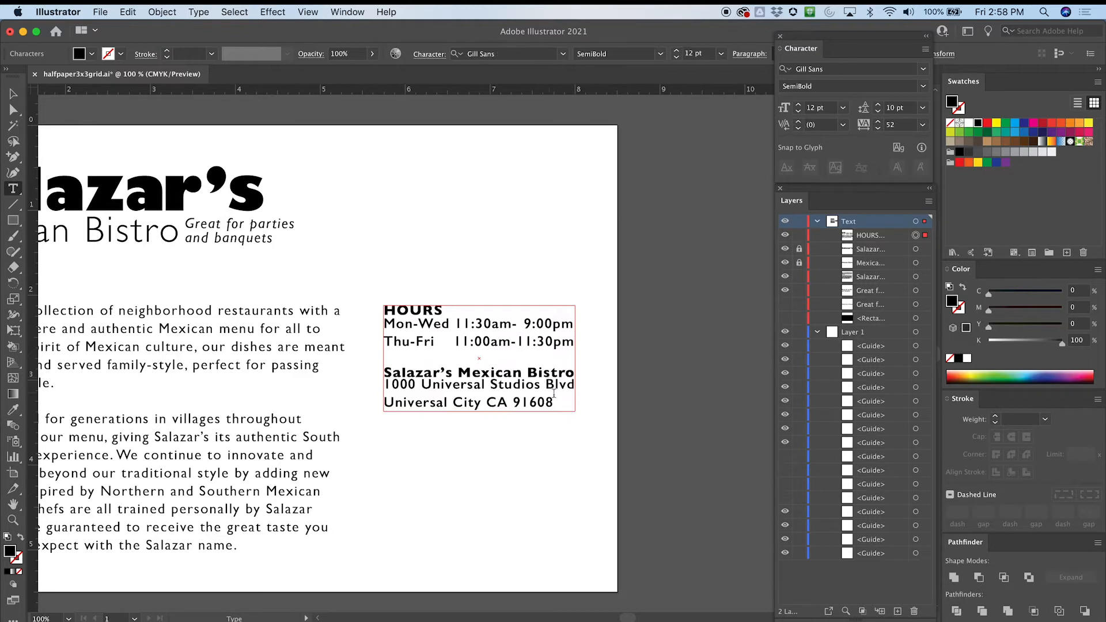
pyautogui.moveTo(512, 334); pyautogui.dragTo(462, 325)
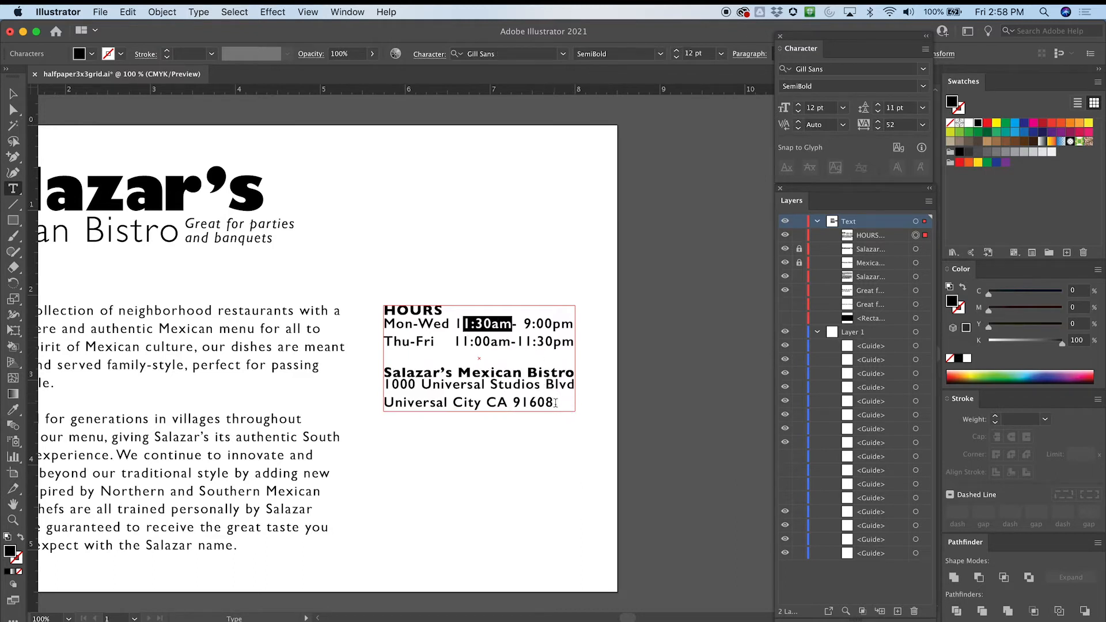
pyautogui.moveTo(561, 405); pyautogui.dragTo(375, 374)
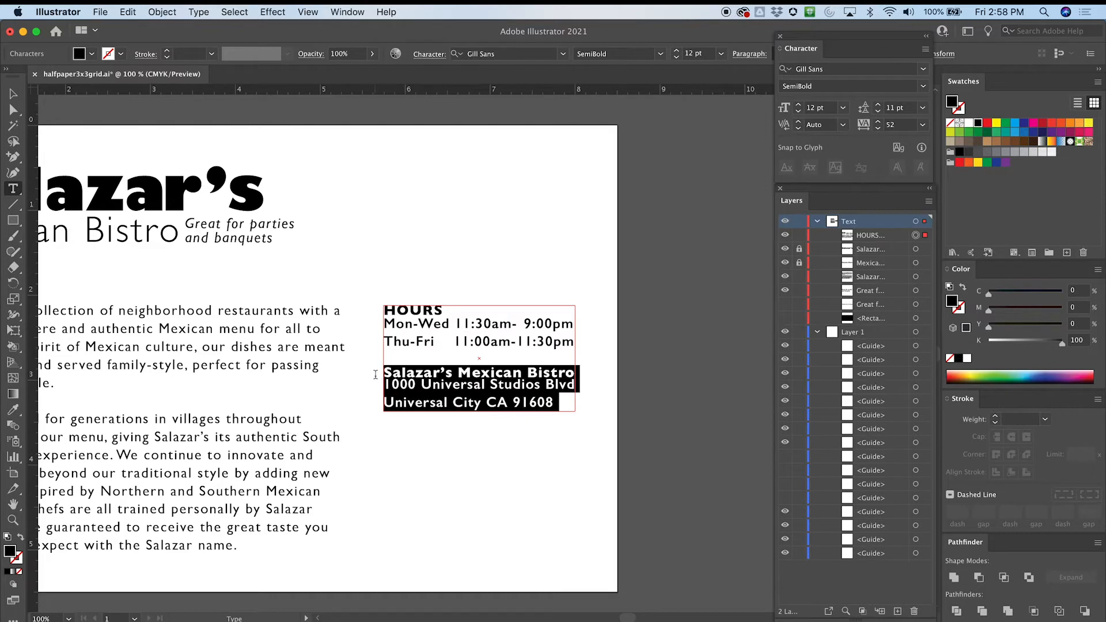
pyautogui.click(878, 112)
pyautogui.click(878, 104)
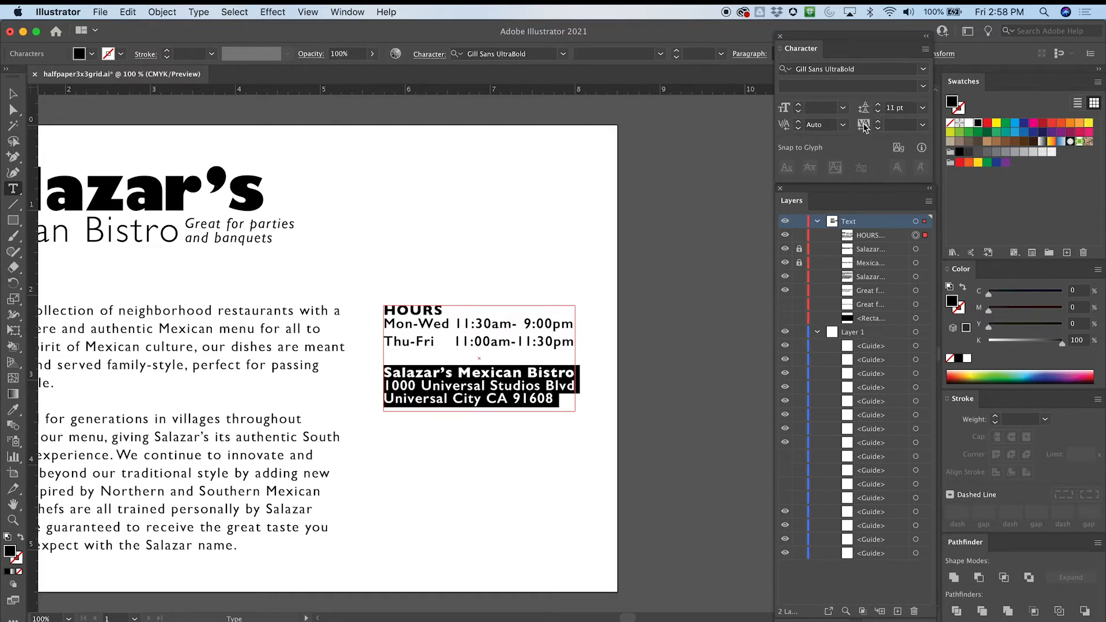
pyautogui.click(485, 376)
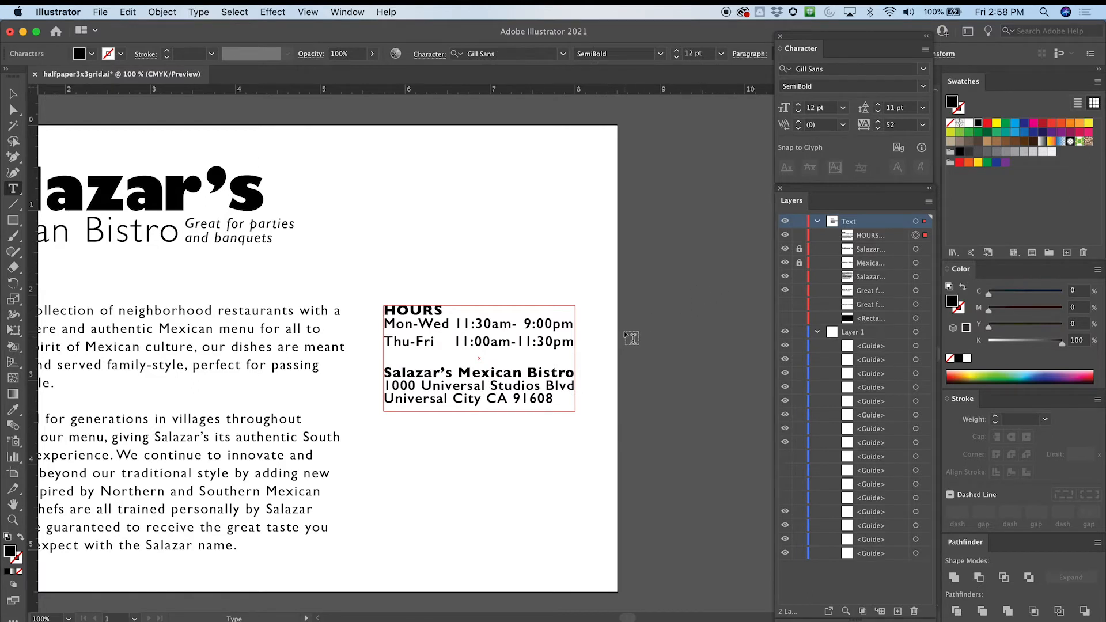
# Show the guides and set the leading of the two address lines to 15.3 pt to match the Thu-Fri hours line
pyautogui.press('super+semicolon')
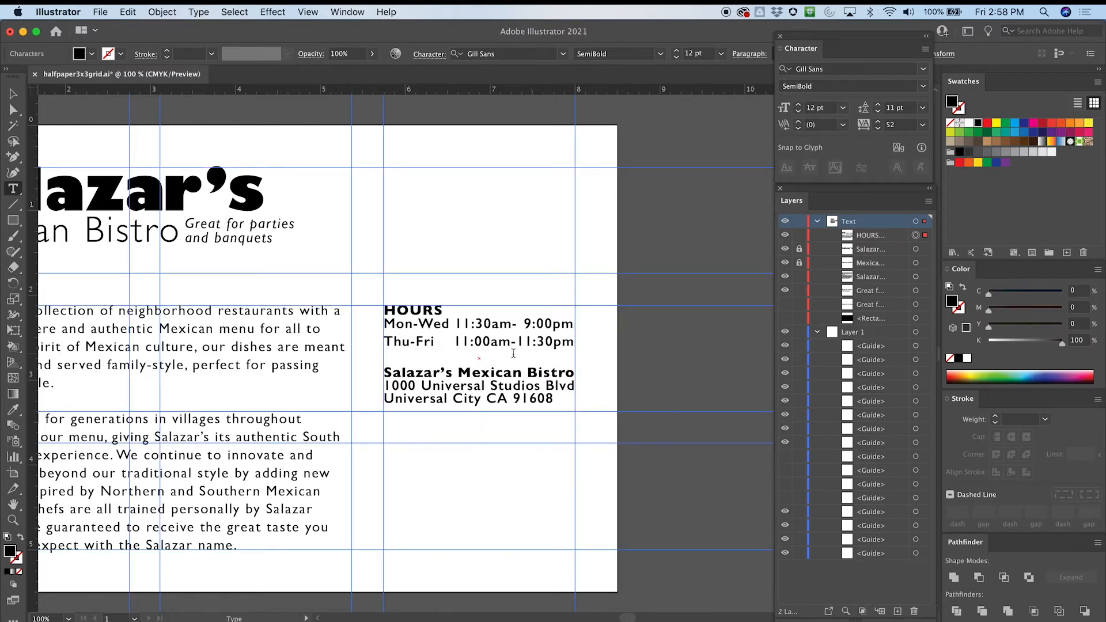
pyautogui.moveTo(468, 364); pyautogui.dragTo(483, 370)
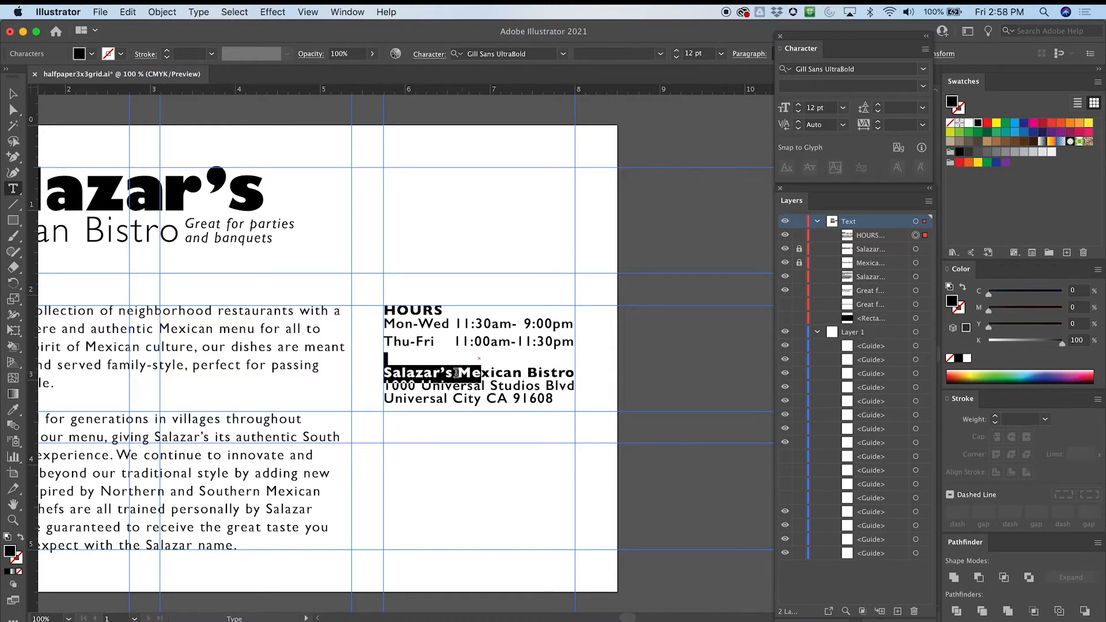
pyautogui.click(492, 342)
pyautogui.doubleClick(507, 324)
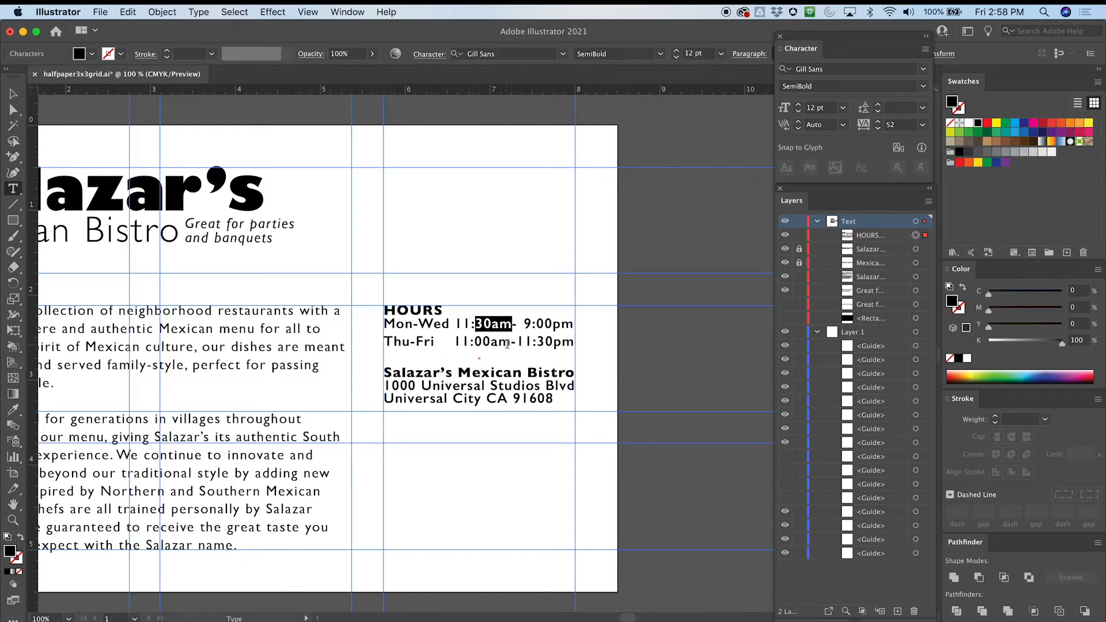
pyautogui.moveTo(507, 344); pyautogui.dragTo(436, 342)
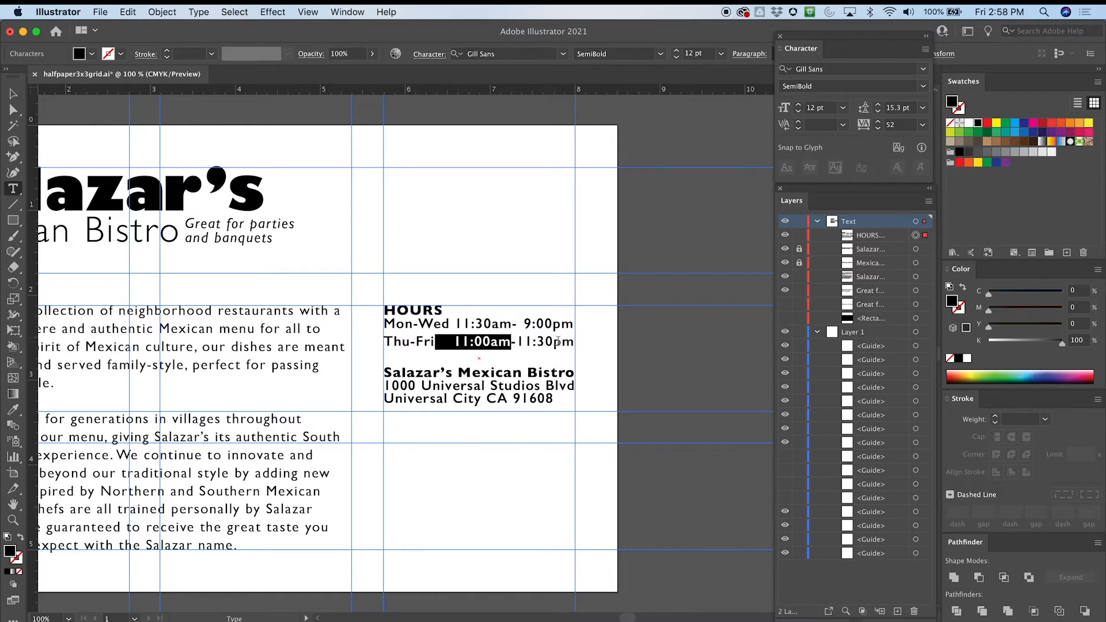
pyautogui.moveTo(575, 344); pyautogui.dragTo(381, 344)
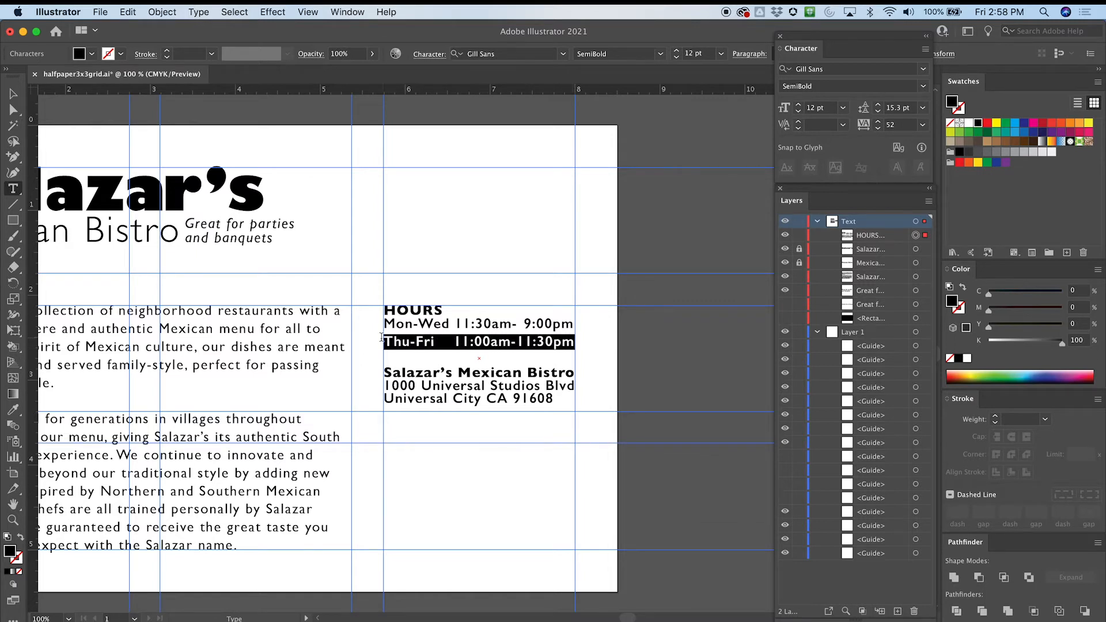
pyautogui.moveTo(386, 385); pyautogui.dragTo(566, 400)
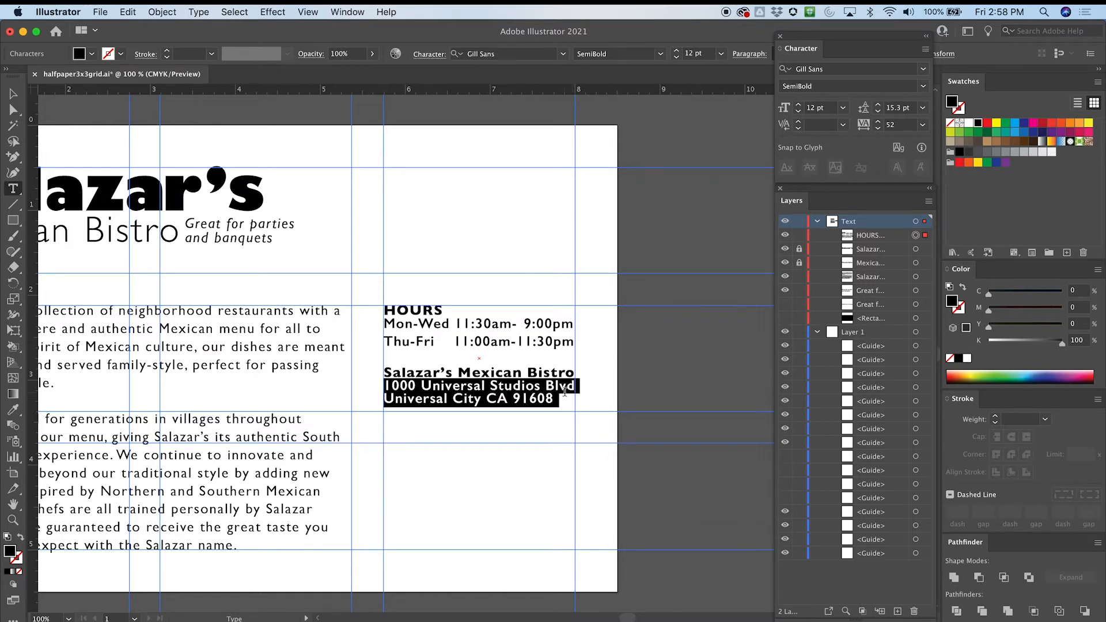
pyautogui.click(893, 109)
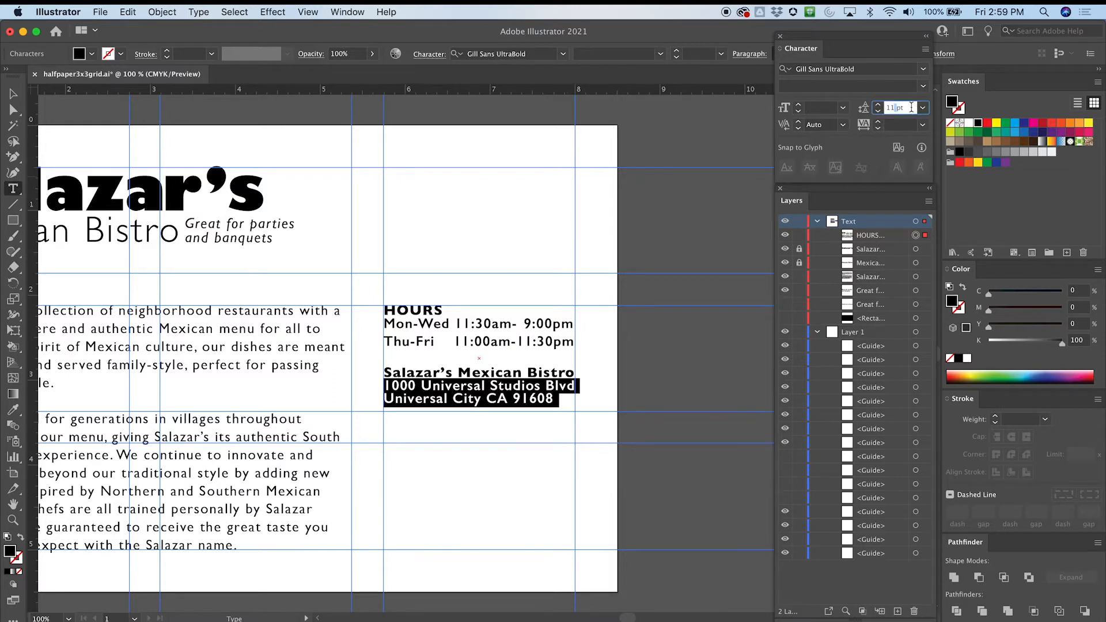
pyautogui.press('BackSpace')
pyautogui.write('5.3')
pyautogui.press('Return')
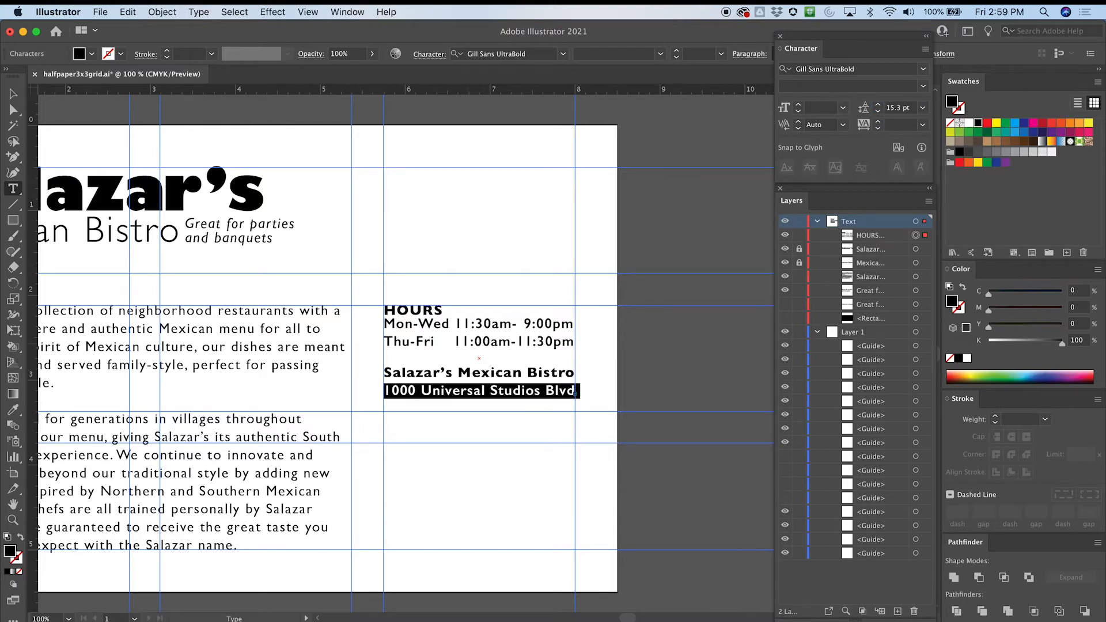
# Set the leading of the bold Salazar's Mexican Bistro heading above the address to 9 pt
pyautogui.click(458, 342)
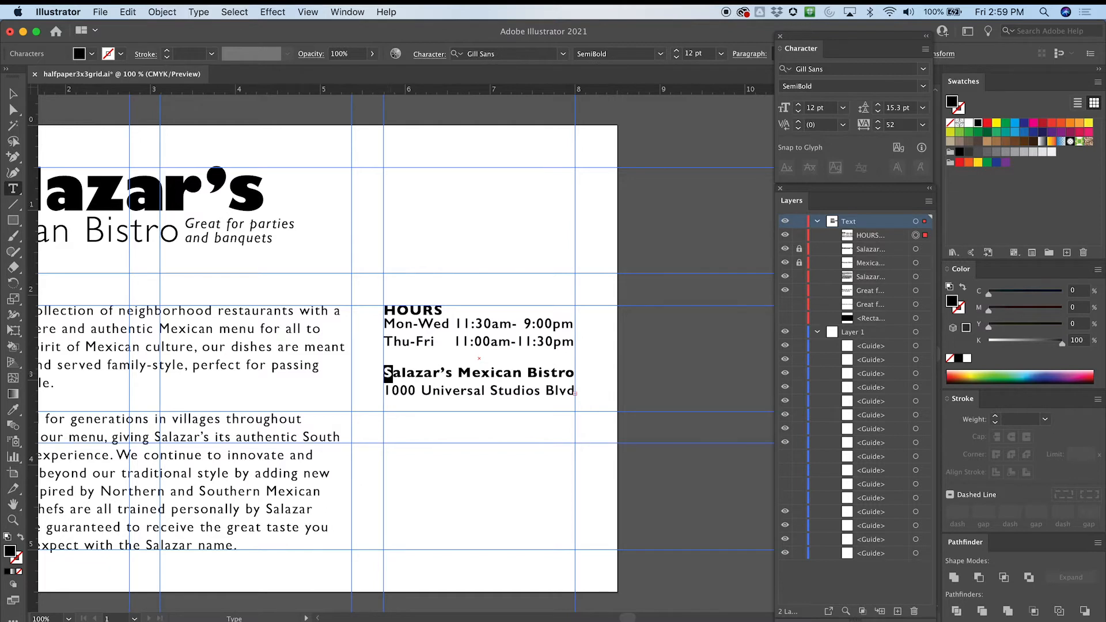
pyautogui.moveTo(385, 373); pyautogui.dragTo(575, 373)
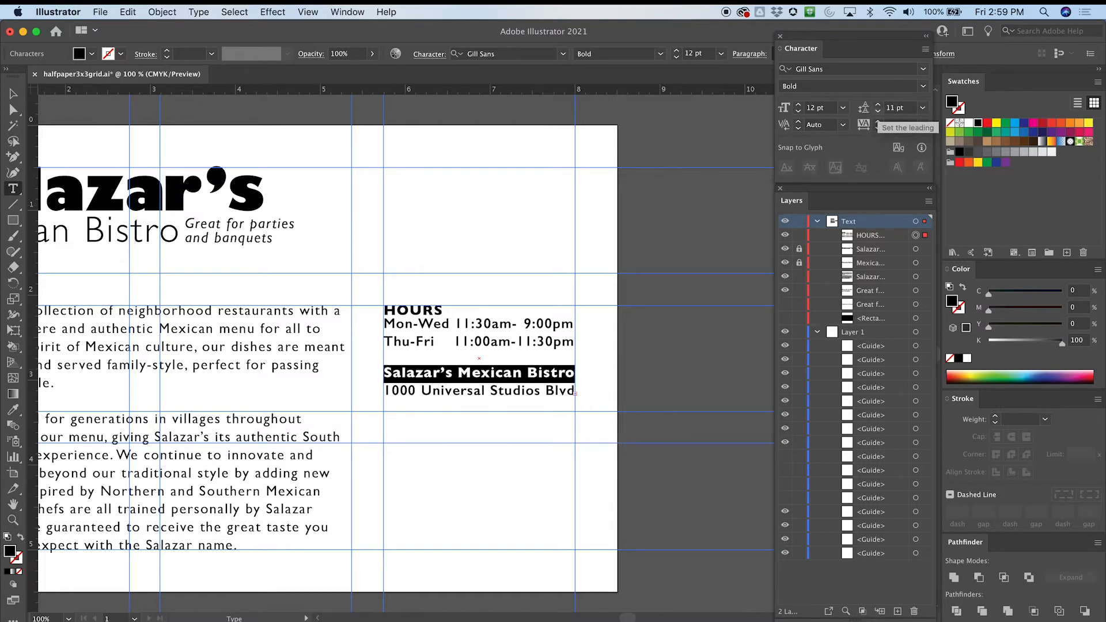
pyautogui.click(878, 111)
pyautogui.click(879, 111)
pyautogui.click(879, 112)
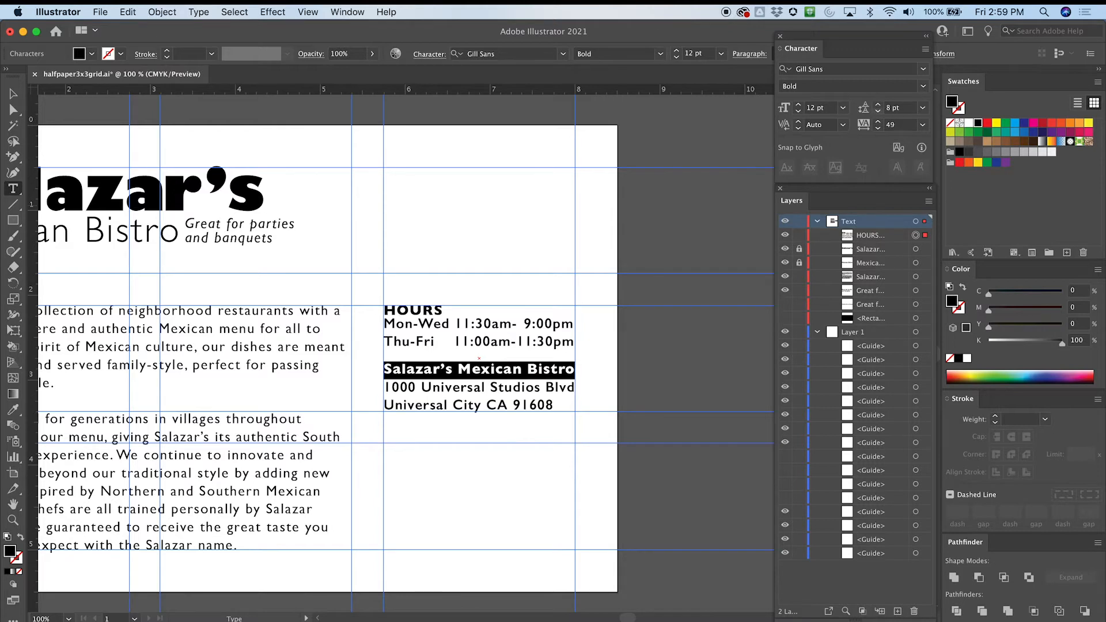
pyautogui.click(878, 104)
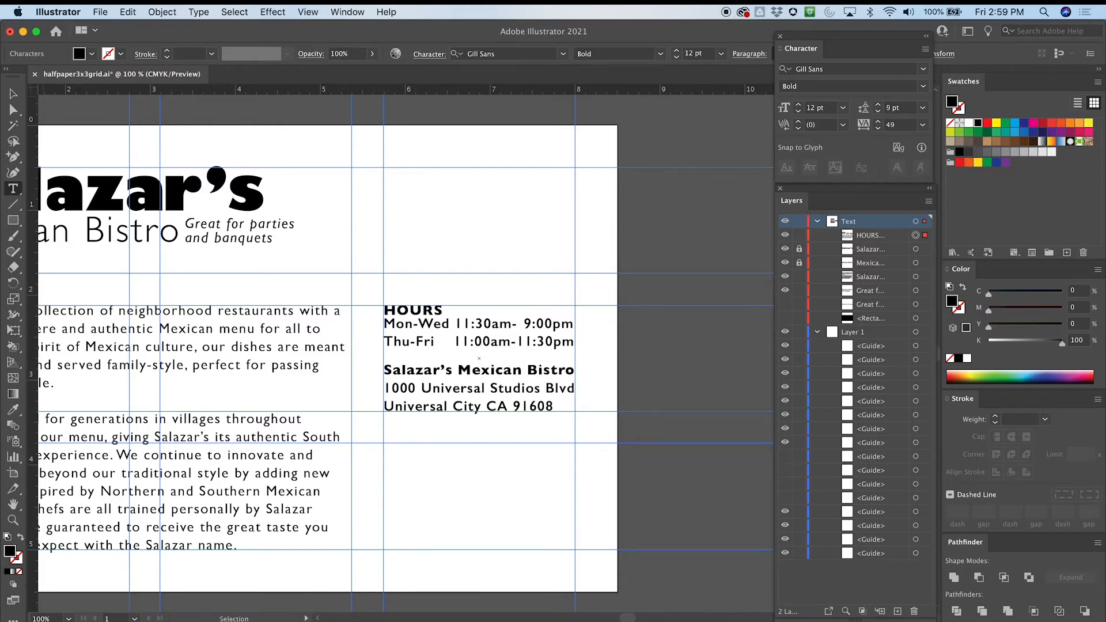
# Deselect the hours and address text, hide the guides and review the whole half-page layout at 66.67%
pyautogui.click(13, 94)
pyautogui.click(383, 168)
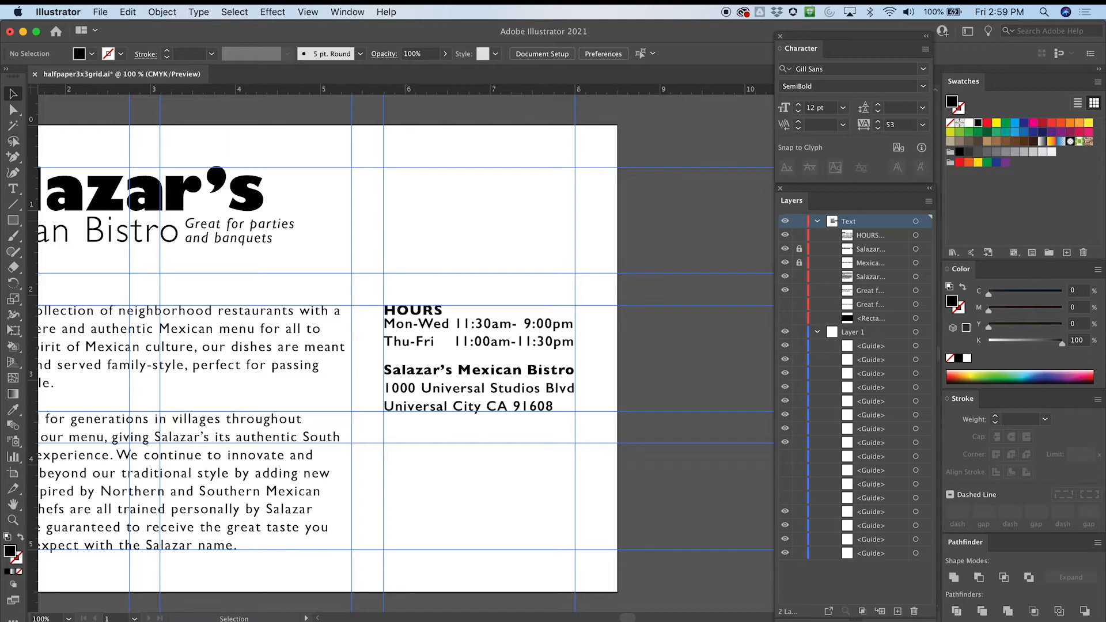
pyautogui.press('super+semicolon')
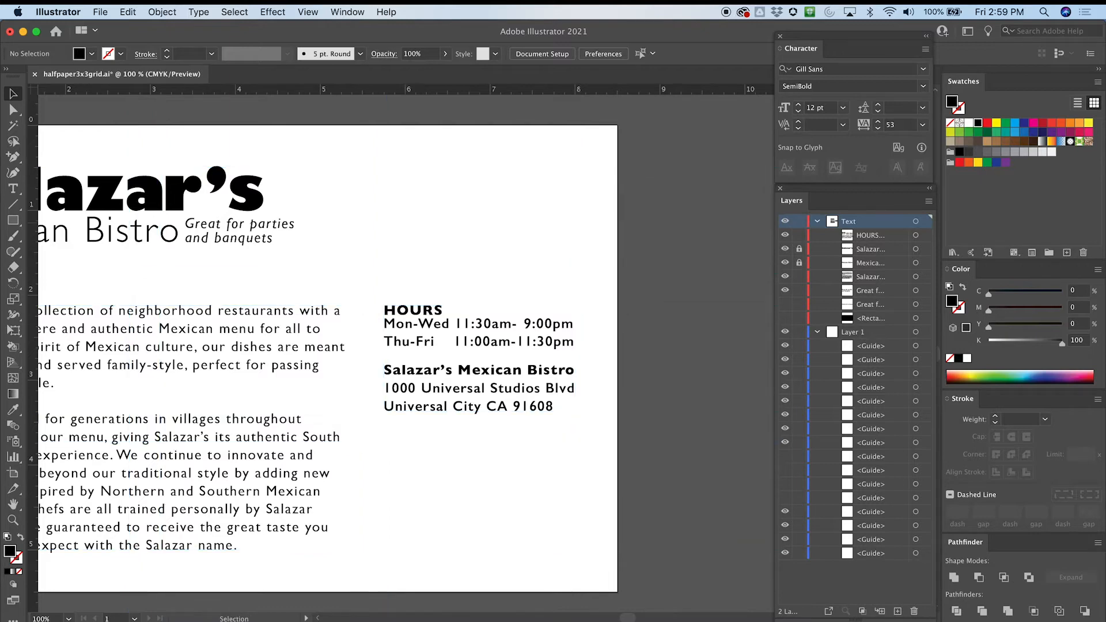
pyautogui.press('super+minus')
pyautogui.press('super+minus')
pyautogui.press('super+equal')
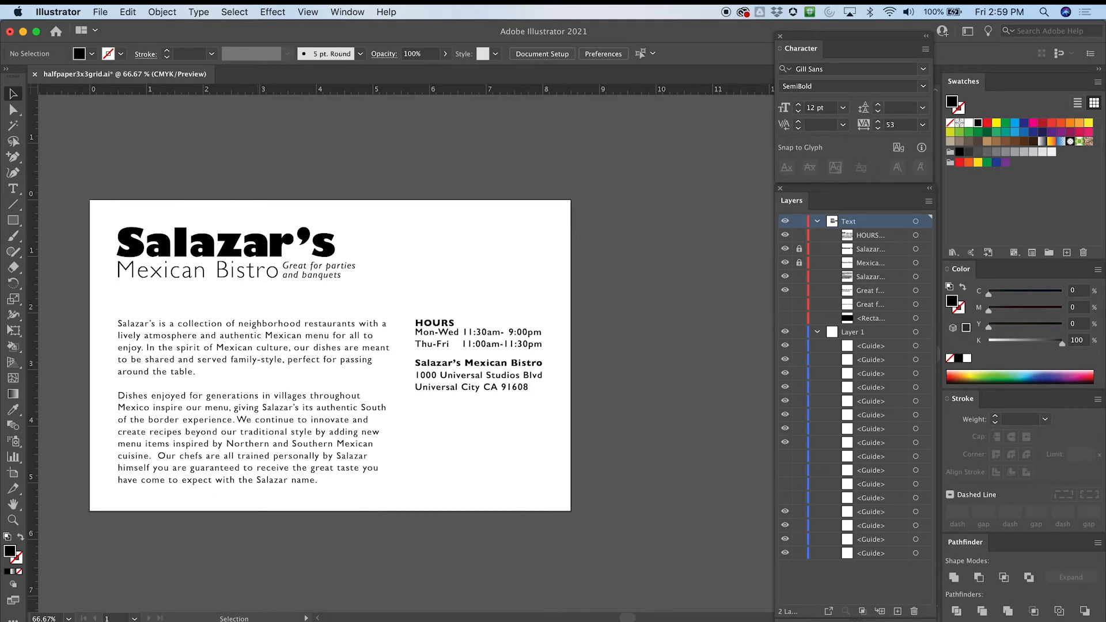
pyautogui.press('super+Tab')
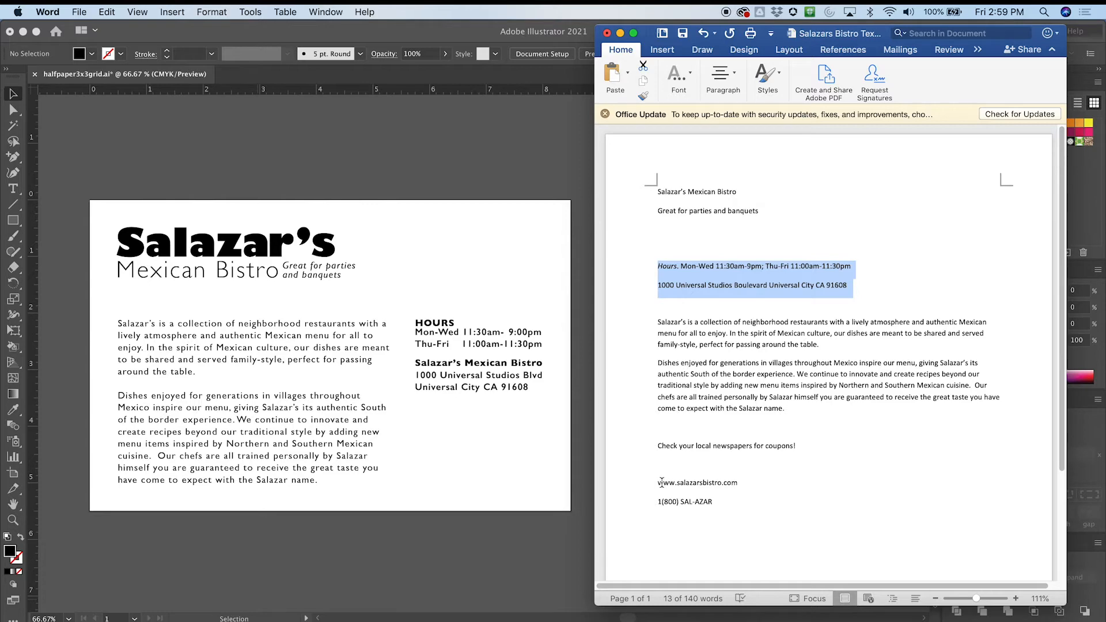
pyautogui.moveTo(658, 484); pyautogui.dragTo(748, 486)
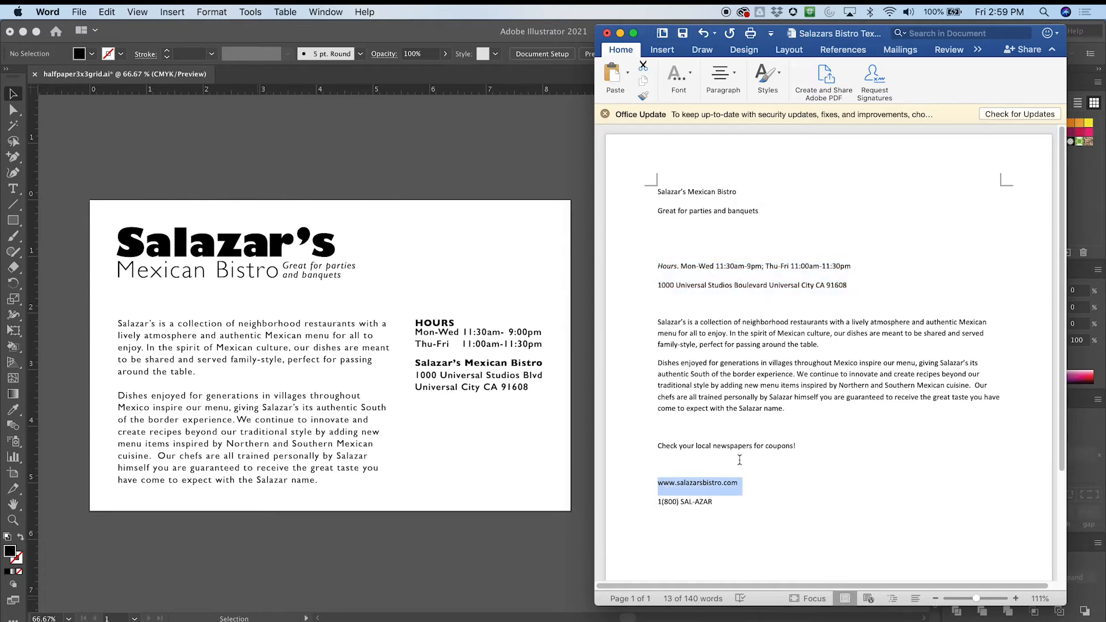
pyautogui.press('super+c')
pyautogui.click(23, 205)
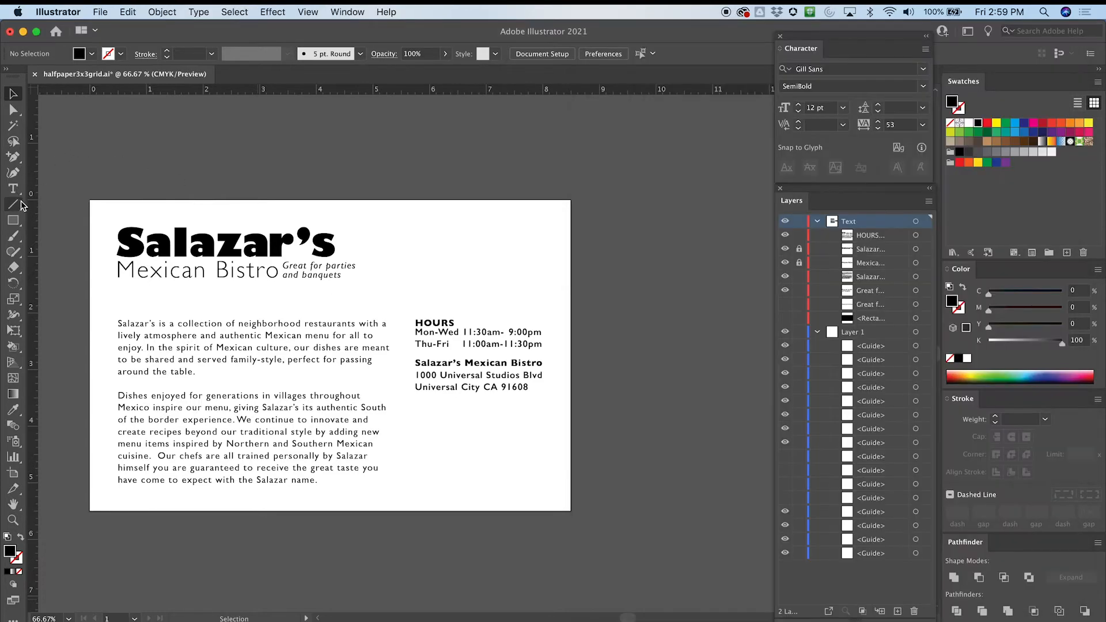
pyautogui.click(12, 189)
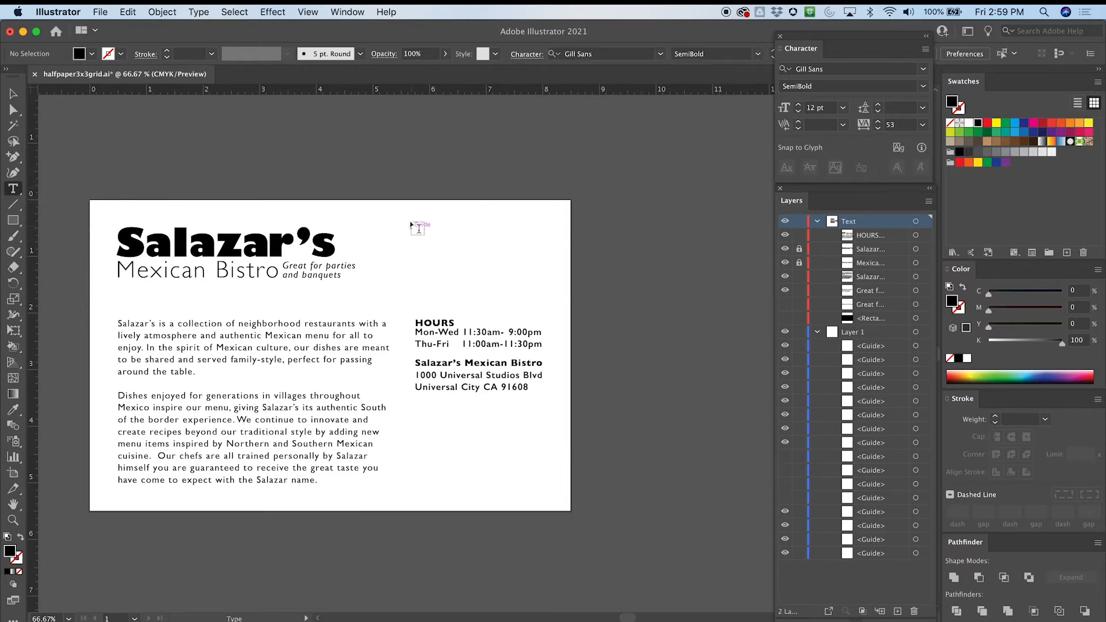
pyautogui.click(418, 229)
pyautogui.press('super+v')
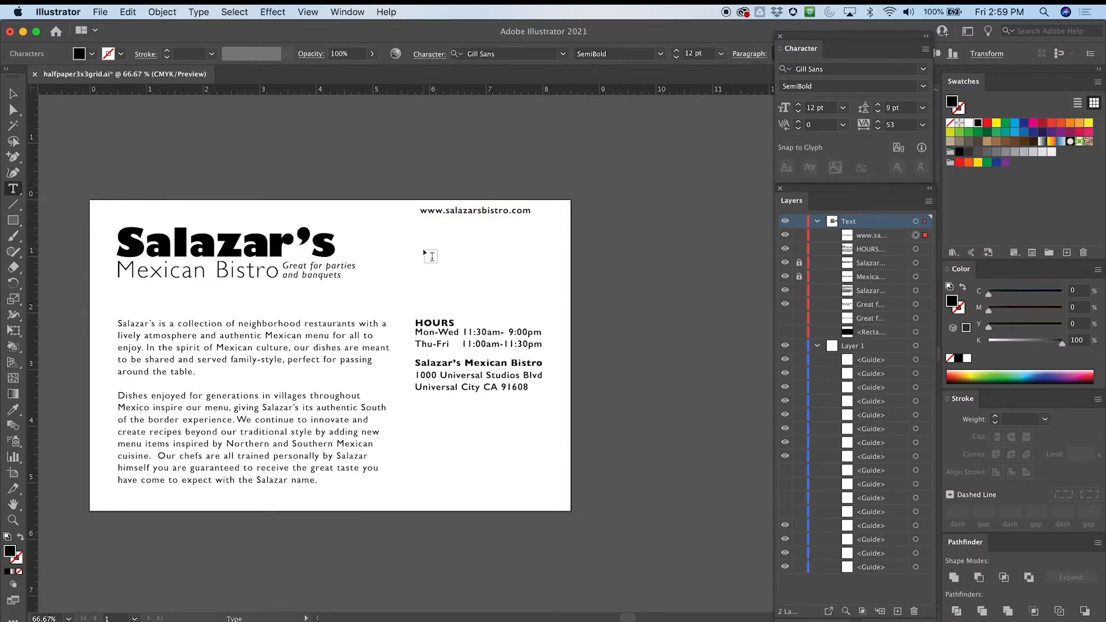
# Move the website line off the artboard onto the pasteboard beside the hours block
pyautogui.click(12, 95)
pyautogui.click(12, 97)
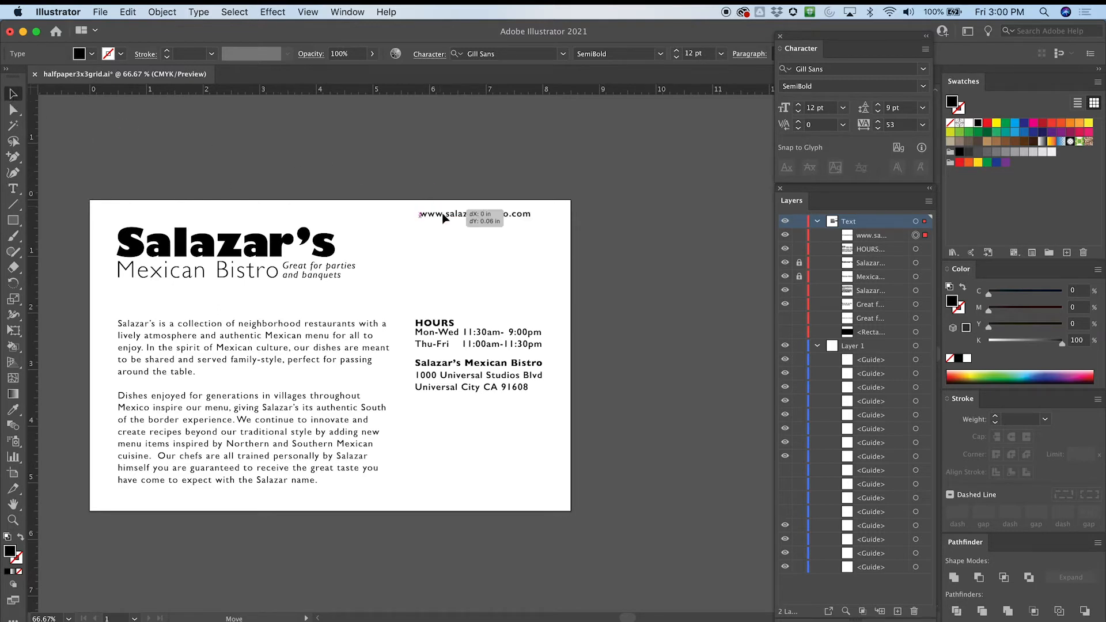
pyautogui.moveTo(432, 210); pyautogui.dragTo(617, 341)
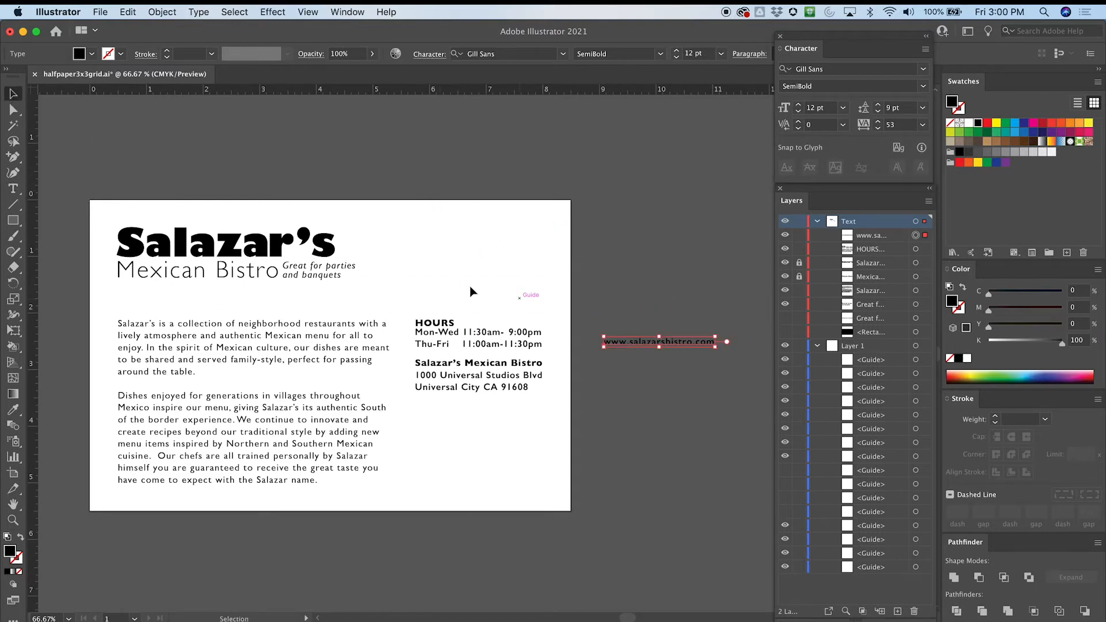
# Copy the bistro's phone number from the Word document and paste it as a separate text line on the Illustrator artboard above HOURS
pyautogui.click(12, 189)
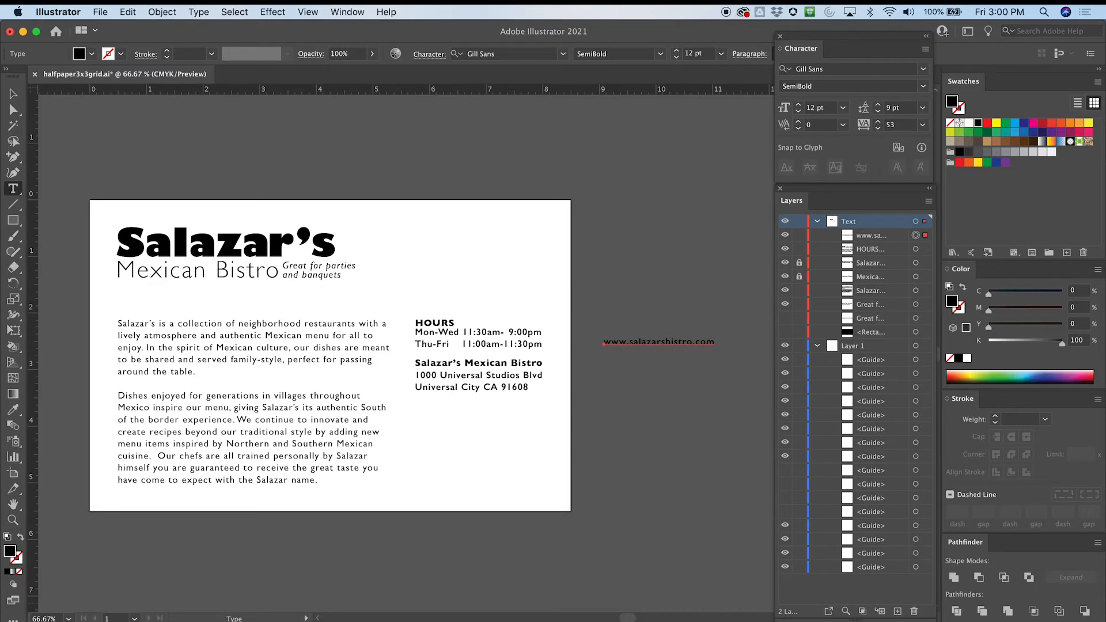
pyautogui.press('super+Tab')
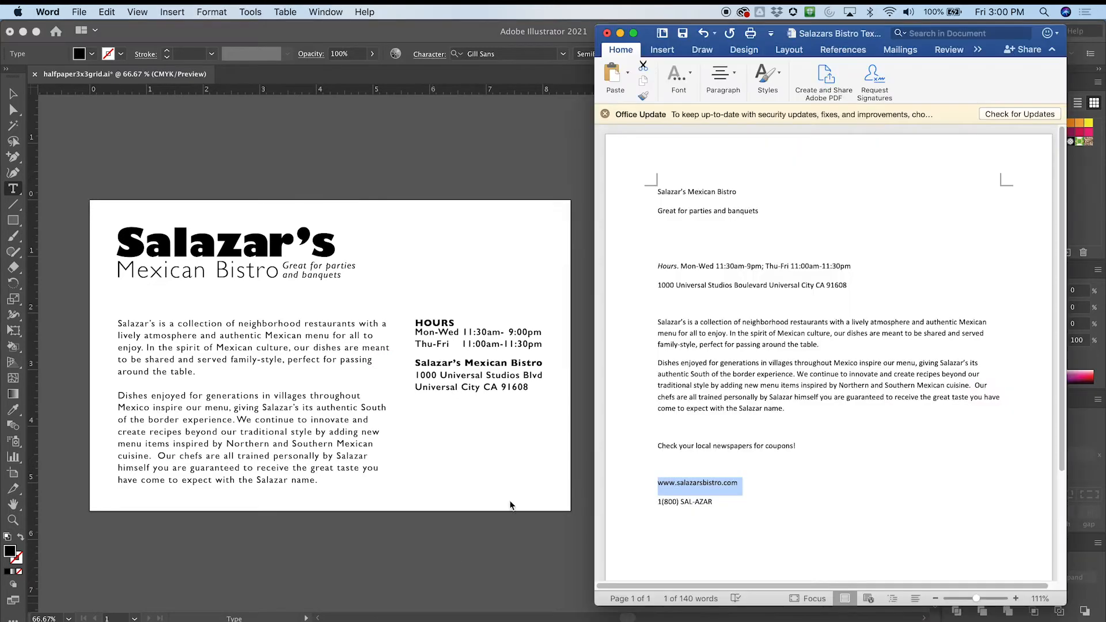
pyautogui.moveTo(712, 501); pyautogui.dragTo(628, 496)
pyautogui.click(707, 503)
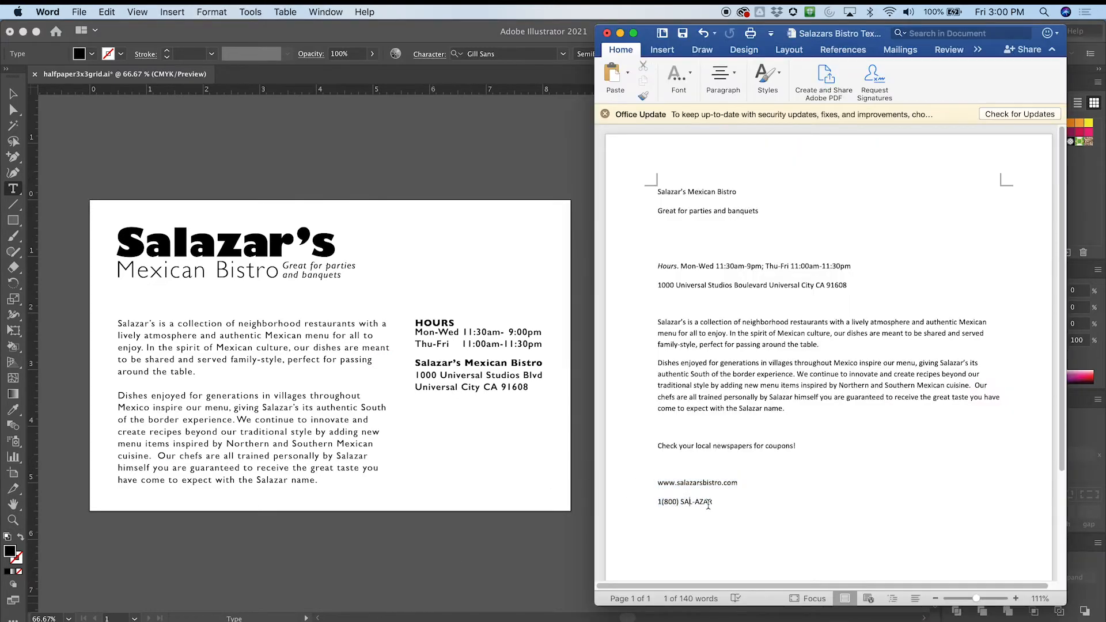
pyautogui.moveTo(712, 503); pyautogui.dragTo(657, 503)
pyautogui.press('super+c')
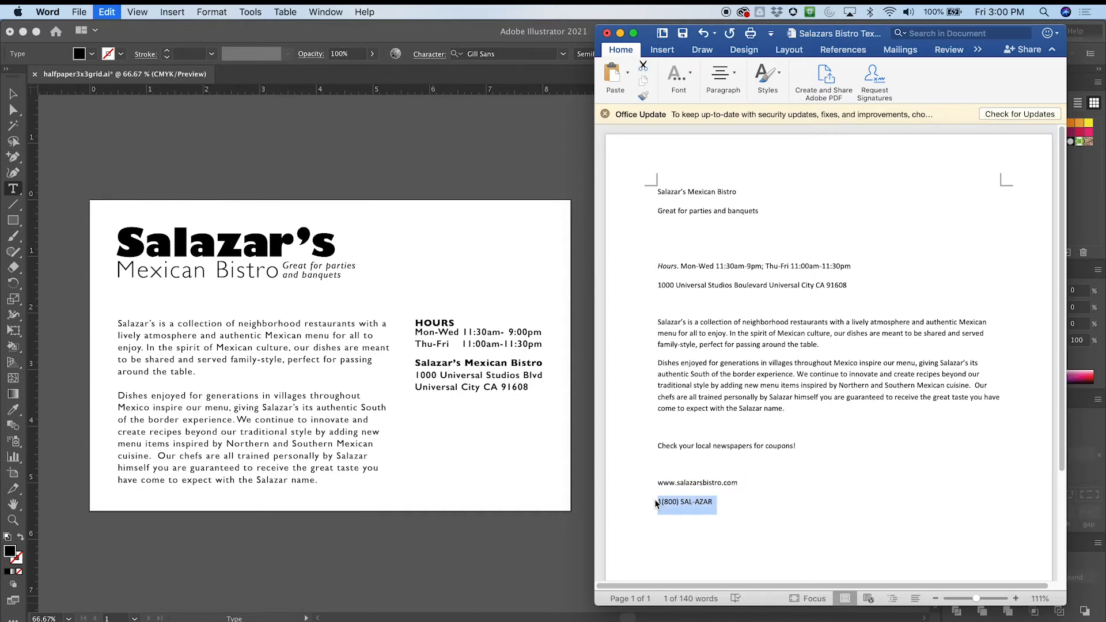
pyautogui.click(488, 281)
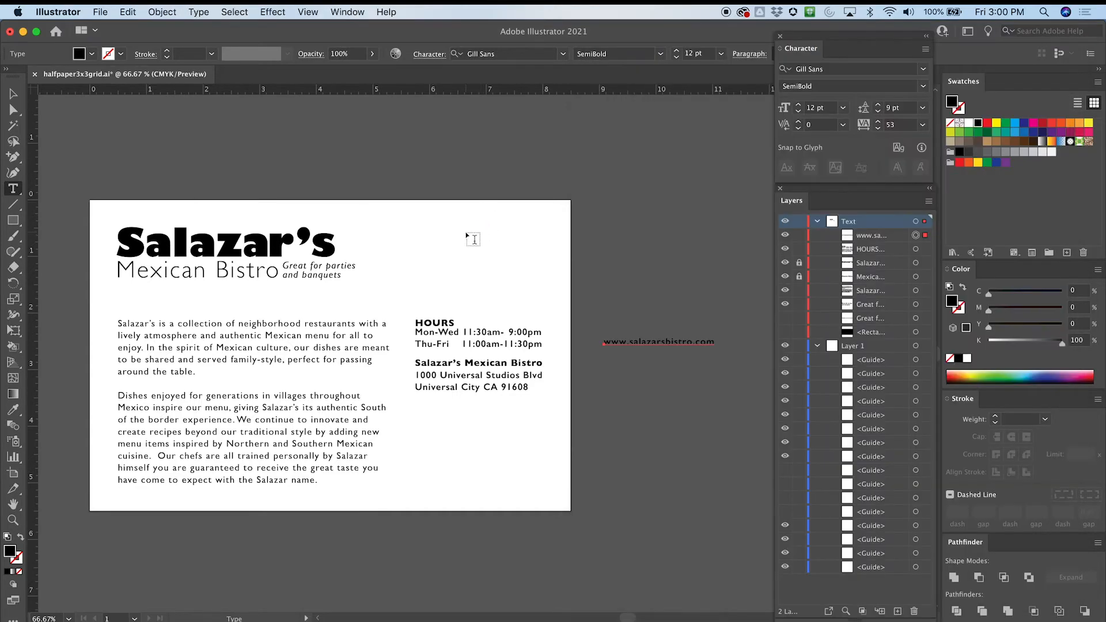
pyautogui.click(466, 230)
pyautogui.press('super+v')
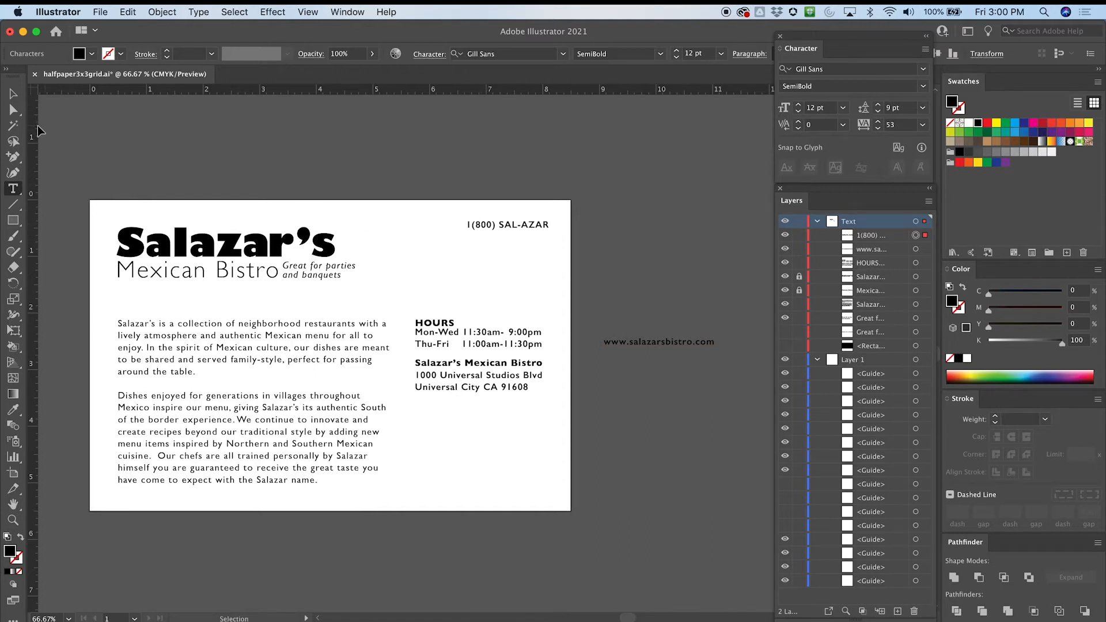
# Move the phone number onto the pasteboard beside the artboard, above the website line and aligned with its left edge
pyautogui.click(12, 93)
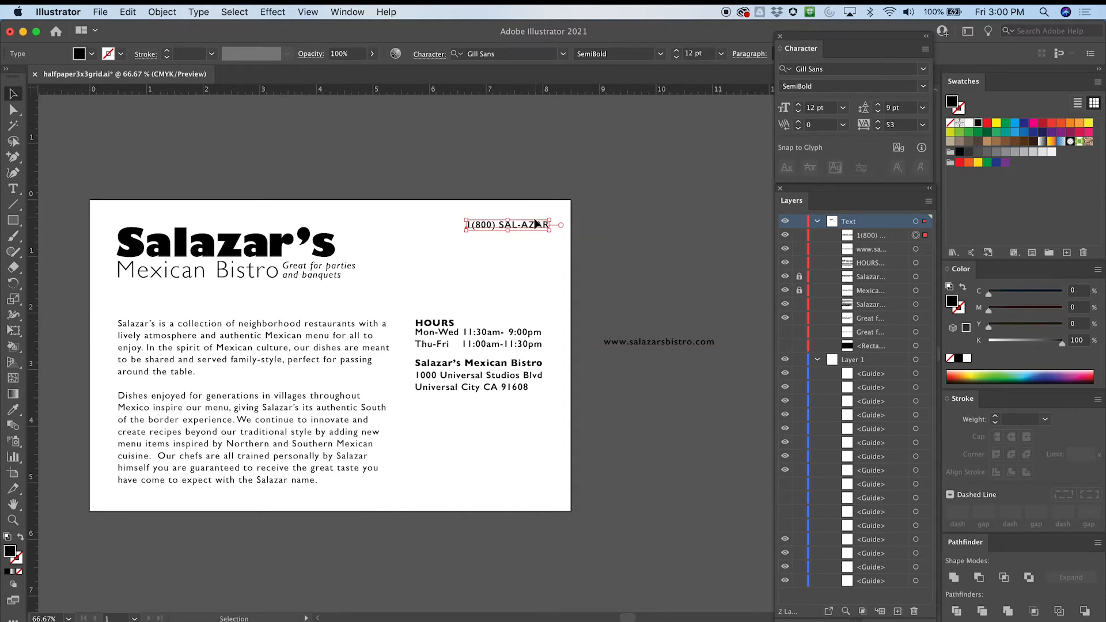
pyautogui.moveTo(535, 223); pyautogui.dragTo(542, 253)
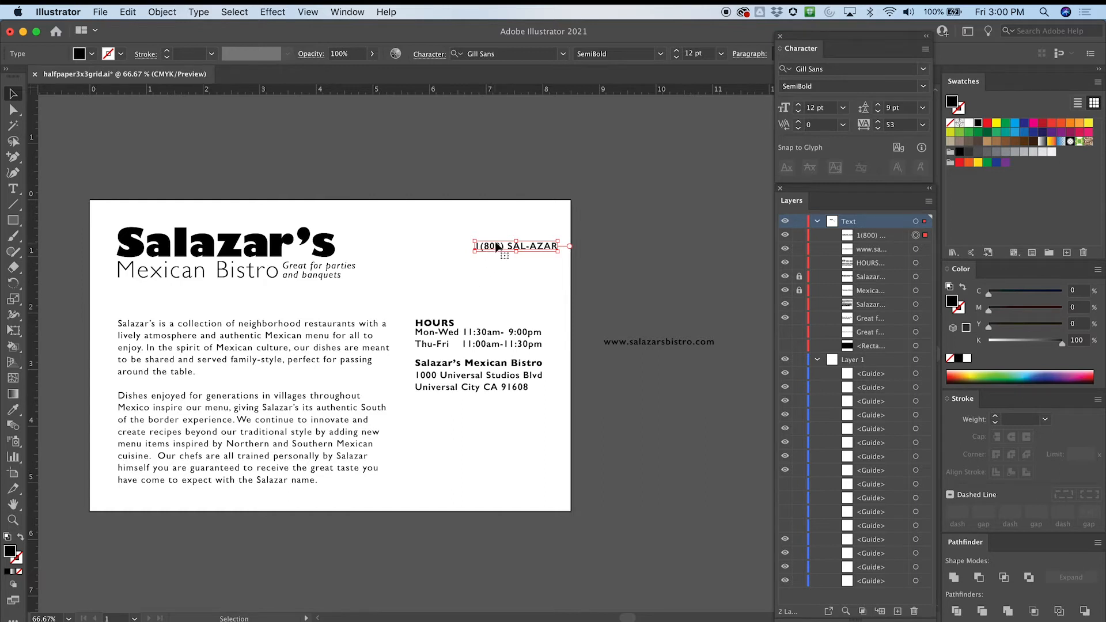
pyautogui.moveTo(541, 249); pyautogui.dragTo(669, 282)
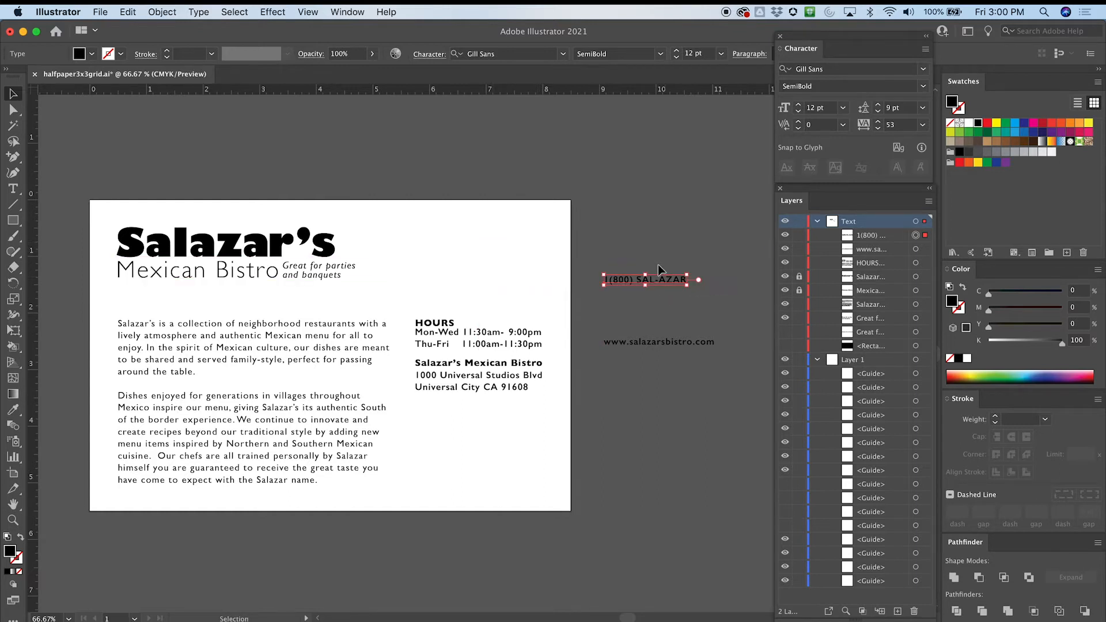
# Show the guides and place the phone number and website in the lower-right grid cell, at its top-left and bottom-right corners
pyautogui.press('super+semicolon')
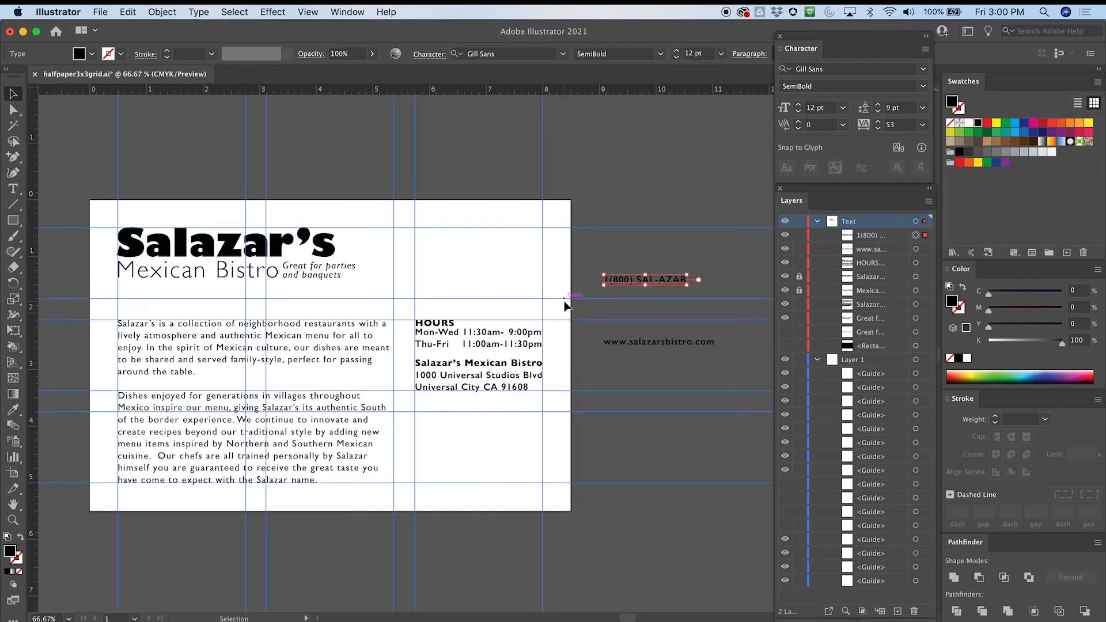
pyautogui.press('super+equal')
pyautogui.moveTo(432, 371); pyautogui.dragTo(546, 245)
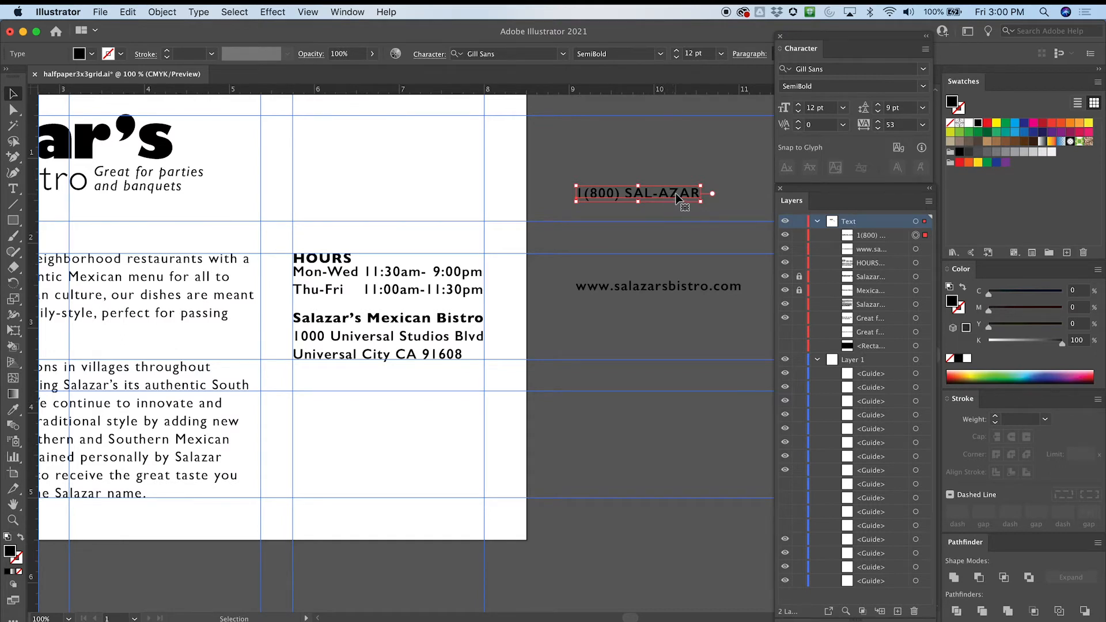
pyautogui.moveTo(672, 195); pyautogui.dragTo(388, 401)
pyautogui.moveTo(614, 291); pyautogui.dragTo(365, 496)
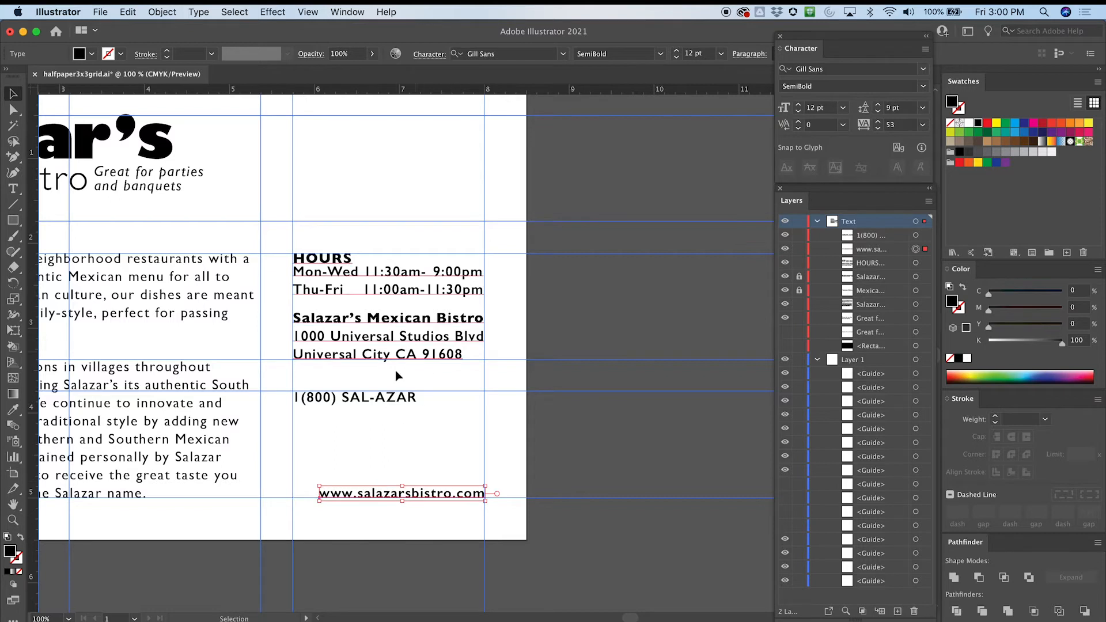
# Move the phone number down to just above the website line near the right margin guide and clear the selection
pyautogui.moveTo(382, 398); pyautogui.dragTo(454, 465)
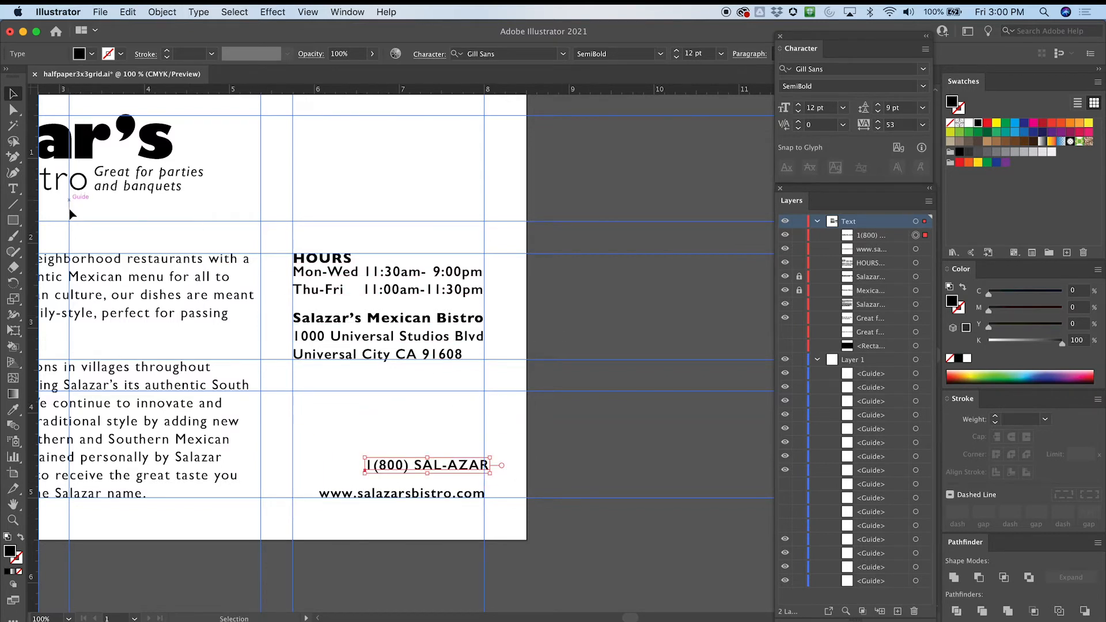
pyautogui.keyDown('shift'); pyautogui.click(393, 493); pyautogui.keyUp('shift')
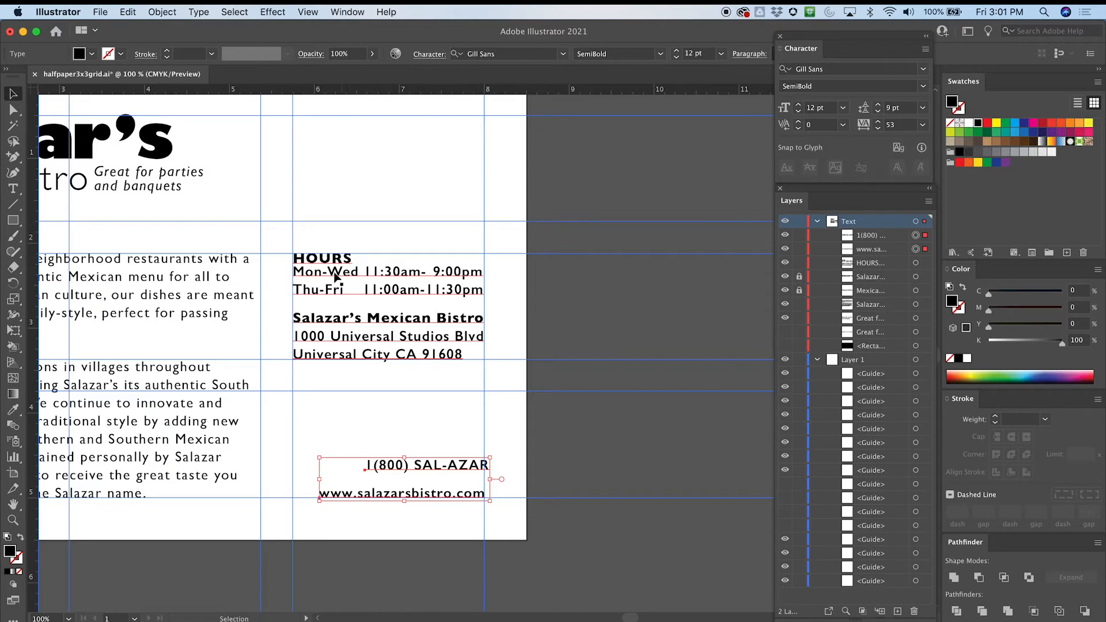
pyautogui.click(372, 333)
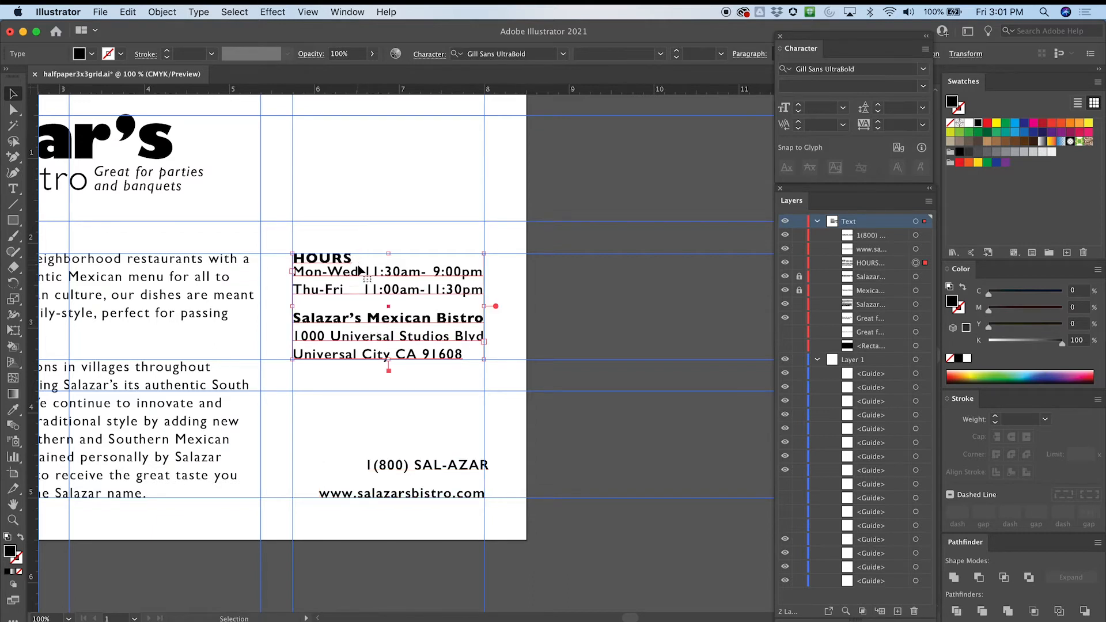
pyautogui.press('super+shift+a')
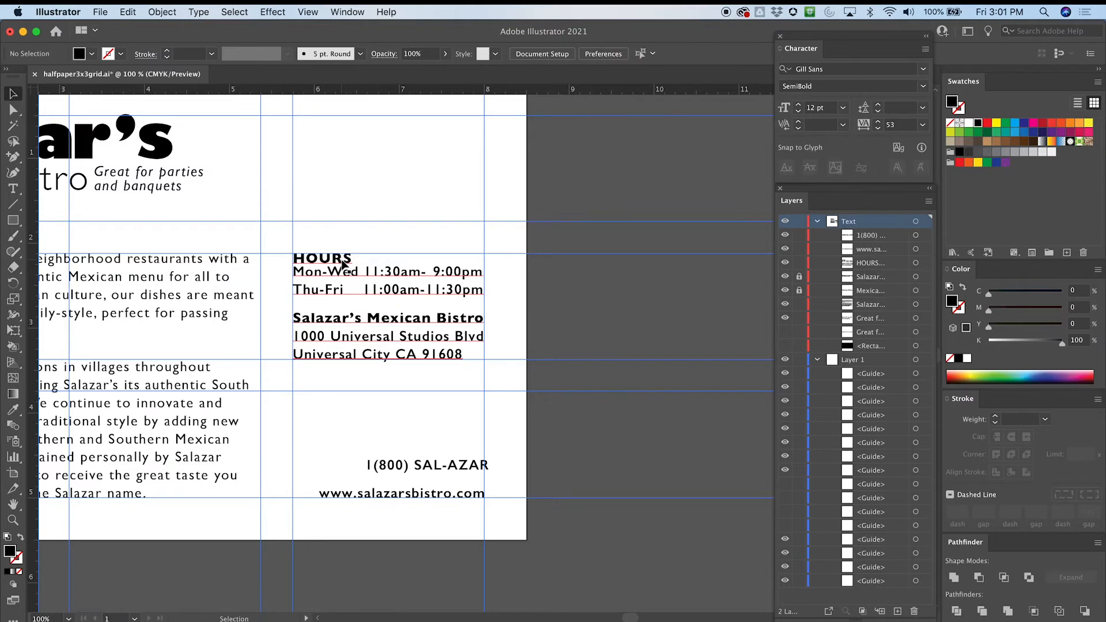
# Duplicate the combined hours and address text block onto the pasteboard to the right of the artboard
pyautogui.moveTo(343, 264); pyautogui.dragTo(566, 163)
pyautogui.press('t')
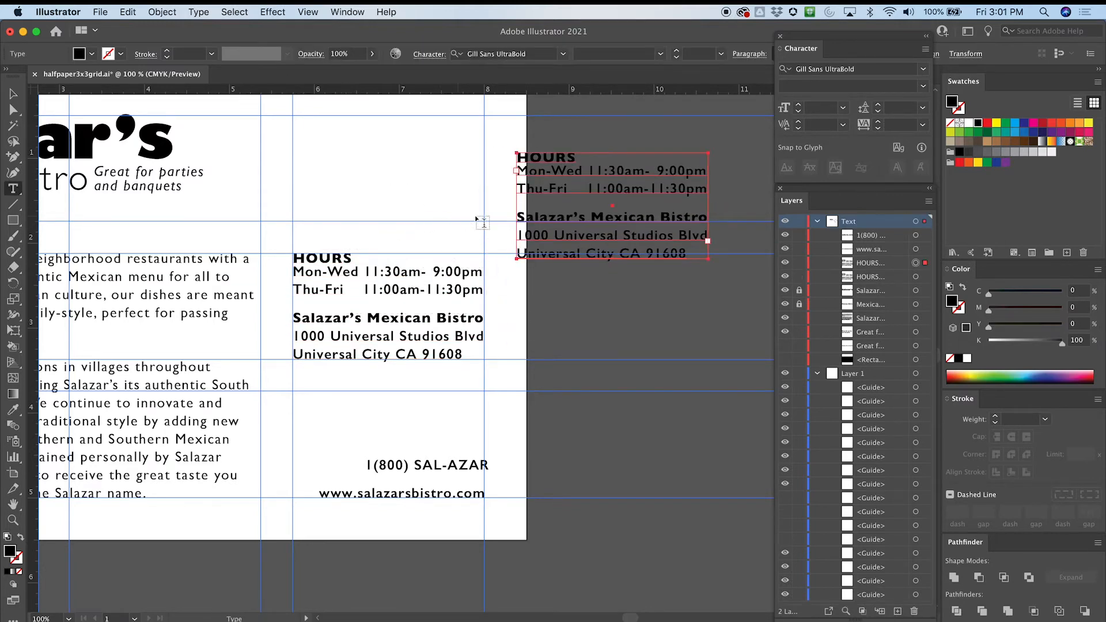
# Try deleting the restaurant name and address lines from the duplicated block on the pasteboard
pyautogui.moveTo(521, 217); pyautogui.dragTo(725, 266)
pyautogui.press('BackSpace')
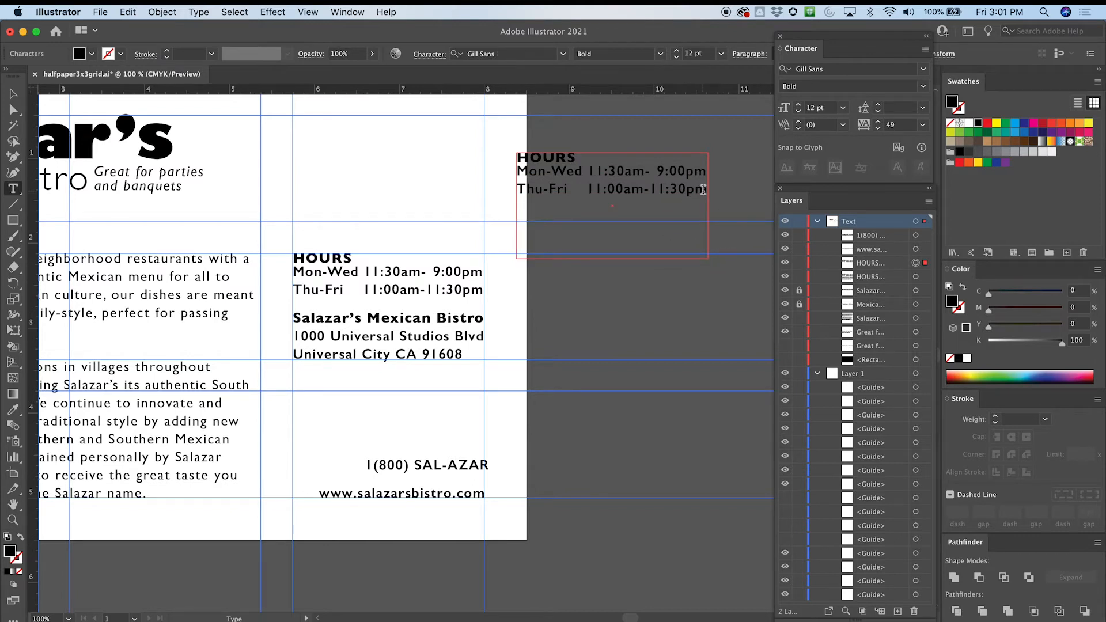
pyautogui.click(322, 272)
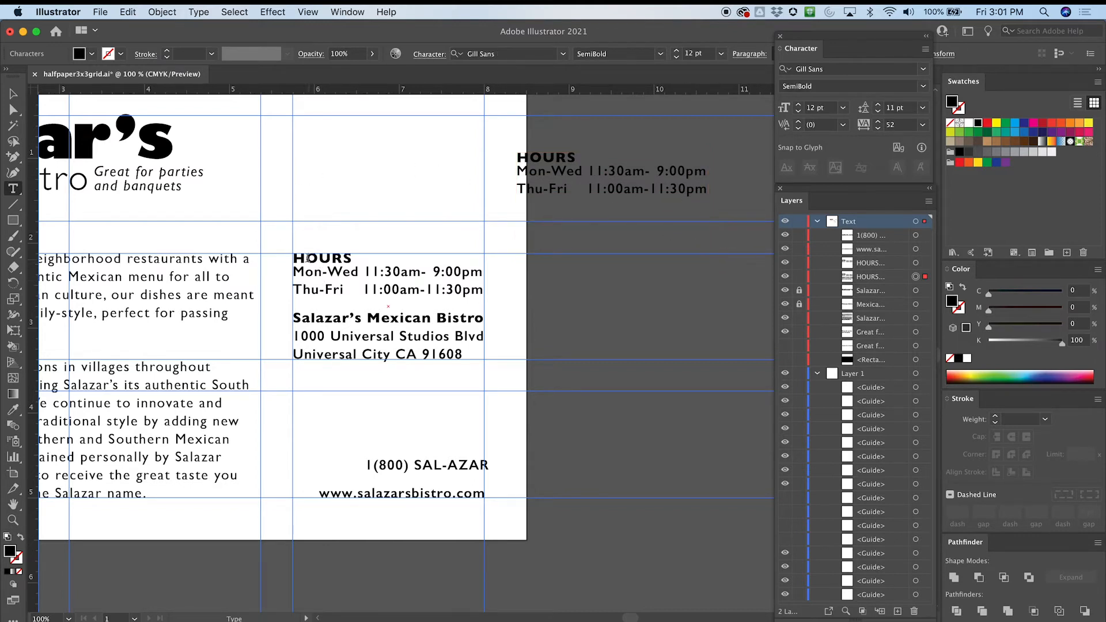
pyautogui.moveTo(294, 315); pyautogui.dragTo(529, 349)
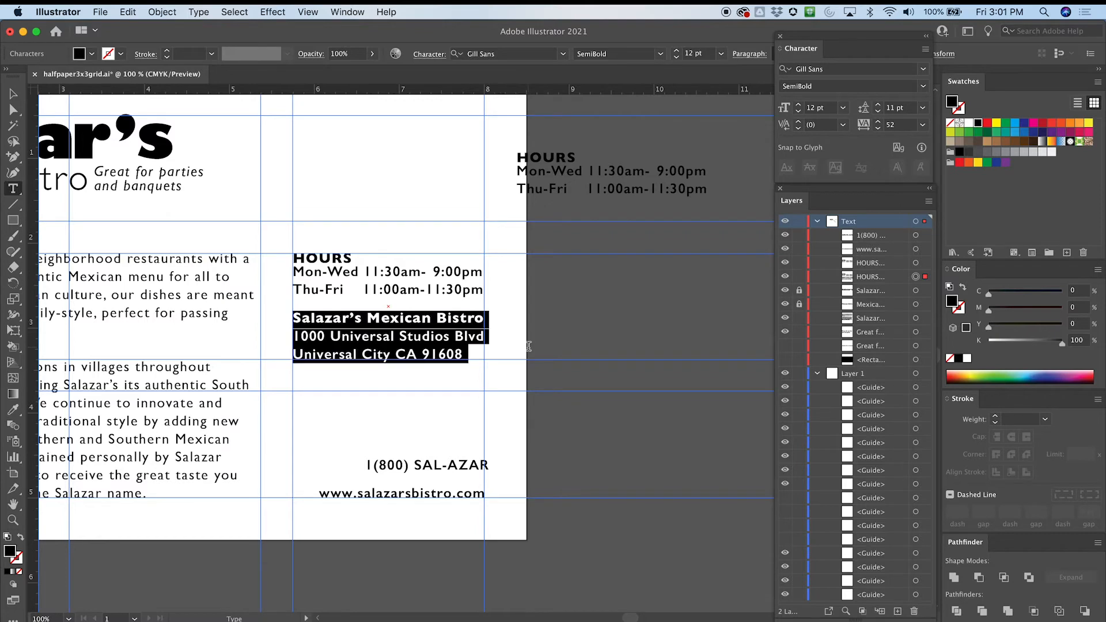
pyautogui.press('super+z')
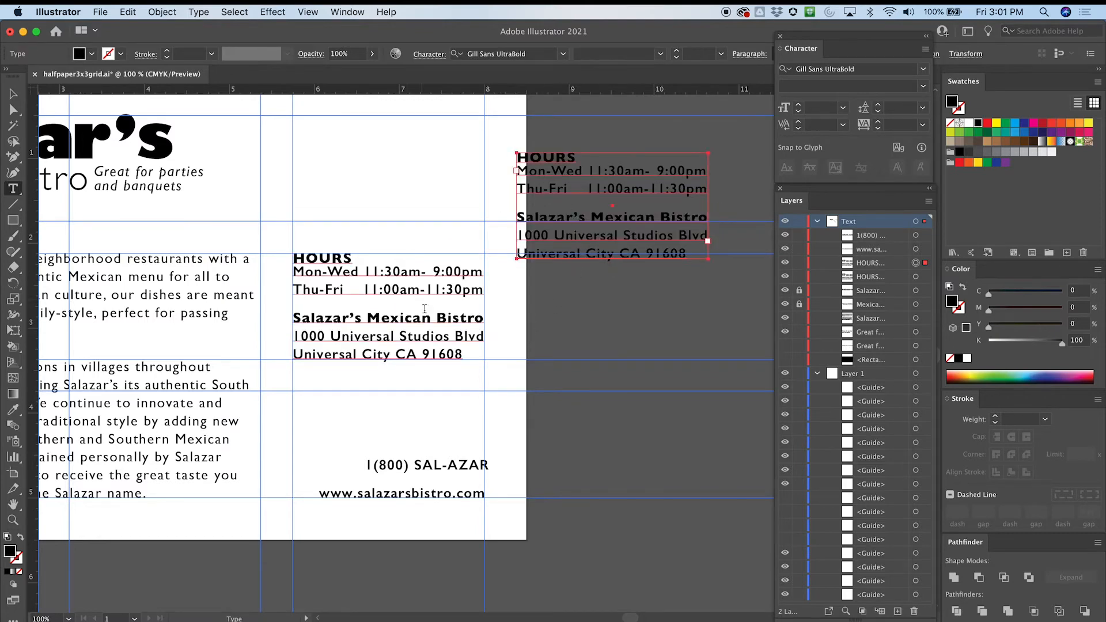
# Split the text into two blocks by deleting the name and address lines from the original and the hours lines from the duplicate
pyautogui.moveTo(299, 319); pyautogui.dragTo(523, 366)
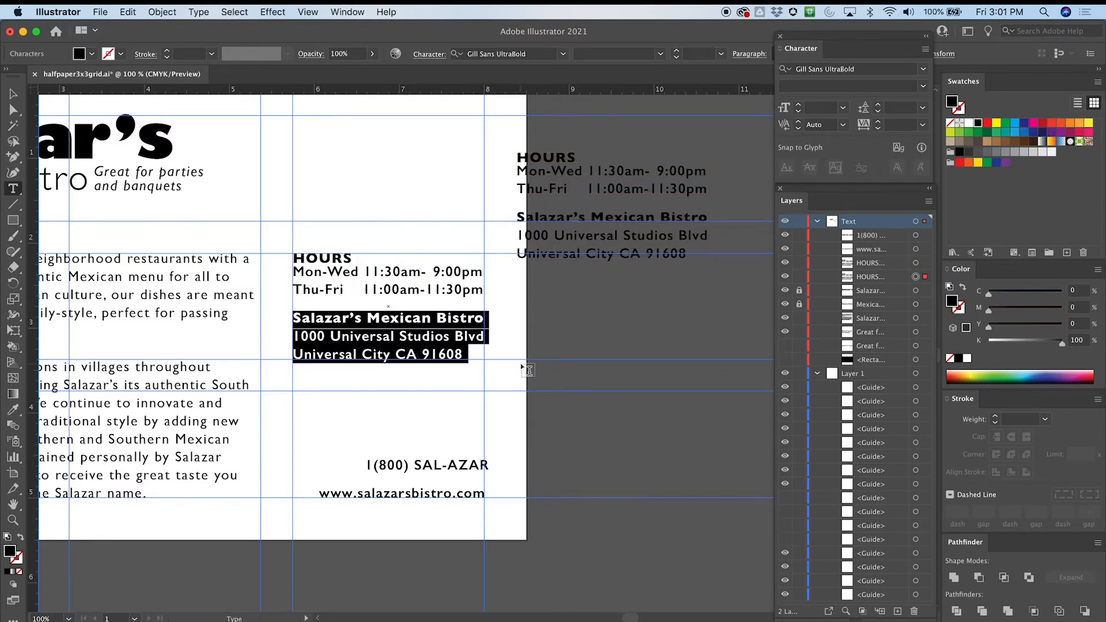
pyautogui.press('BackSpace')
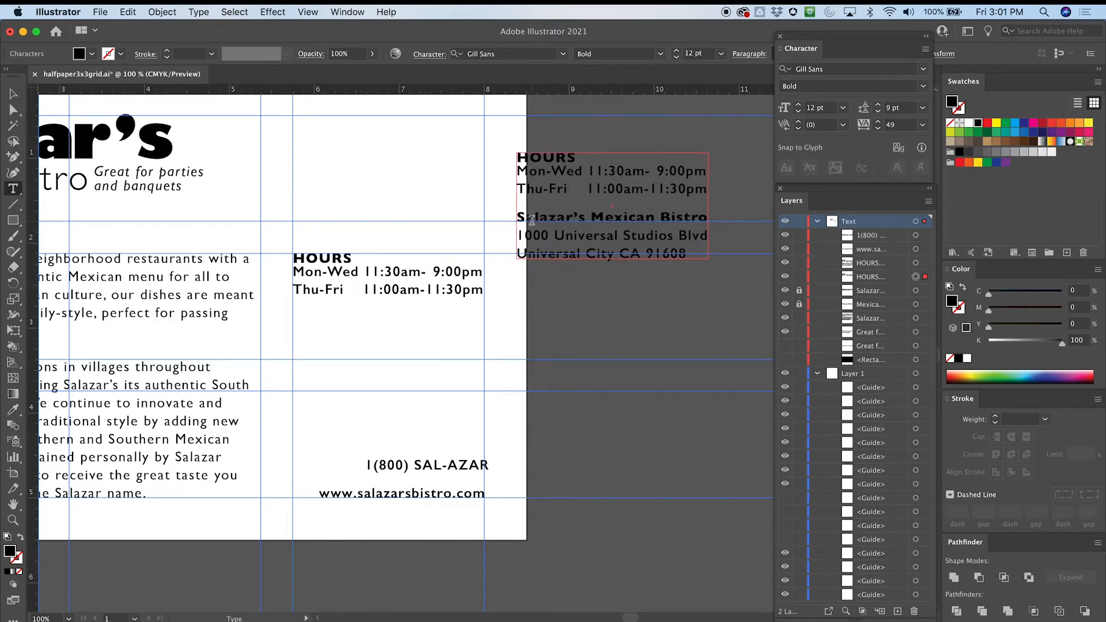
pyautogui.click(534, 164)
pyautogui.moveTo(518, 217); pyautogui.dragTo(500, 153)
pyautogui.press('BackSpace')
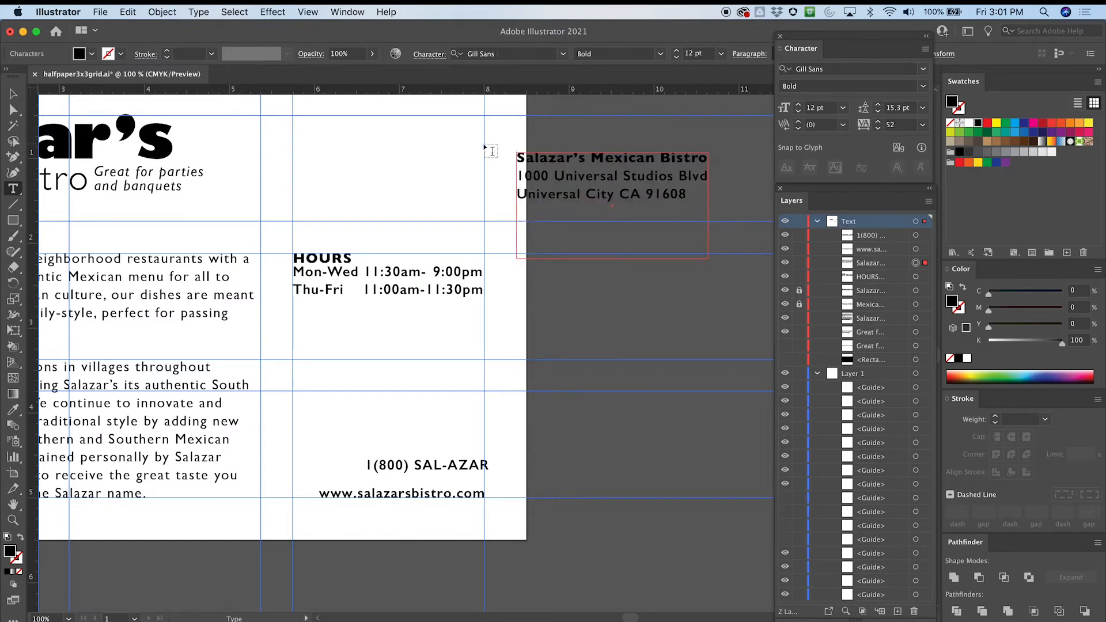
pyautogui.press('Escape')
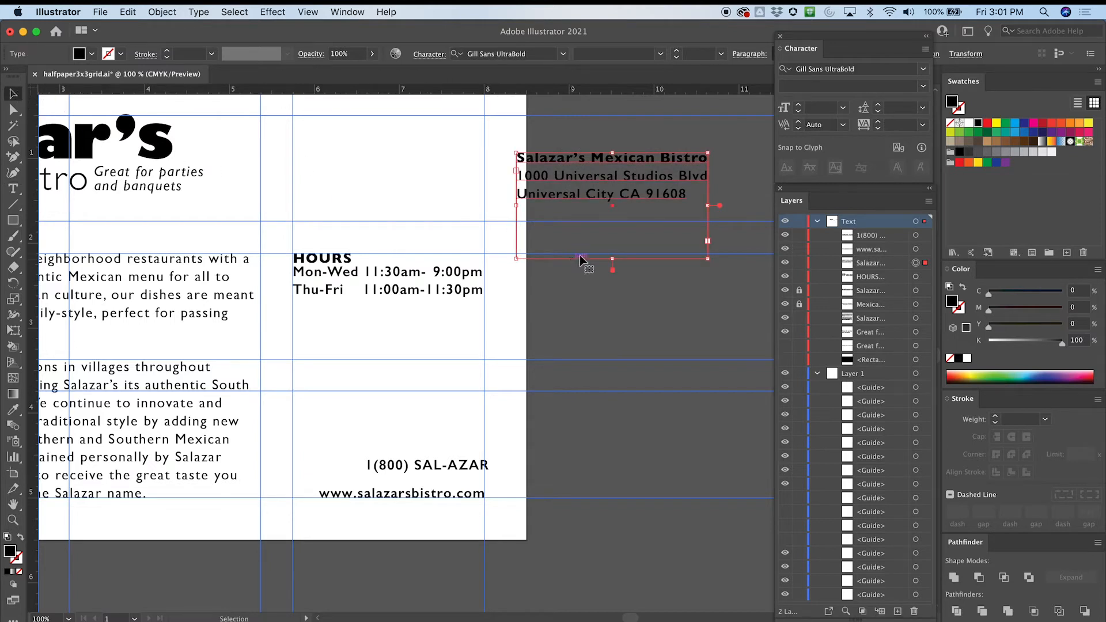
# Shorten the frames of the address block and the hours block to fit just their remaining lines of text
pyautogui.moveTo(612, 259); pyautogui.dragTo(614, 211)
pyautogui.click(401, 293)
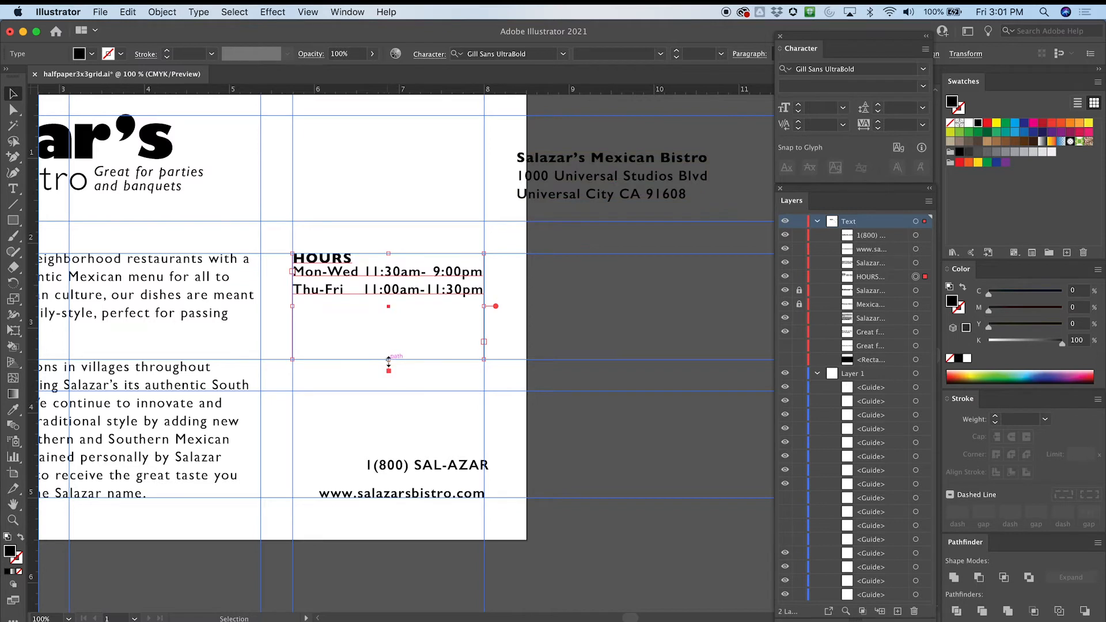
pyautogui.moveTo(388, 363); pyautogui.dragTo(394, 300)
# Place the address block at the top of the lower-right grid cell and the phone number at the bottom of the cell above
pyautogui.moveTo(590, 161); pyautogui.dragTo(378, 404)
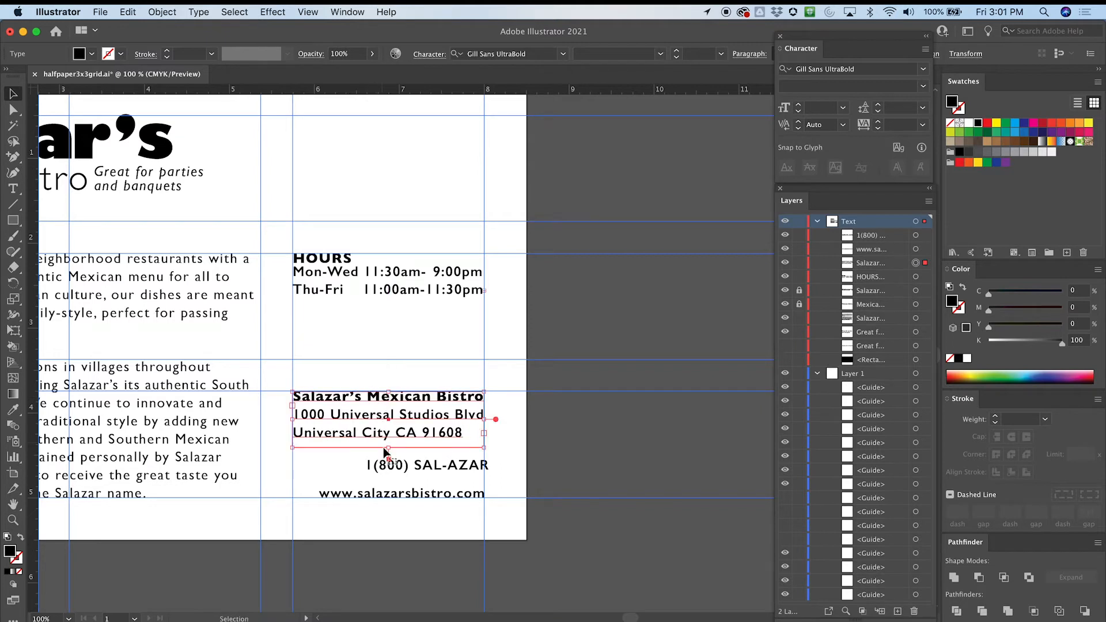
pyautogui.moveTo(424, 466); pyautogui.dragTo(418, 353)
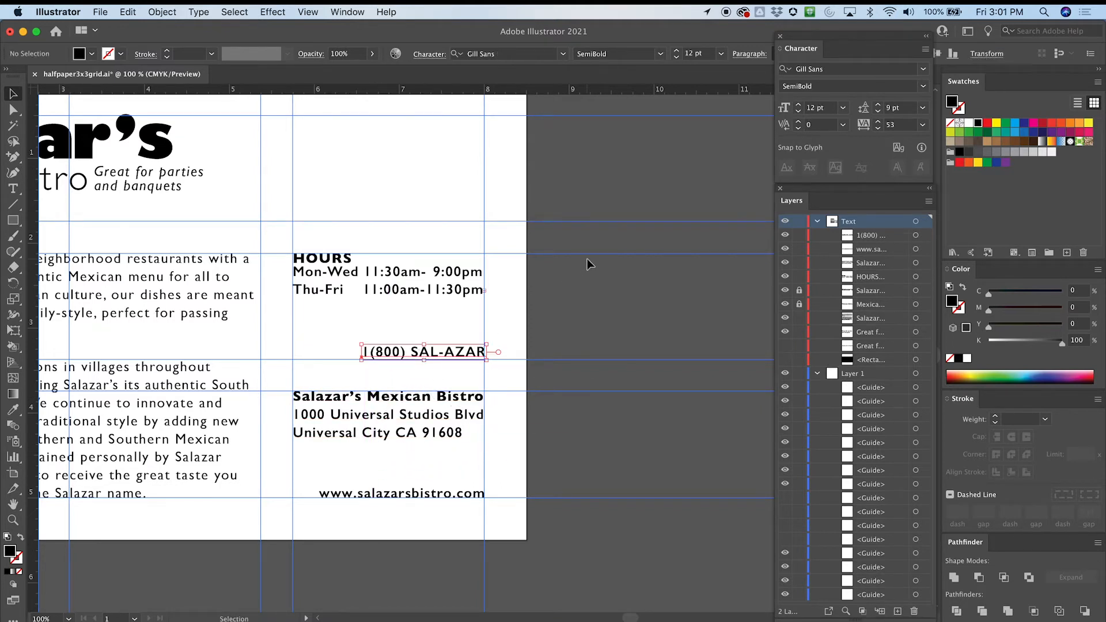
# Nudge the phone number so it sits on the bottom guide of its grid cell and lines up with the right margin guide
pyautogui.click(447, 352)
pyautogui.moveTo(452, 362); pyautogui.dragTo(453, 359)
pyautogui.press('Up')
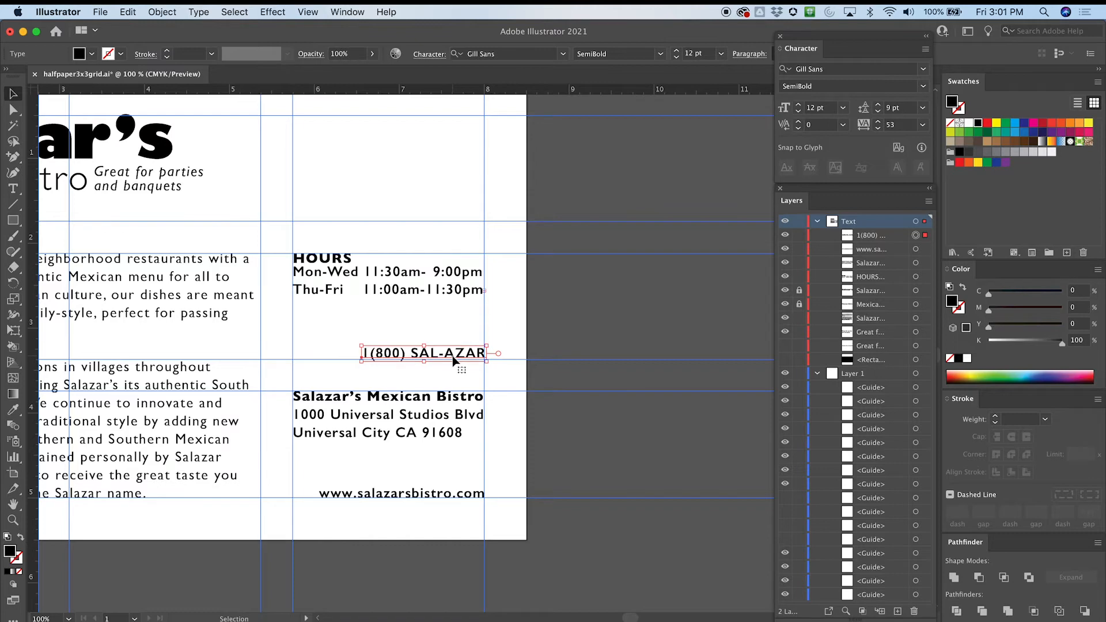
pyautogui.press('Down')
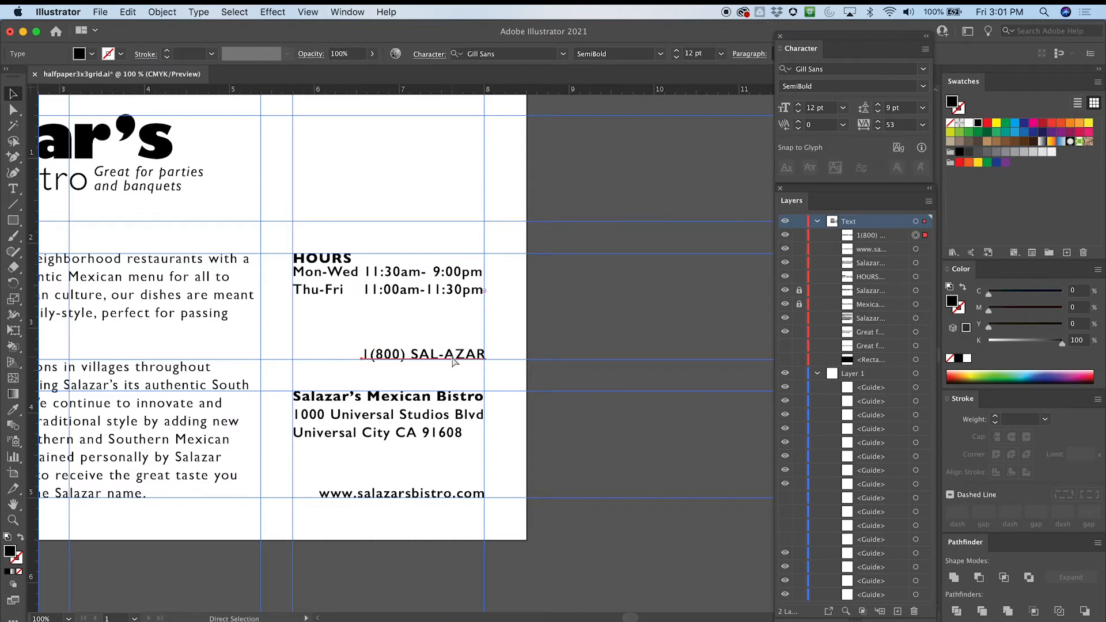
pyautogui.press('super+equal')
pyautogui.scroll(-1, 454, 362)
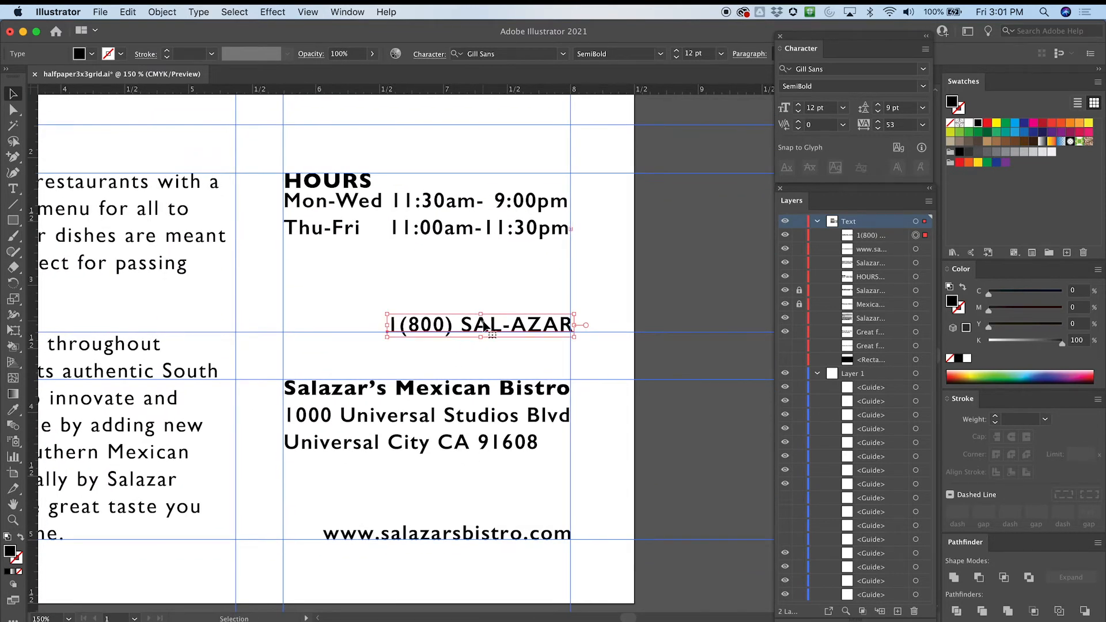
pyautogui.press('Left')
pyautogui.press('Up')
pyautogui.press('Down')
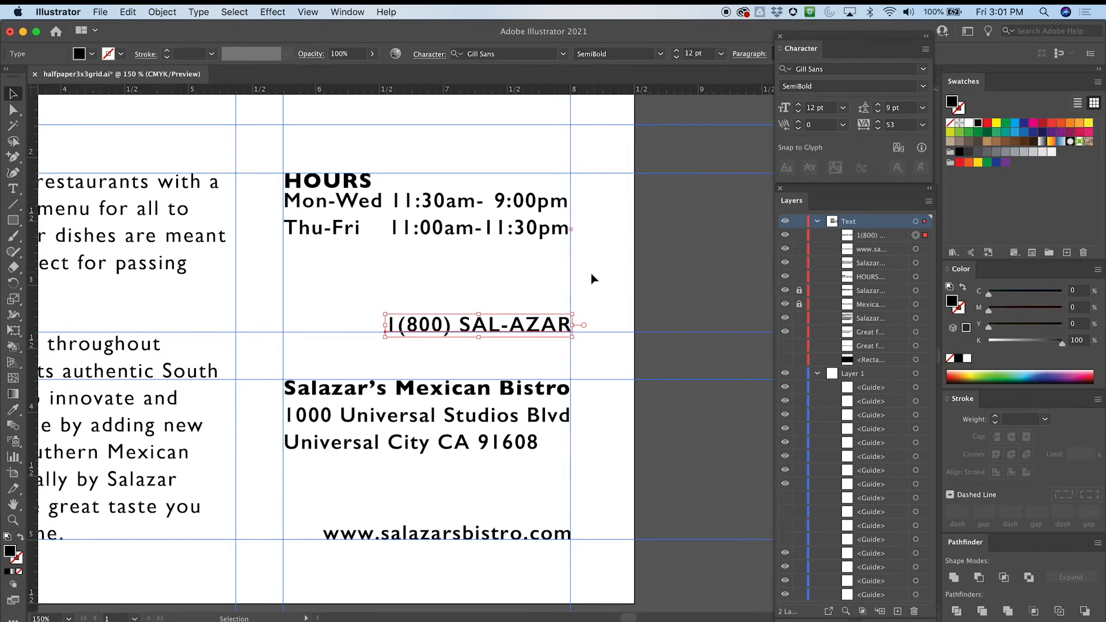
# Hide the guides and examine the alignment and spacing of the hours, phone number, address and website in the right column
pyautogui.scroll(-5, 599, 284)
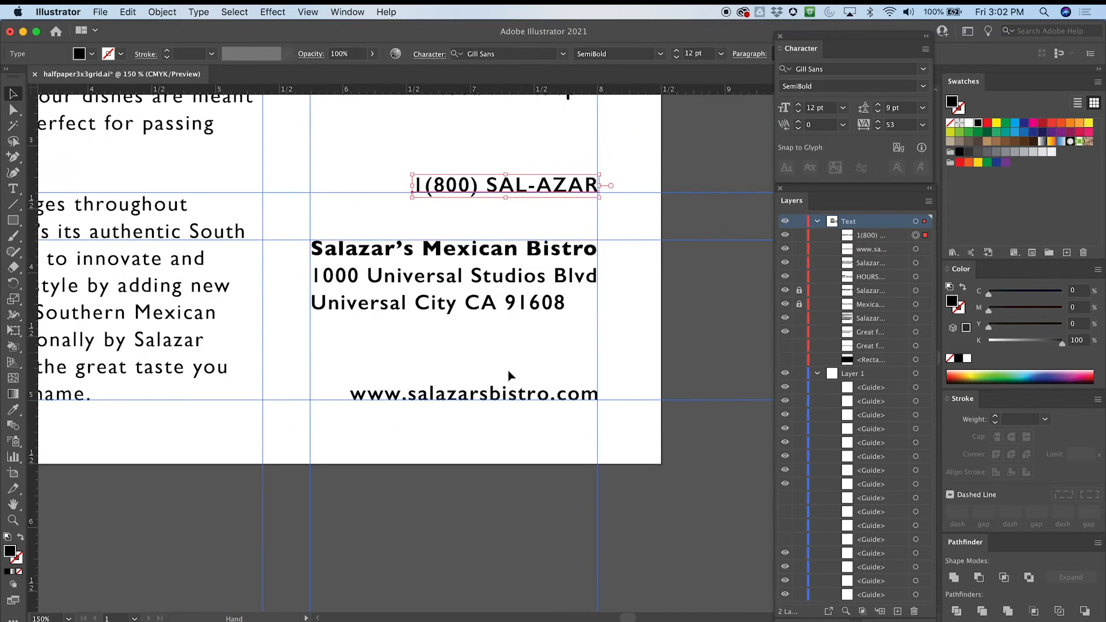
pyautogui.click(503, 395)
pyautogui.scroll(5, 640, 293)
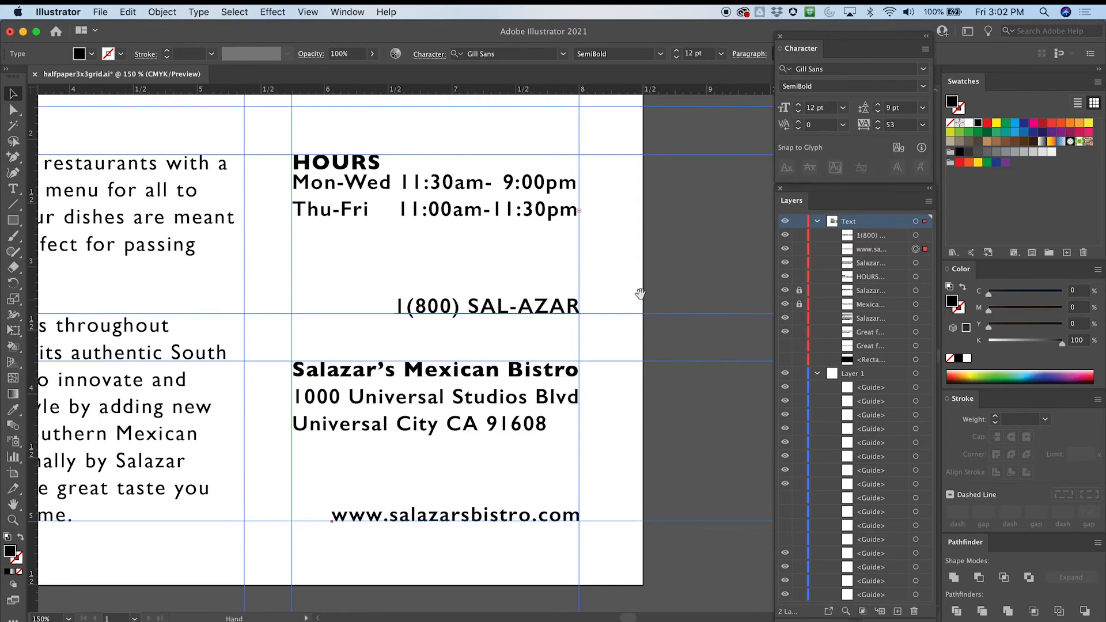
pyautogui.moveTo(629, 237); pyautogui.dragTo(643, 277)
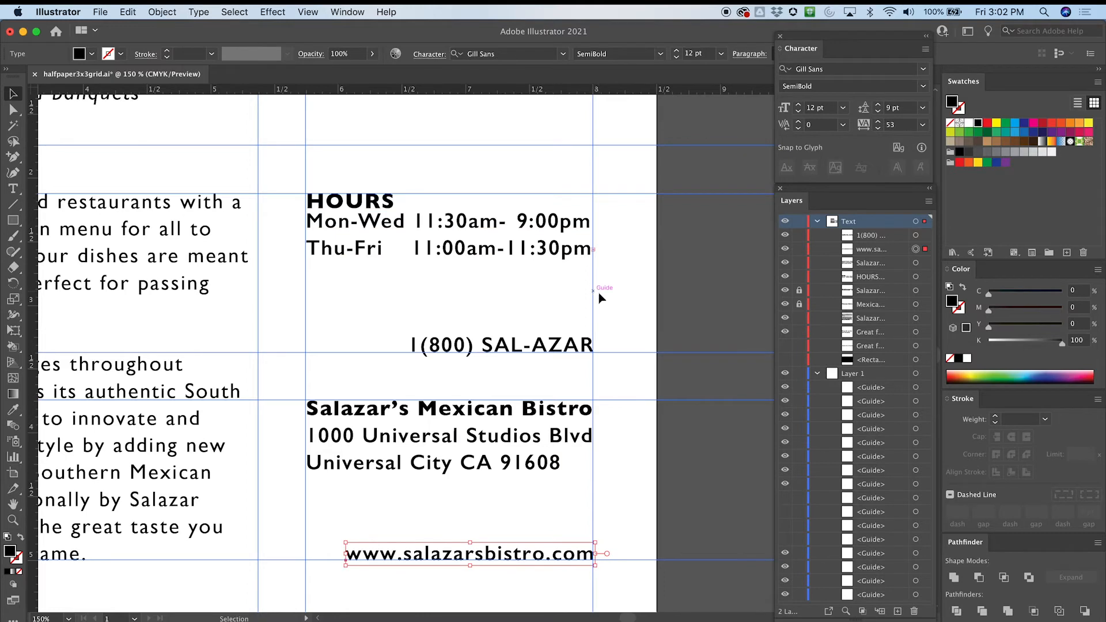
pyautogui.scroll(-5, 620, 296)
pyautogui.hscroll(-2, 620, 296)
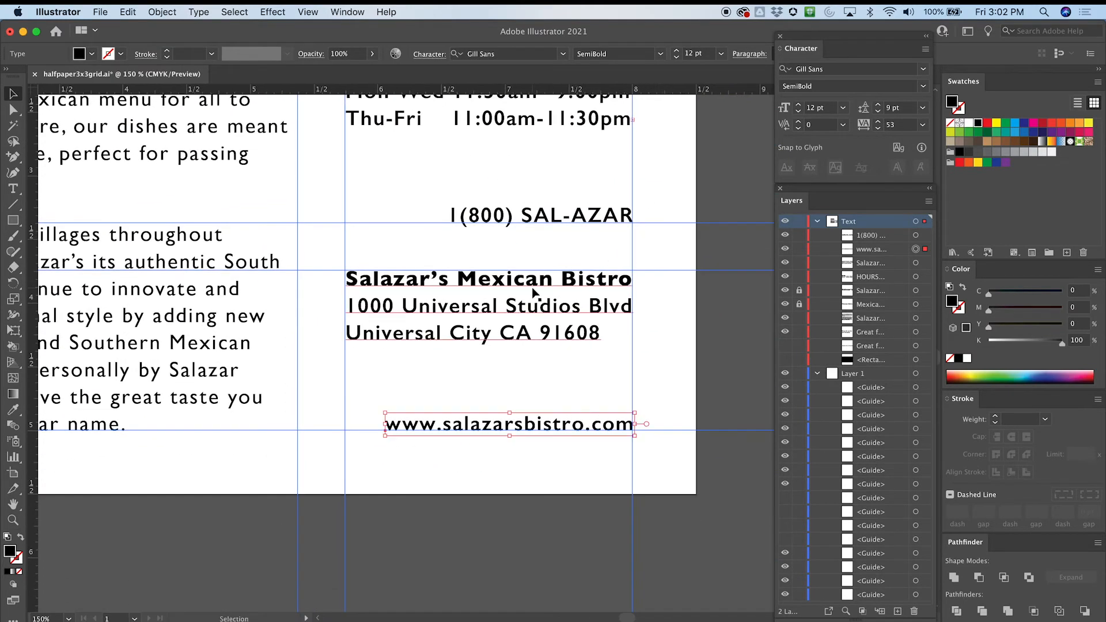
pyautogui.press('super+semicolon')
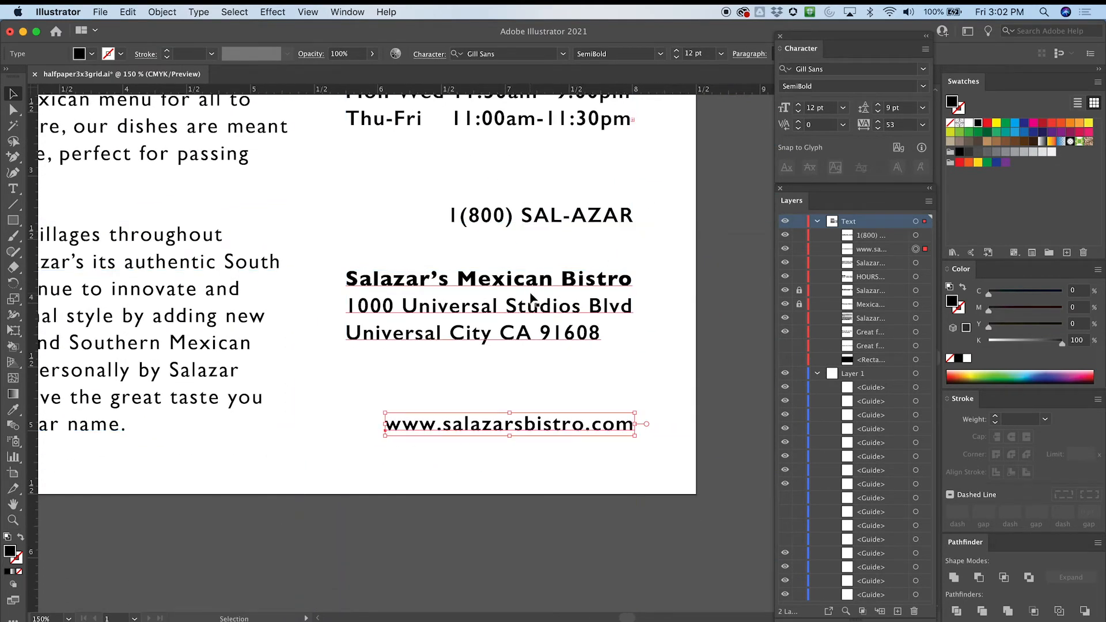
pyautogui.press('super+minus')
pyautogui.scroll(10, 652, 309)
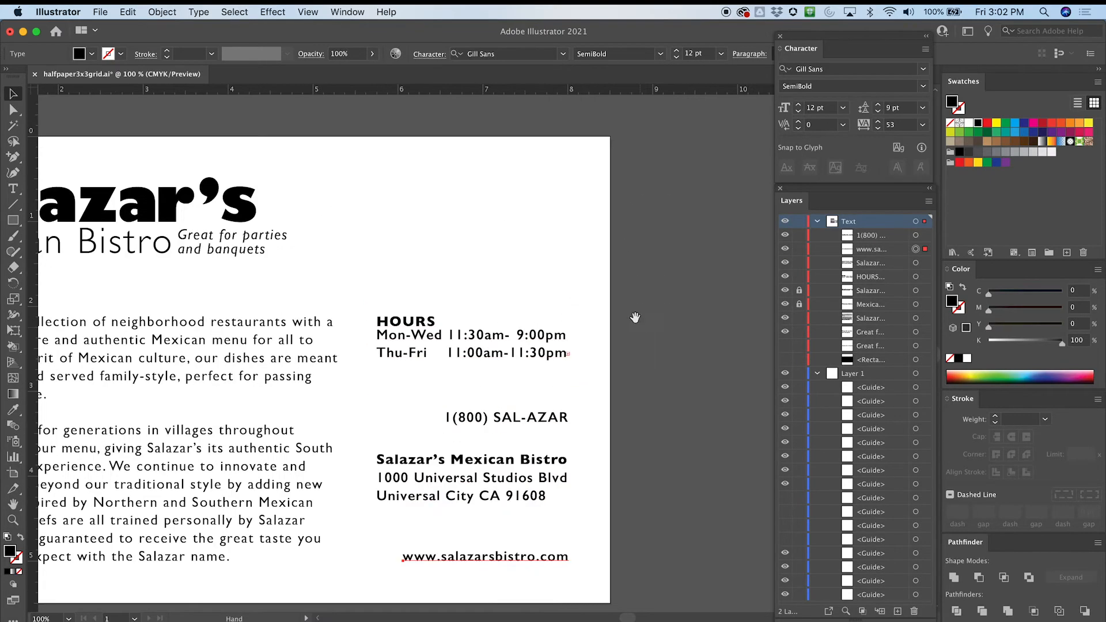
pyautogui.scroll(-5, 650, 328)
pyautogui.hscroll(-3, 650, 328)
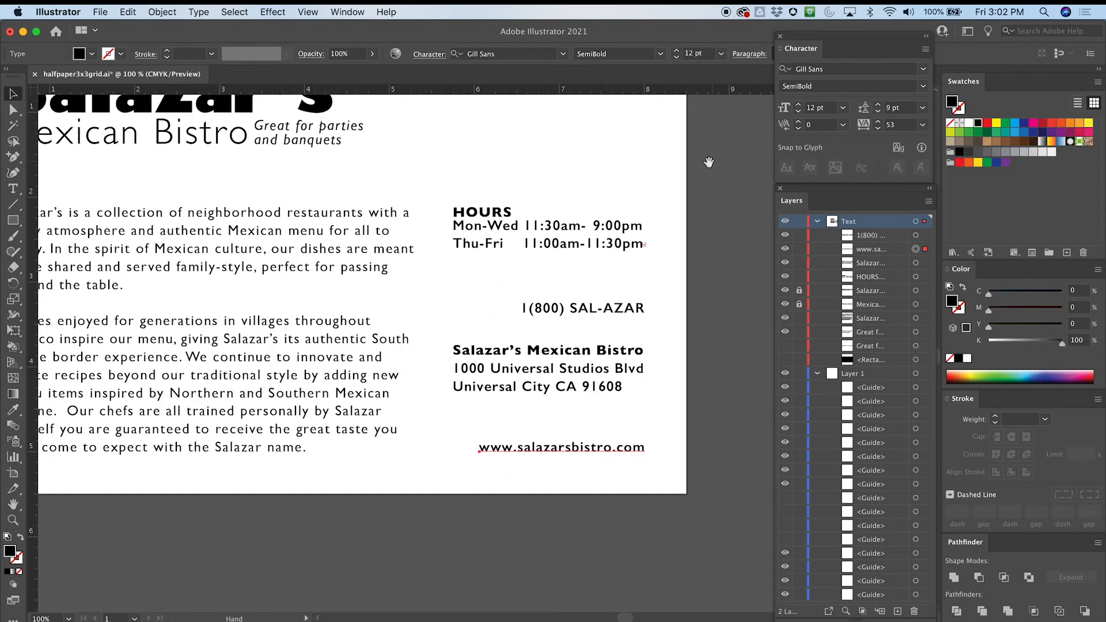
pyautogui.scroll(3, 586, 236)
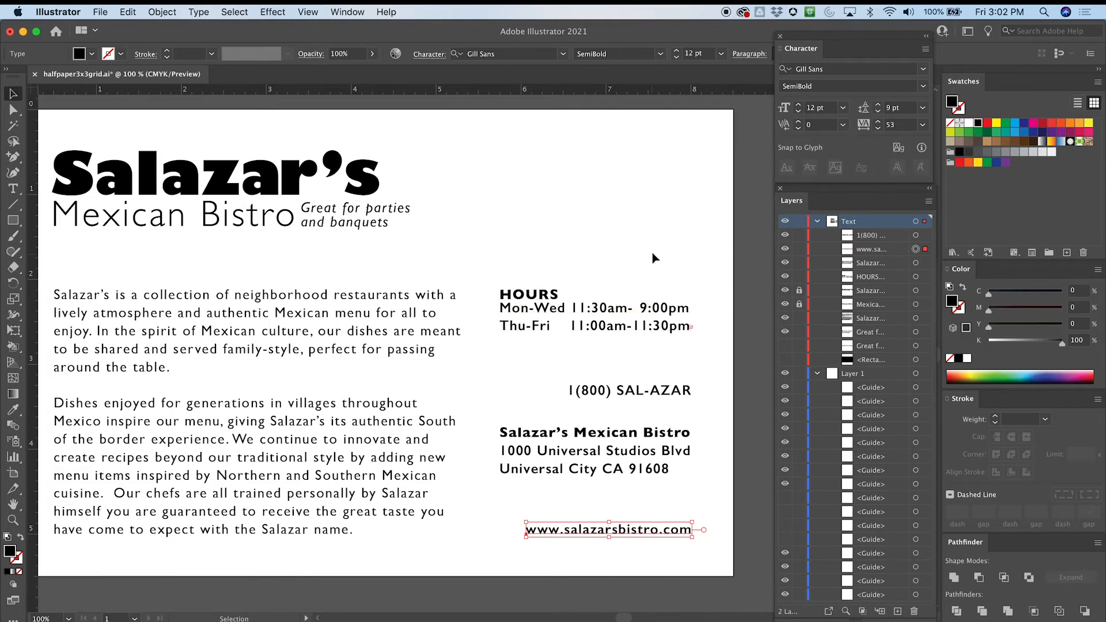
# Right-align the text of the restaurant name and address block
pyautogui.click(585, 441)
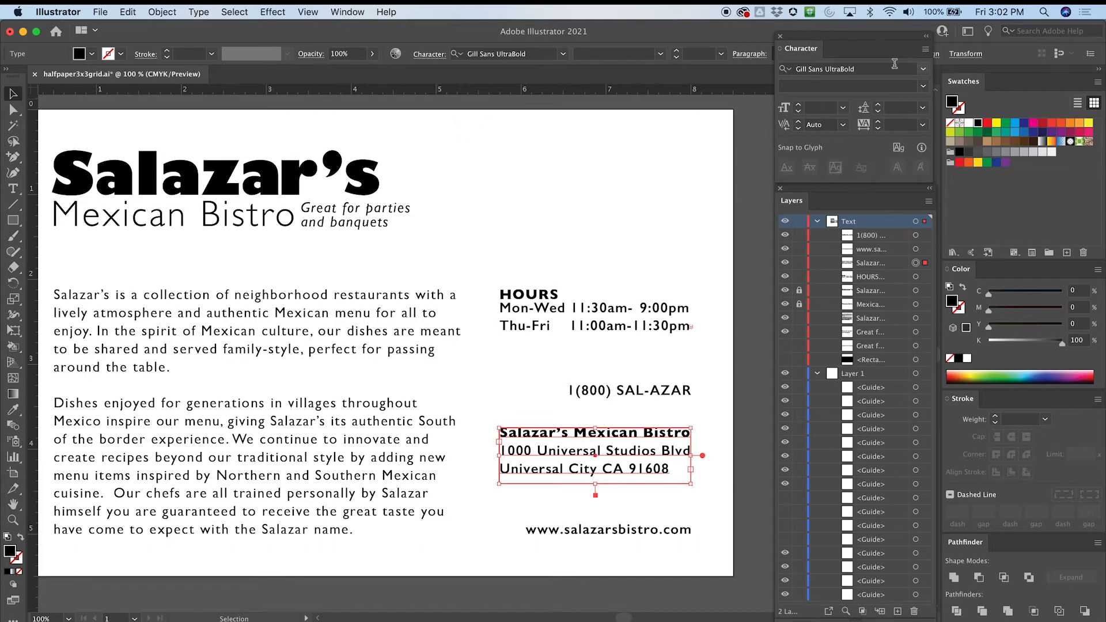
pyautogui.moveTo(880, 45); pyautogui.dragTo(883, 74)
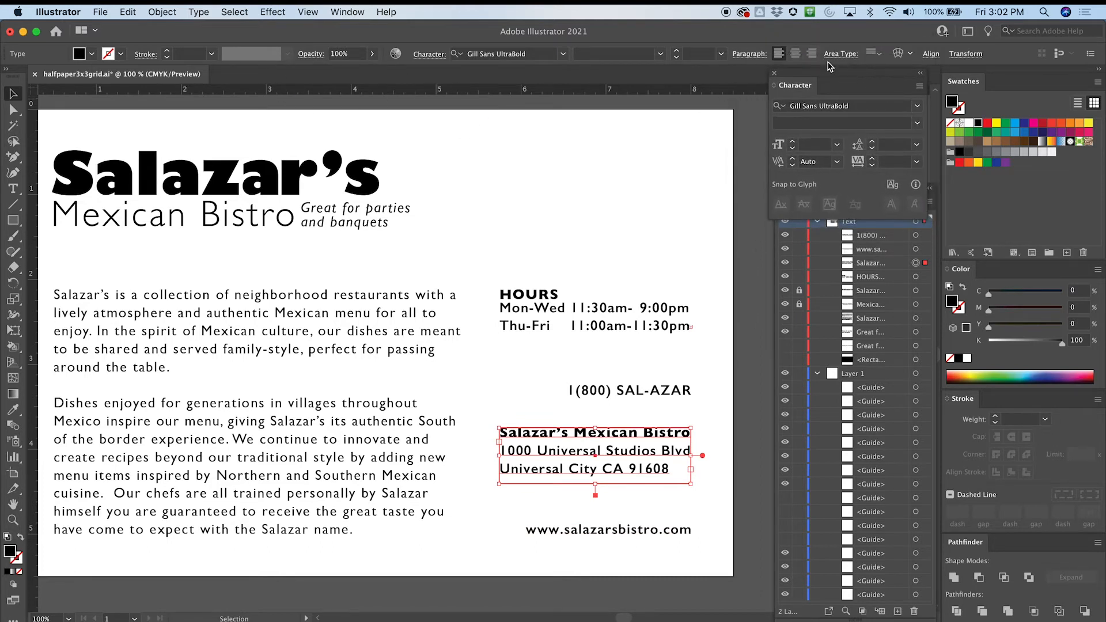
pyautogui.click(813, 54)
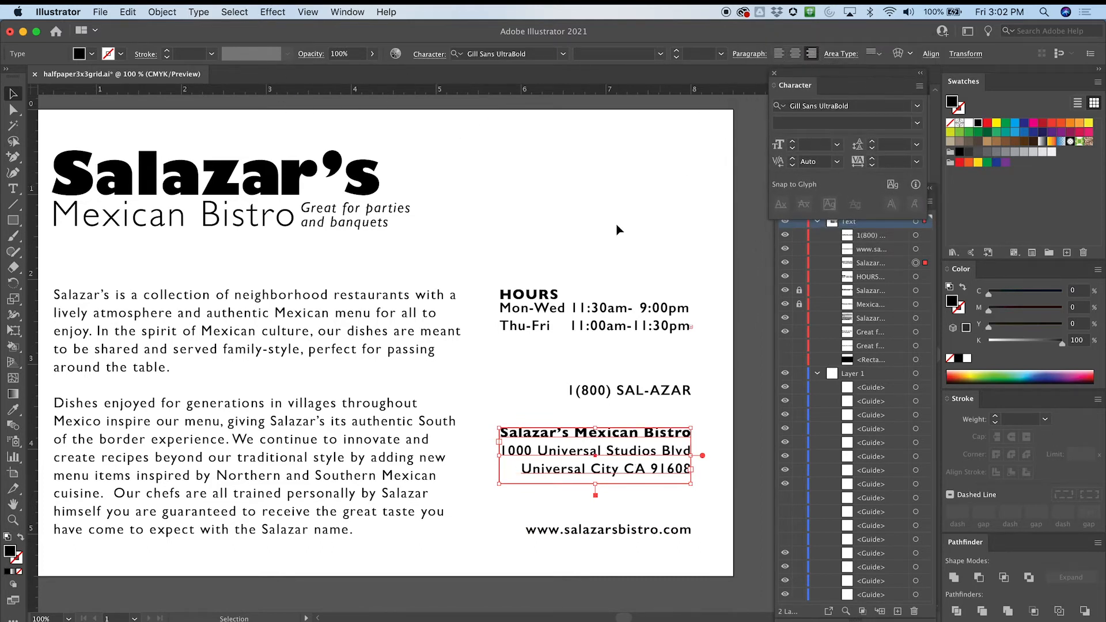
# Right-align only the HOURS heading in the hours block, then deselect the text
pyautogui.click(550, 302)
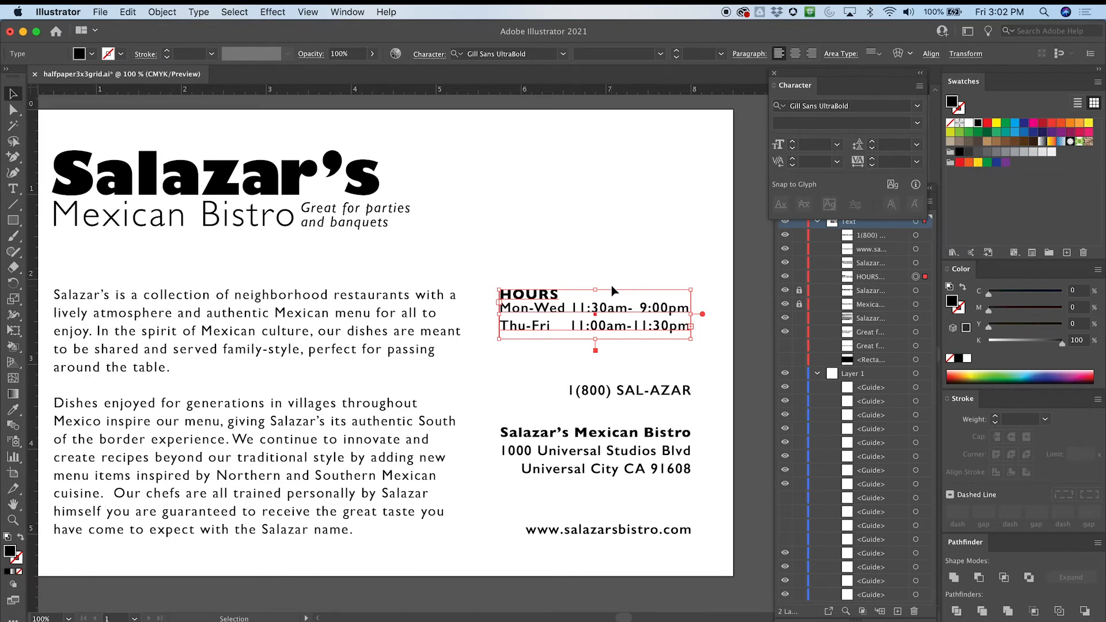
pyautogui.click(14, 188)
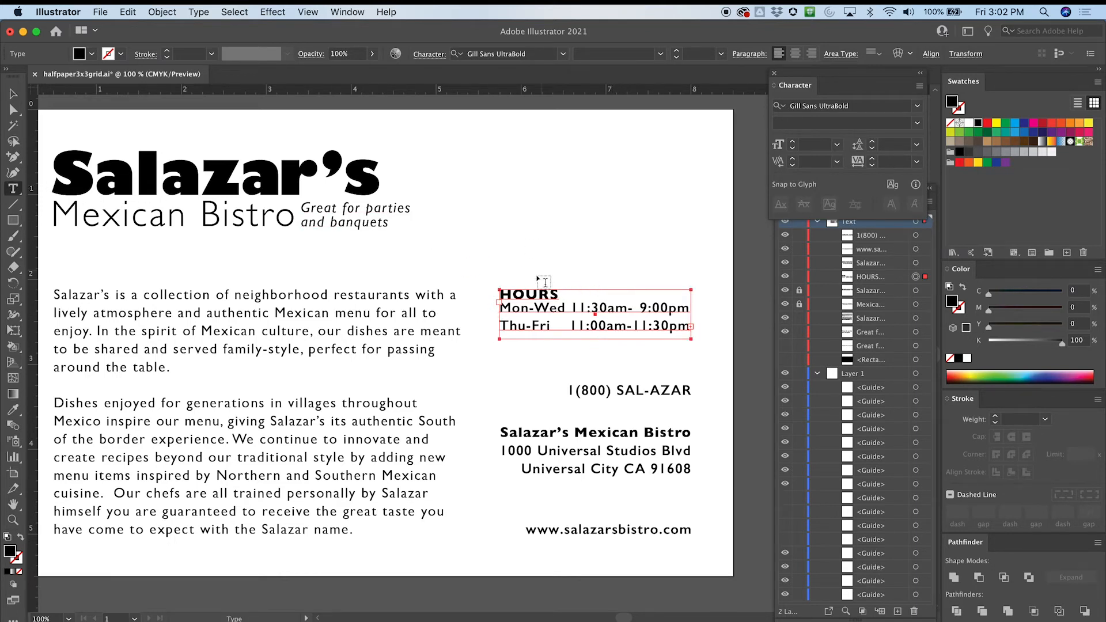
pyautogui.click(560, 294)
pyautogui.moveTo(560, 295); pyautogui.dragTo(499, 294)
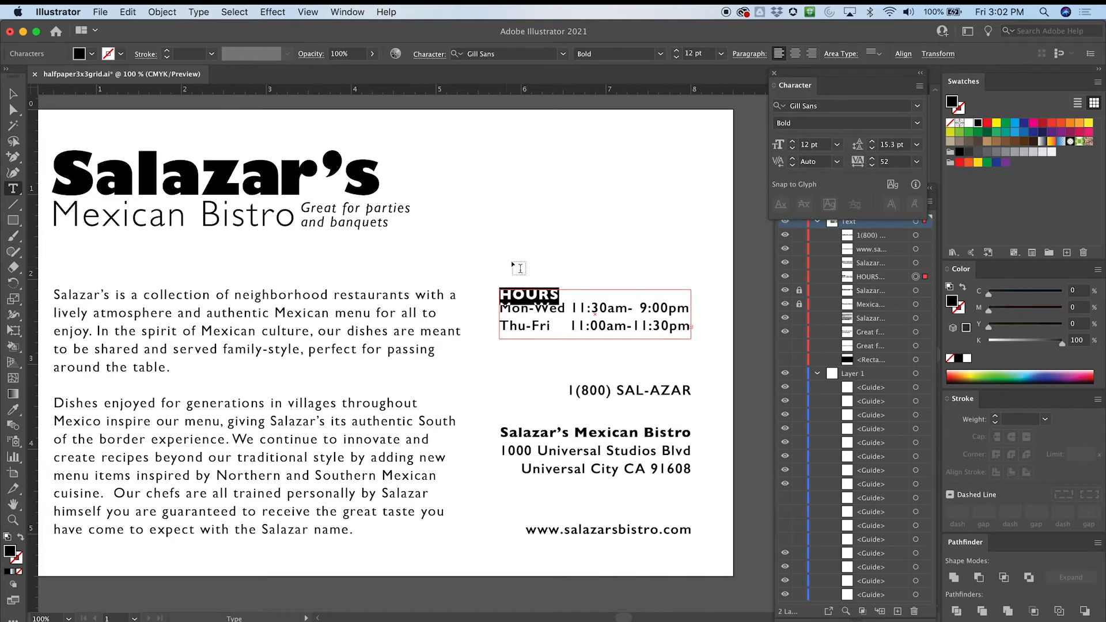
pyautogui.click(810, 55)
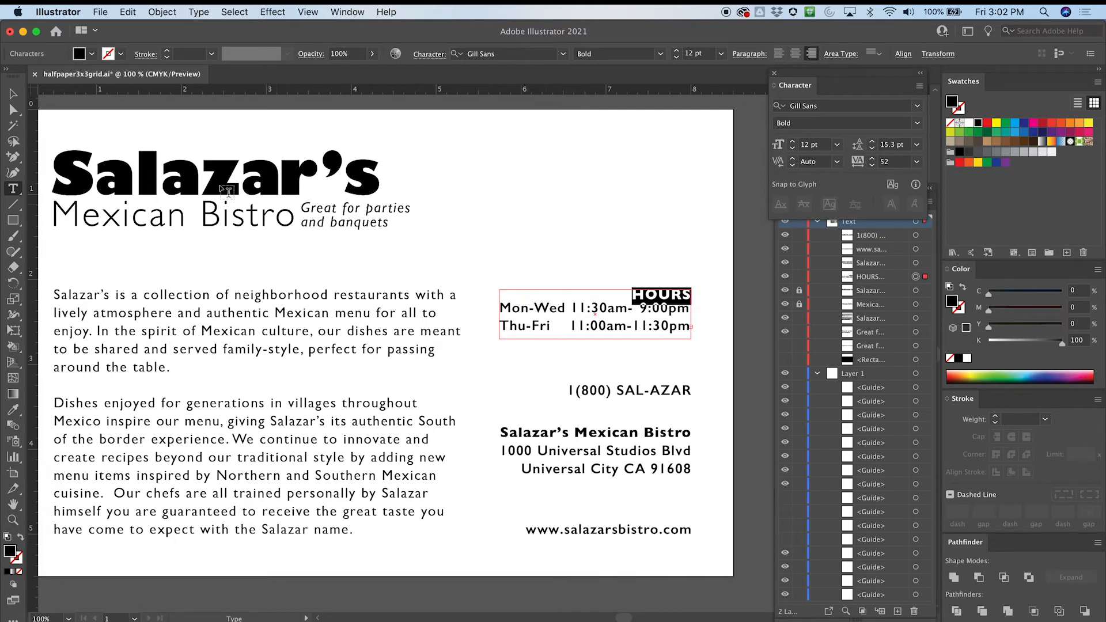
pyautogui.click(13, 93)
pyautogui.click(529, 171)
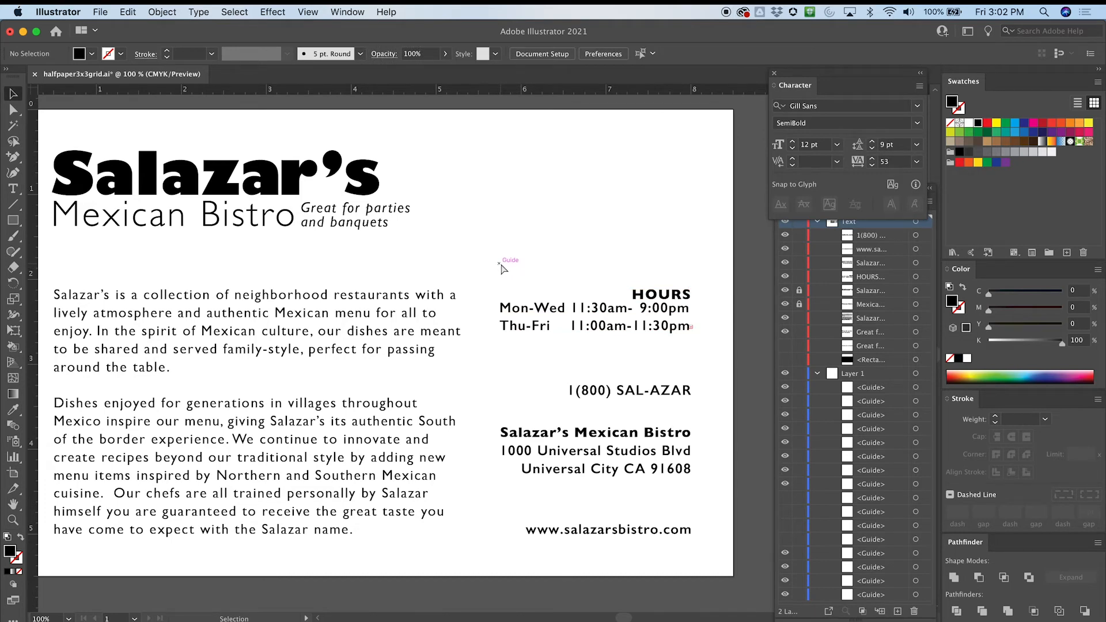
# Show the guides again and check the whole page layout against the grid
pyautogui.press('super+semicolon')
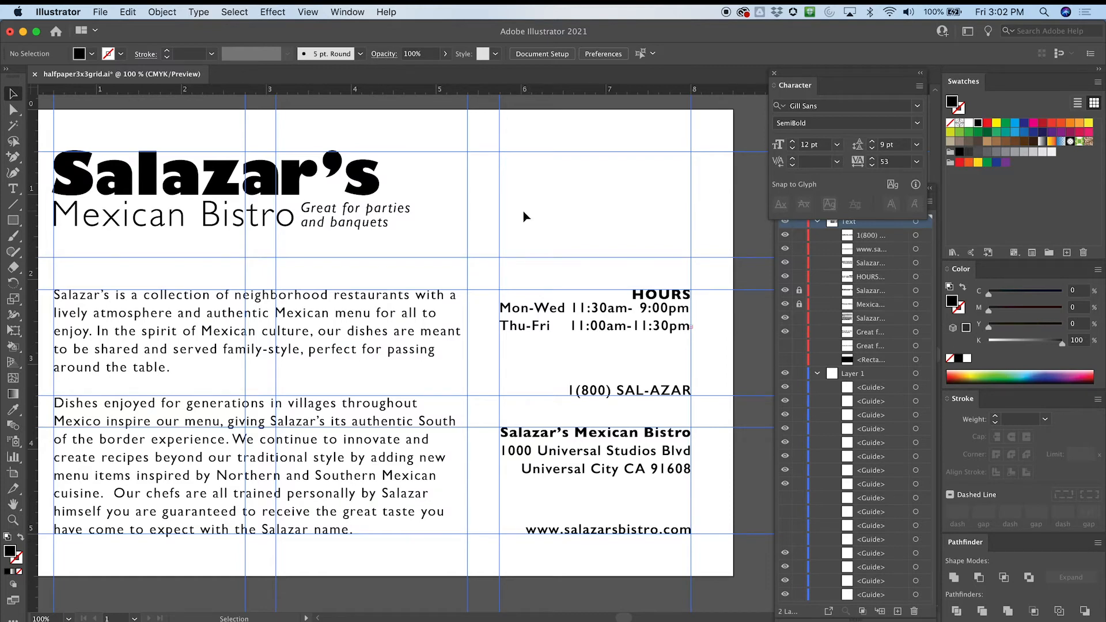
pyautogui.press('super+minus')
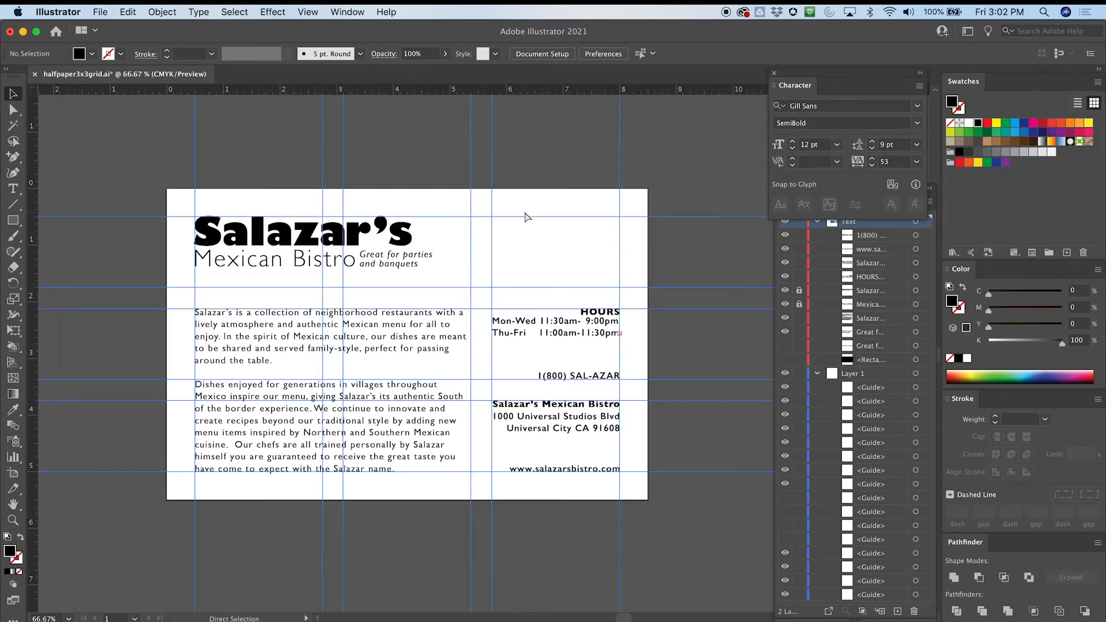
pyautogui.moveTo(525, 217); pyautogui.dragTo(444, 242)
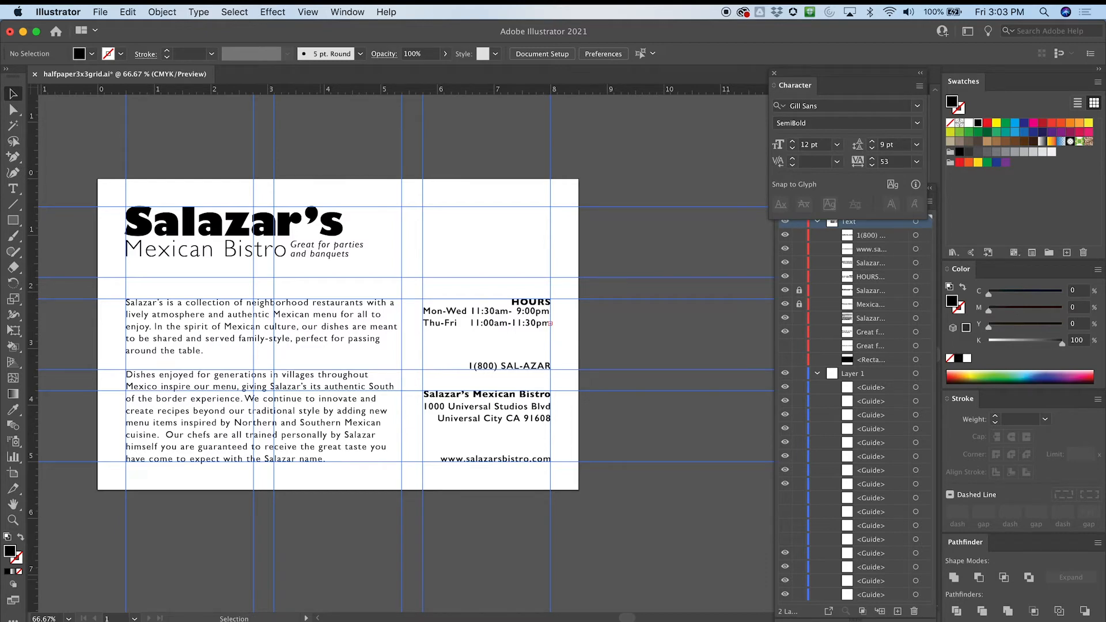
# Switch to the Word document and copy the line "Check your local newspapers for coupons!"
pyautogui.press('super+Tab')
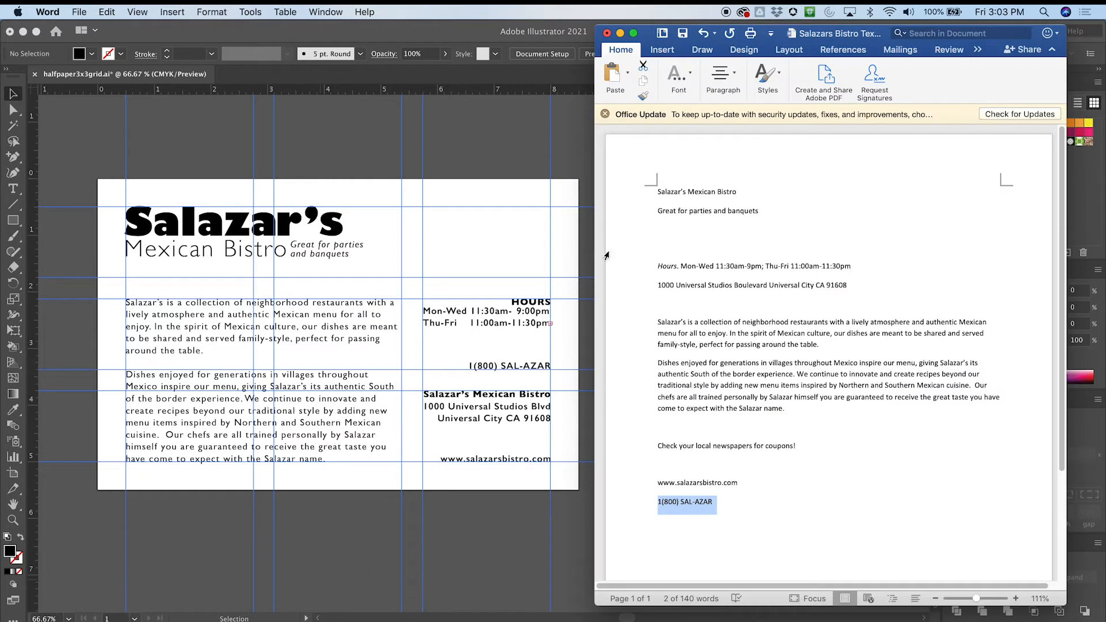
pyautogui.click(742, 208)
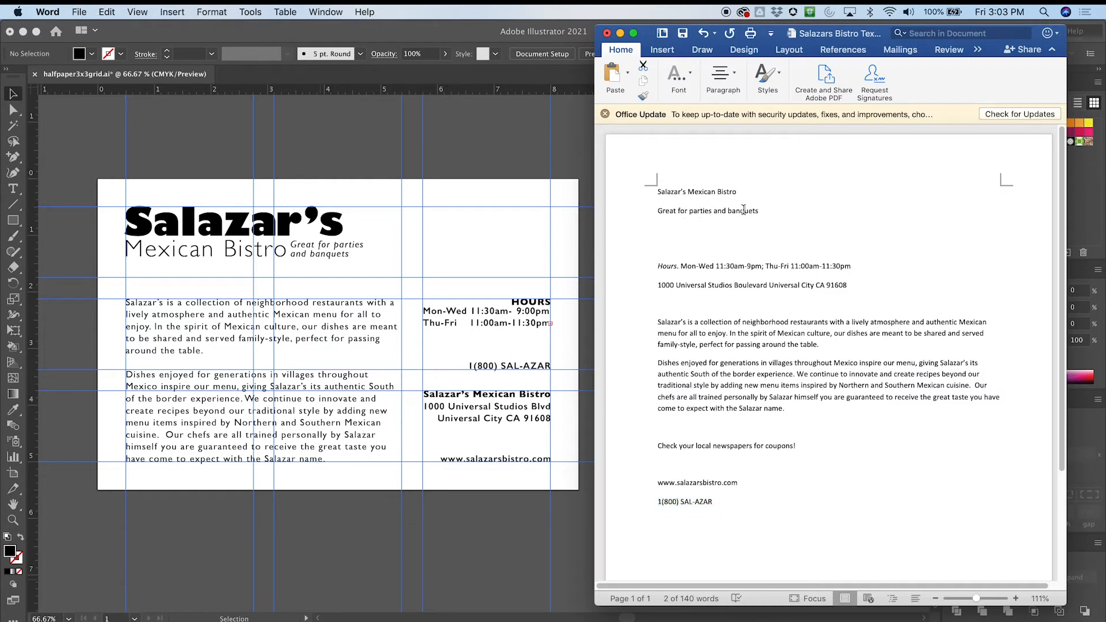
pyautogui.tripleClick(745, 448)
pyautogui.press('super+c')
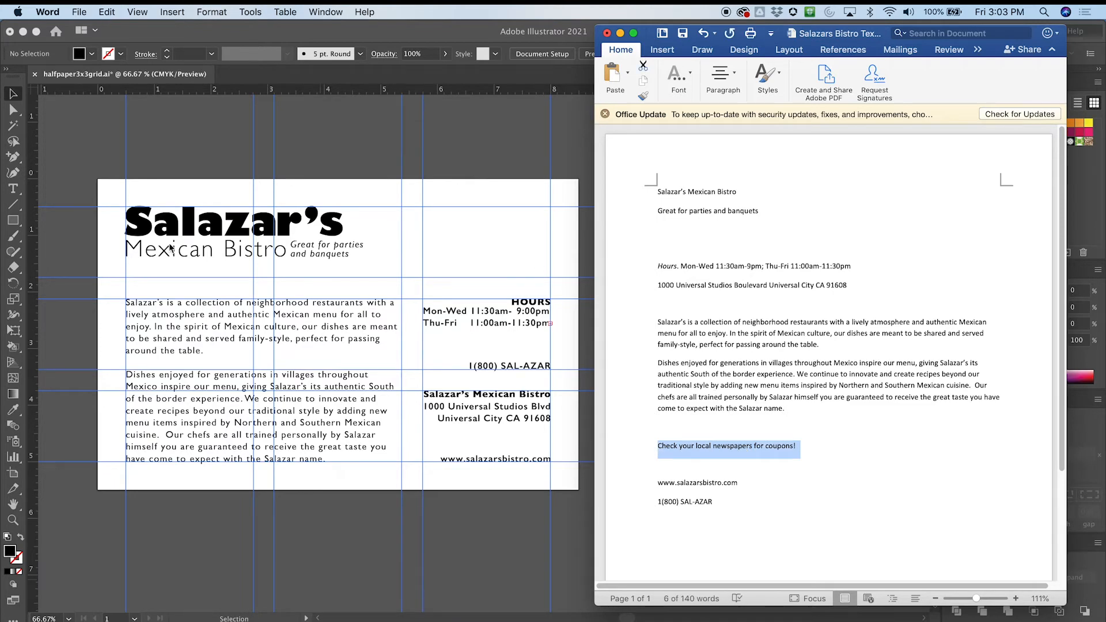
# Return to Illustrator and paste the copied coupon line as a new text object above the Salazar's title
pyautogui.click(22, 111)
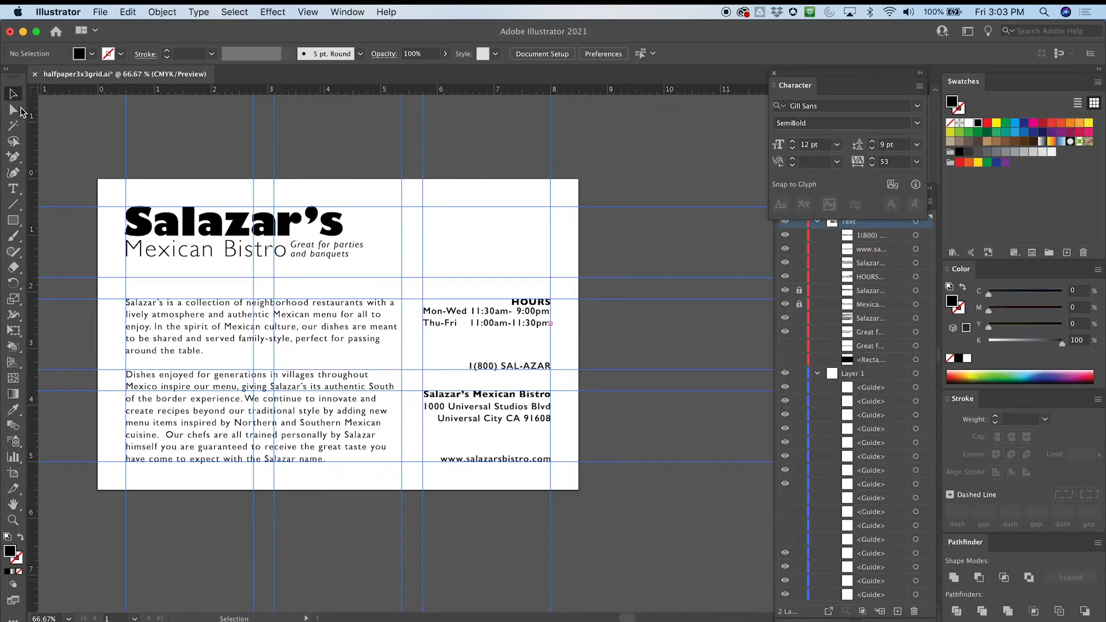
pyautogui.click(12, 188)
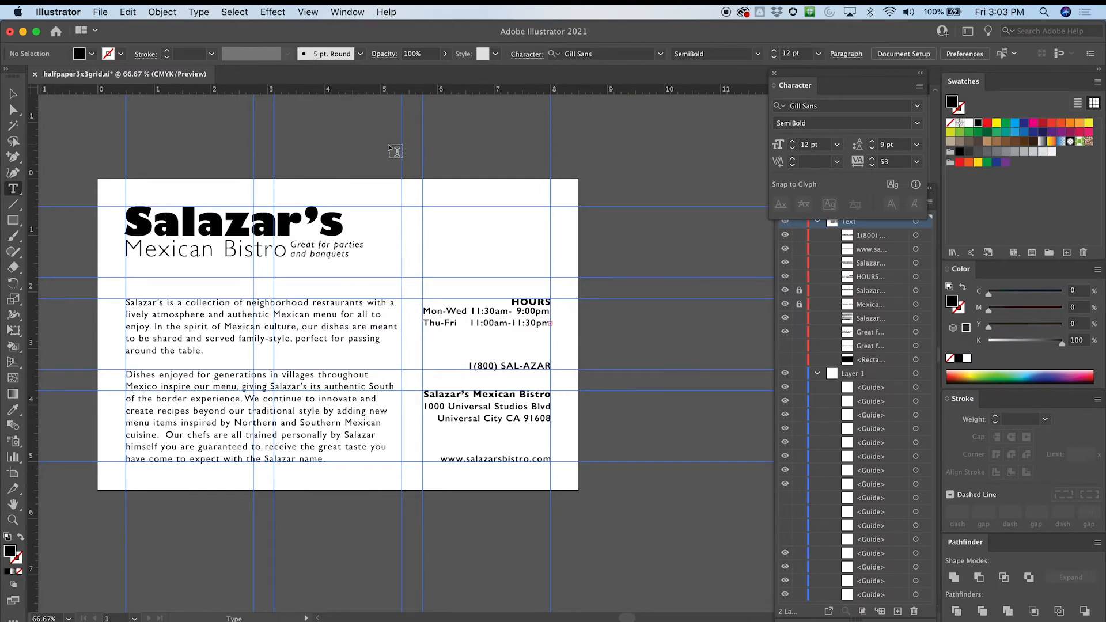
pyautogui.press('super+1')
pyautogui.moveTo(314, 154); pyautogui.dragTo(471, 163)
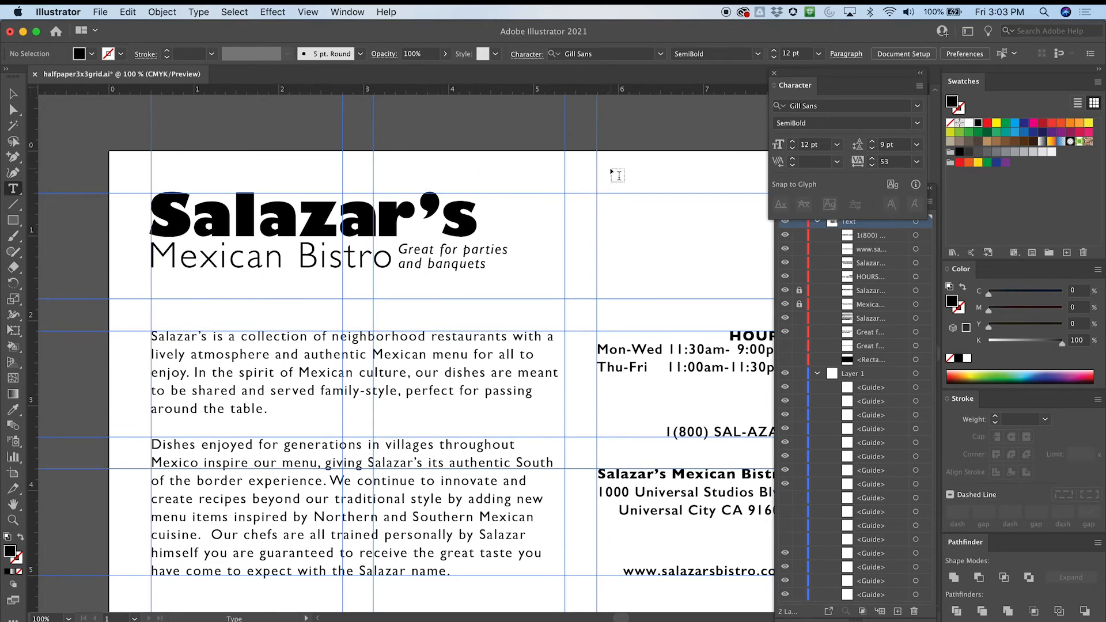
pyautogui.click(612, 166)
pyautogui.press('super+v')
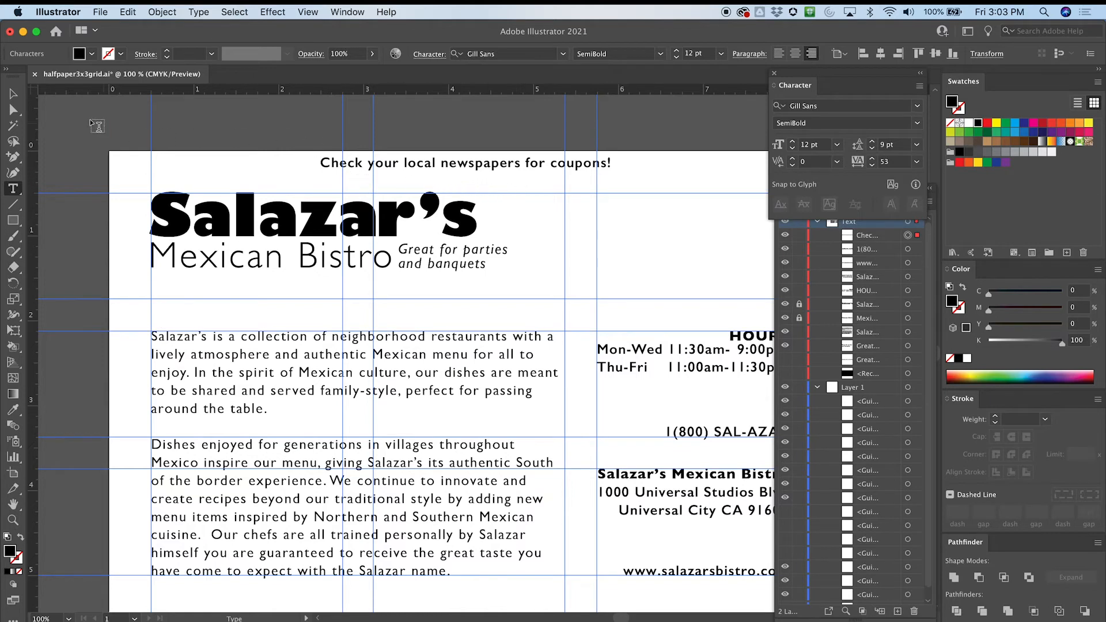
pyautogui.press('Escape')
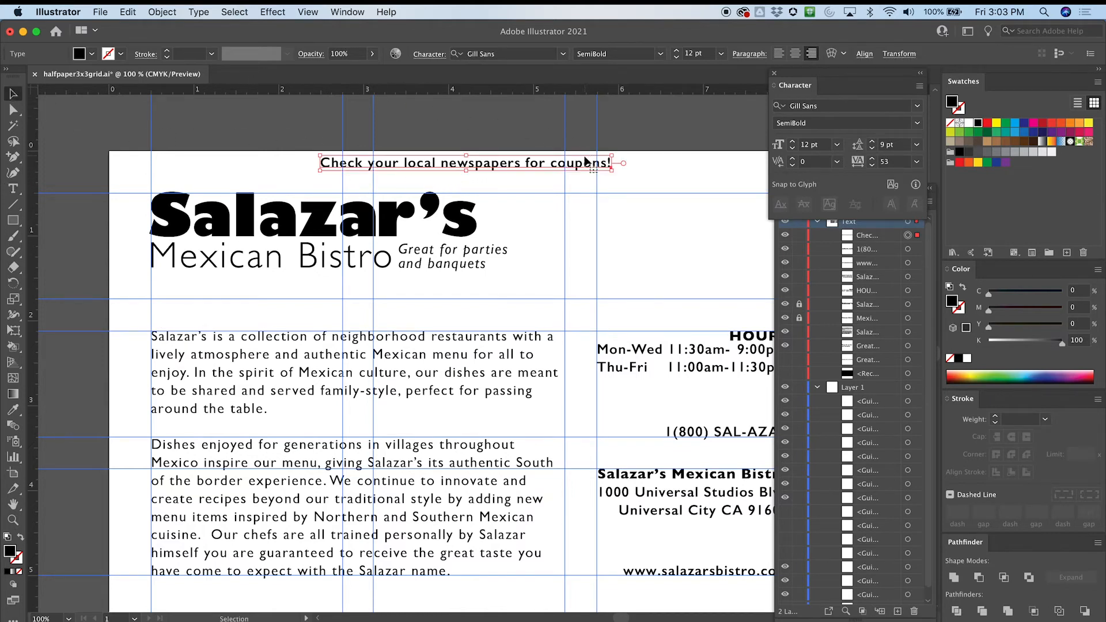
# Move the coupon line to the bottom-right corner of the top-middle grid cell, with its end on the column guide
pyautogui.moveTo(586, 162); pyautogui.dragTo(545, 296)
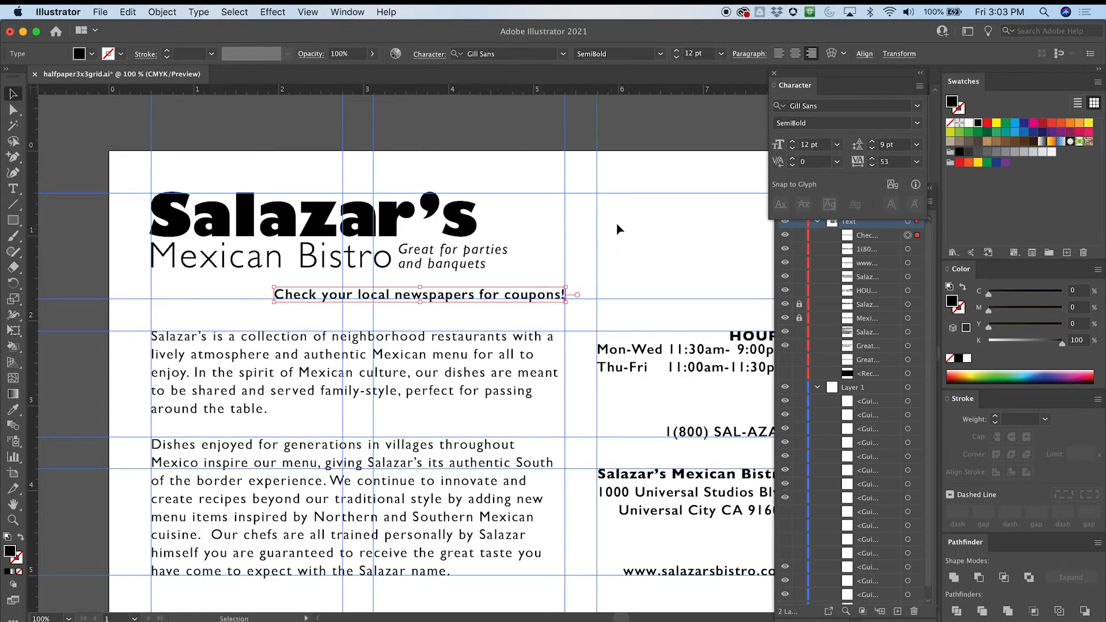
pyautogui.press('super+equal')
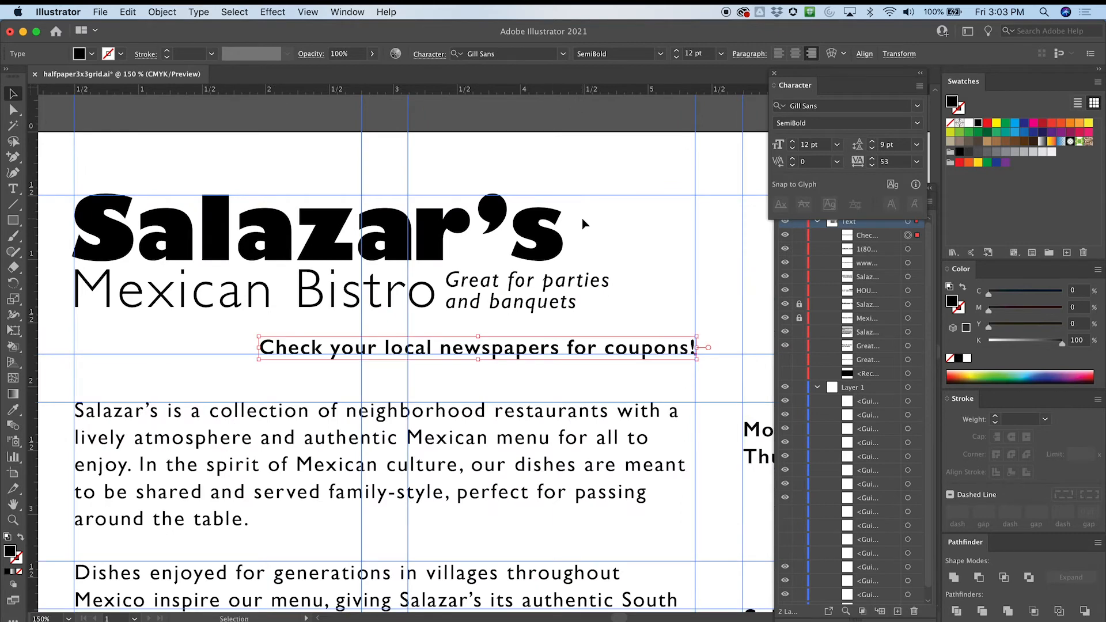
pyautogui.press('Right')
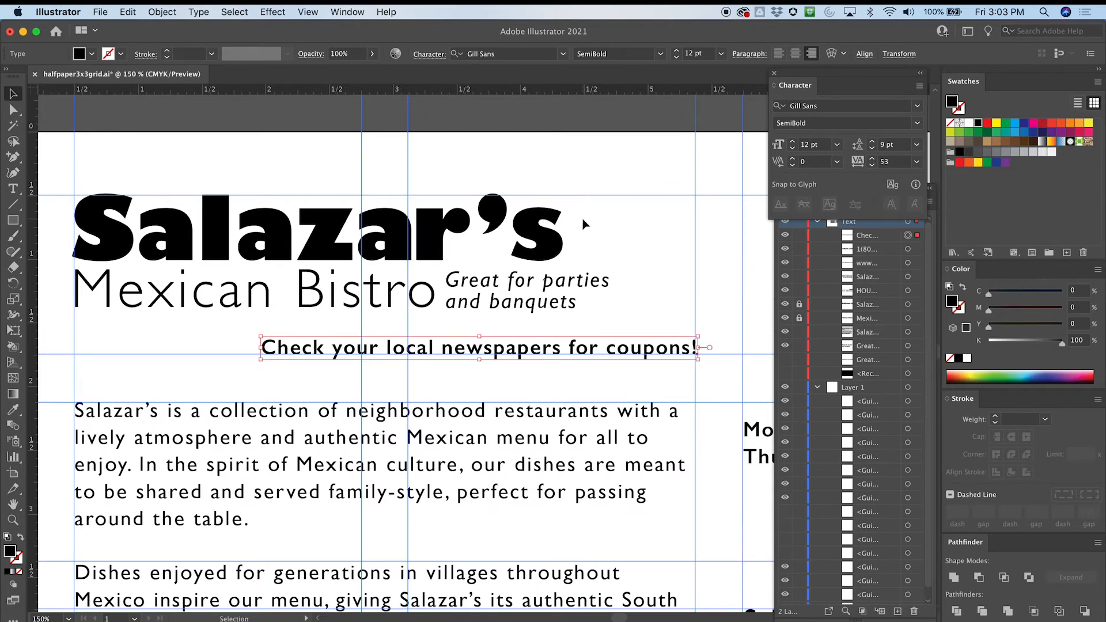
pyautogui.click(588, 134)
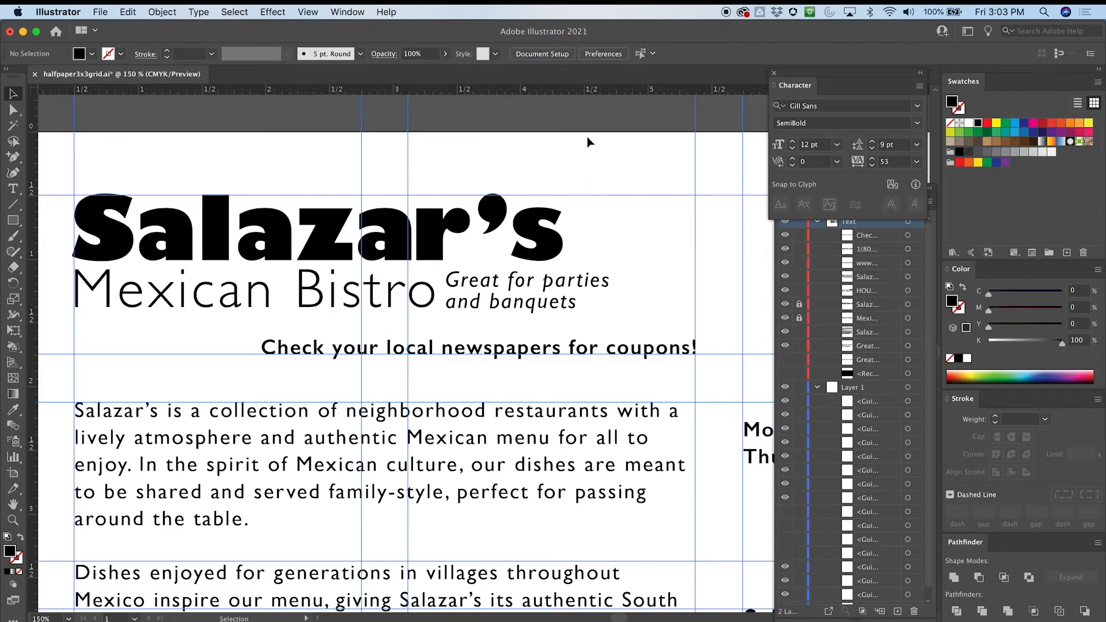
# Move the coupon line so its start aligns with the left margin guide below the "Mexican Bistro" subtitle
pyautogui.press('super+minus')
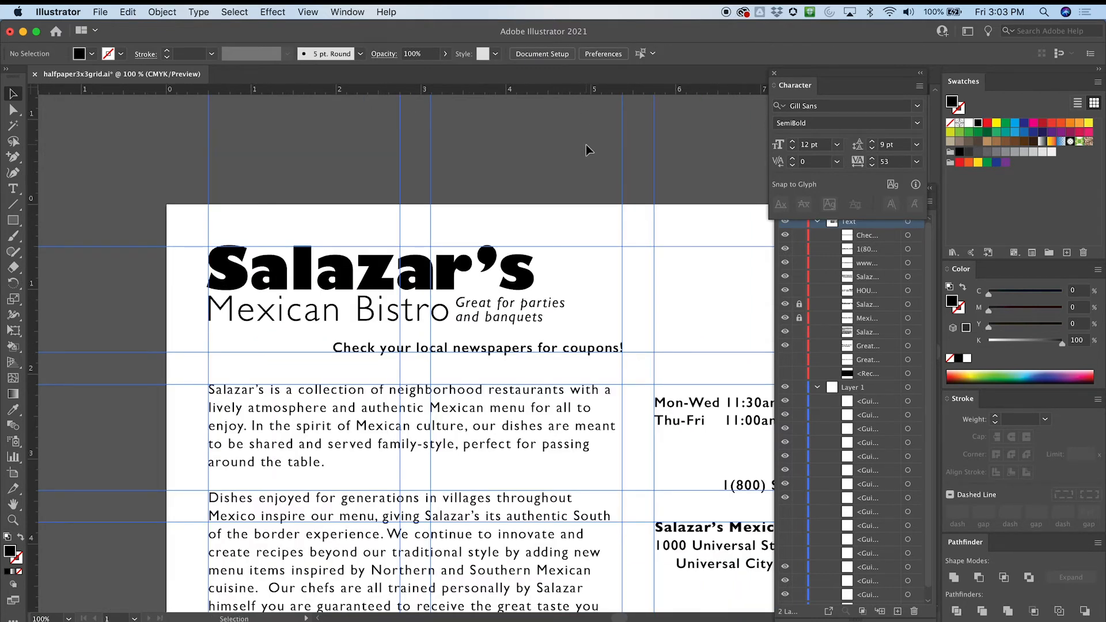
pyautogui.press('super+minus')
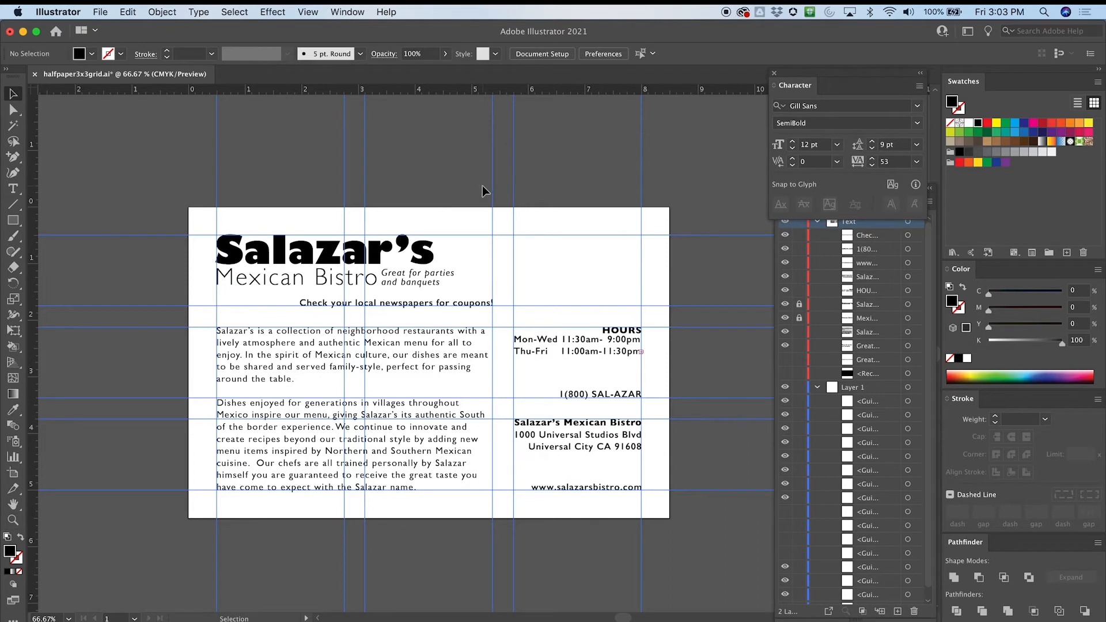
pyautogui.press('super+semicolon')
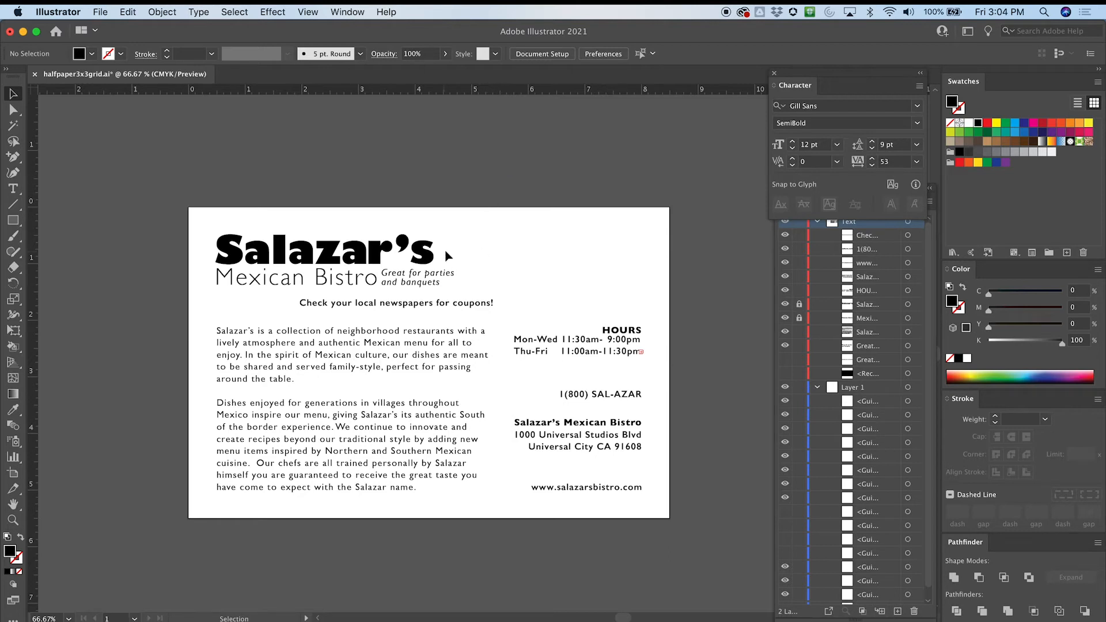
pyautogui.moveTo(383, 307); pyautogui.dragTo(303, 306)
pyautogui.press('super+semicolon')
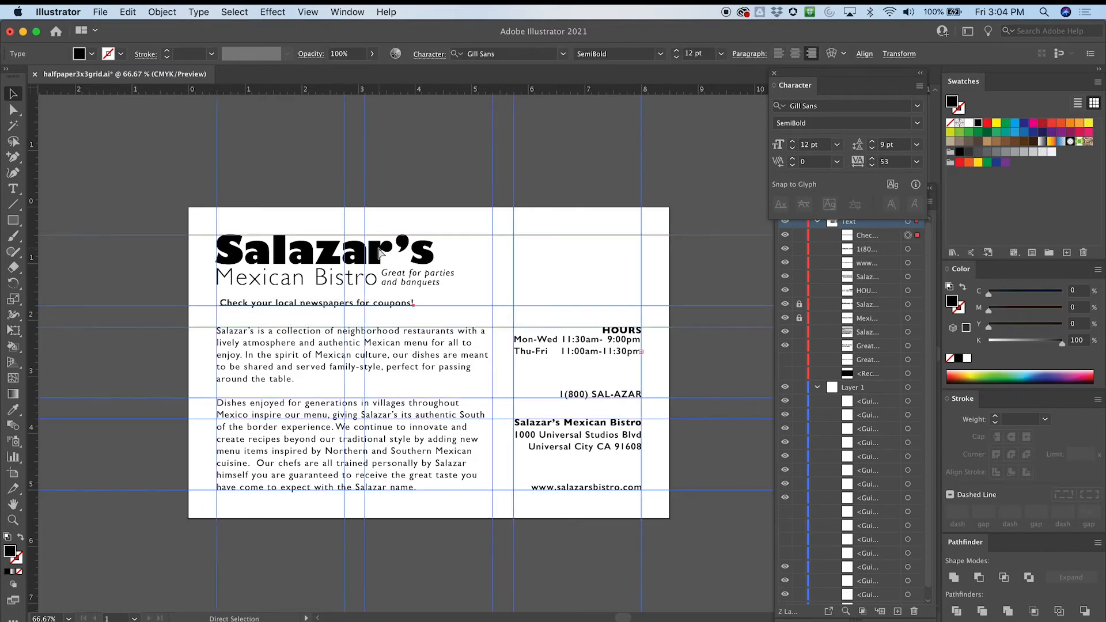
pyautogui.press('super+equal')
pyautogui.press('super+equal')
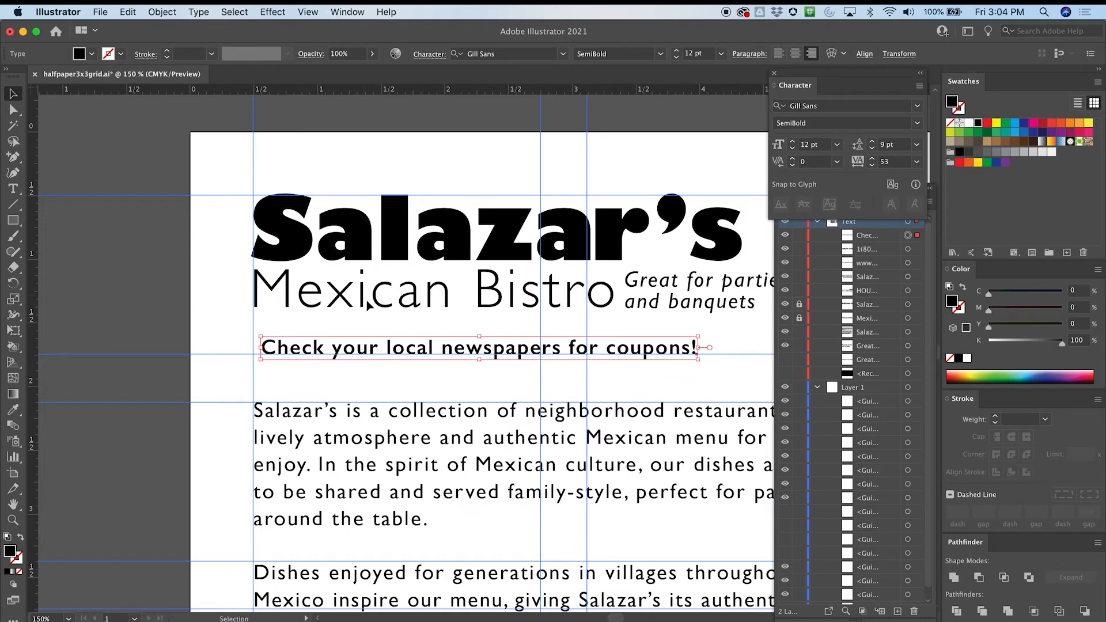
pyautogui.moveTo(382, 347); pyautogui.dragTo(375, 348)
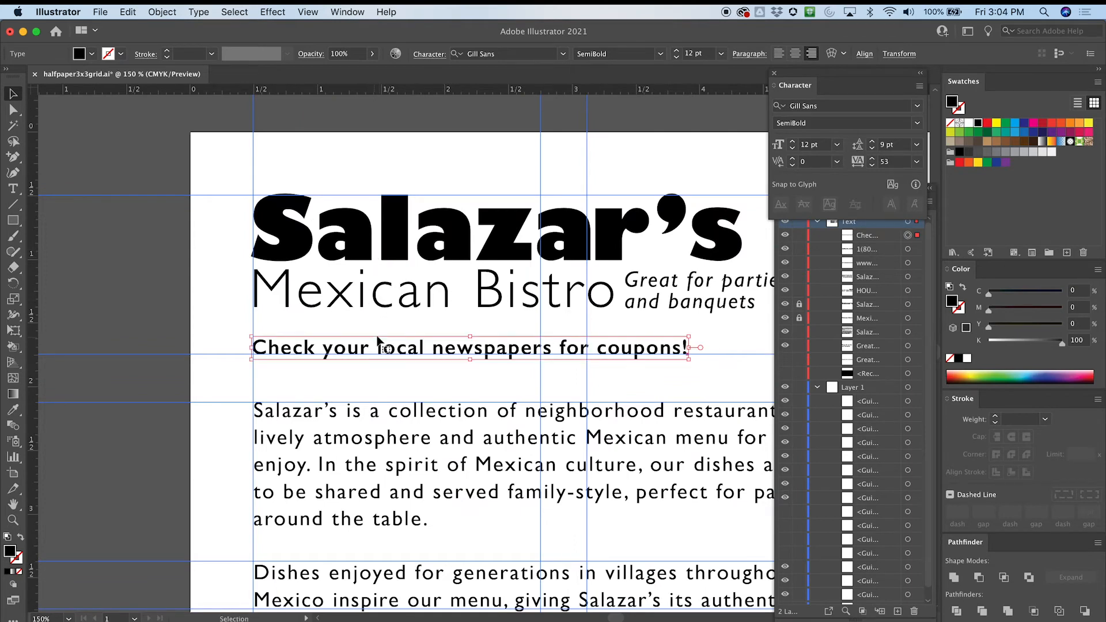
# Change the font style of the whole line "Check your local newspapers for coupons!" to Italic
pyautogui.press('super+minus')
pyautogui.press('super+minus')
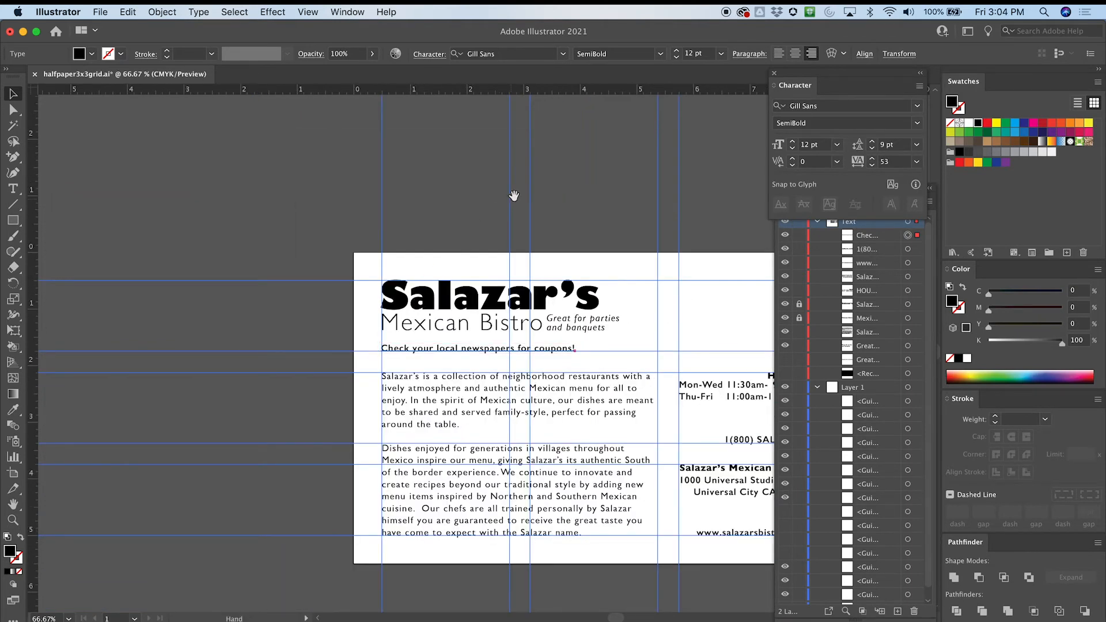
pyautogui.moveTo(516, 197); pyautogui.dragTo(349, 142)
pyautogui.press('super+plus')
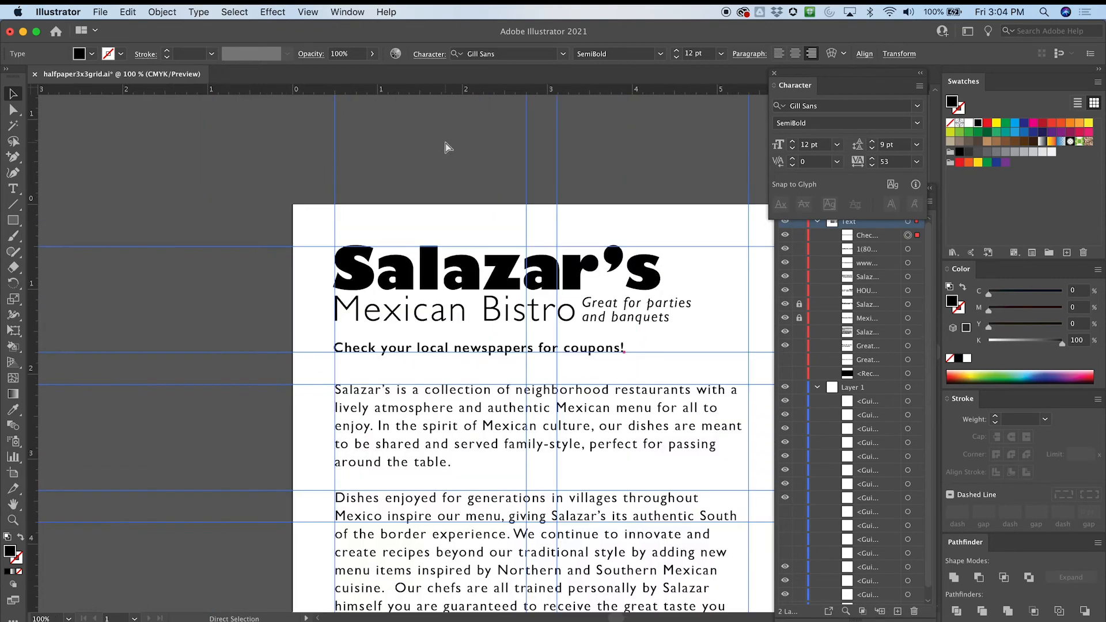
pyautogui.moveTo(650, 208); pyautogui.dragTo(402, 131)
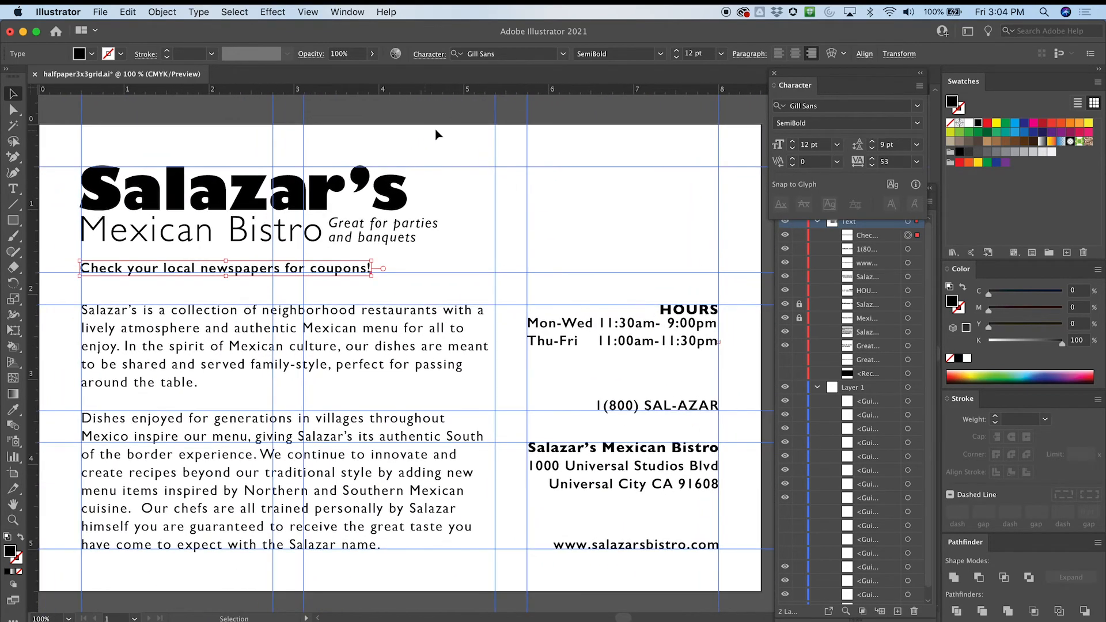
pyautogui.click(12, 188)
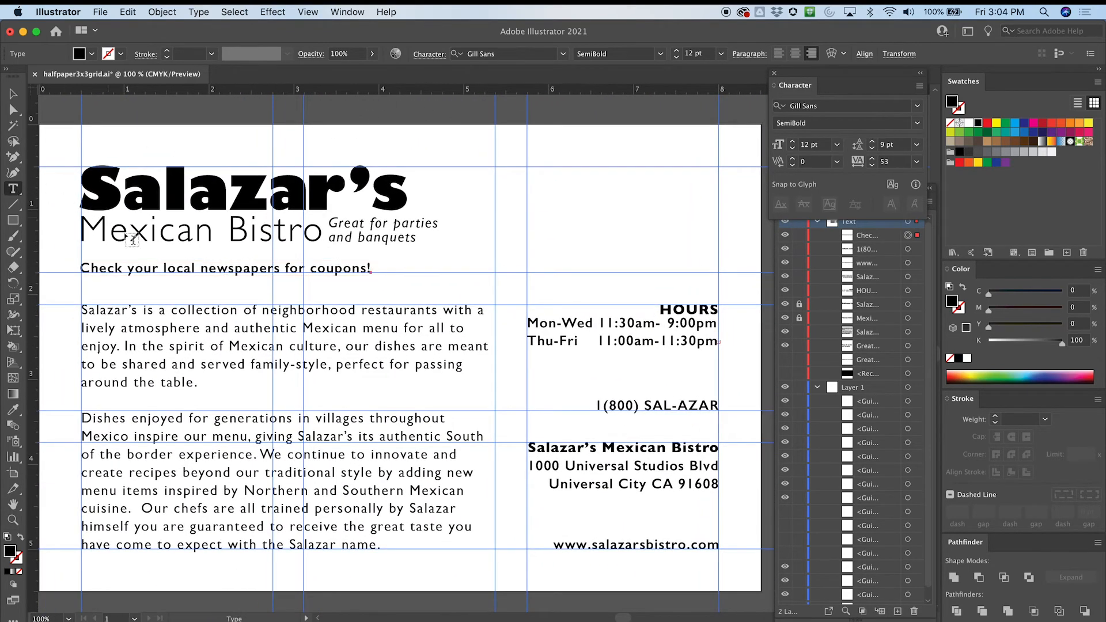
pyautogui.doubleClick(139, 267)
pyautogui.click(139, 267)
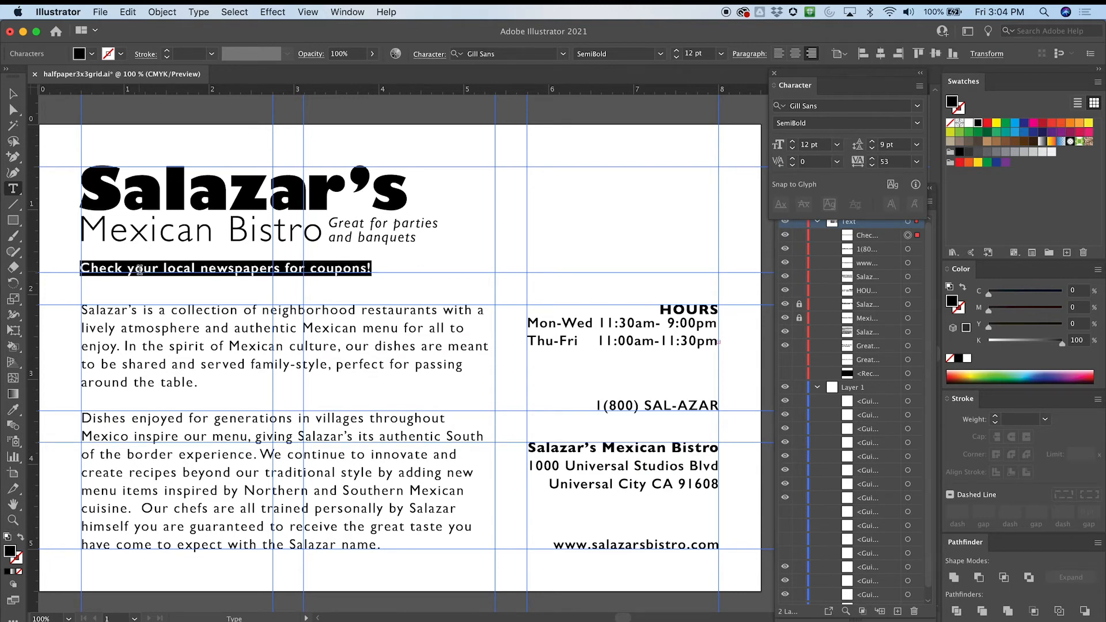
pyautogui.doubleClick(140, 269)
pyautogui.doubleClick(141, 269)
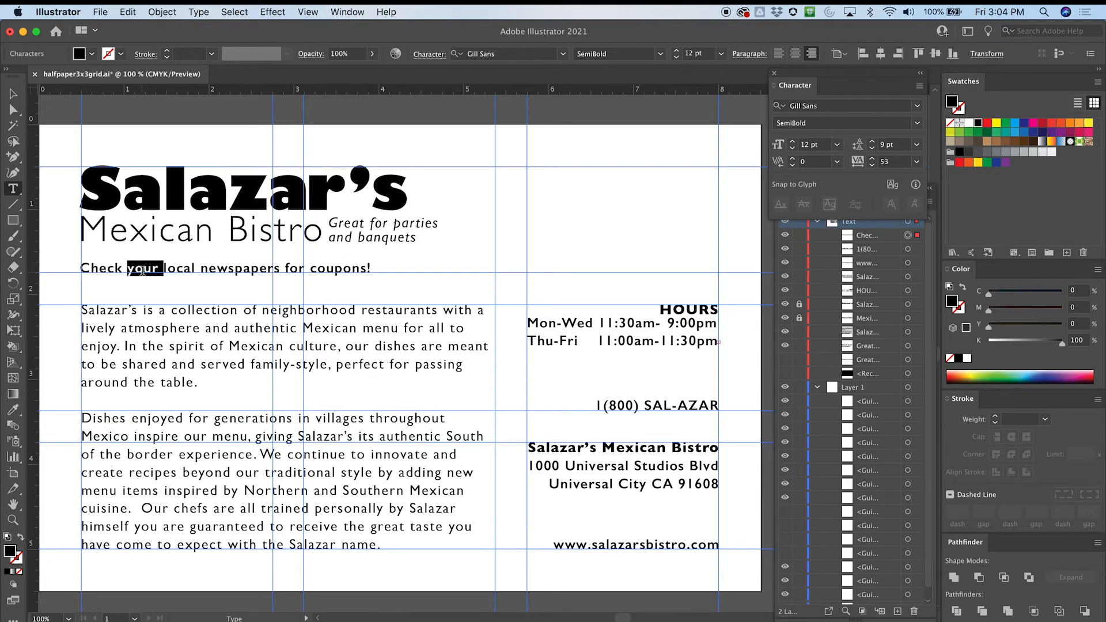
pyautogui.tripleClick(141, 269)
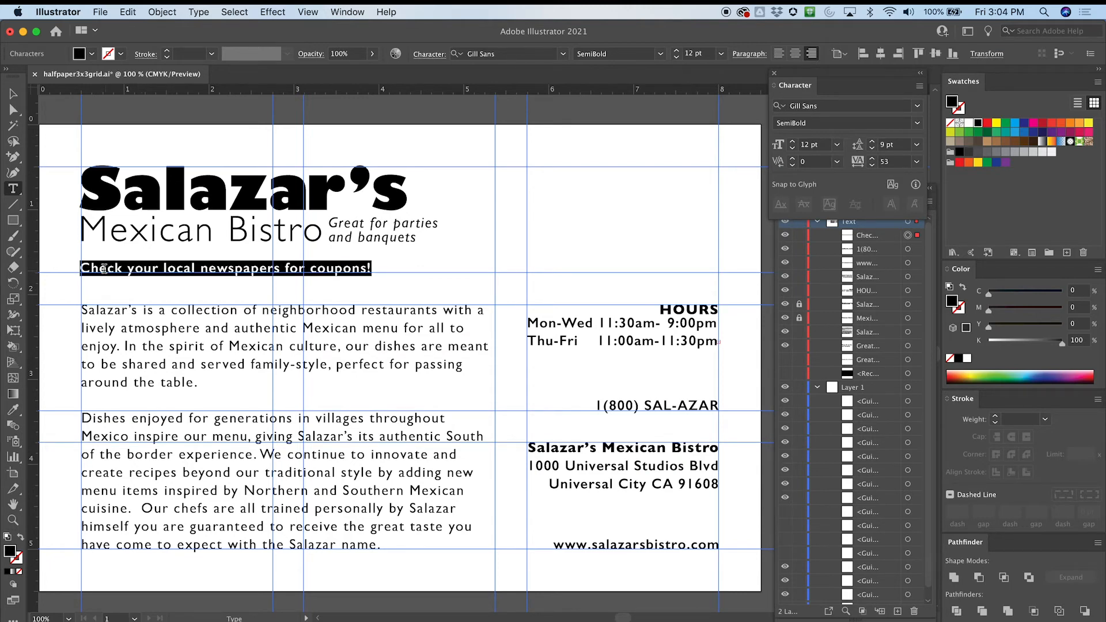
pyautogui.click(659, 56)
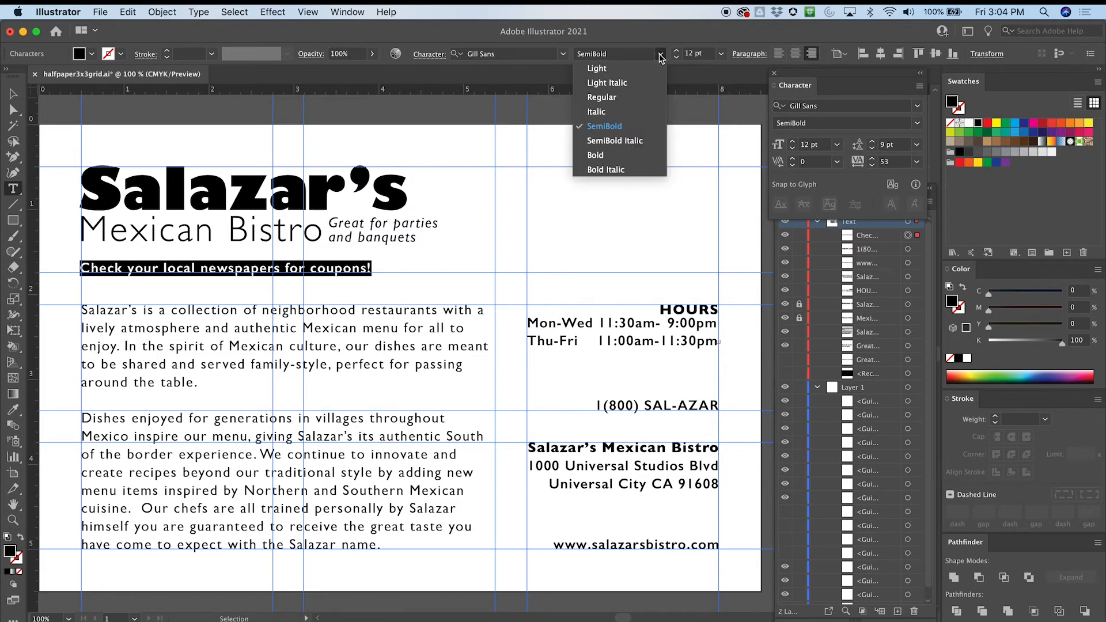
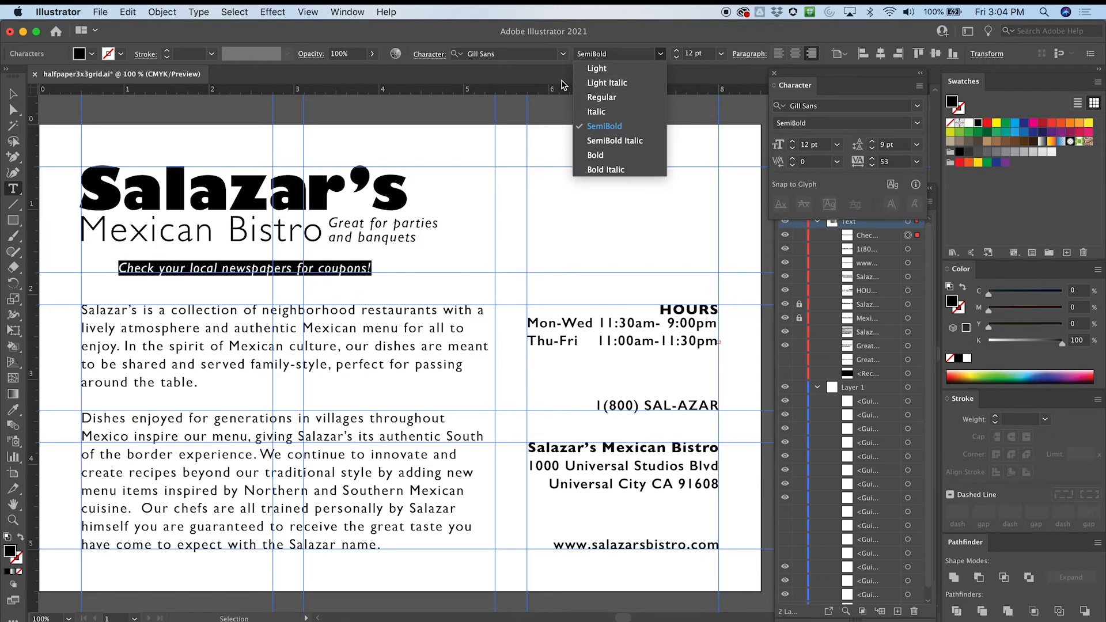
pyautogui.click(598, 112)
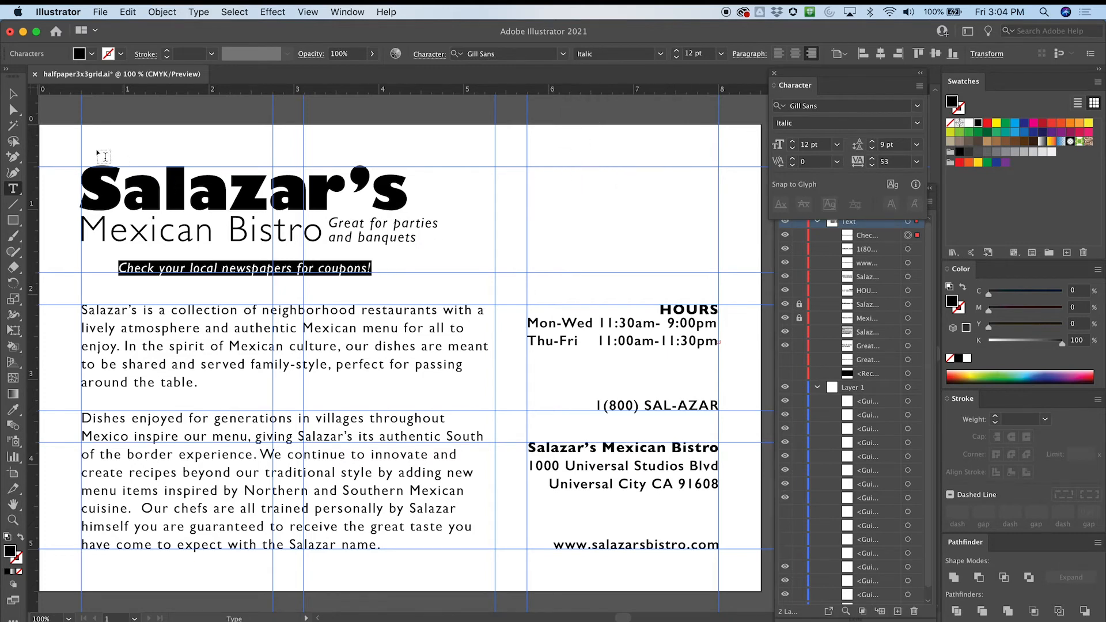
pyautogui.press('Escape')
pyautogui.click(163, 131)
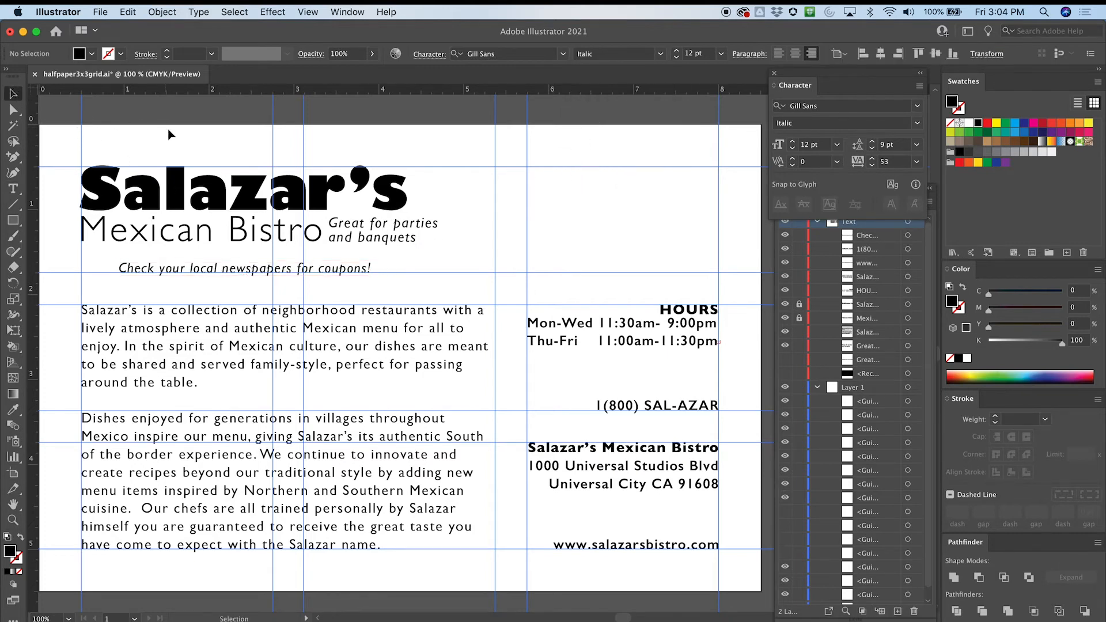
# Compare the coupon line with the "Great for parties and banquets" tagline and reapply the Italic style to it
pyautogui.click(342, 231)
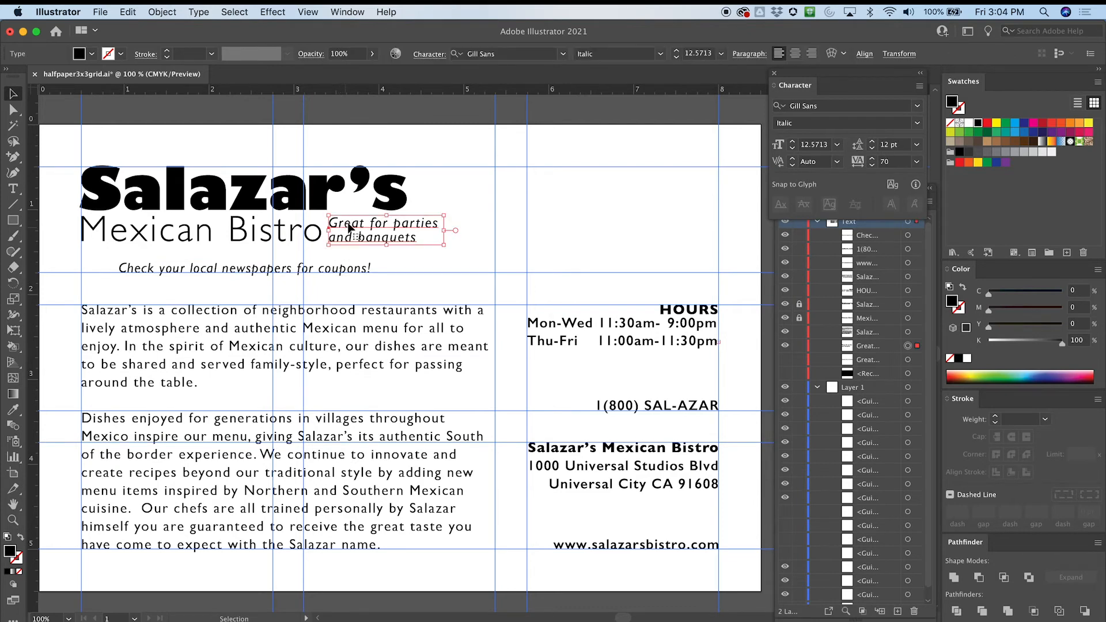
pyautogui.click(13, 188)
pyautogui.click(174, 269)
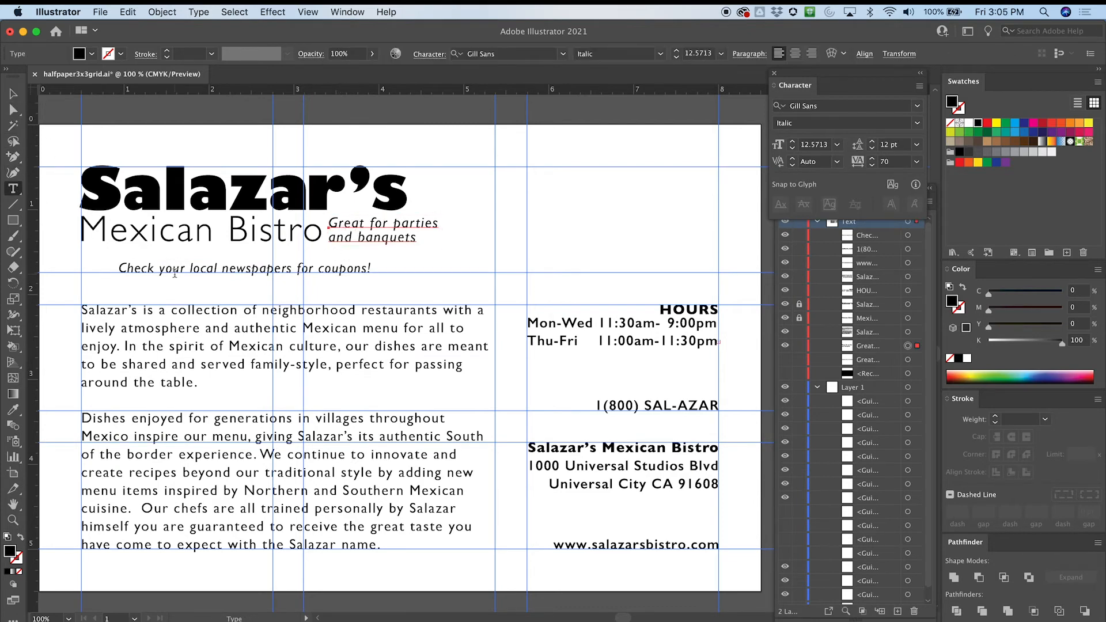
pyautogui.tripleClick(174, 269)
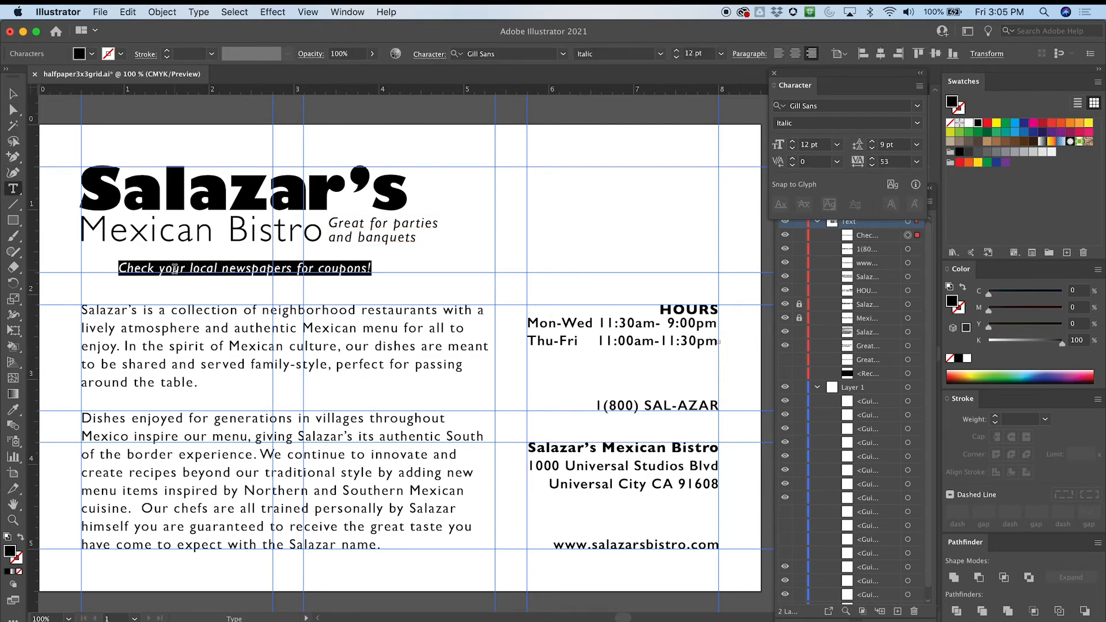
pyautogui.click(661, 54)
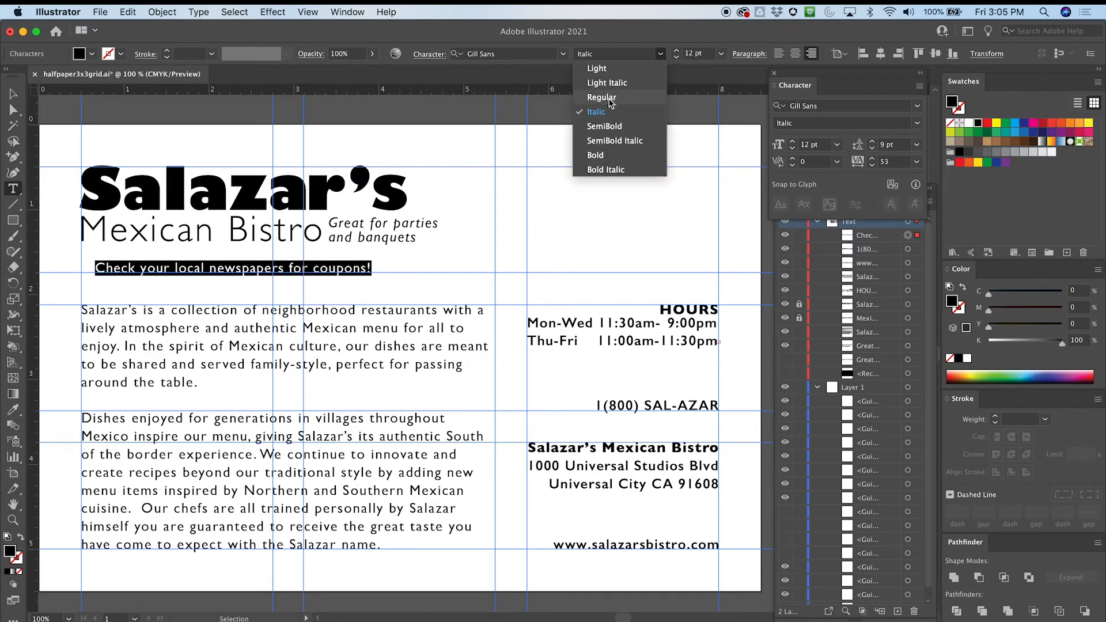
pyautogui.click(597, 112)
pyautogui.click(12, 94)
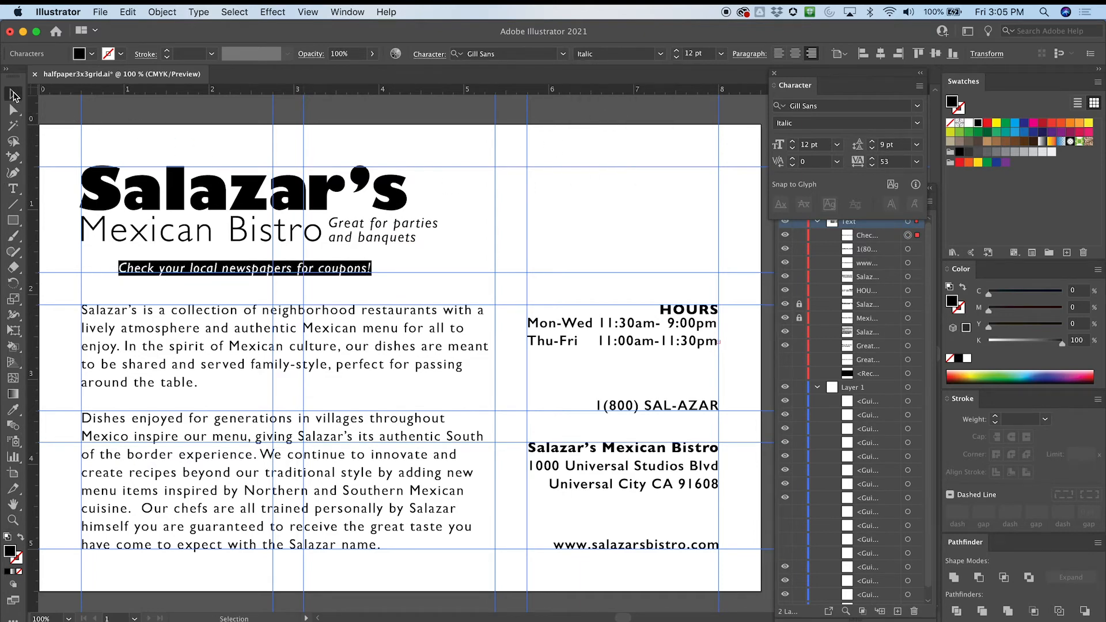
# Set the coupon line's font size to 12.5713 pt to match the "Great for parties and banquets" tagline
pyautogui.click(375, 235)
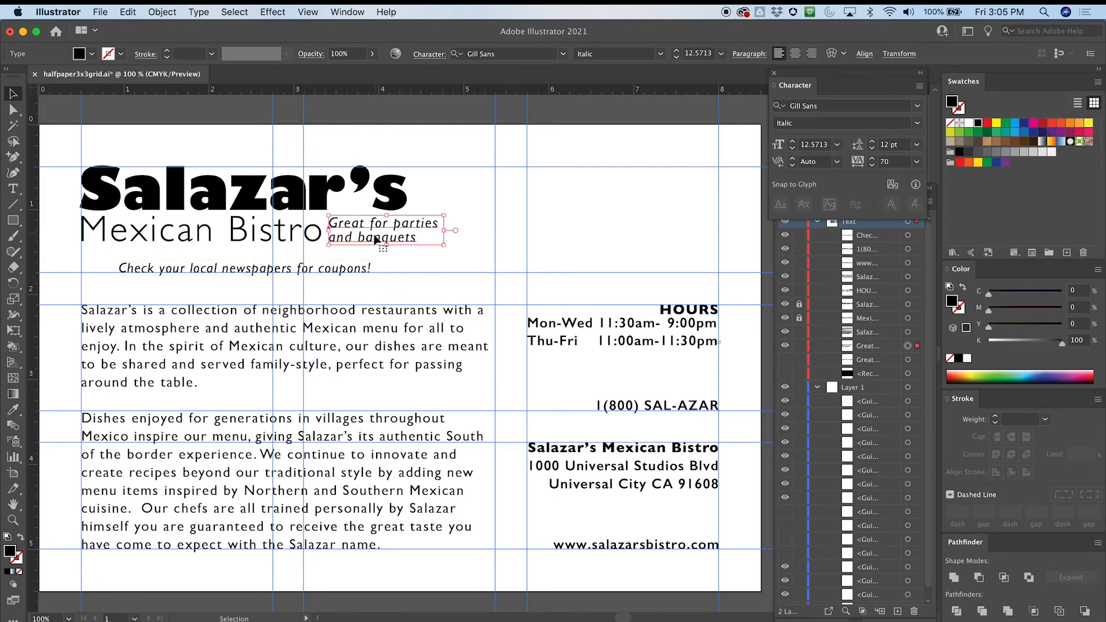
pyautogui.click(354, 272)
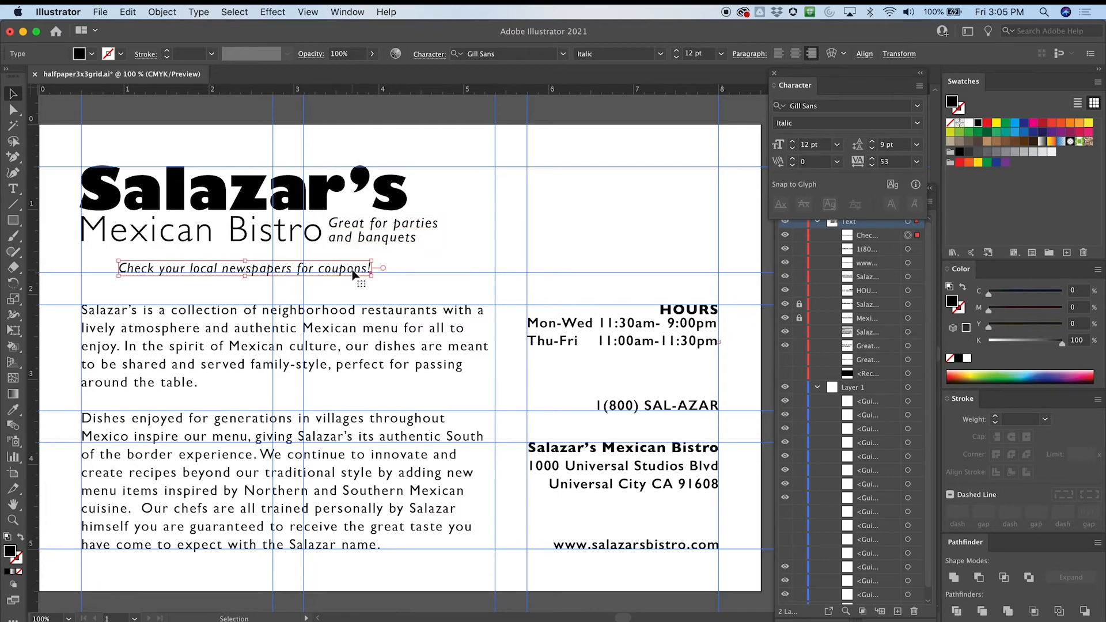
pyautogui.click(374, 234)
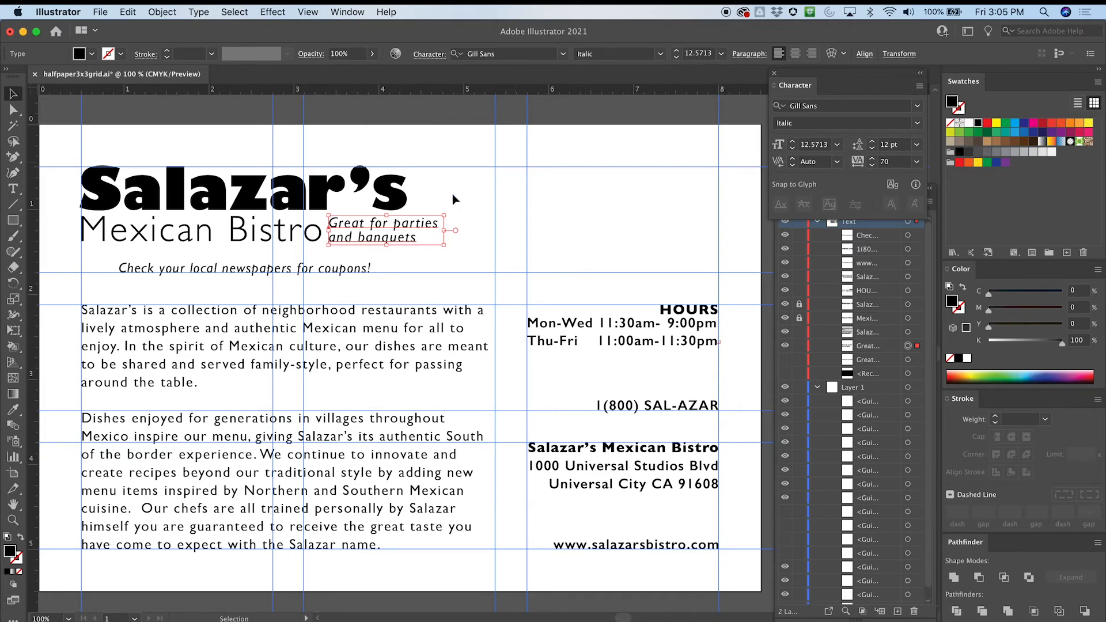
pyautogui.click(348, 271)
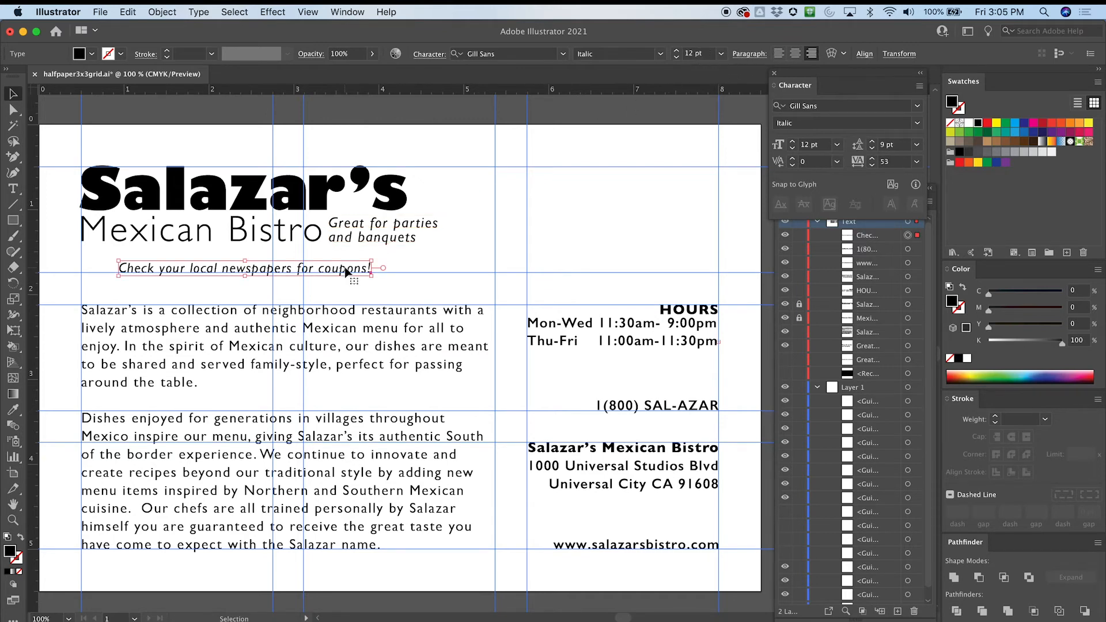
pyautogui.click(697, 53)
pyautogui.press('Return')
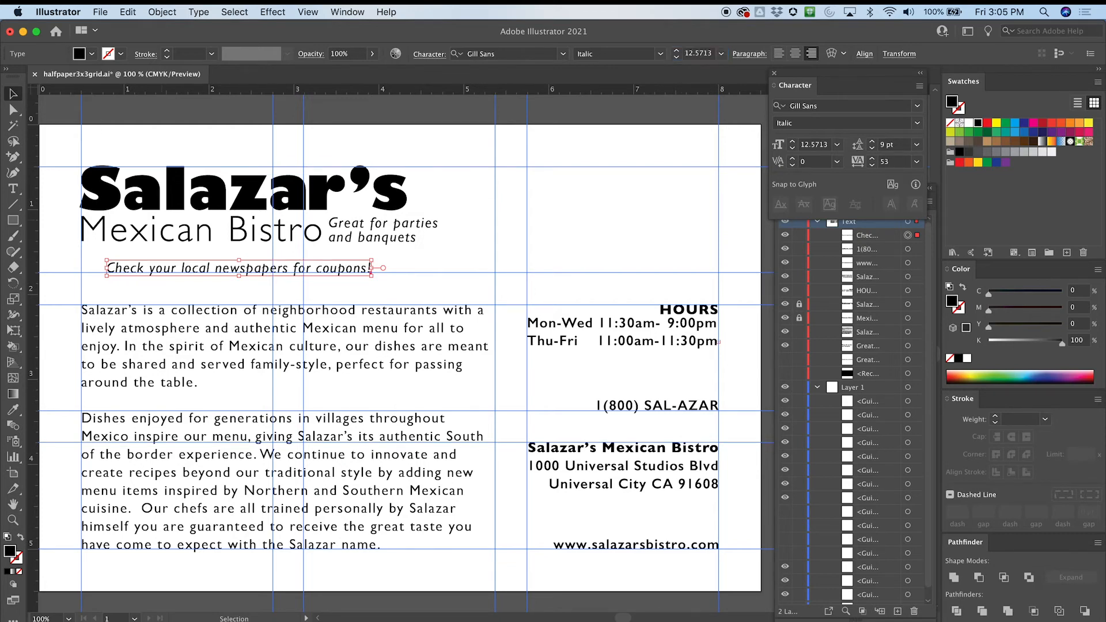
# Move the italic coupon line to start at the left margin guide and check the page with the guides hidden
pyautogui.moveTo(213, 268); pyautogui.dragTo(191, 268)
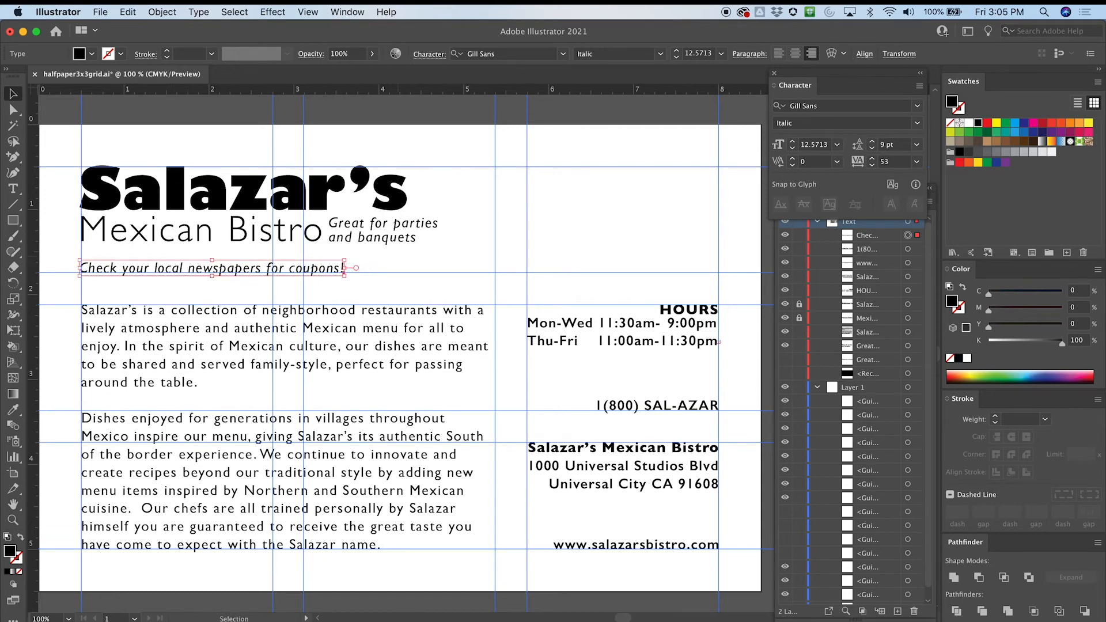
pyautogui.press('super+shift+a')
pyautogui.press('super+semicolon')
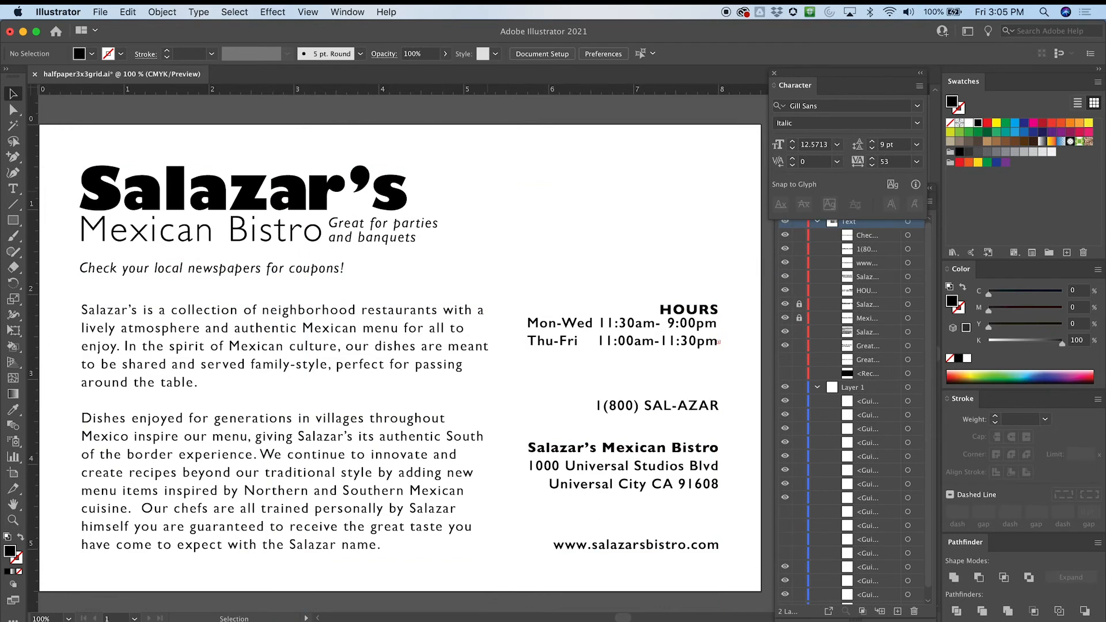
pyautogui.press('space')
pyautogui.moveTo(403, 345)
pyautogui.mouseDown()
pyautogui.moveTo(538, 290)
pyautogui.moveTo(404, 337)
pyautogui.mouseUp()
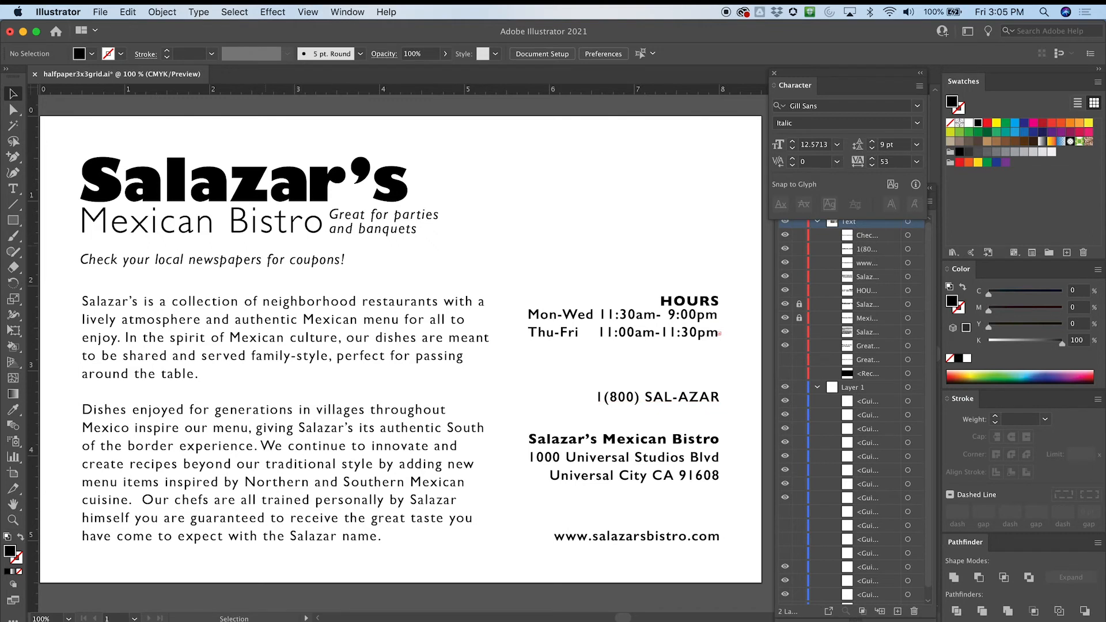
# With the guides shown, move the coupon line to end on the middle column's right guide, and hide the guides to view the layout
pyautogui.press('super+semicolon')
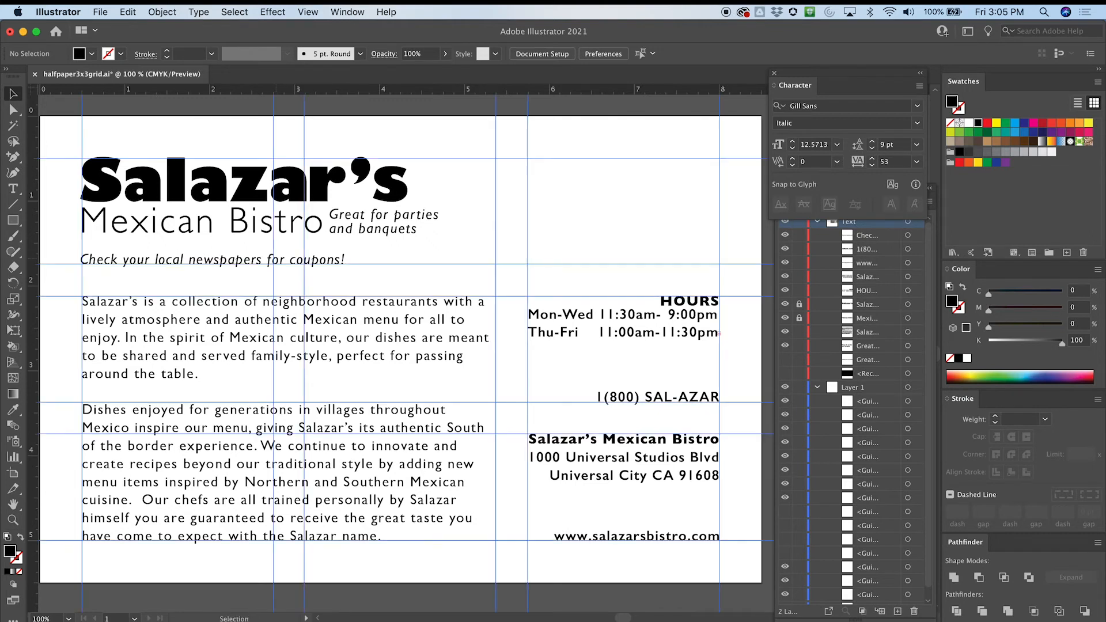
pyautogui.moveTo(305, 259); pyautogui.dragTo(456, 259)
pyautogui.click(528, 211)
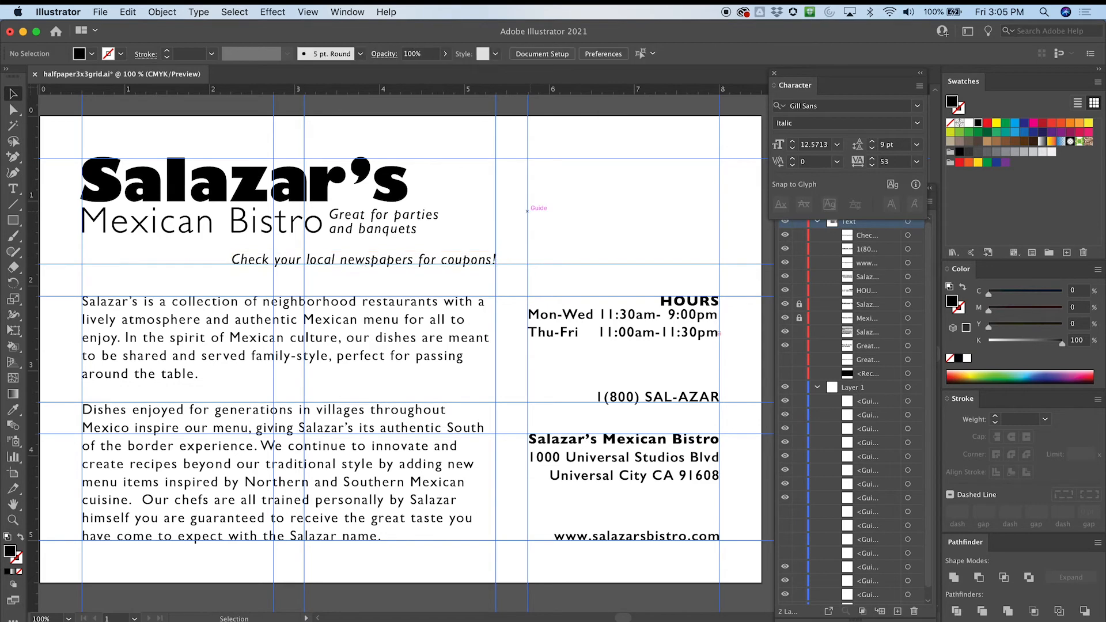
pyautogui.press('super+semicolon')
pyautogui.press('super+minus')
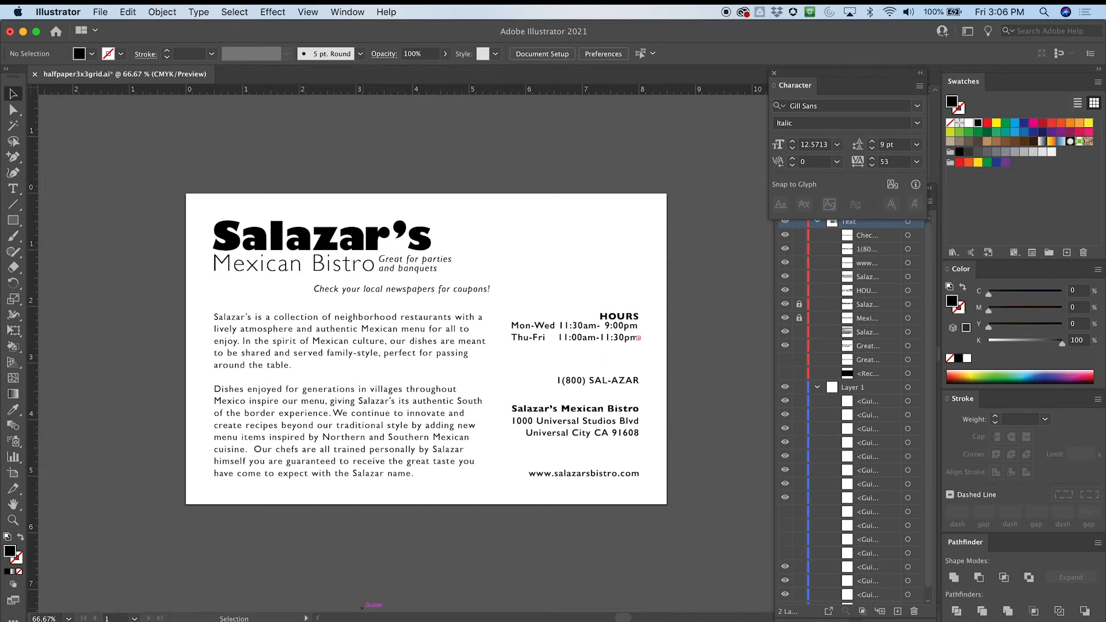
pyautogui.press('super+Tab')
pyautogui.moveTo(917, 177); pyautogui.dragTo(893, 144)
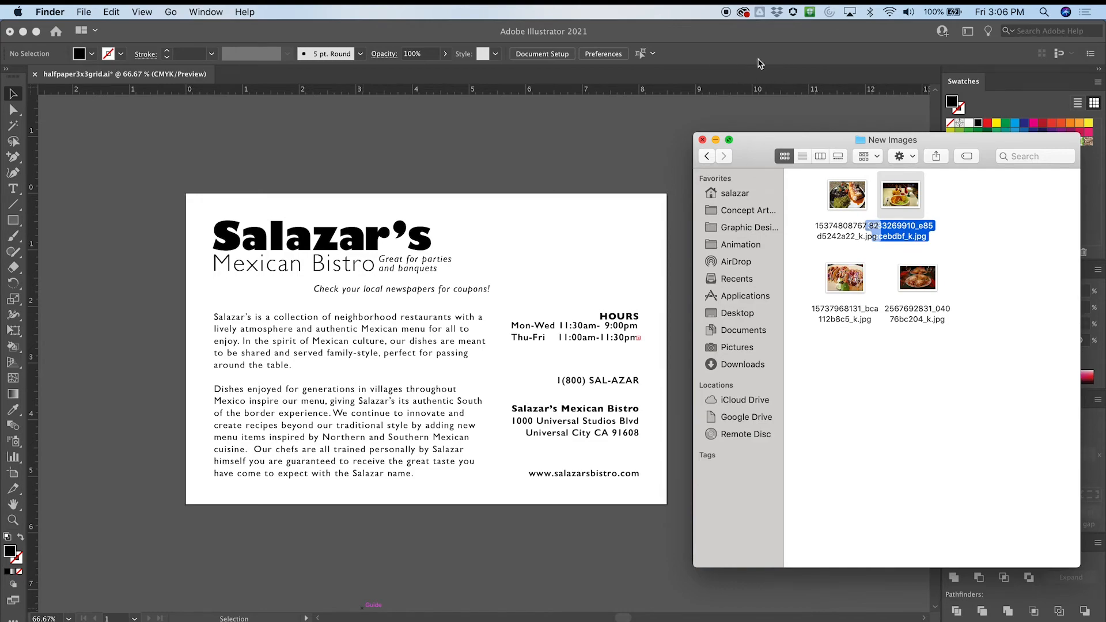
pyautogui.click(857, 197)
pyautogui.press('space')
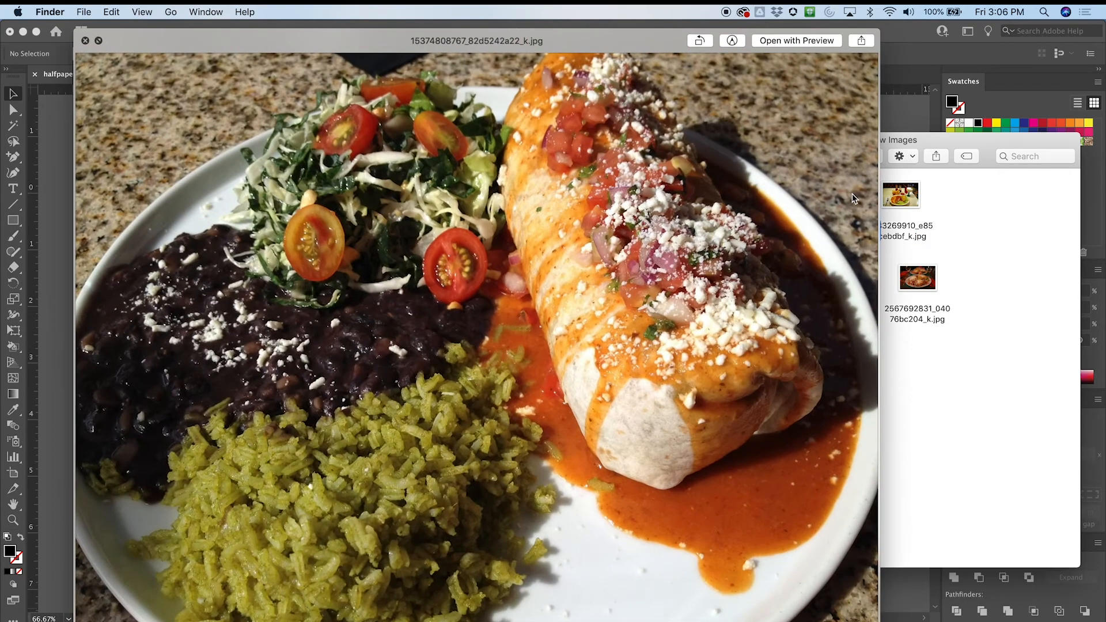
pyautogui.press('space')
pyautogui.click(843, 279)
pyautogui.press('space')
pyautogui.press('space')
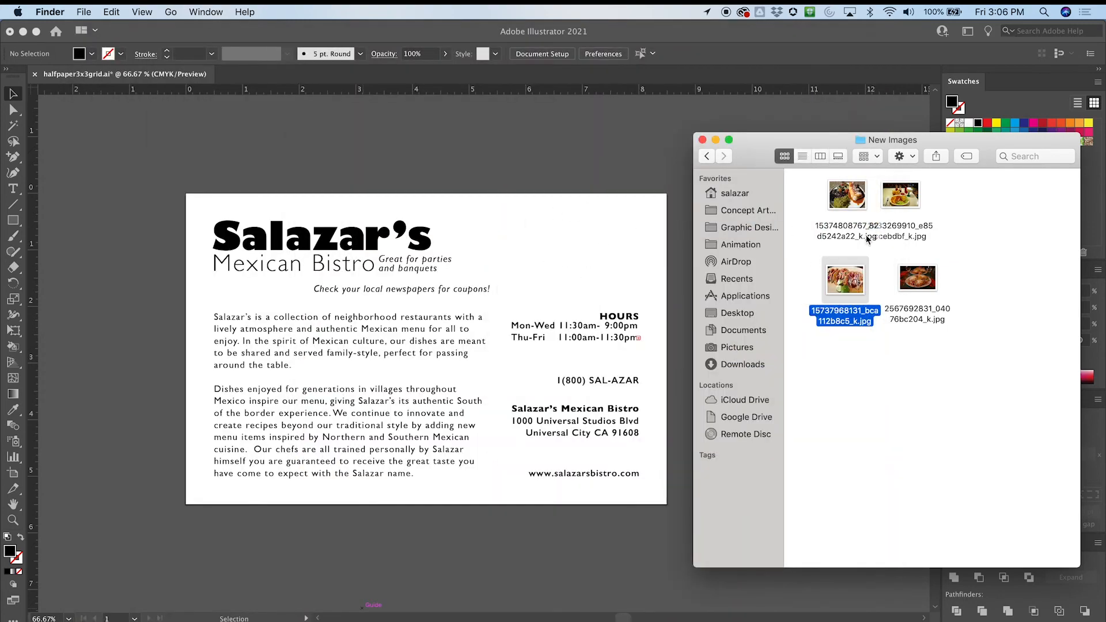
pyautogui.click(919, 277)
pyautogui.press('space')
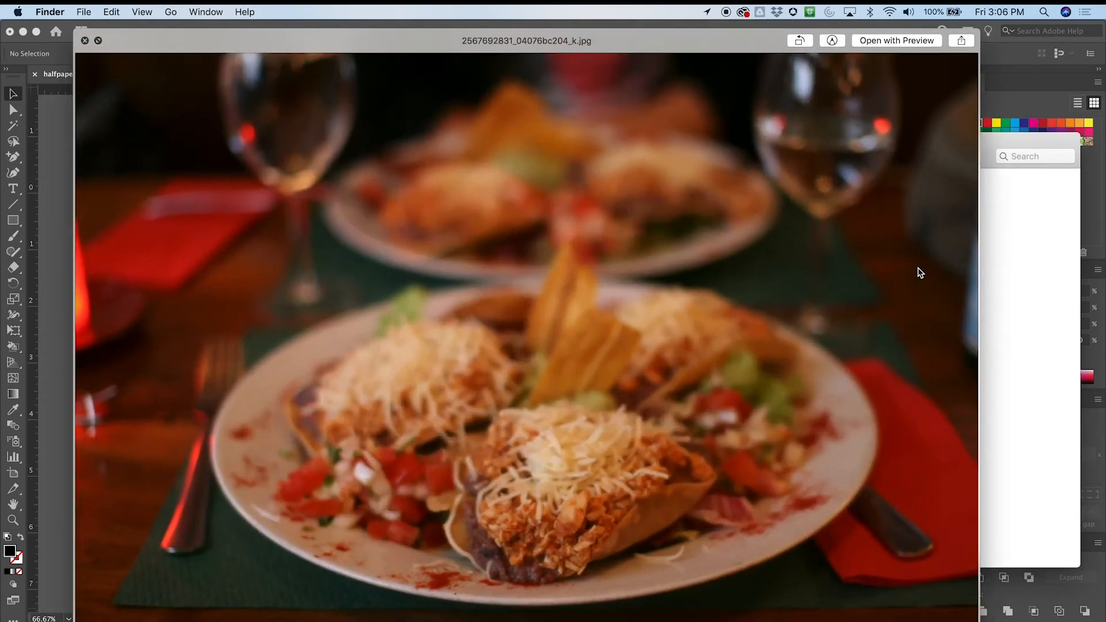
pyautogui.press('space')
pyautogui.click(908, 205)
pyautogui.press('space')
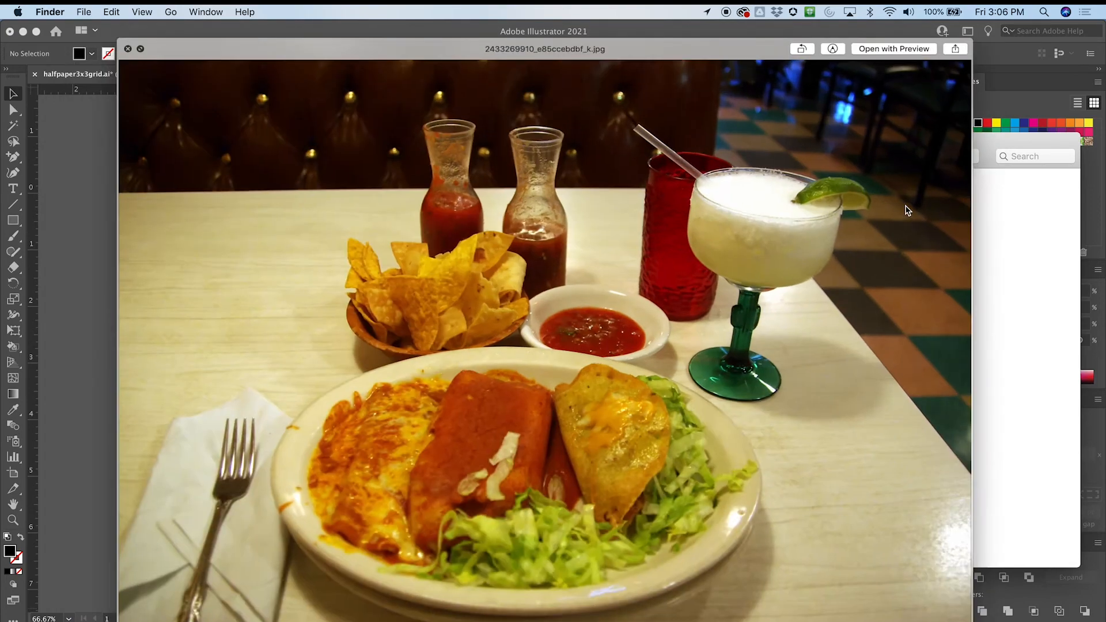
pyautogui.press('space')
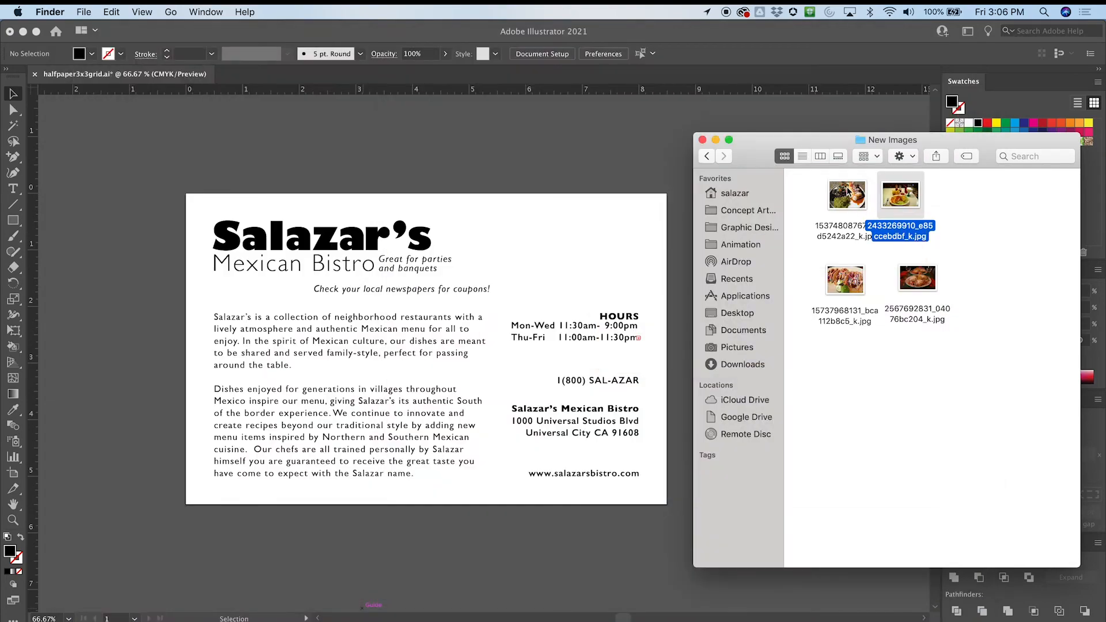
pyautogui.click(845, 188)
pyautogui.press('space')
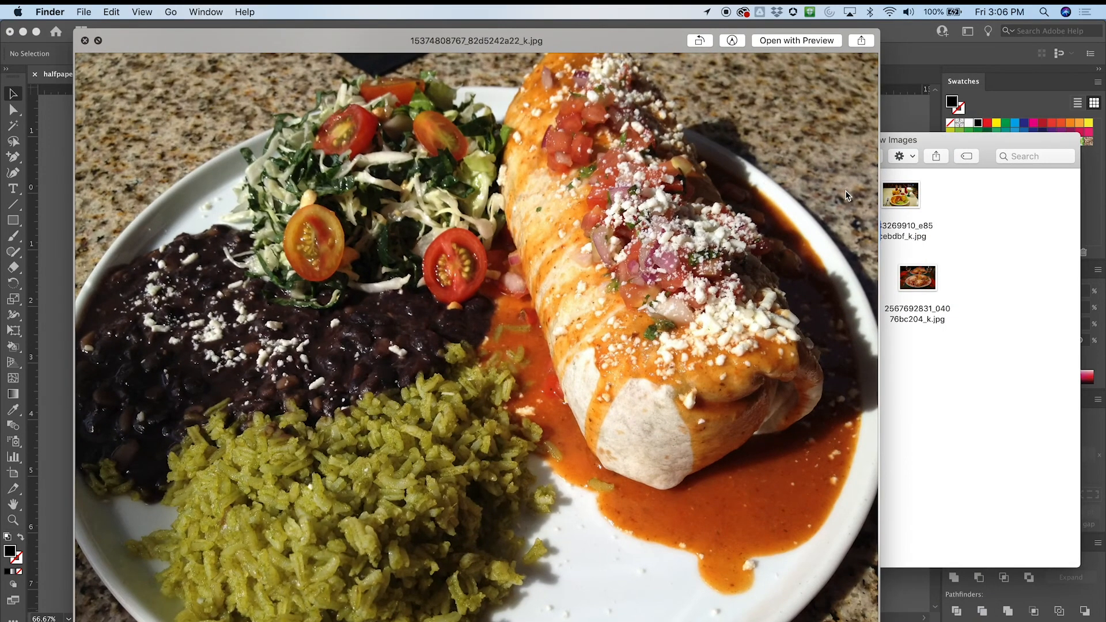
pyautogui.press('space')
pyautogui.click(853, 280)
pyautogui.press('space')
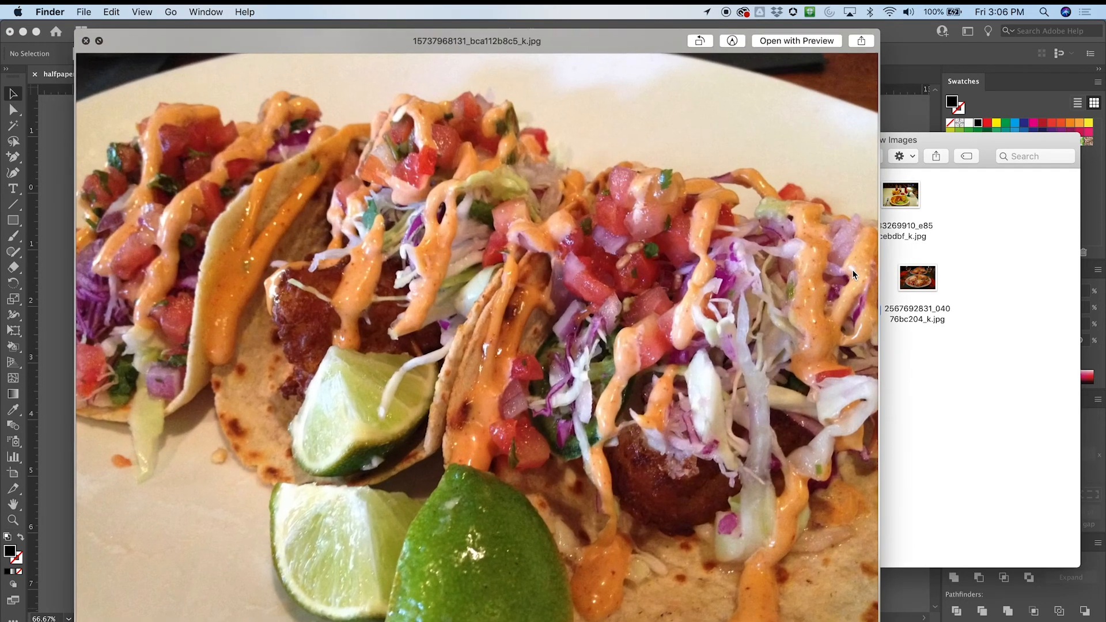
pyautogui.press('space')
pyautogui.click(913, 282)
pyautogui.press('space')
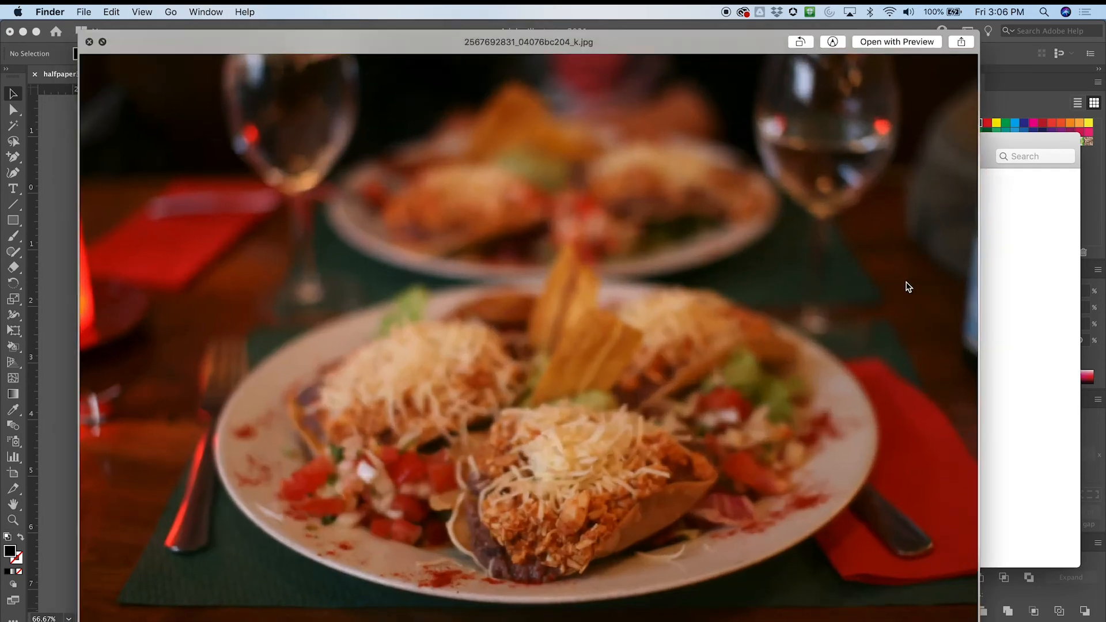
pyautogui.press('space')
pyautogui.moveTo(918, 282); pyautogui.dragTo(587, 216)
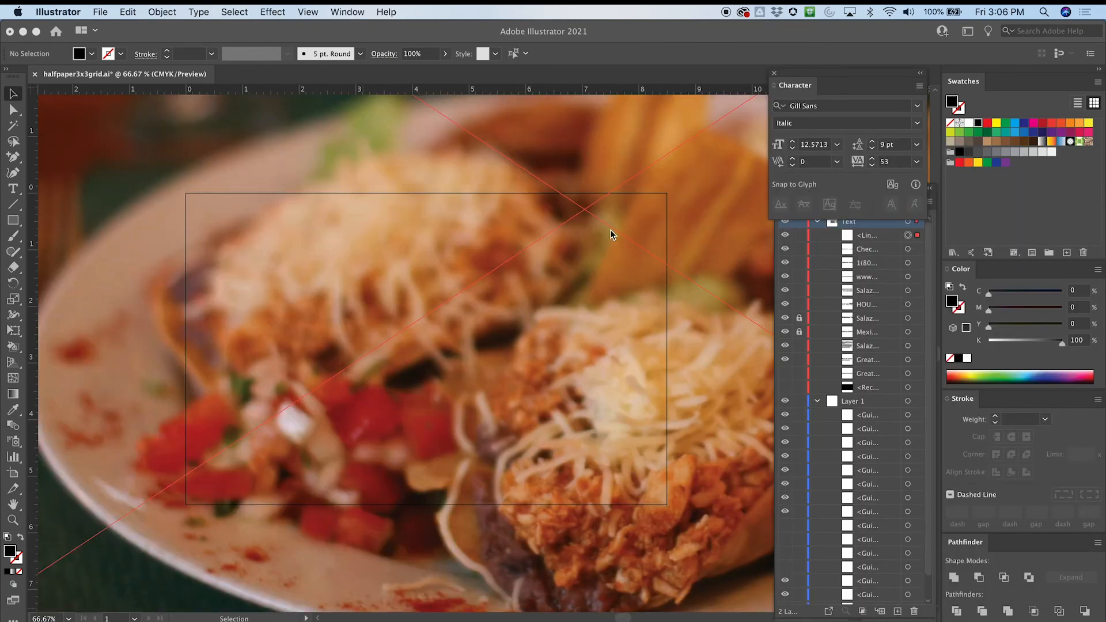
pyautogui.press('super+minus')
pyautogui.press('super+minus')
pyautogui.press('super+minus')
pyautogui.press('super+minus')
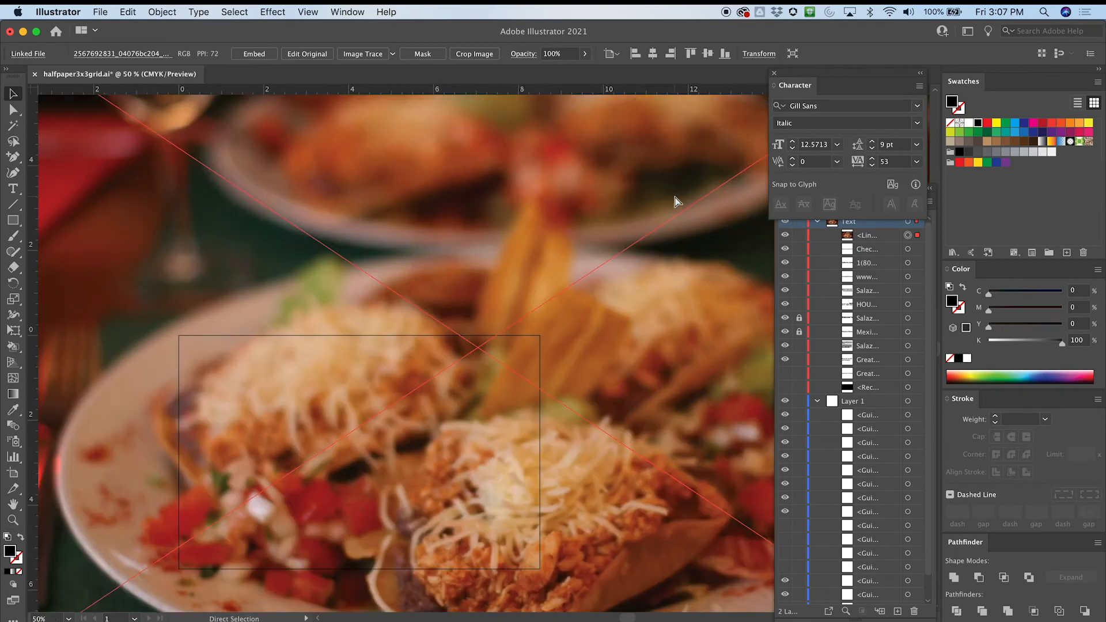
pyautogui.press('v')
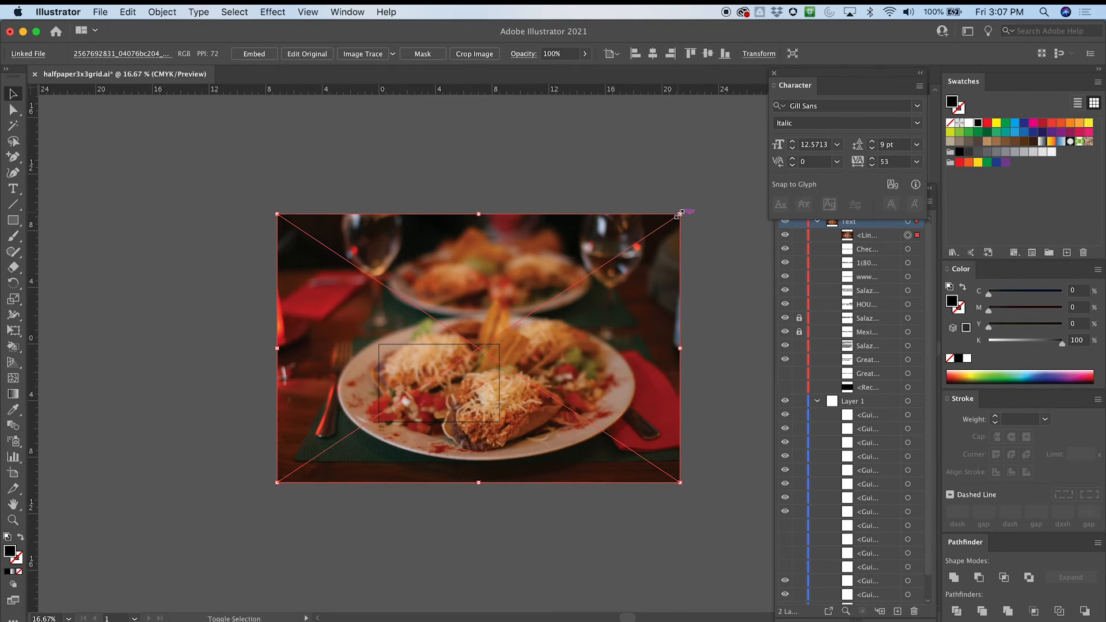
# Scale the placed photo down proportionally to about 4 inches wide
pyautogui.moveTo(680, 213); pyautogui.dragTo(680, 211)
pyautogui.press('super+z')
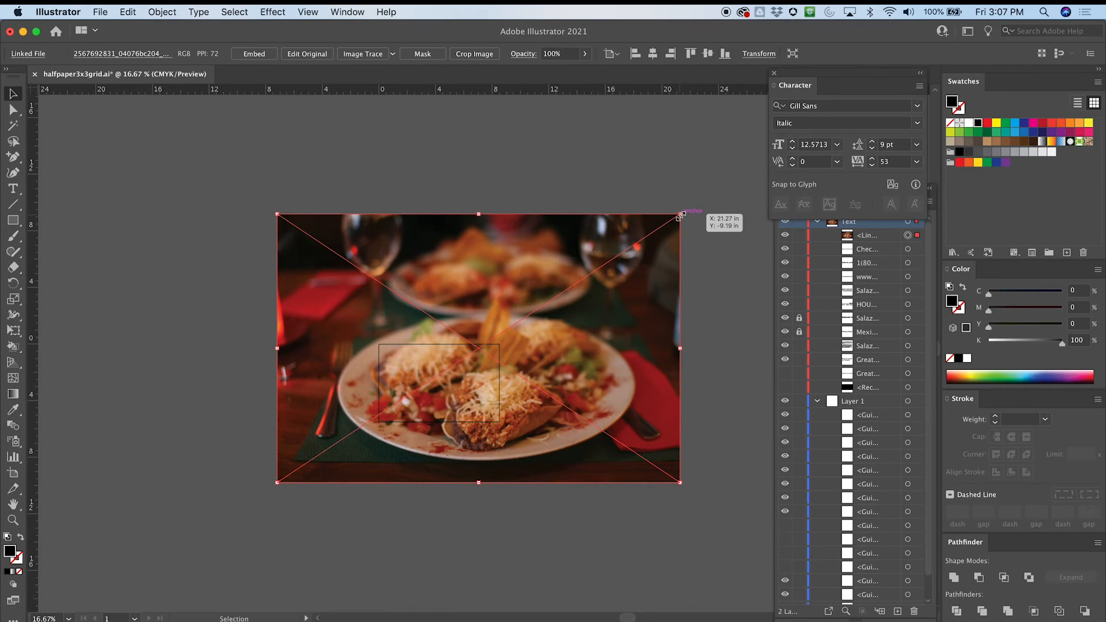
pyautogui.moveTo(680, 215); pyautogui.dragTo(334, 438)
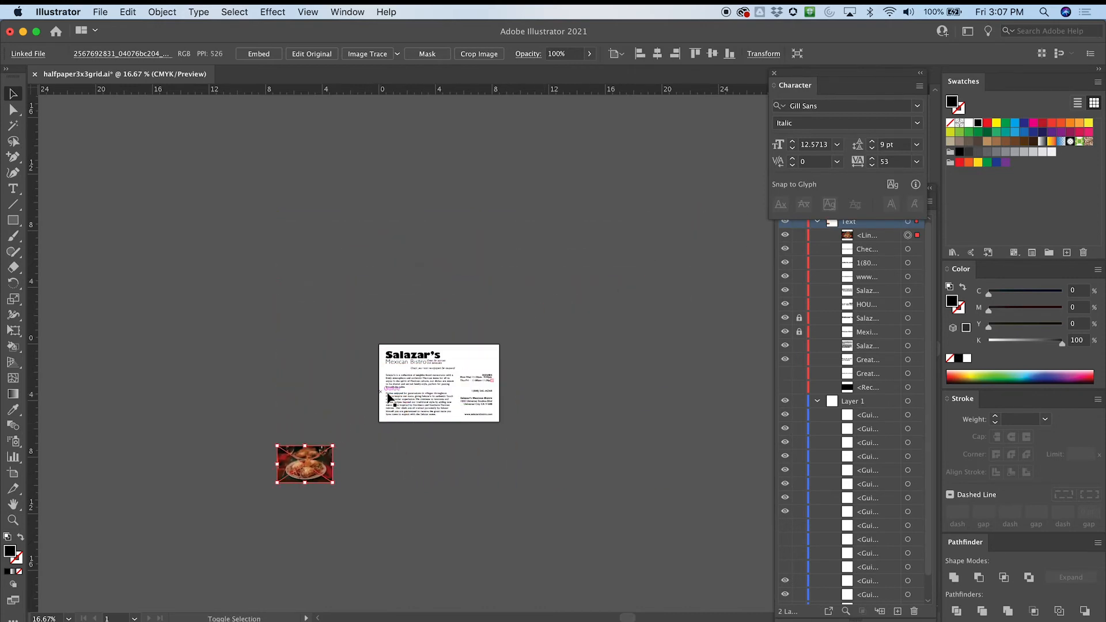
# Move the photo off the lower-left pasteboard to just above the page's top edge, over the right column
pyautogui.press('super+equal')
pyautogui.press('super+equal')
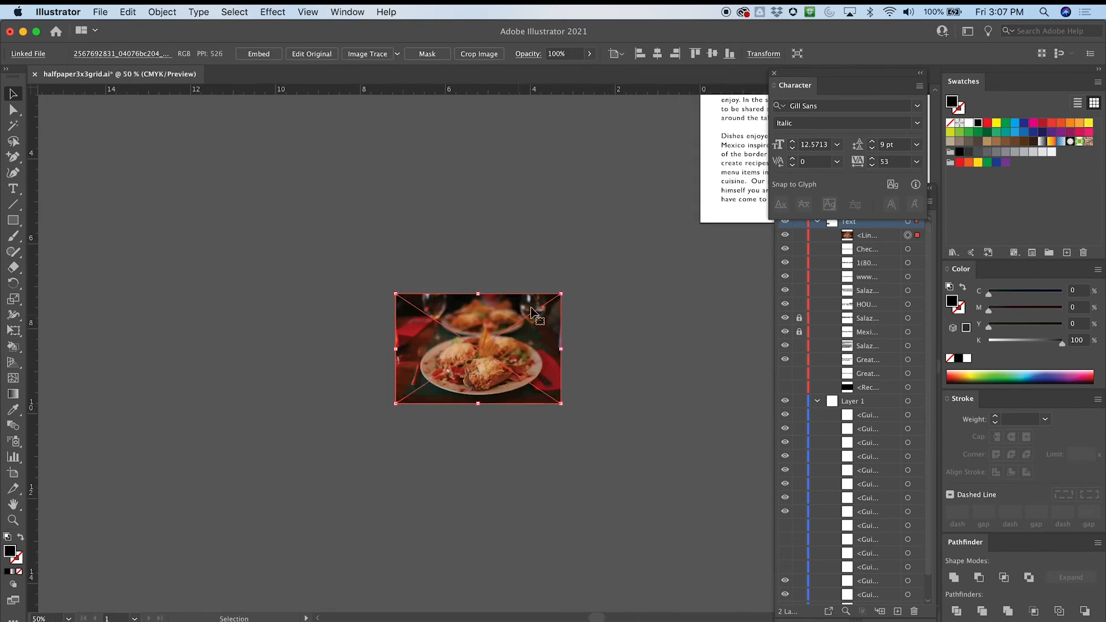
pyautogui.moveTo(480, 320); pyautogui.dragTo(632, 203)
pyautogui.press('space')
pyautogui.moveTo(539, 389); pyautogui.dragTo(296, 547)
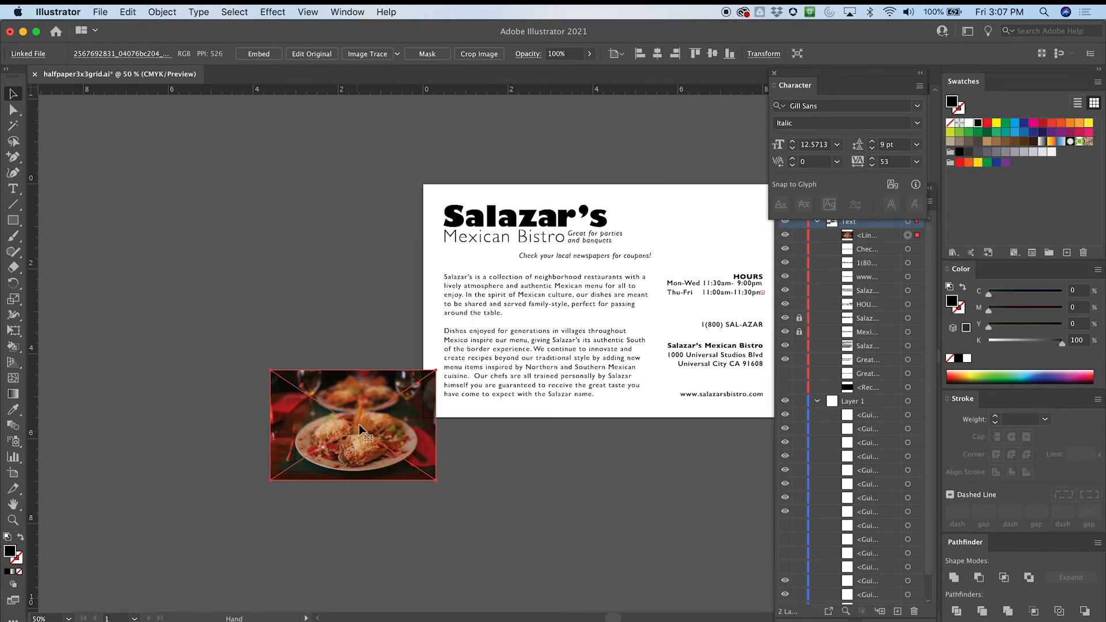
pyautogui.moveTo(353, 398); pyautogui.dragTo(617, 188)
pyautogui.press('space')
pyautogui.moveTo(637, 146); pyautogui.dragTo(548, 218)
# Create a new layer named Images above the Text layer and move the linked photo into it
pyautogui.click(928, 245)
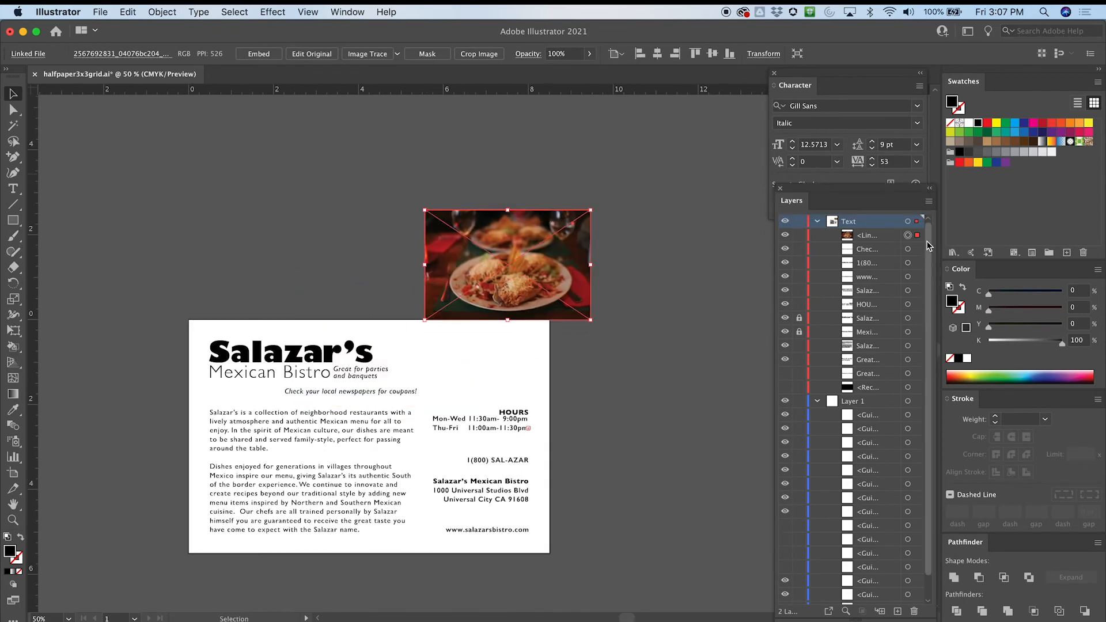
pyautogui.click(817, 401)
pyautogui.click(929, 201)
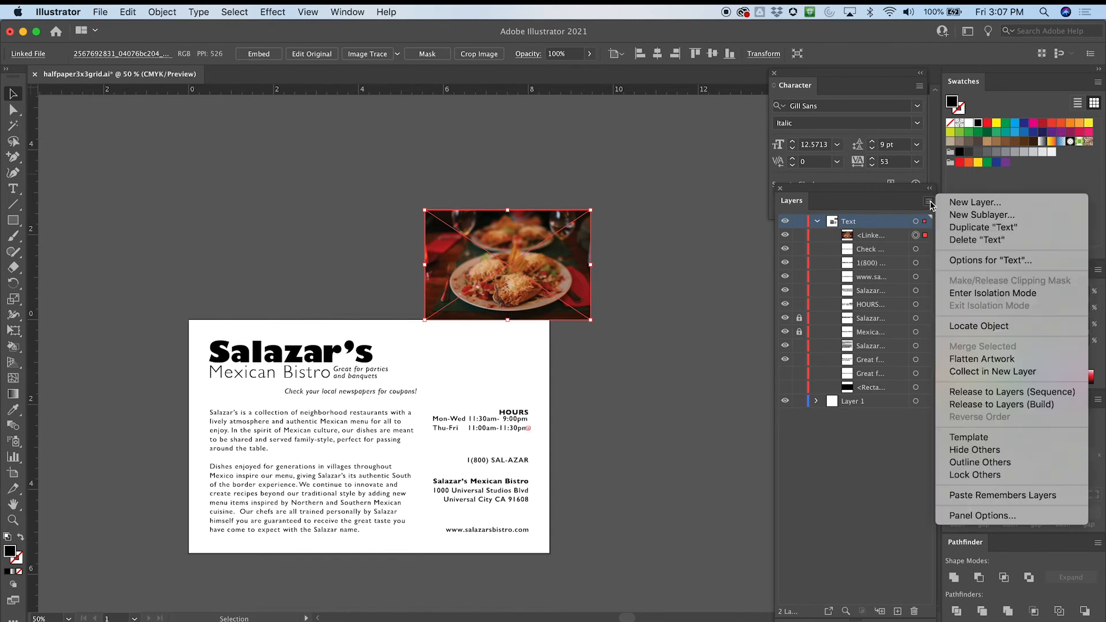
pyautogui.click(951, 205)
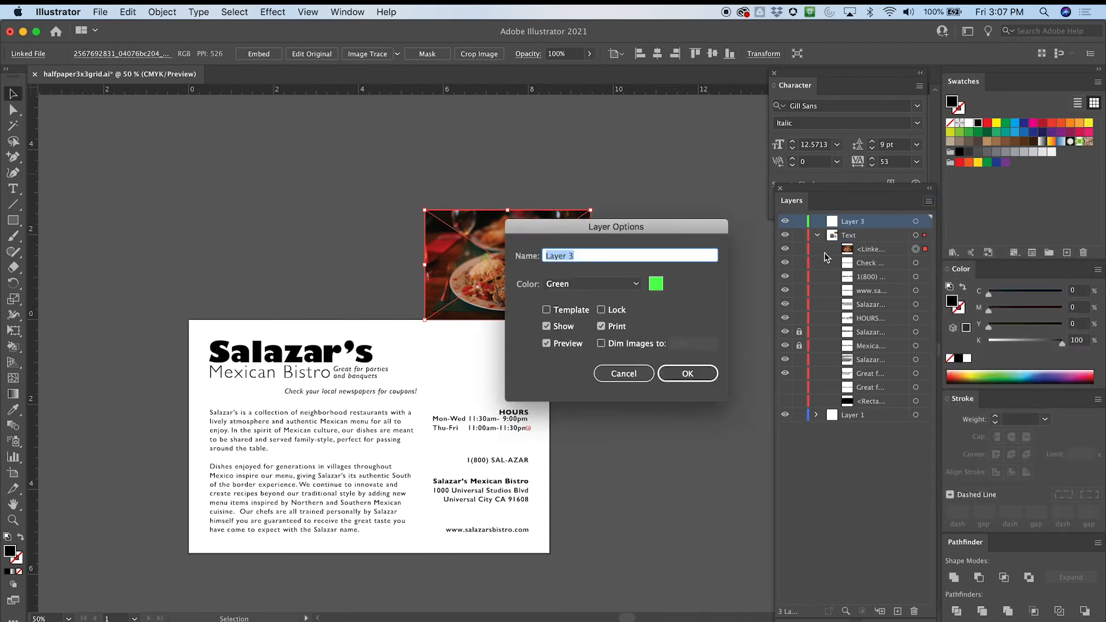
pyautogui.write('Images')
pyautogui.click(691, 374)
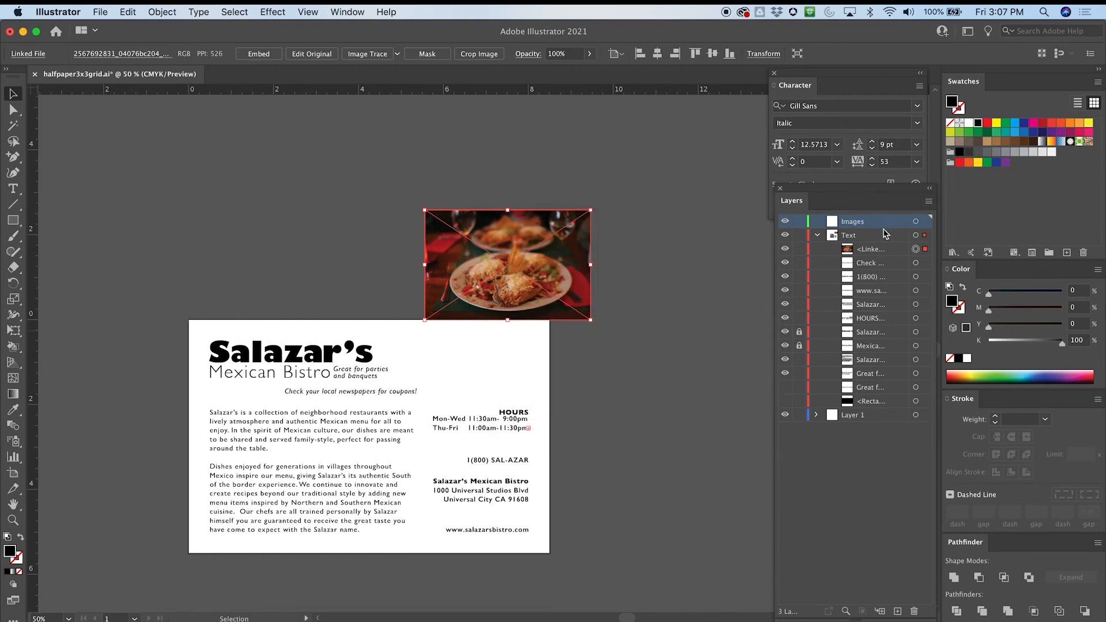
pyautogui.moveTo(872, 255); pyautogui.dragTo(850, 223)
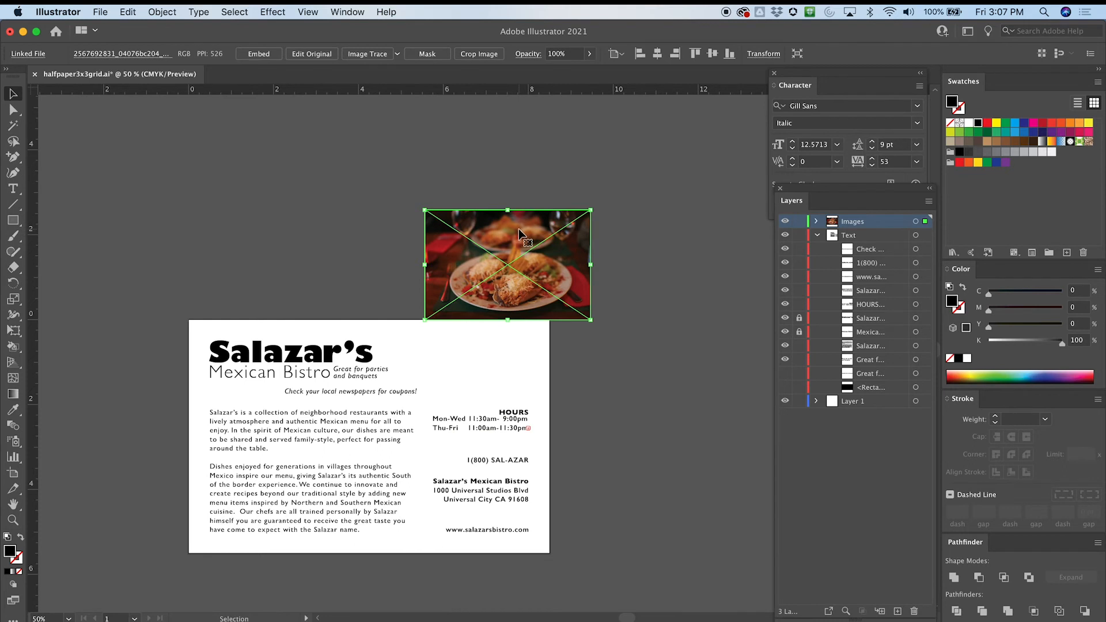
# With the guides shown, scale the photo to the right column's width and place it against the top margin guide
pyautogui.moveTo(518, 232); pyautogui.dragTo(423, 199)
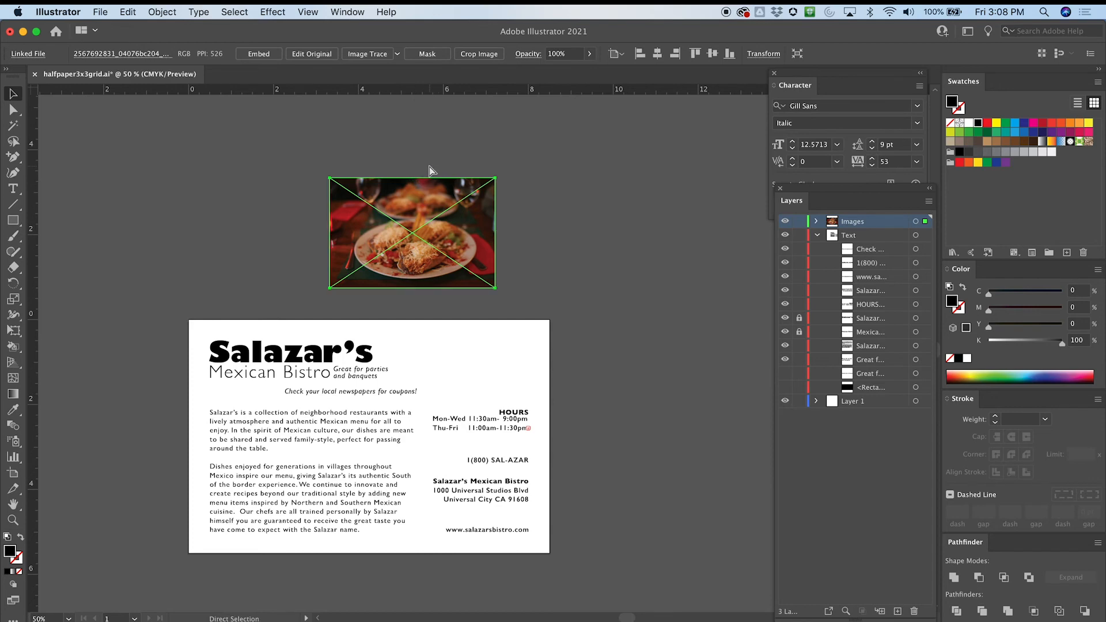
pyautogui.press('super+equal')
pyautogui.press('super+equal')
pyautogui.scroll(-5, 396, 265)
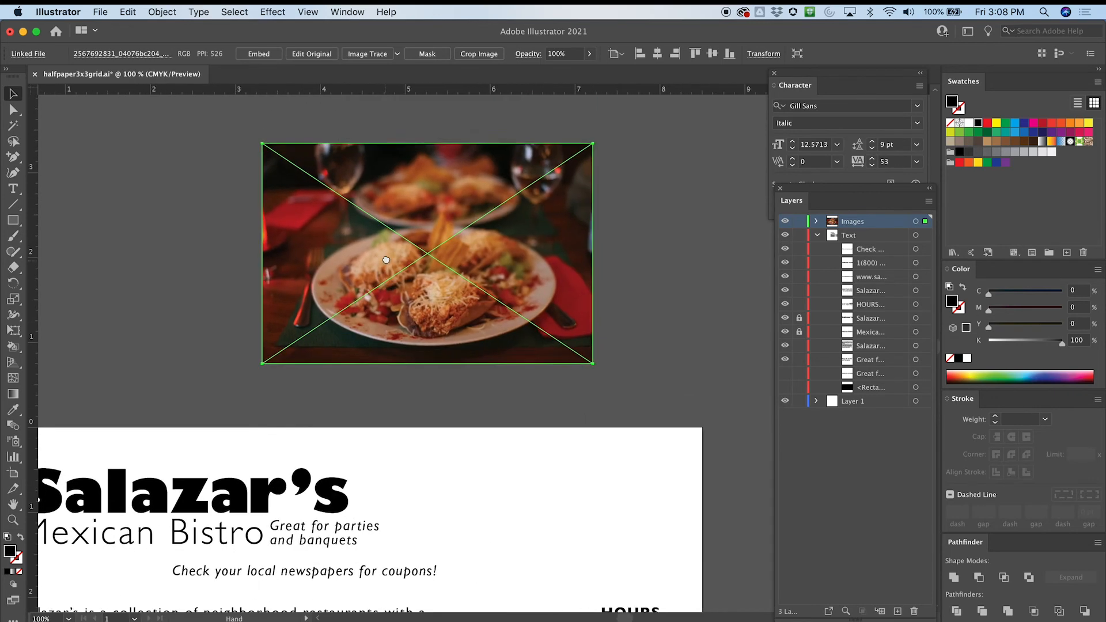
pyautogui.press('super+semicolon')
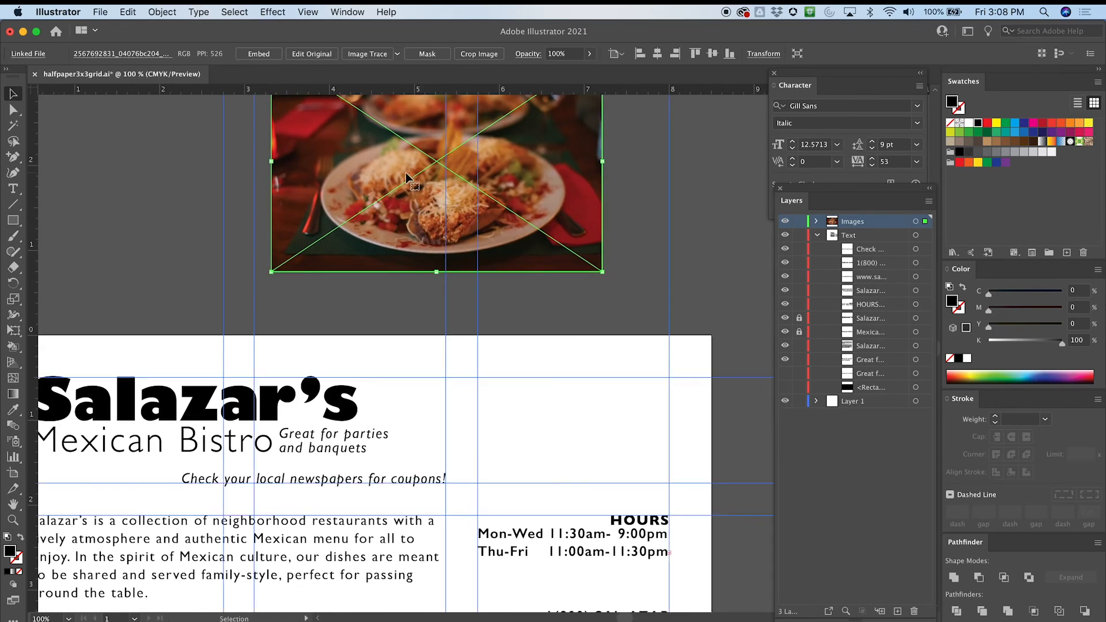
pyautogui.moveTo(406, 176); pyautogui.dragTo(593, 249)
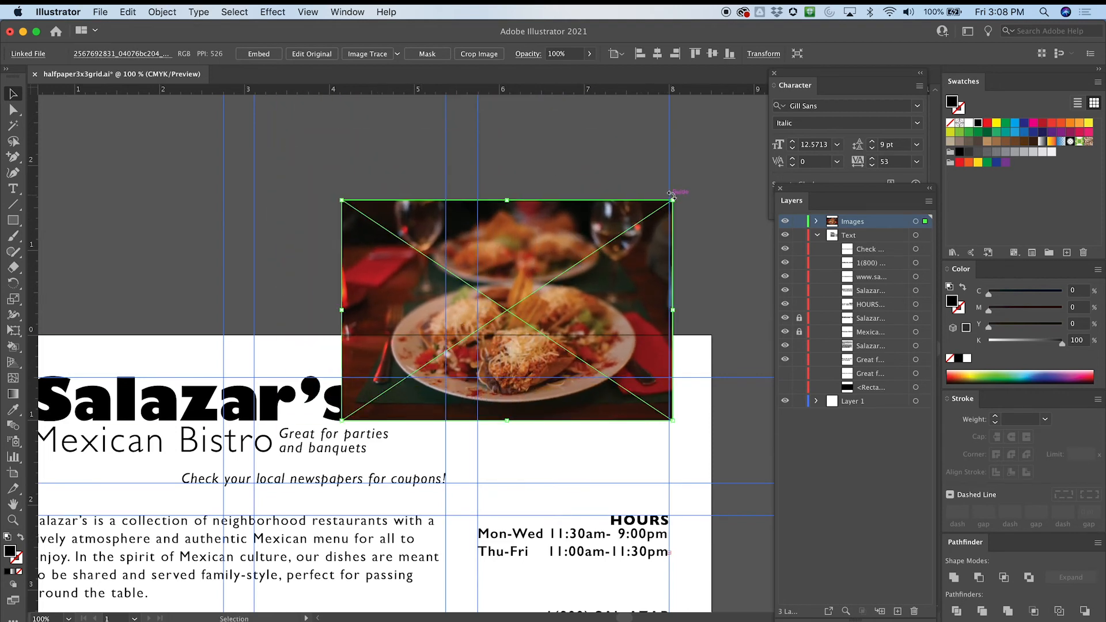
pyautogui.moveTo(673, 200); pyautogui.dragTo(535, 292)
pyautogui.moveTo(412, 310); pyautogui.dragTo(544, 399)
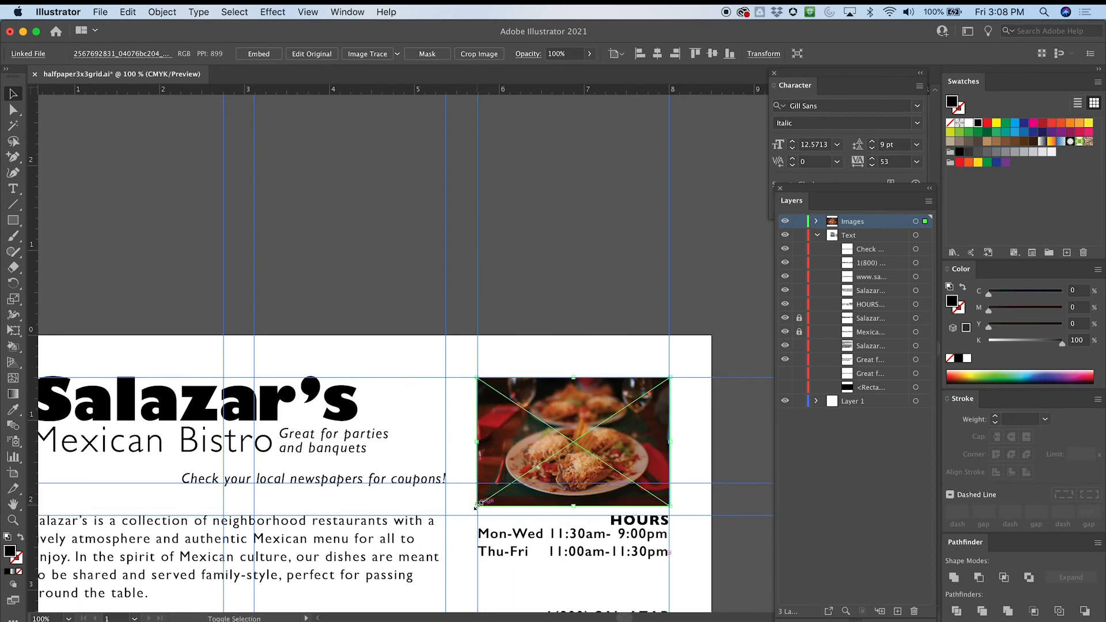
# Lock Layer 1, which holds the guides, and reselect the photo
pyautogui.click(476, 507)
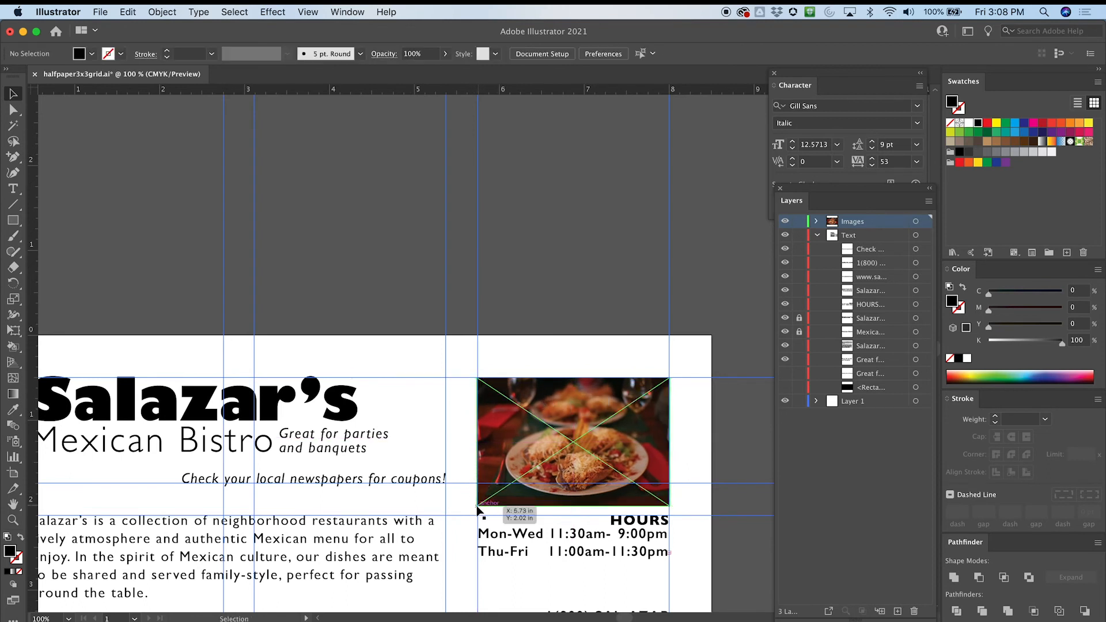
pyautogui.click(603, 406)
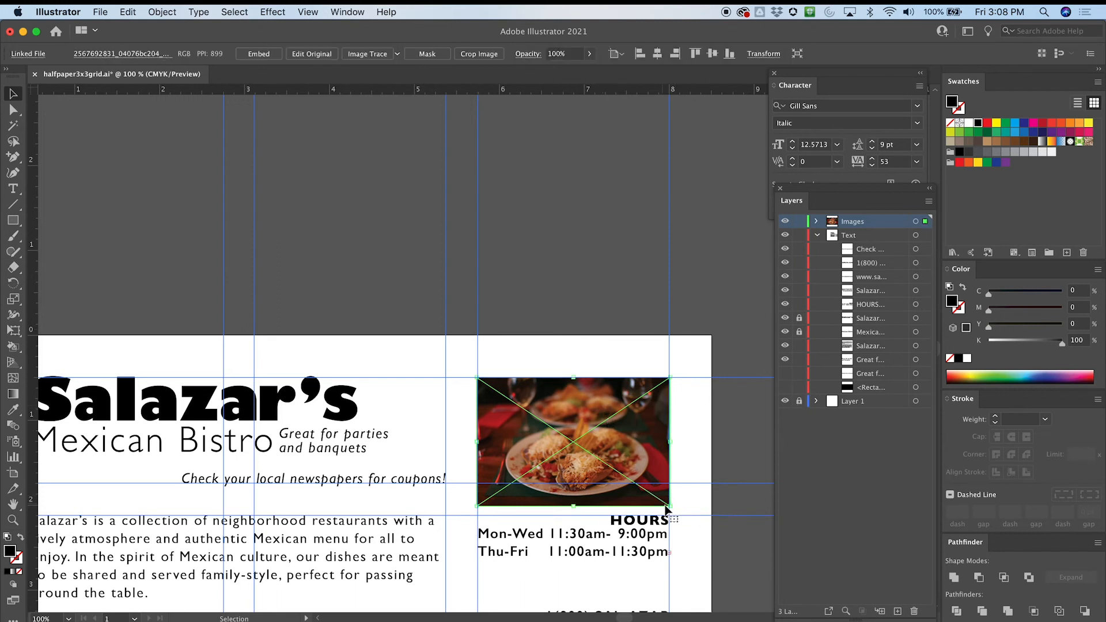
# Try the photo scaled to the top row's height, aligned to the right column's right guide and then its left guide
pyautogui.moveTo(669, 506); pyautogui.dragTo(637, 484)
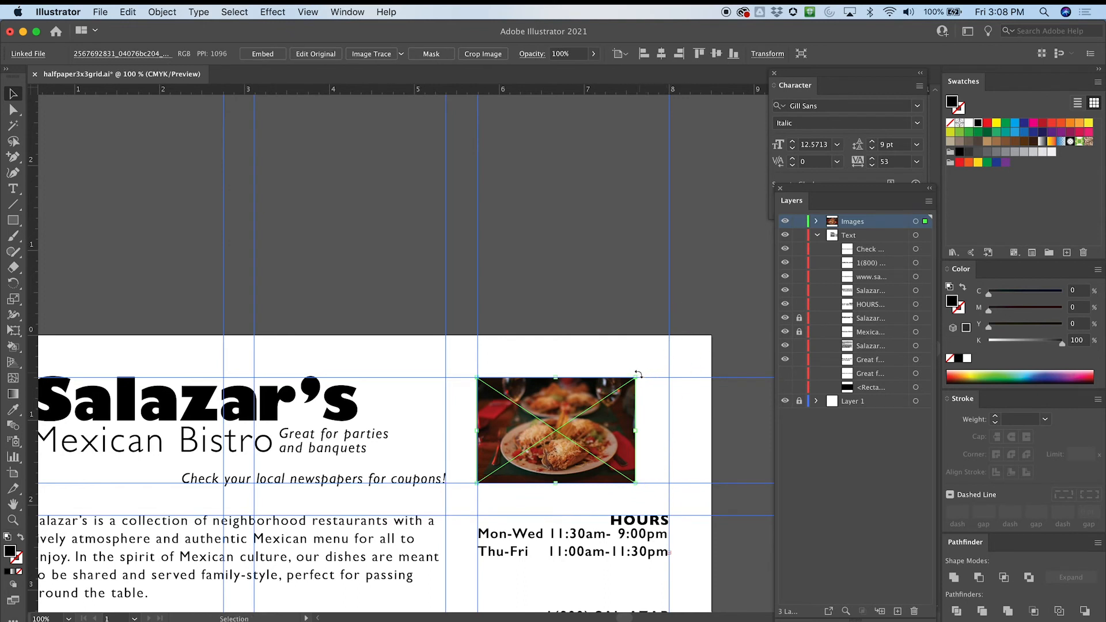
pyautogui.moveTo(612, 418); pyautogui.dragTo(643, 417)
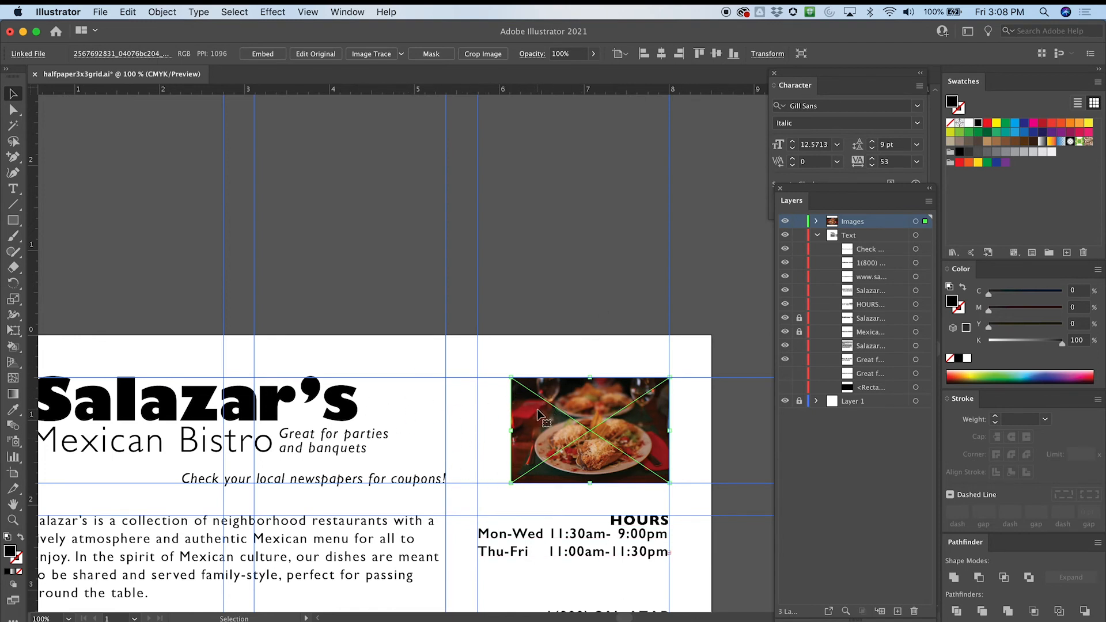
pyautogui.moveTo(537, 413); pyautogui.dragTo(500, 415)
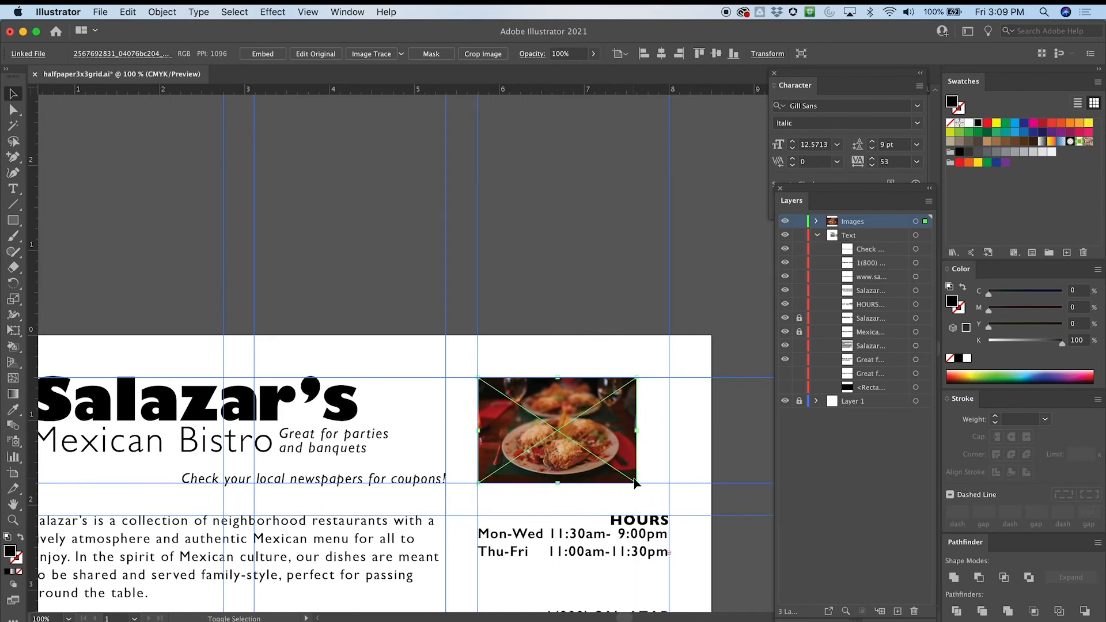
# Enlarge the photo to span the right column and fit its left and right edges exactly to the column guides
pyautogui.moveTo(638, 484); pyautogui.dragTo(686, 500)
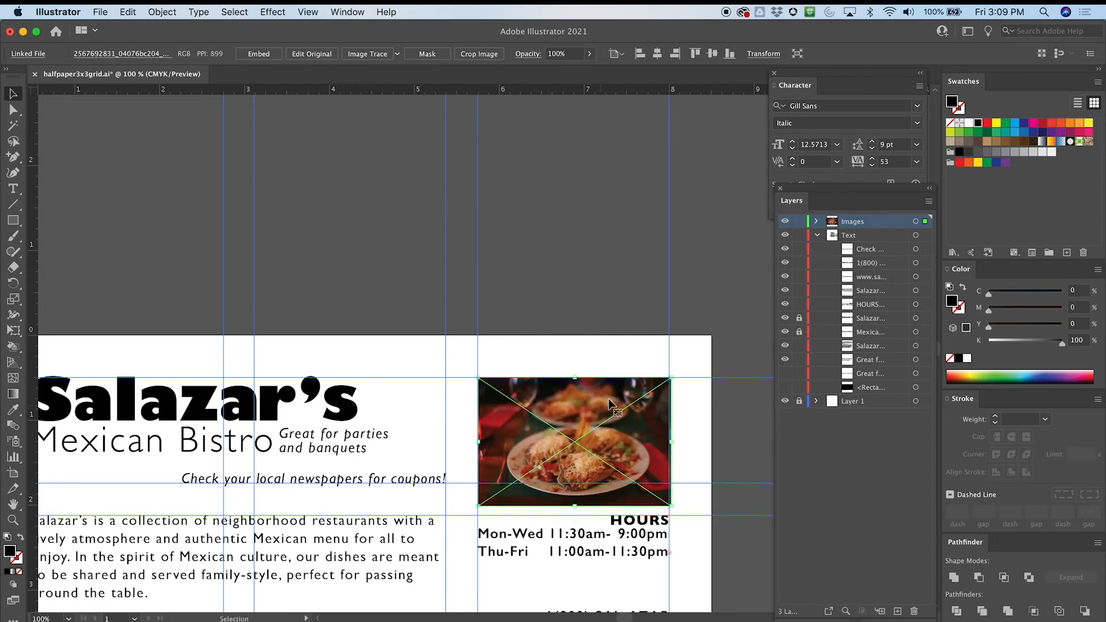
pyautogui.press('super+equal')
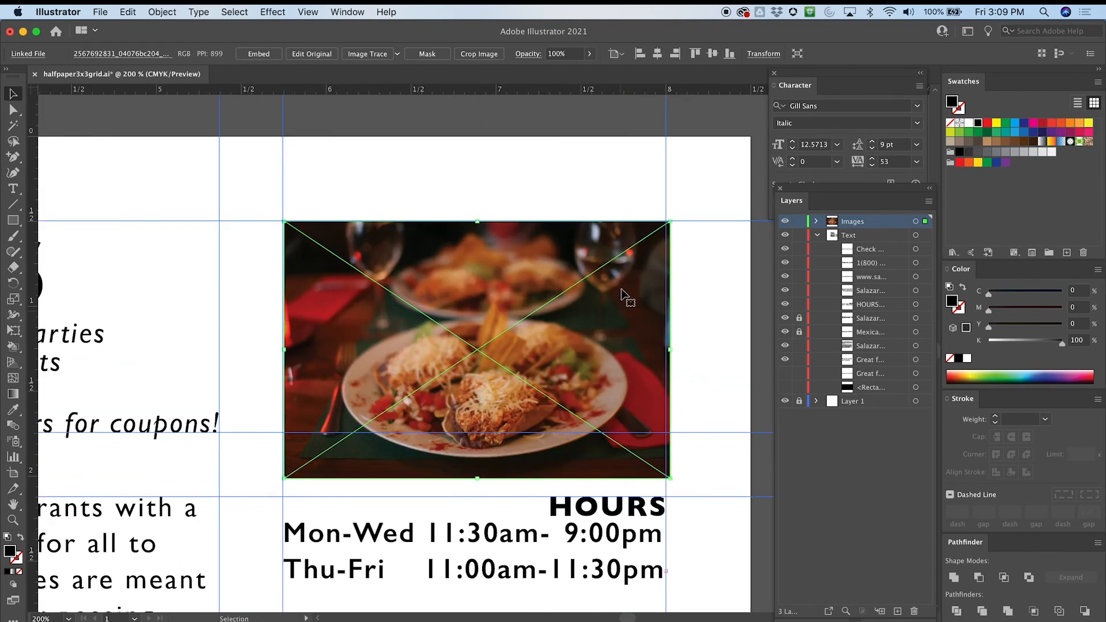
pyautogui.moveTo(635, 310); pyautogui.dragTo(630, 310)
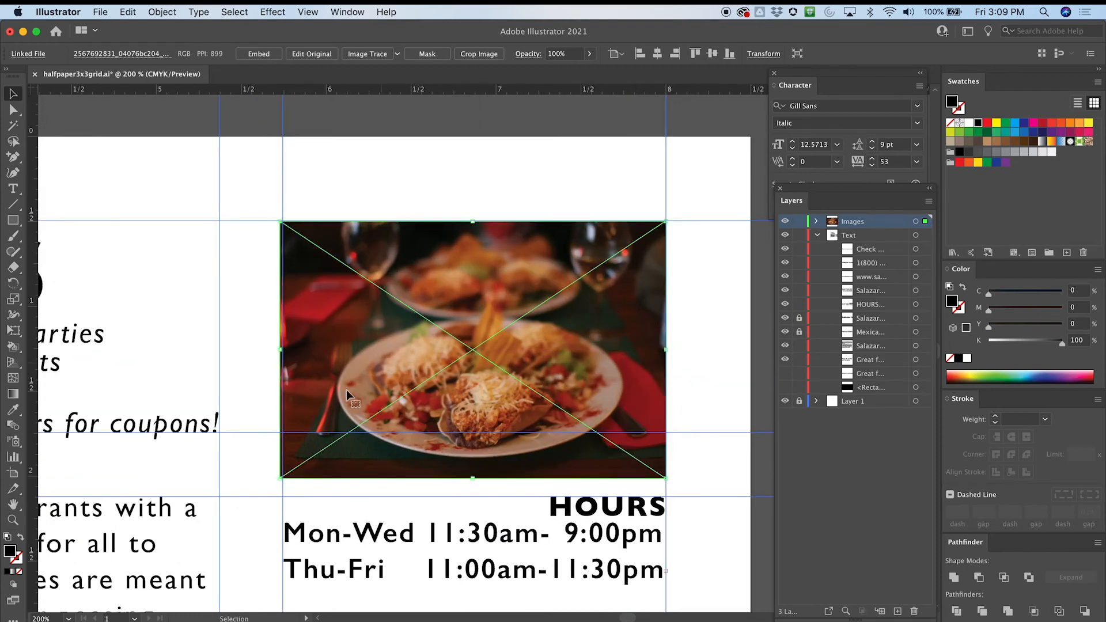
pyautogui.moveTo(278, 479)
pyautogui.mouseDown()
pyautogui.moveTo(287, 471)
pyautogui.moveTo(280, 479)
pyautogui.mouseUp()
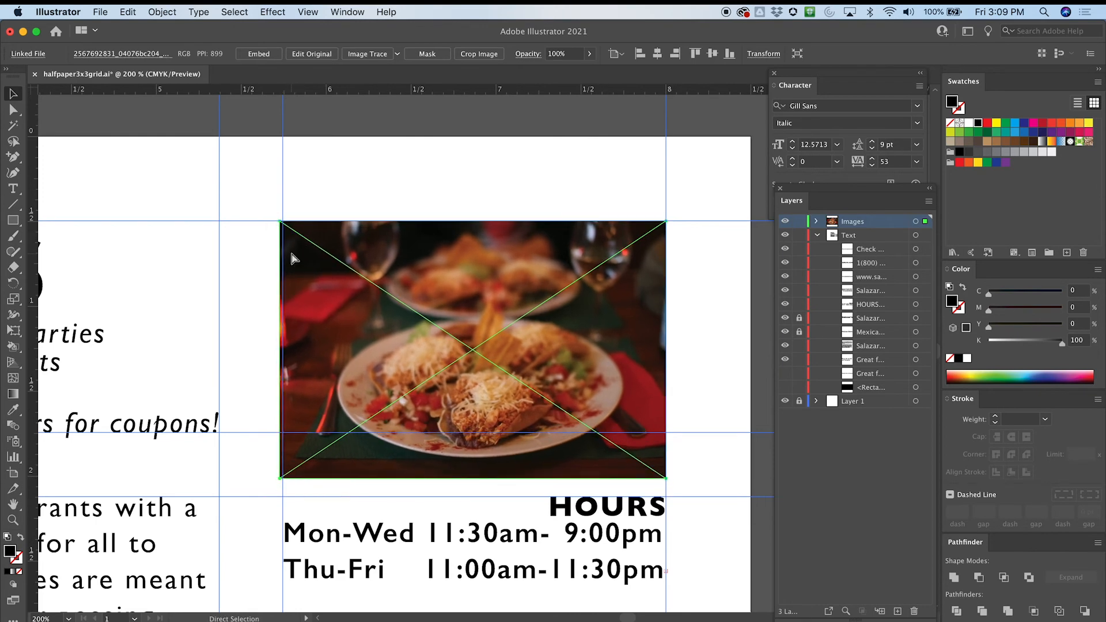
pyautogui.press('super+equal')
pyautogui.moveTo(188, 155); pyautogui.dragTo(191, 155)
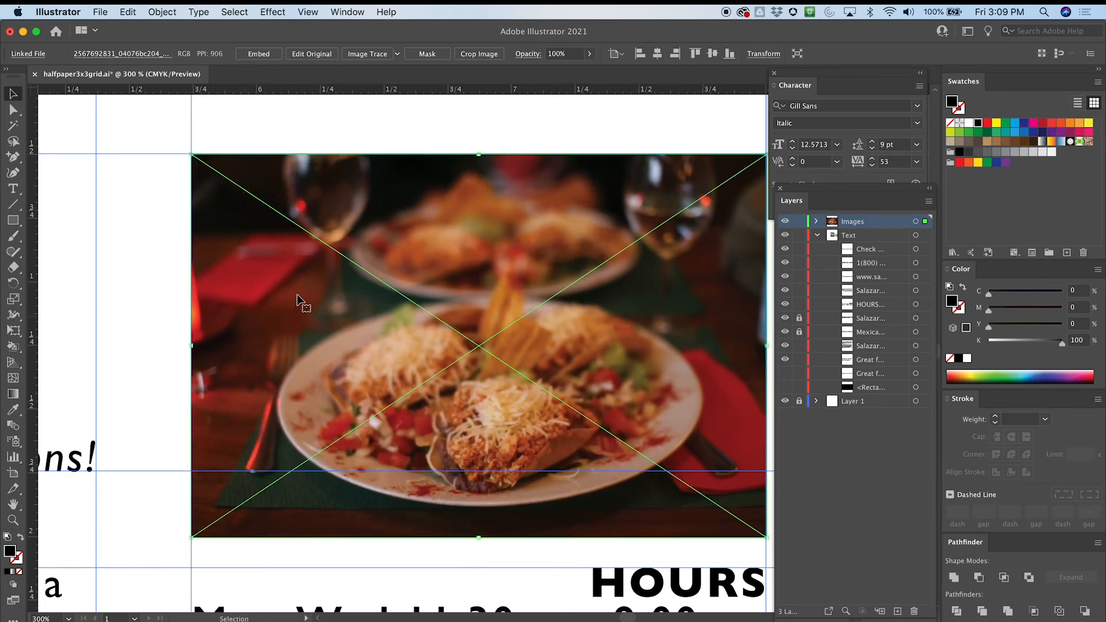
# Move the photo up within the right column so its bottom edge sits on the top row's lower guide
pyautogui.moveTo(437, 267); pyautogui.dragTo(412, 304)
pyautogui.press('super+minus')
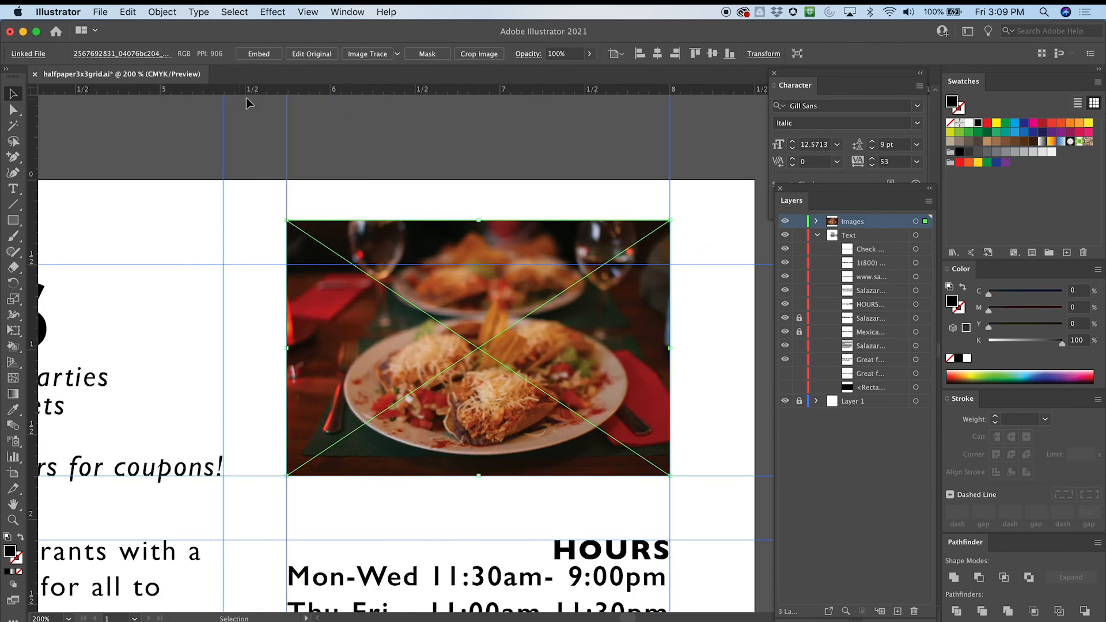
# Draw a black-filled rectangle over the food photo, fitted between the right column's guides from the top row's upper guide nearly to its lower guide
pyautogui.click(817, 222)
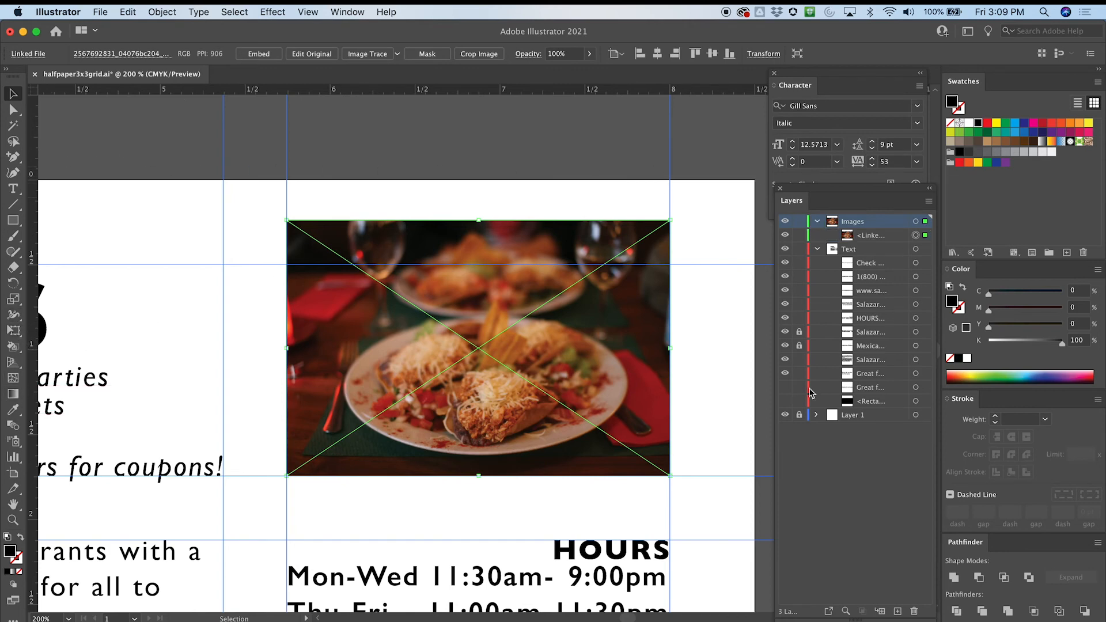
pyautogui.click(12, 221)
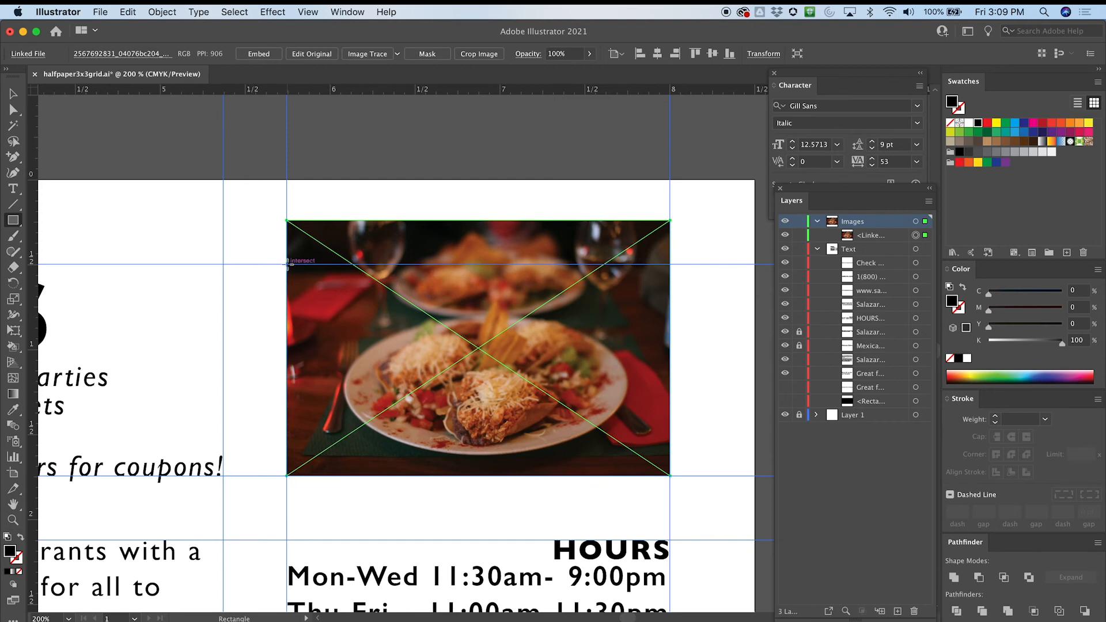
pyautogui.moveTo(287, 263)
pyautogui.mouseDown()
pyautogui.moveTo(639, 486)
pyautogui.moveTo(673, 472)
pyautogui.mouseUp()
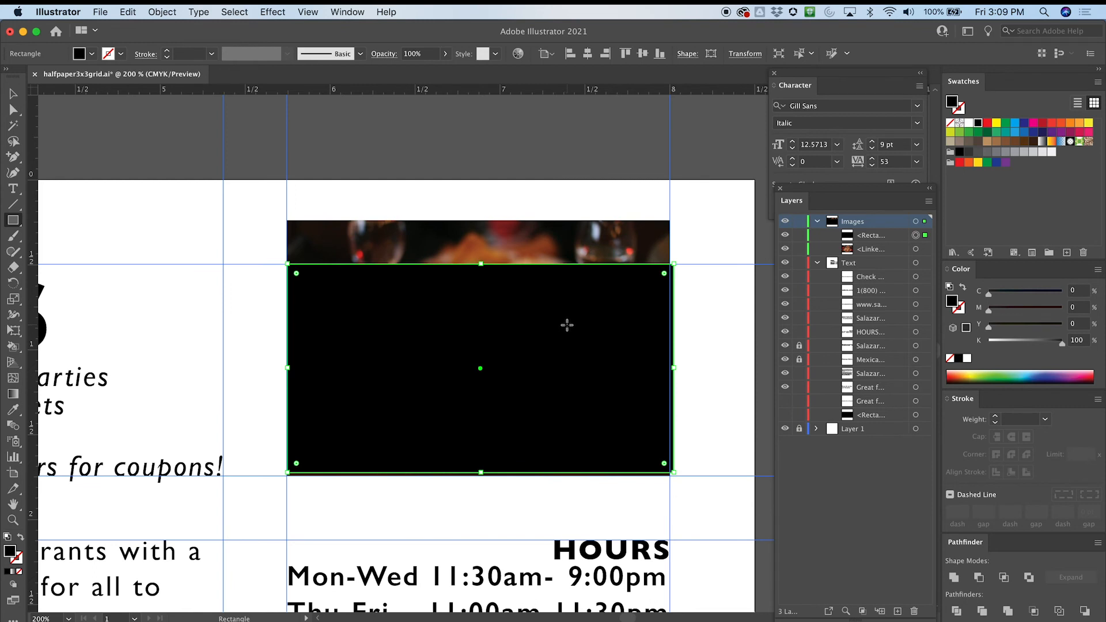
pyautogui.press('v')
pyautogui.moveTo(673, 367); pyautogui.dragTo(671, 367)
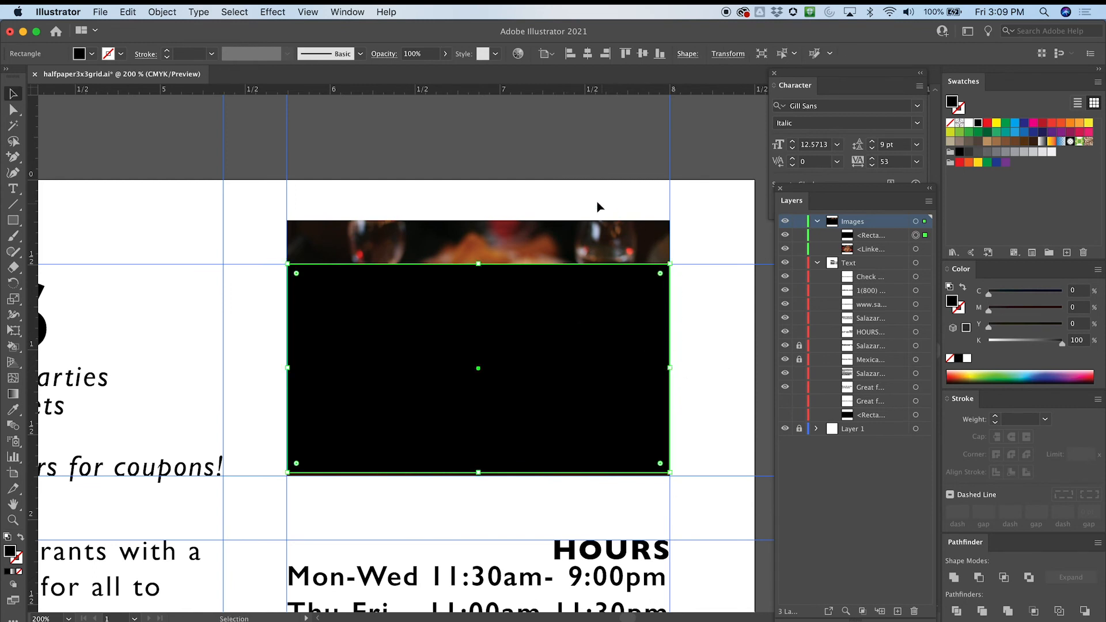
# Toggle the visibility of the rectangle and the linked photo on the Images layer to check their stacking
pyautogui.click(786, 235)
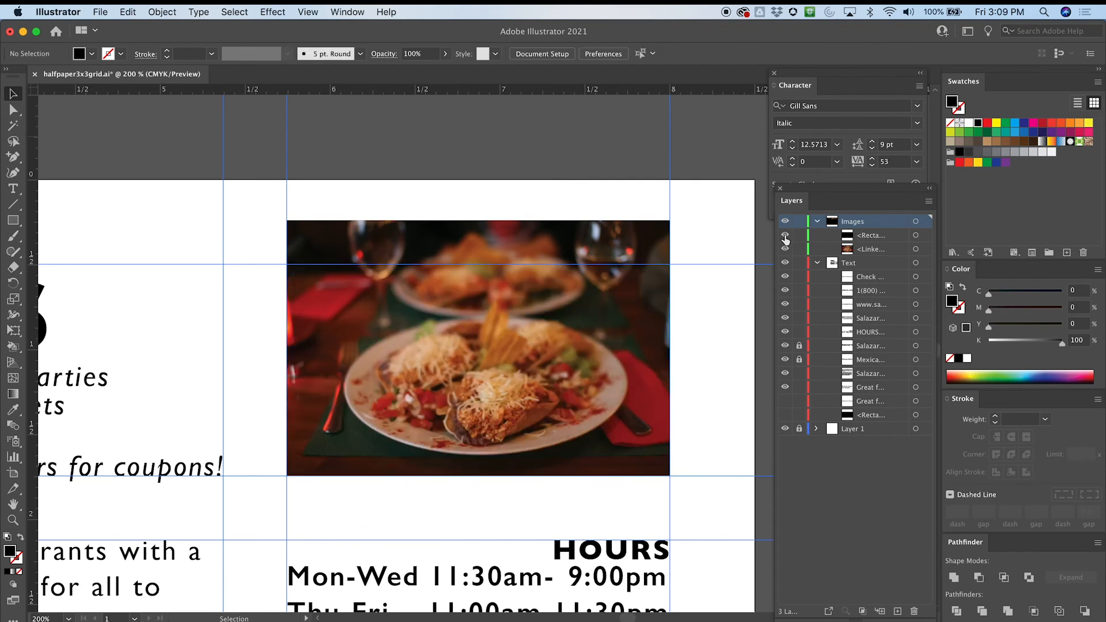
pyautogui.click(785, 238)
pyautogui.click(859, 253)
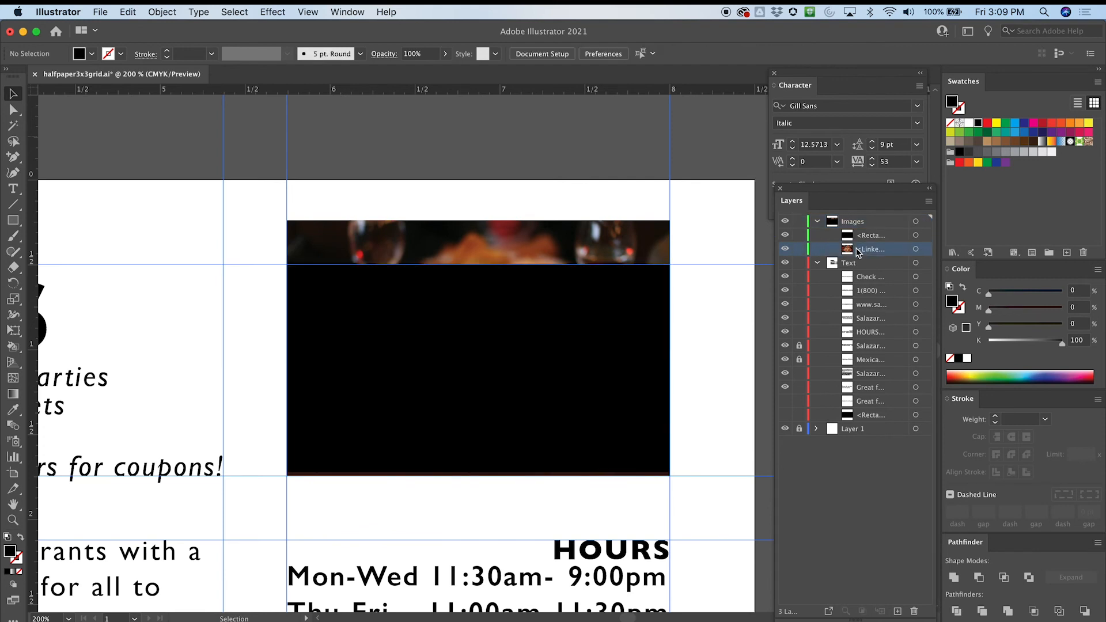
pyautogui.click(784, 251)
pyautogui.click(784, 251)
pyautogui.doubleClick(867, 248)
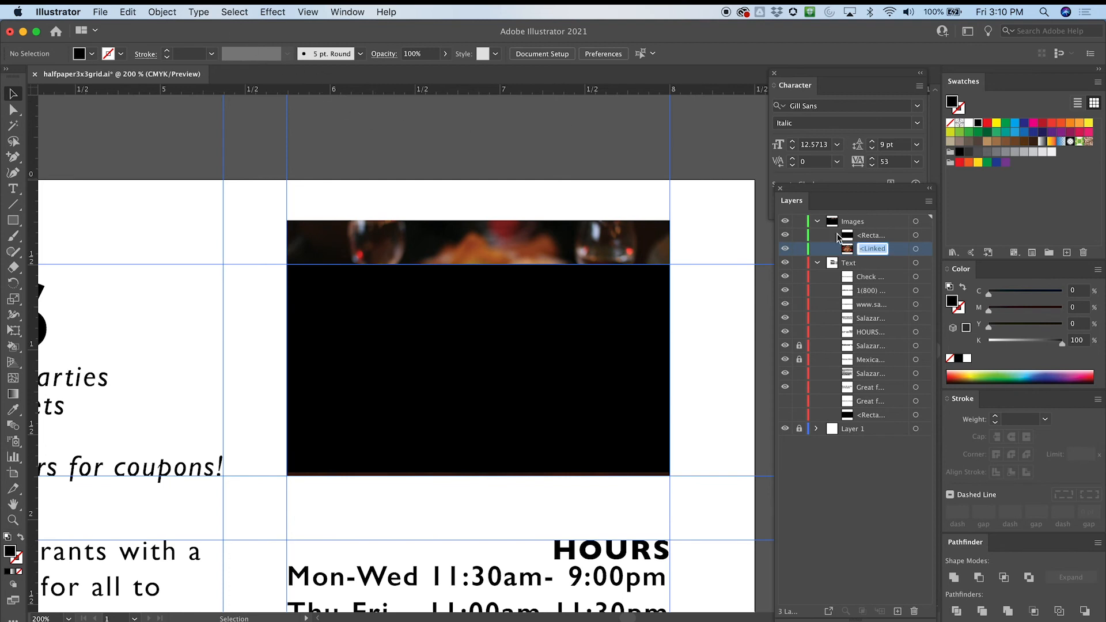
# Select the food photo behind the rectangle and embed it in the document
pyautogui.click(9, 110)
pyautogui.click(15, 95)
pyautogui.click(460, 221)
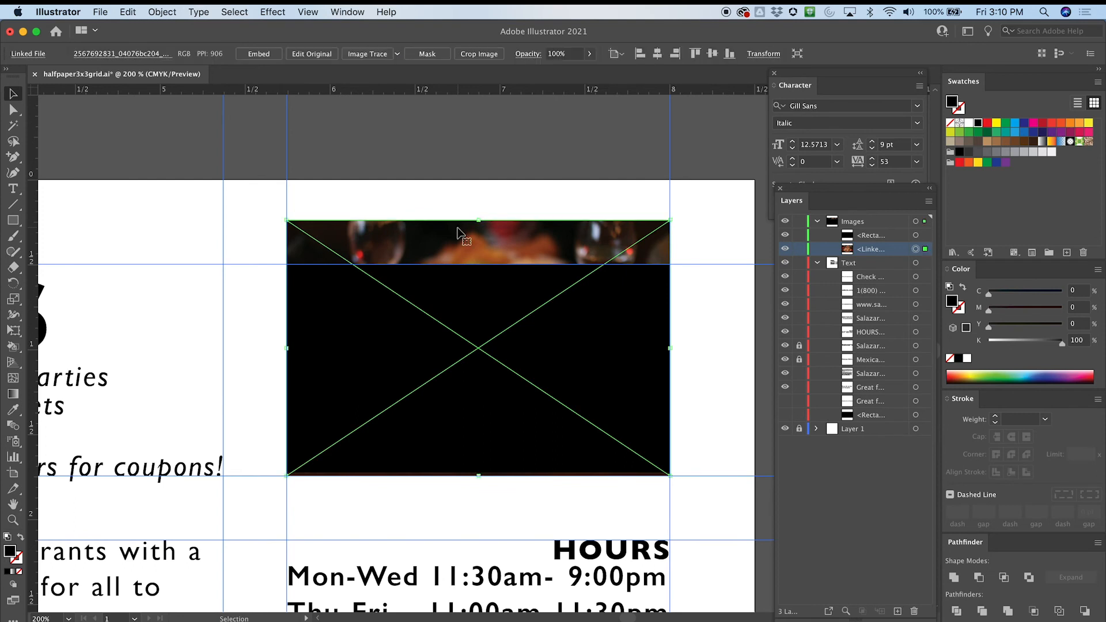
pyautogui.click(259, 54)
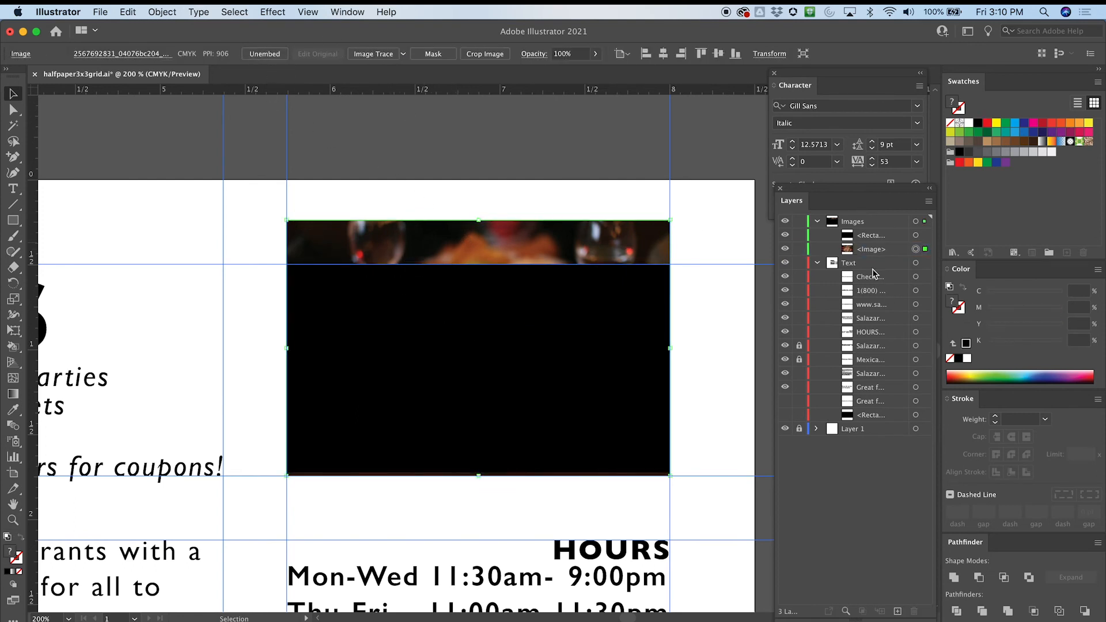
# Extend the black rectangle's bottom edge to the top row's lower guide
pyautogui.click(614, 296)
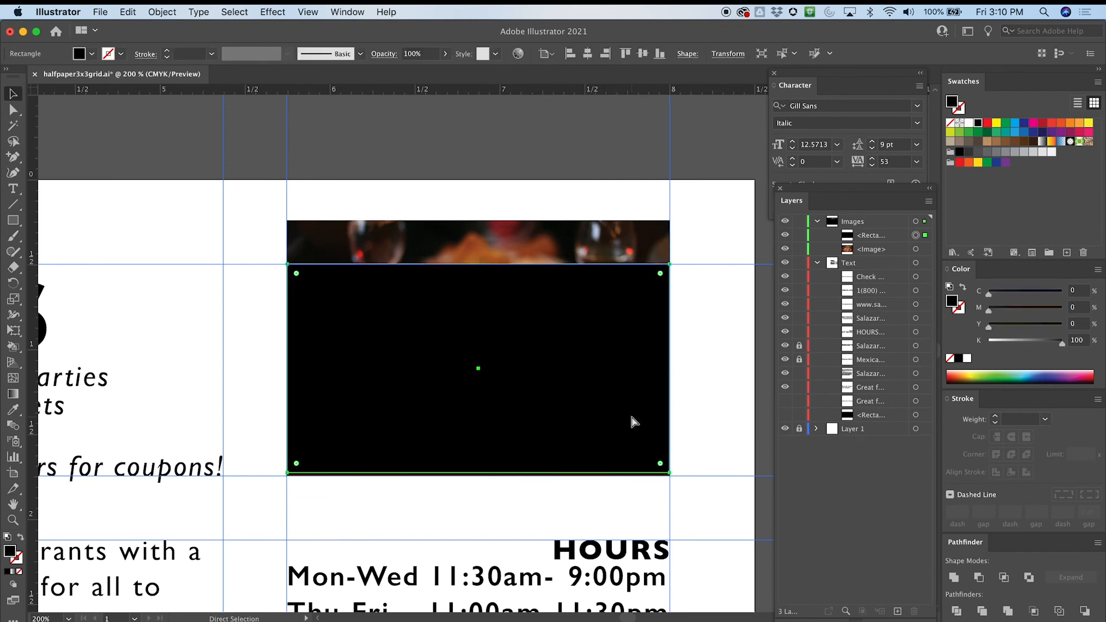
pyautogui.press('super+equal')
pyautogui.scroll(-5, 601, 415)
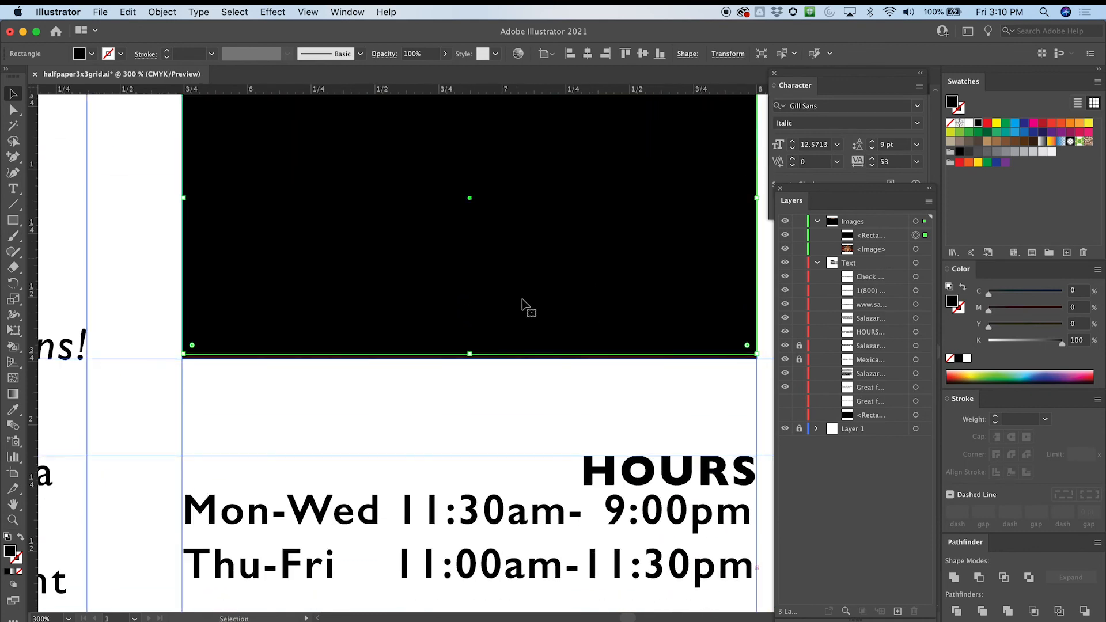
pyautogui.moveTo(470, 356); pyautogui.dragTo(470, 359)
# Make a clipping mask from the rectangle and the embedded food photo
pyautogui.scroll(5, 535, 232)
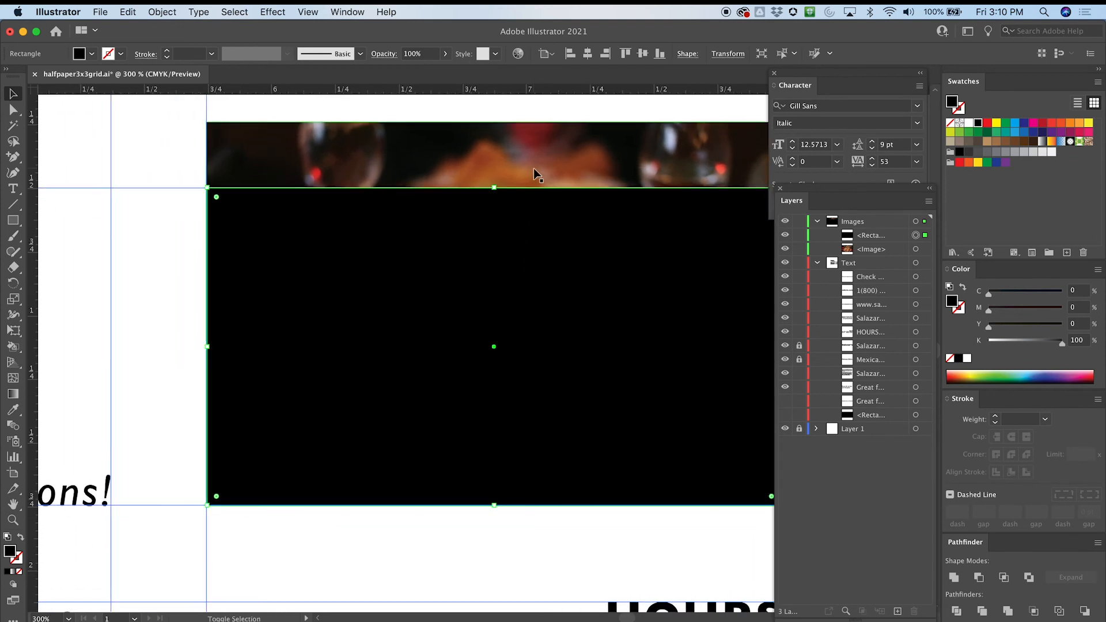
pyautogui.keyDown('shift'); pyautogui.click(536, 164); pyautogui.keyUp('shift')
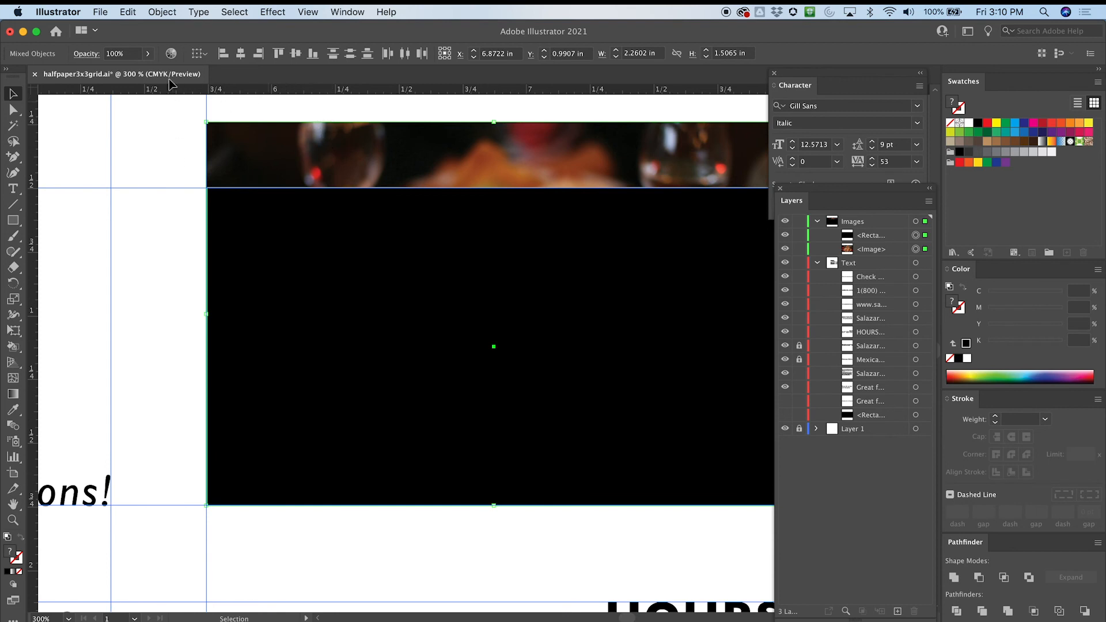
pyautogui.click(169, 12)
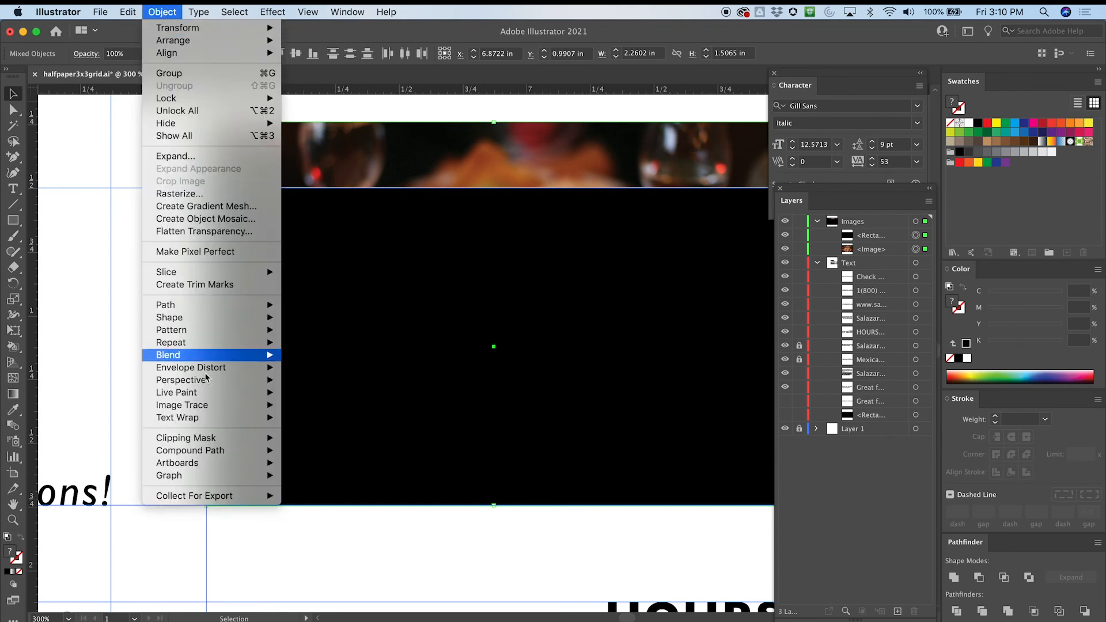
pyautogui.moveTo(231, 438)
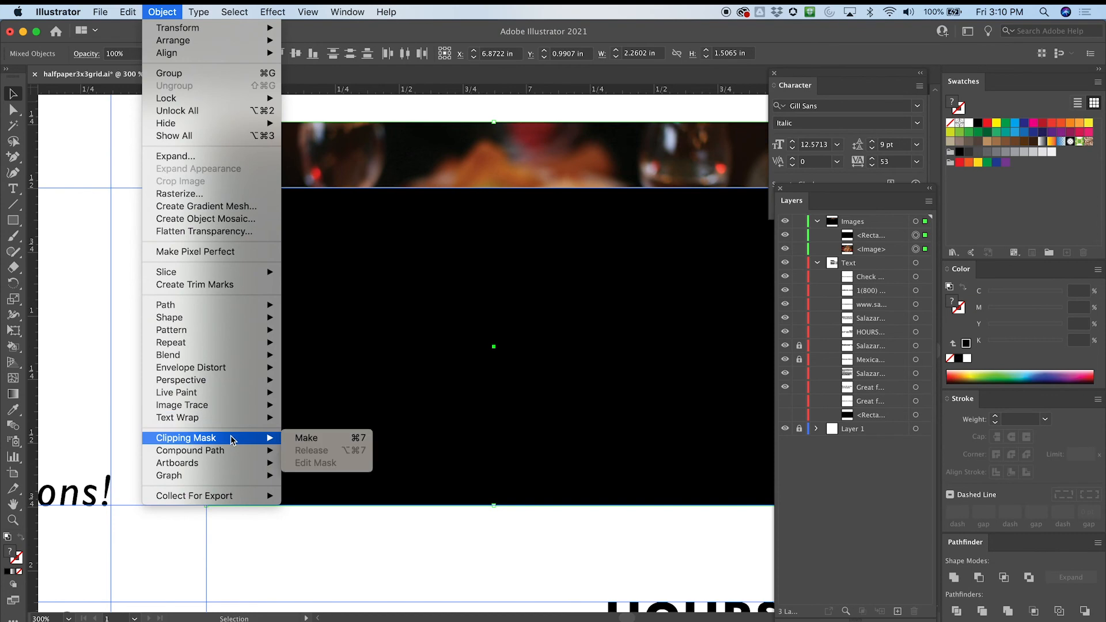
pyautogui.click(314, 437)
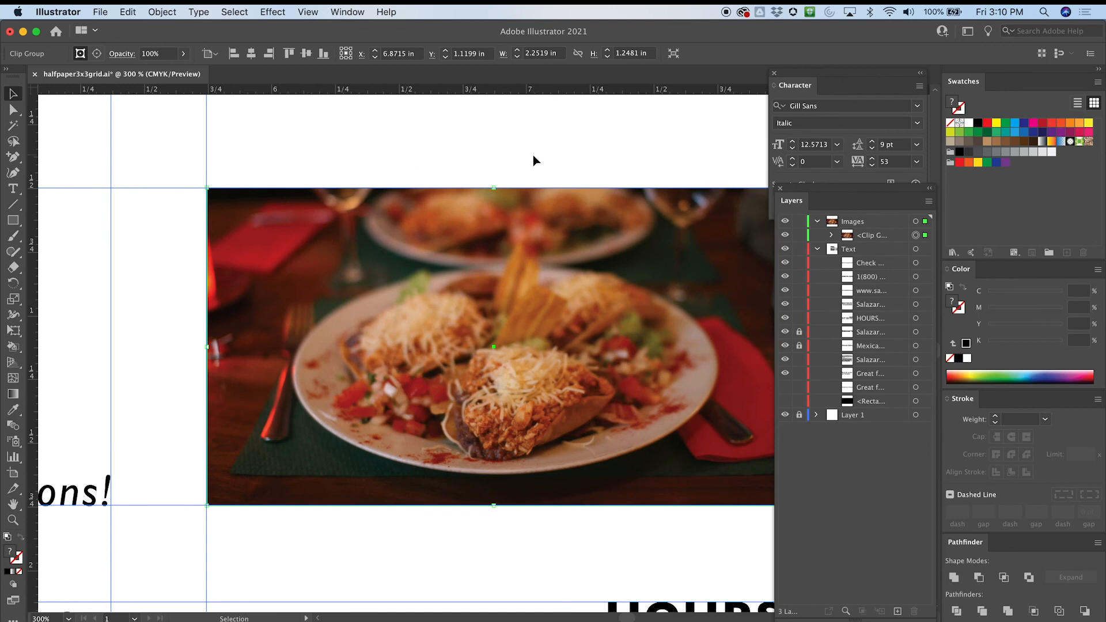
# Examine the clip group's contents and view the full uncropped photo in isolation mode, returning to the page
pyautogui.click(832, 235)
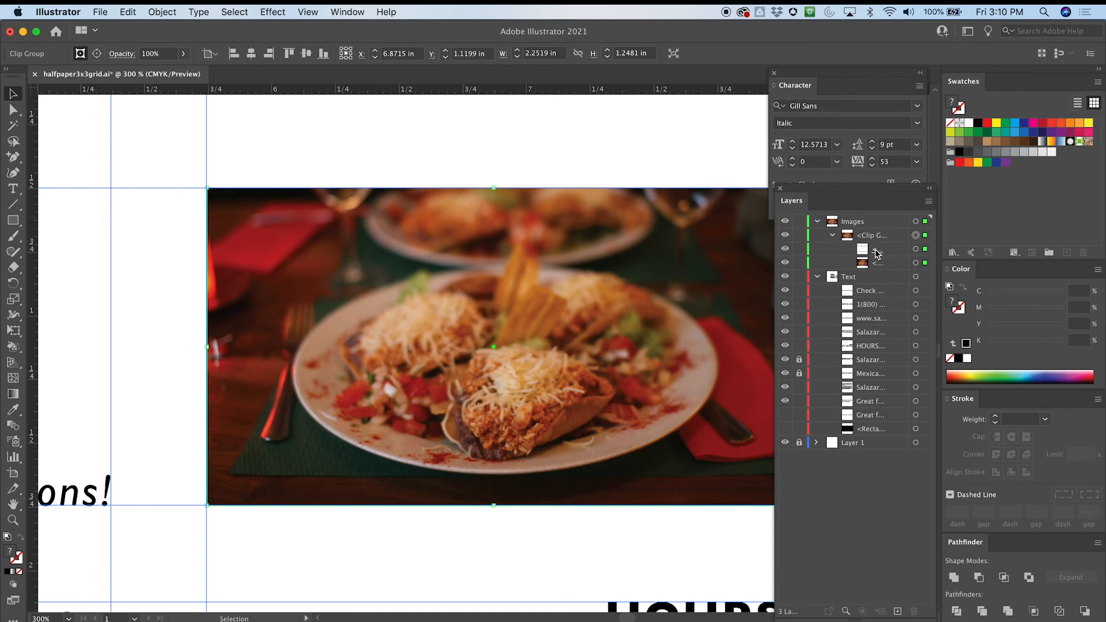
pyautogui.doubleClick(528, 249)
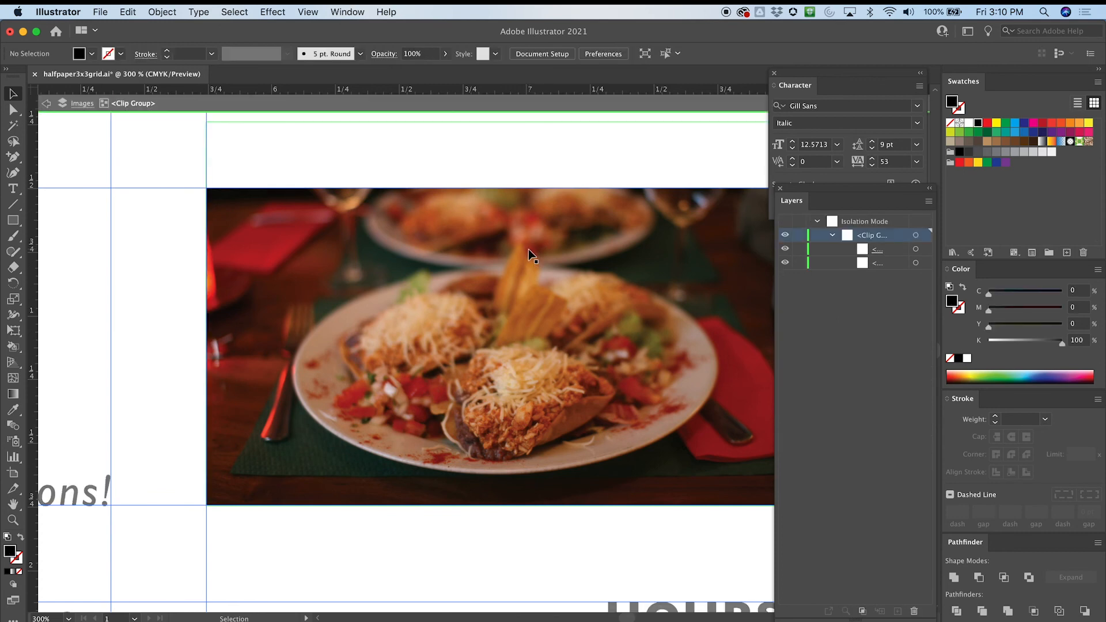
pyautogui.doubleClick(532, 259)
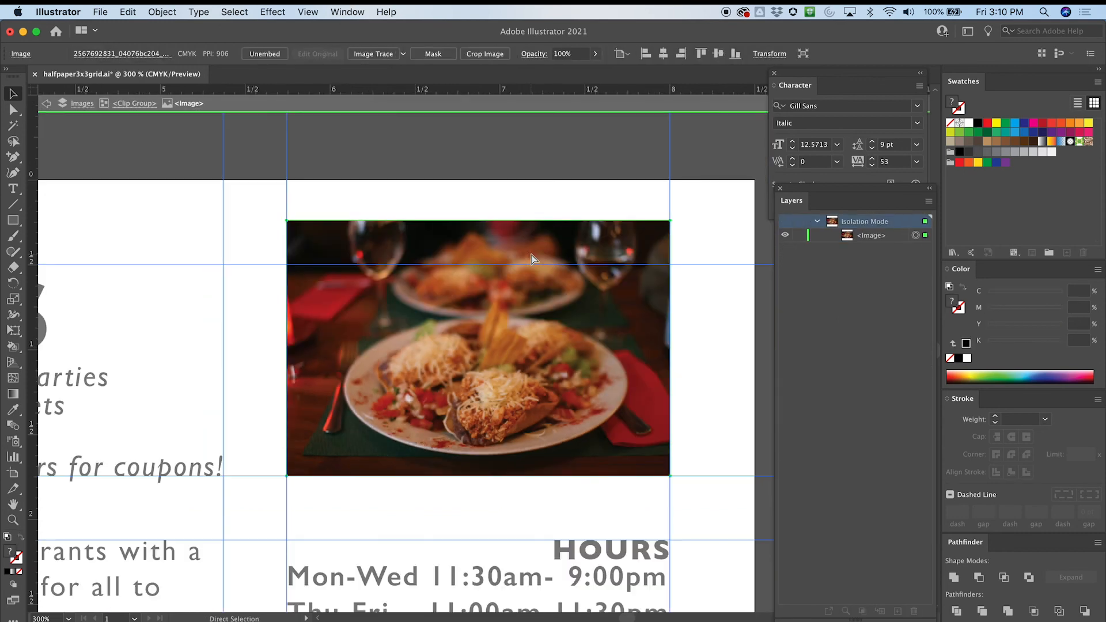
pyautogui.press('super+minus')
pyautogui.press('v')
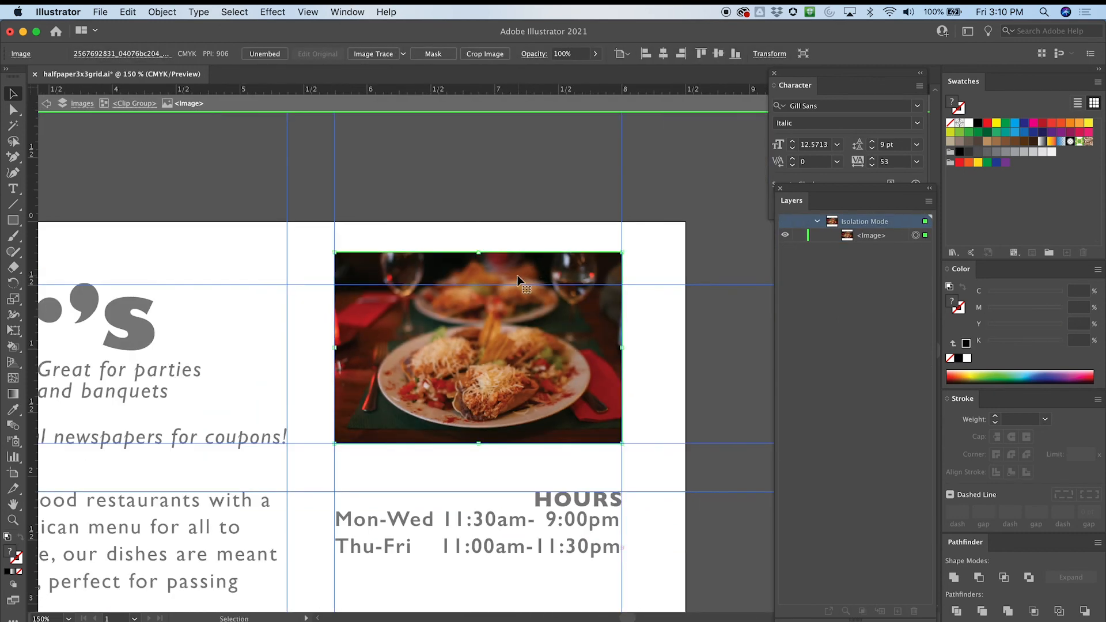
pyautogui.doubleClick(567, 184)
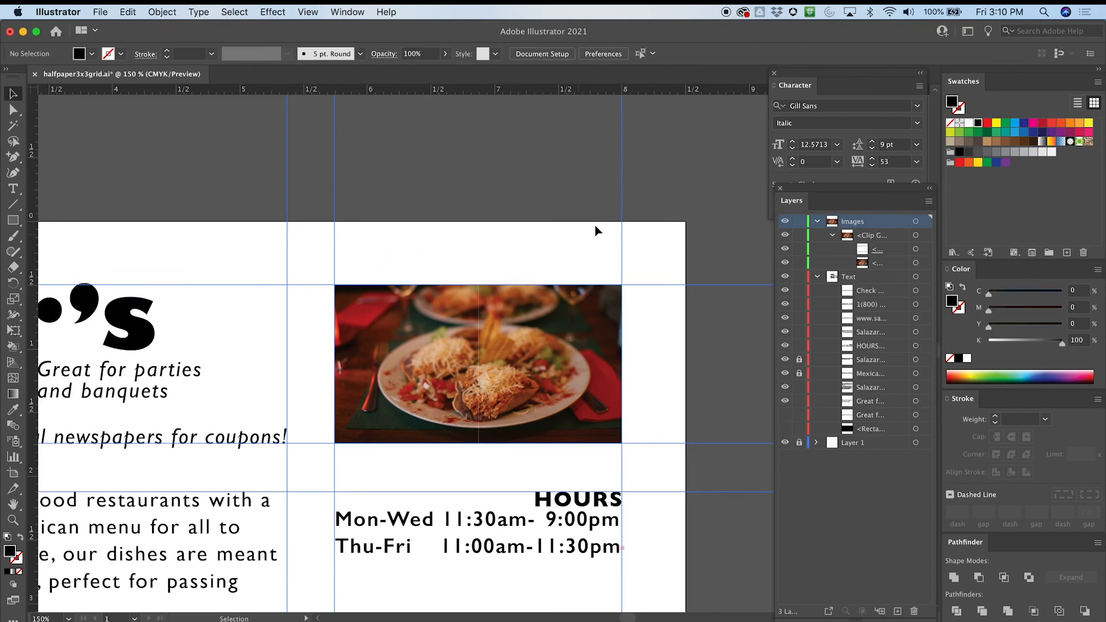
# Move the photo down about 0.17 in inside its clipping mask and leave isolation mode
pyautogui.doubleClick(536, 335)
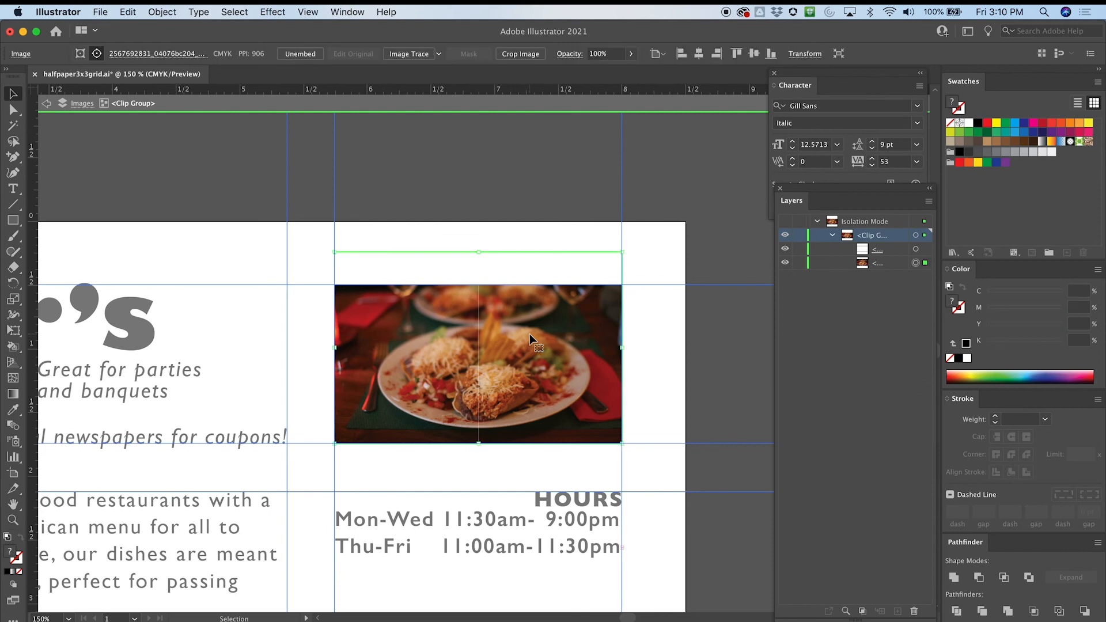
pyautogui.moveTo(529, 333); pyautogui.dragTo(527, 351)
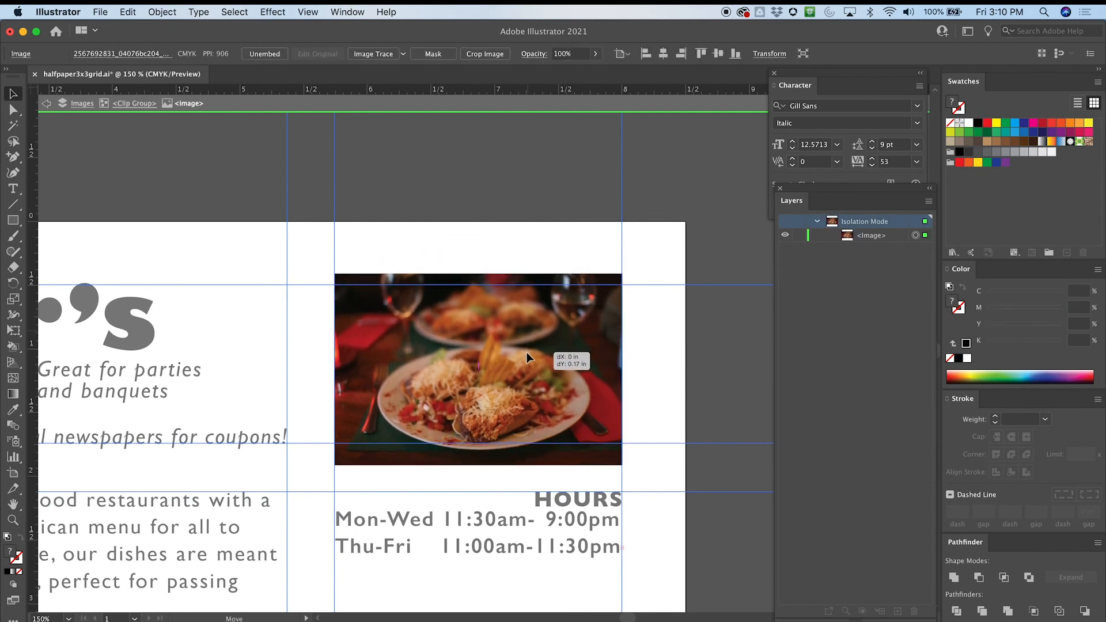
pyautogui.doubleClick(652, 184)
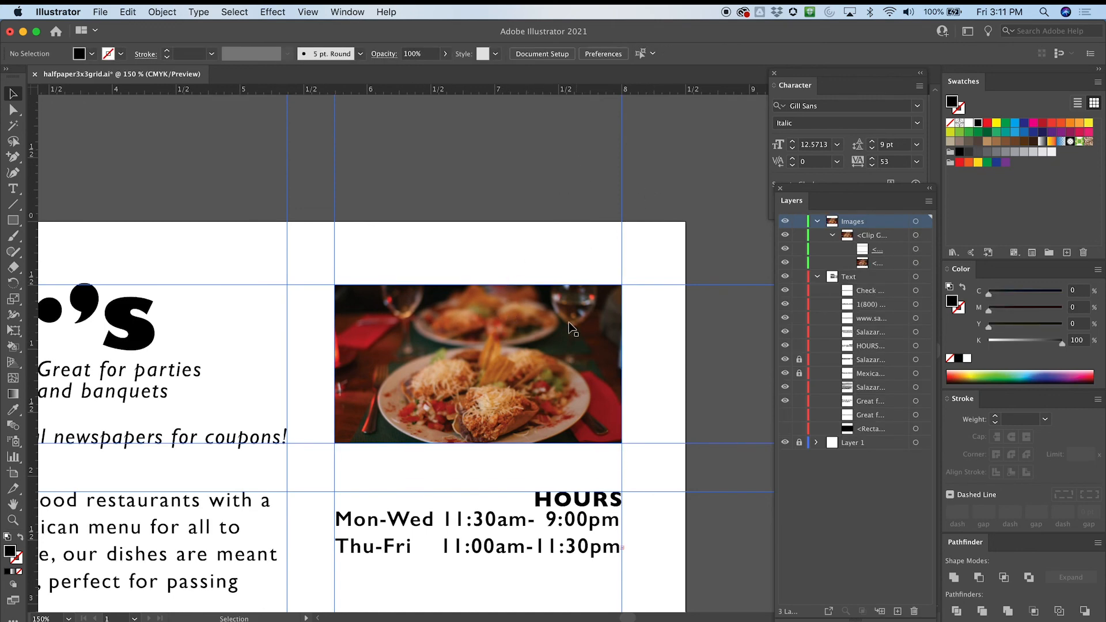
# Reopen the masked photo in isolation mode to check its repositioned crop, and exit to the page
pyautogui.click(475, 325)
pyautogui.doubleClick(476, 330)
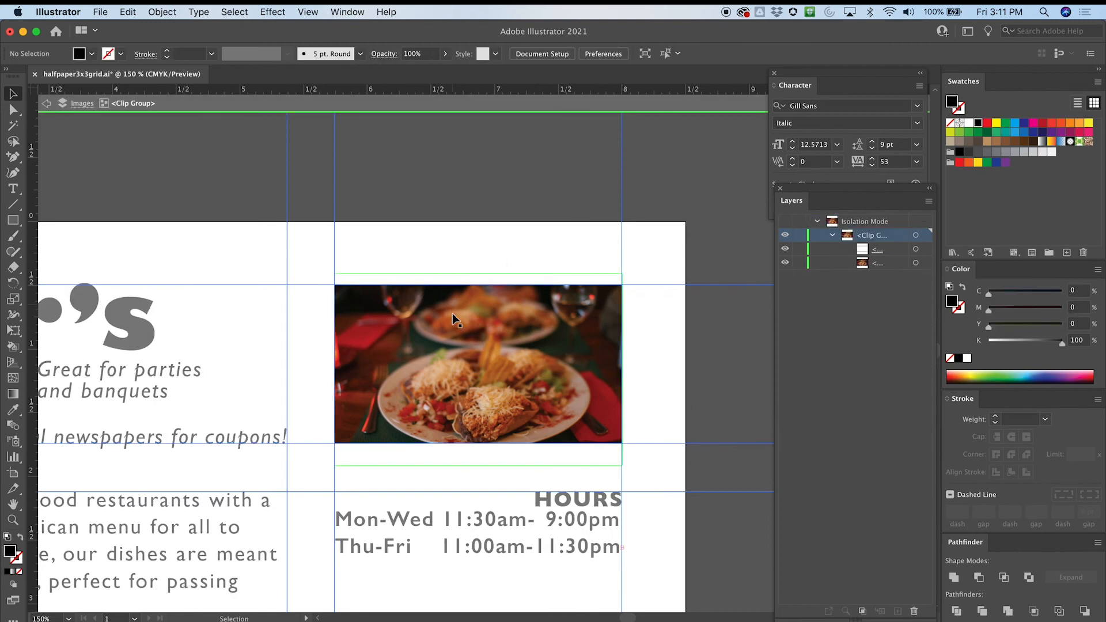
pyautogui.doubleClick(456, 322)
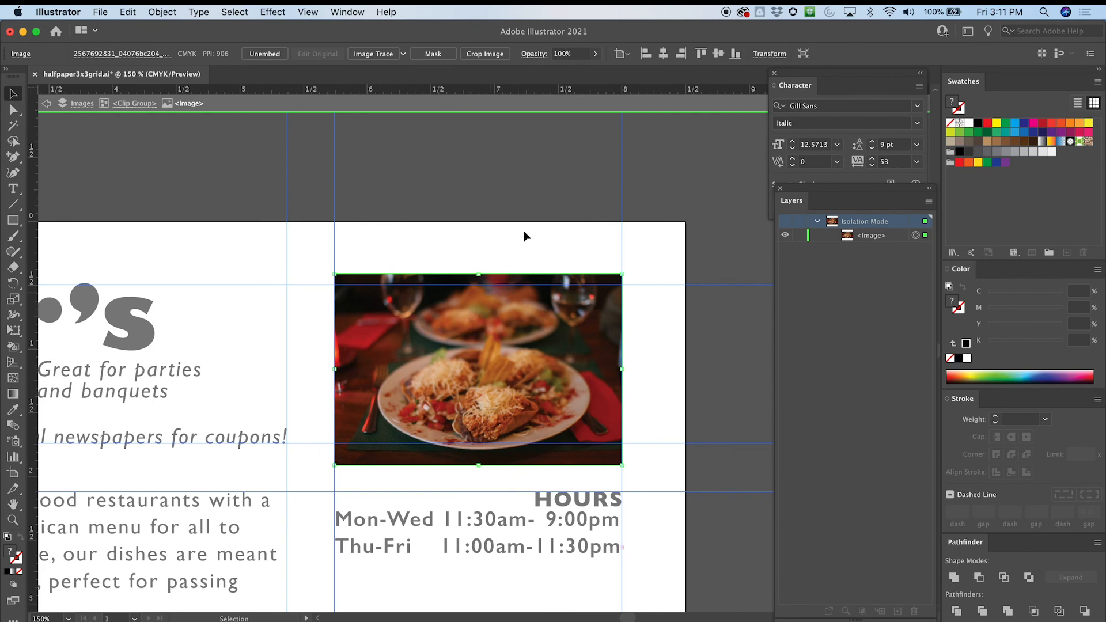
pyautogui.doubleClick(561, 181)
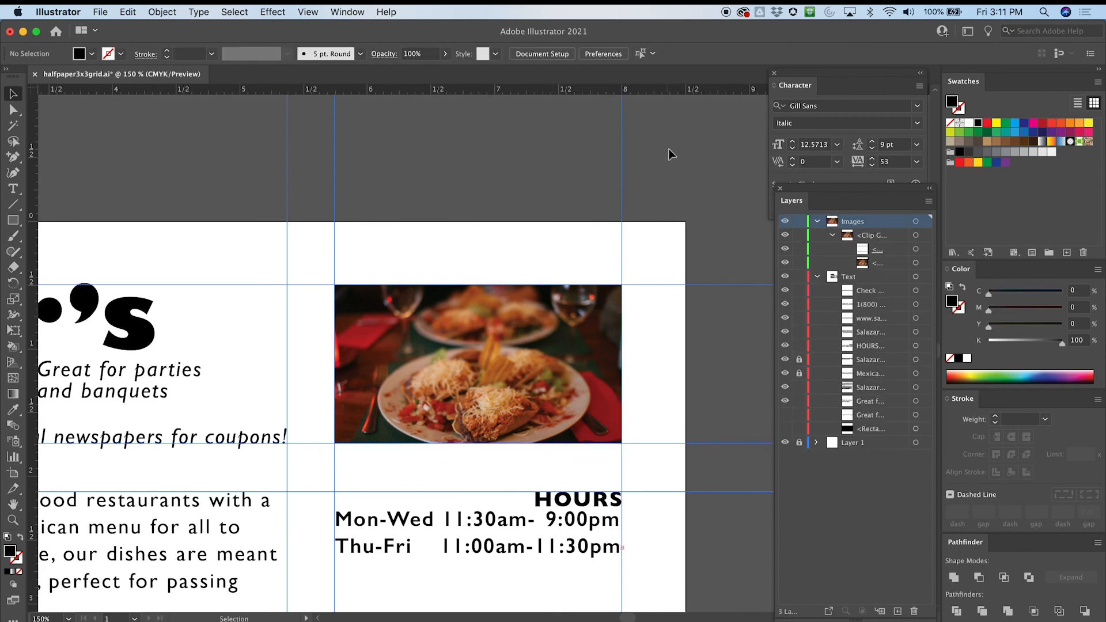
# Hide the guides and show the whole half-page layout
pyautogui.press('super+minus')
pyautogui.press('super+minus')
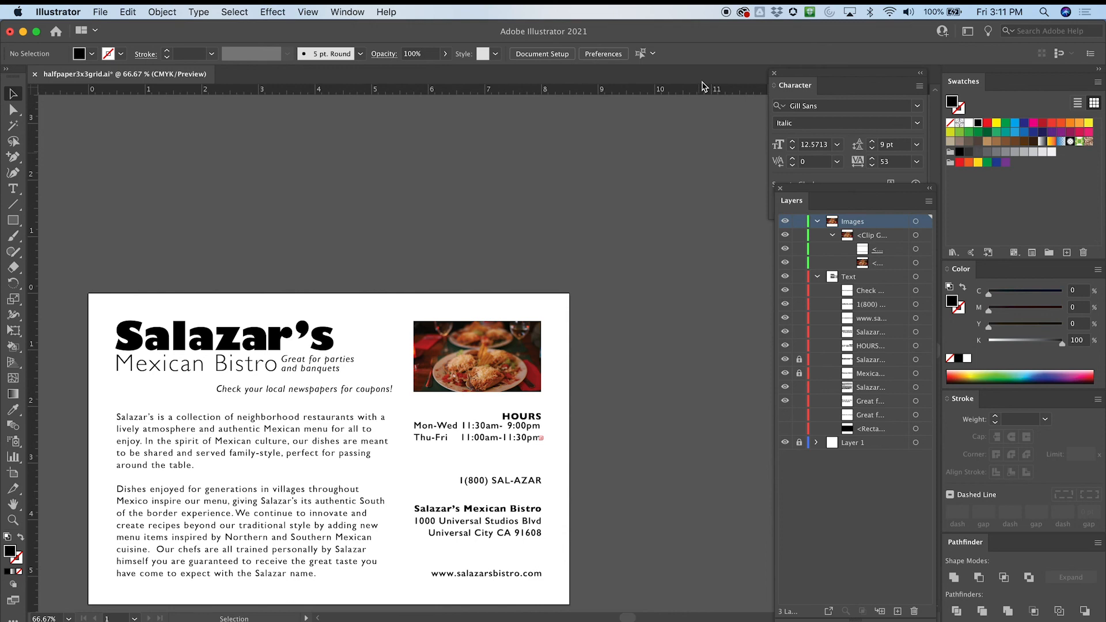
pyautogui.press('super+minus')
pyautogui.moveTo(536, 187); pyautogui.dragTo(599, 130)
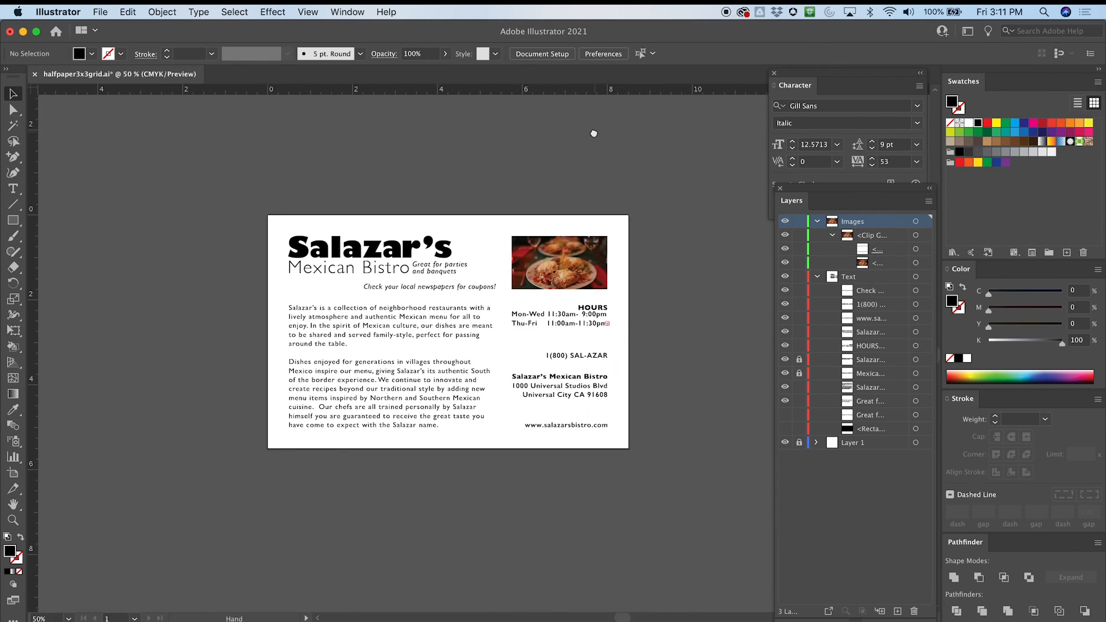
# Remove the overflowing blank text after "11:30pm" at the end of the HOURS text frame
pyautogui.click(602, 329)
pyautogui.press('super+plus')
pyautogui.press('super+plus')
pyautogui.press('super+plus')
pyautogui.press('super+plus')
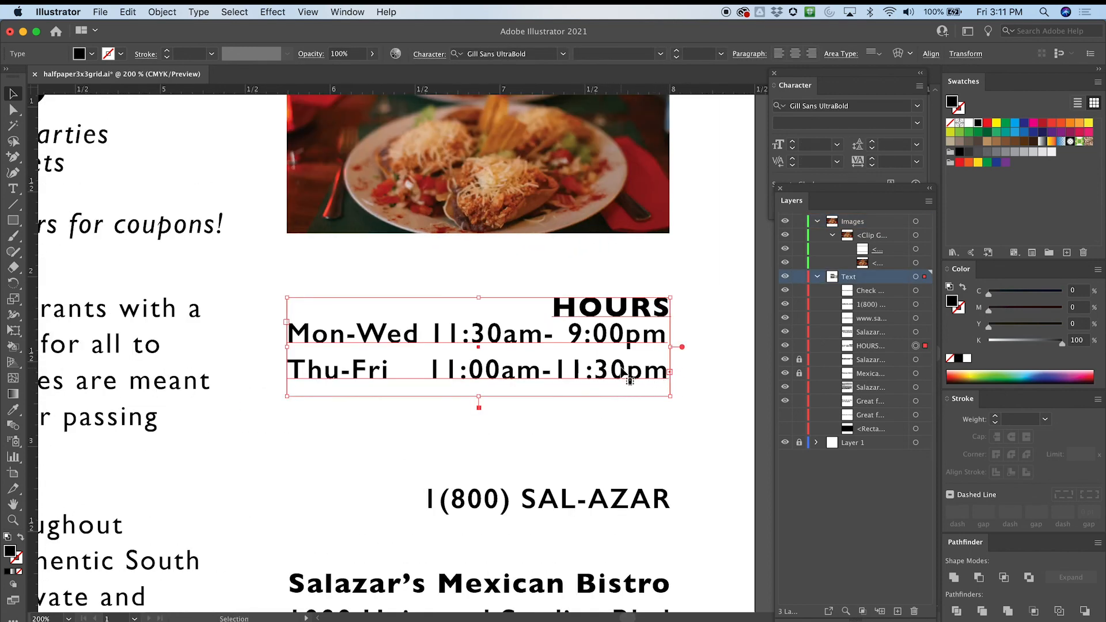
pyautogui.press('t')
pyautogui.click(666, 381)
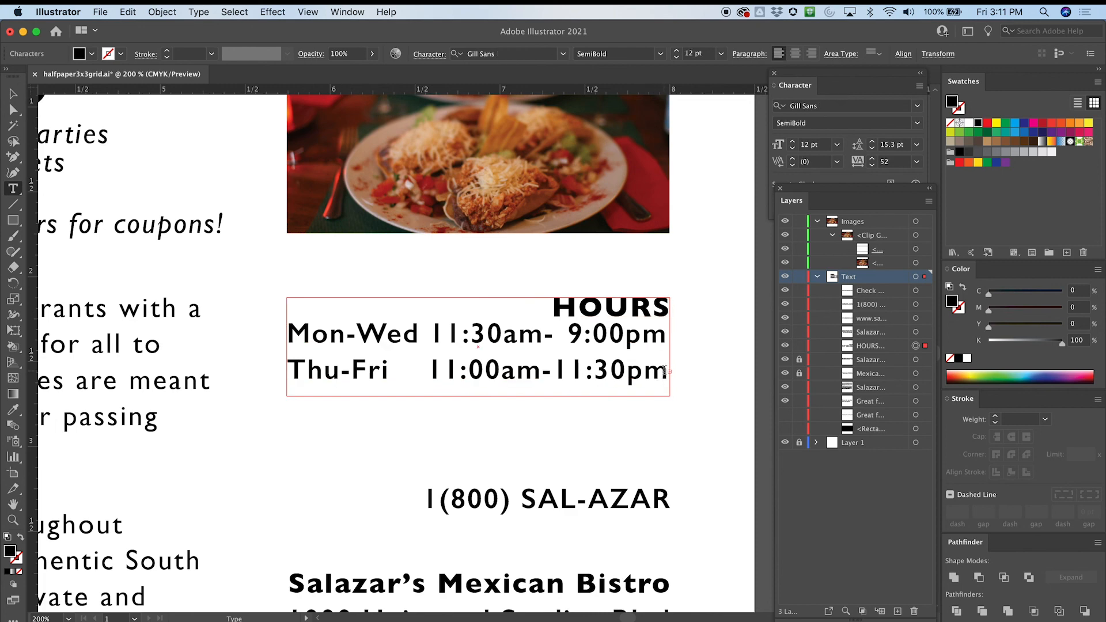
pyautogui.press('BackSpace')
pyautogui.press('super+z')
pyautogui.click(670, 383)
# Finish editing the HOURS text and deselect it
pyautogui.press('super+minus')
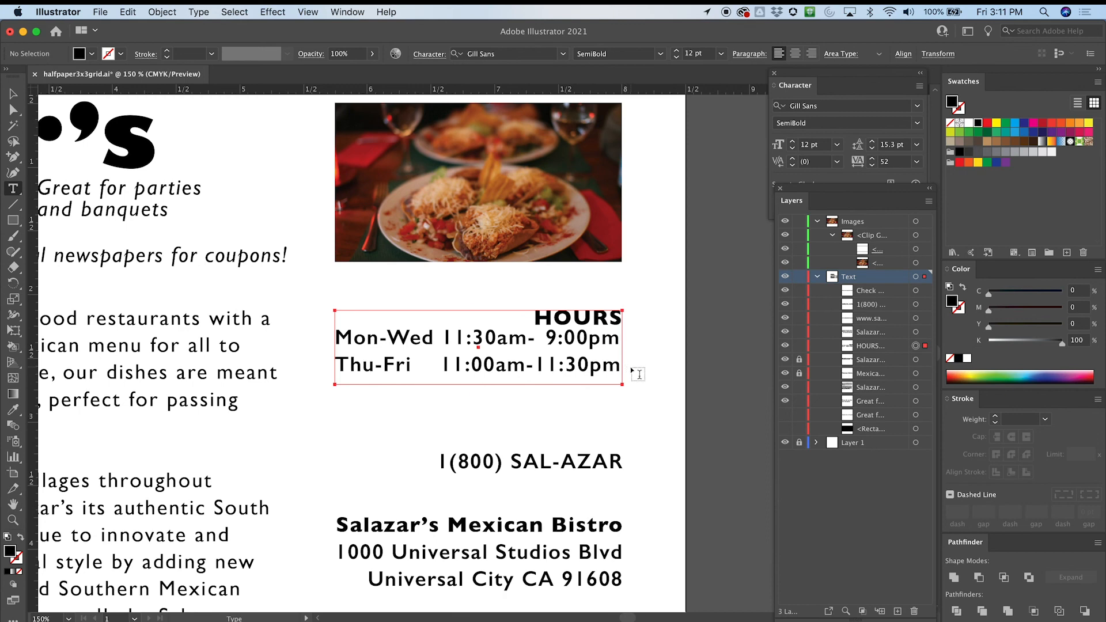
pyautogui.press('super+minus')
pyautogui.click(14, 91)
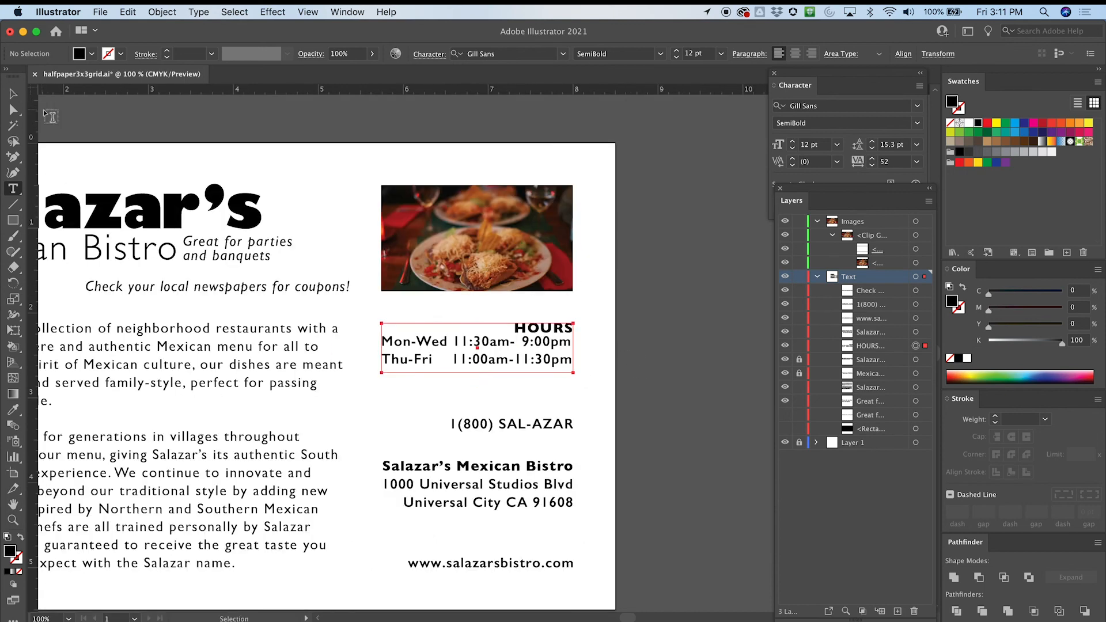
pyautogui.click(12, 93)
pyautogui.click(144, 126)
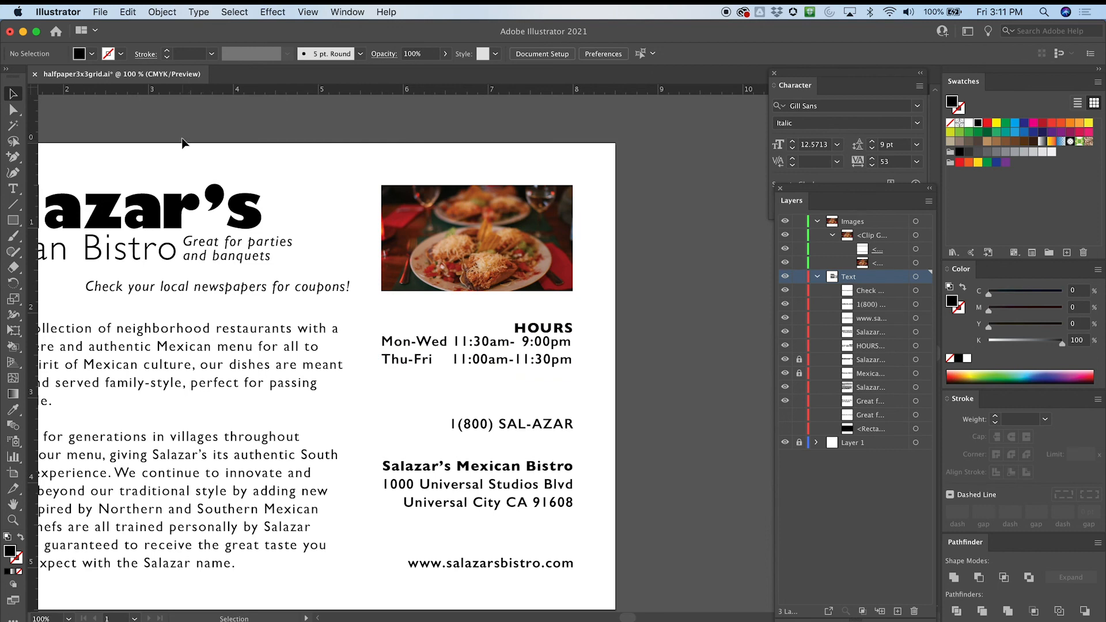
# Move the "Check your local newspapers for coupons!" line to the left margin guide and show the guides to check its alignment
pyautogui.press('super+minus')
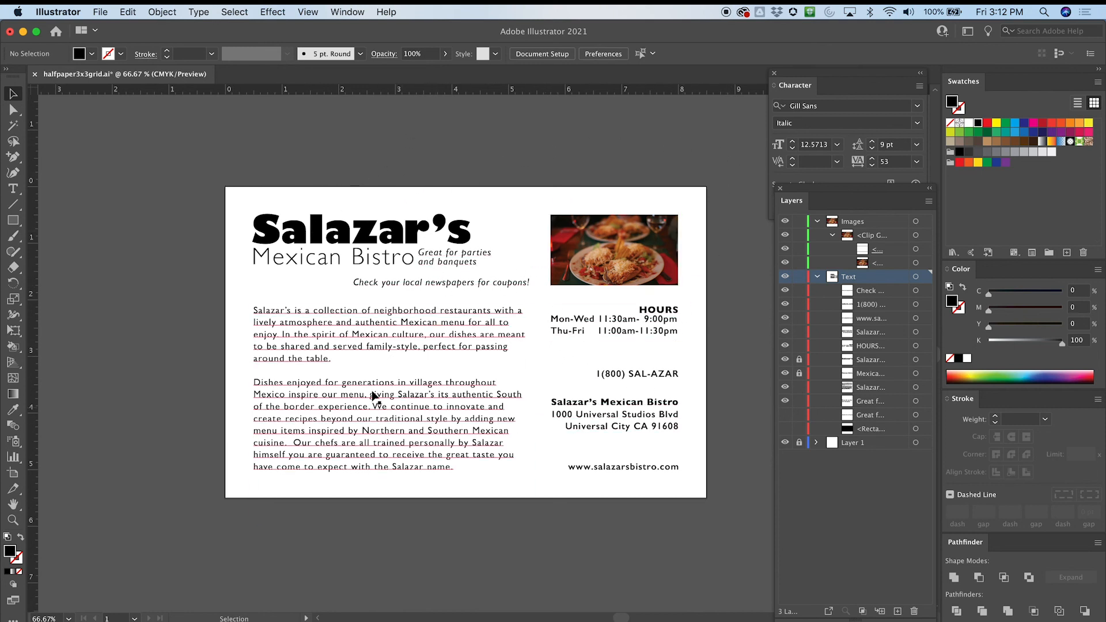
pyautogui.moveTo(447, 286); pyautogui.dragTo(344, 281)
pyautogui.press('super+semicolon')
pyautogui.click(466, 155)
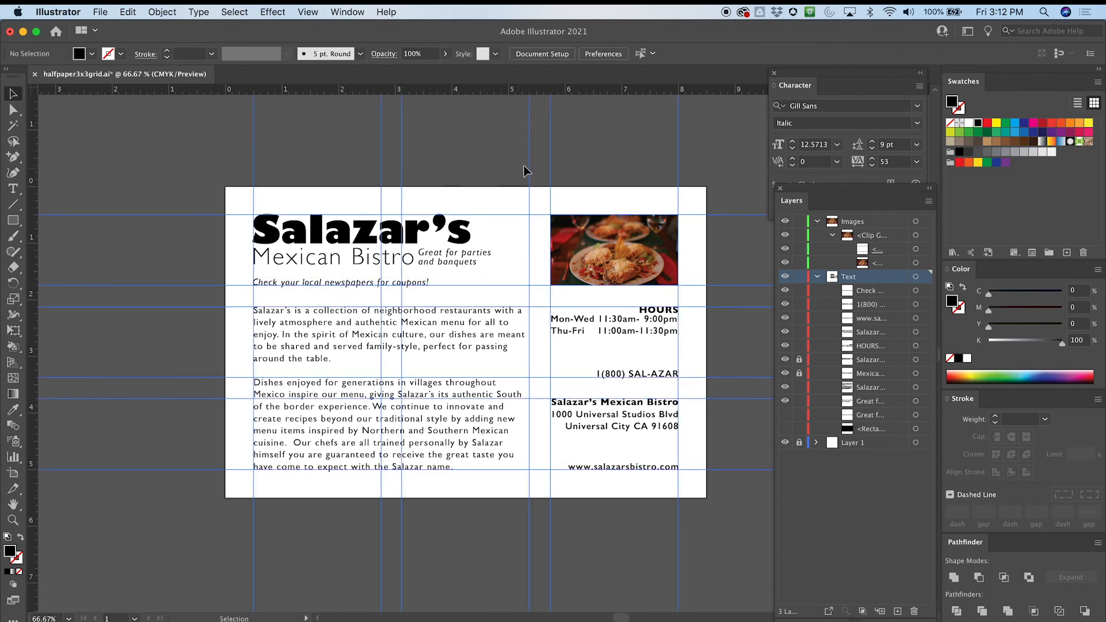
# Hide the guides again and review the complete layout
pyautogui.press('super+minus')
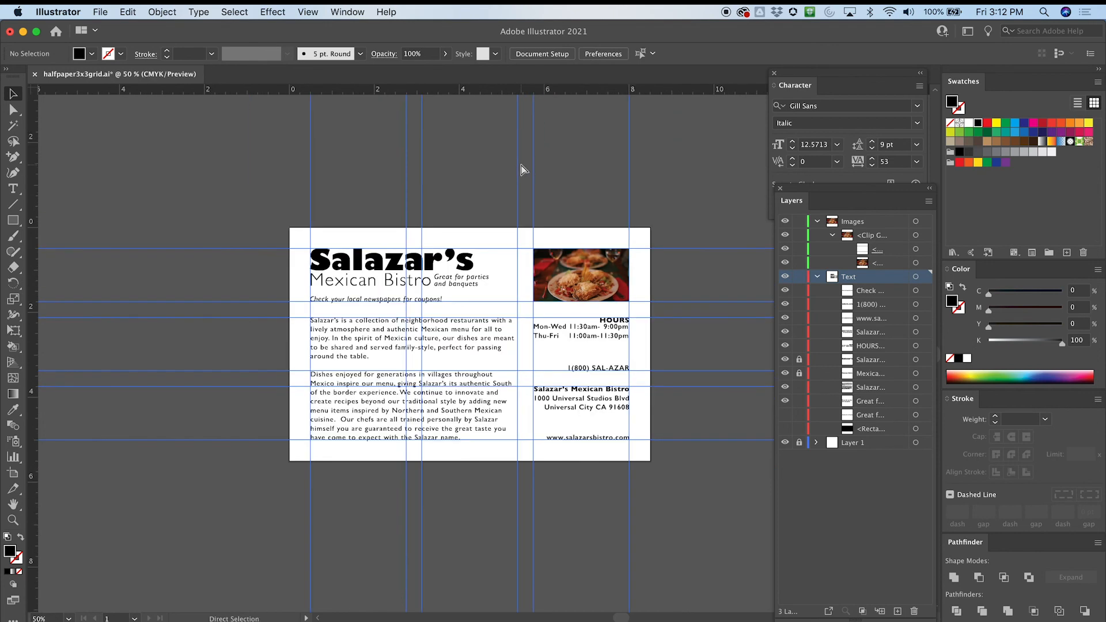
pyautogui.press('super+semicolon')
pyautogui.press('super+plus')
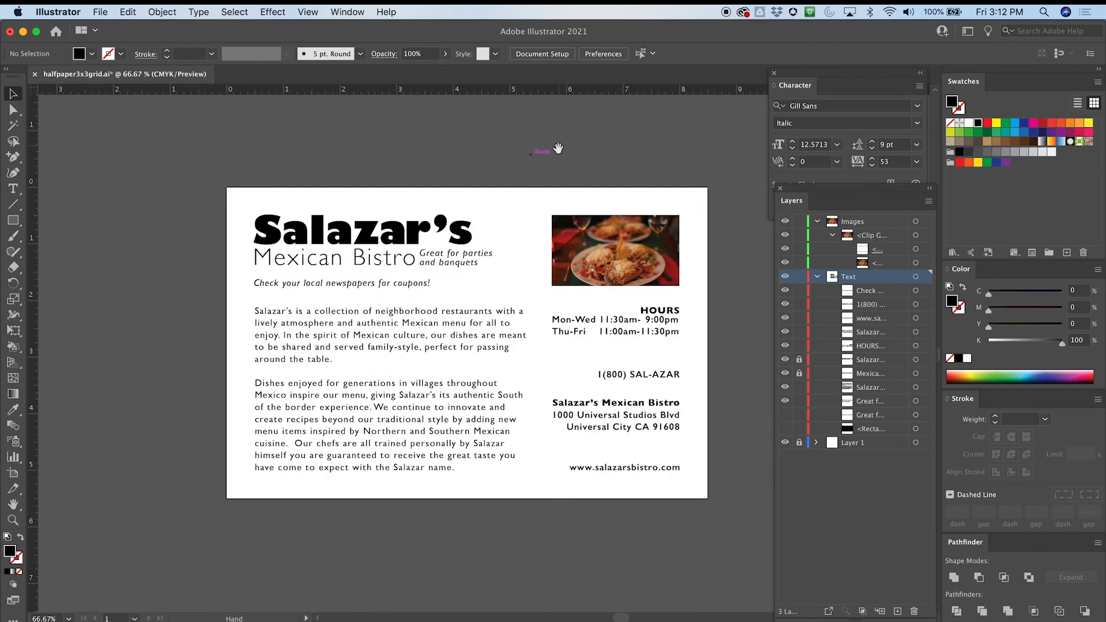
pyautogui.hscroll(5, 536, 167)
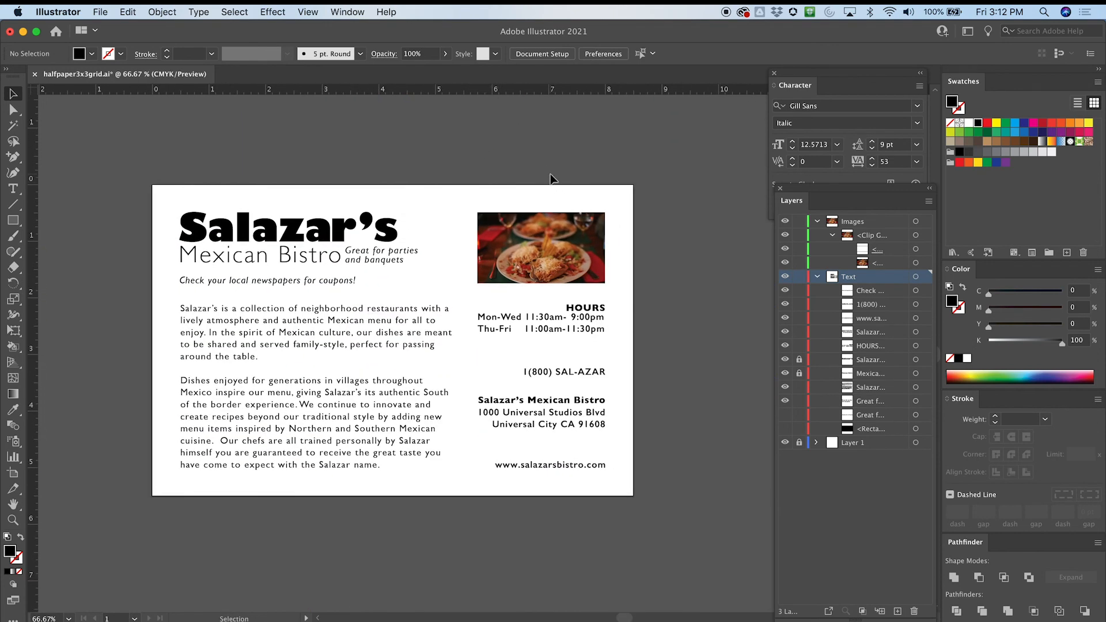